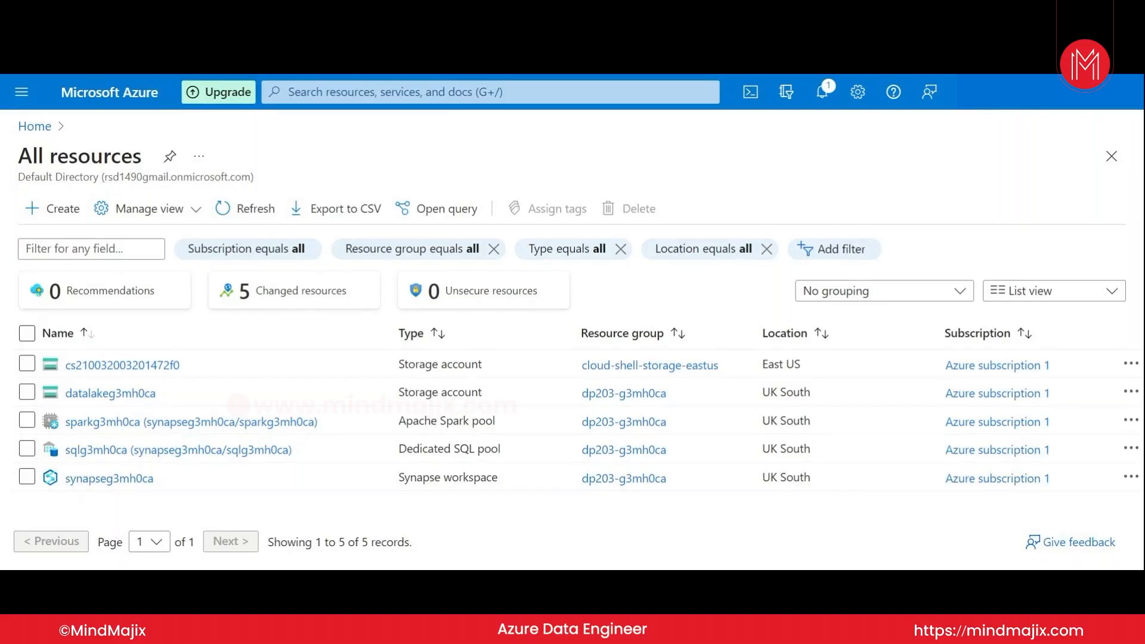
Step: Open a maximized Cloud Shell PowerShell session and list the home directory with ls -lrt
left_click(750, 93)
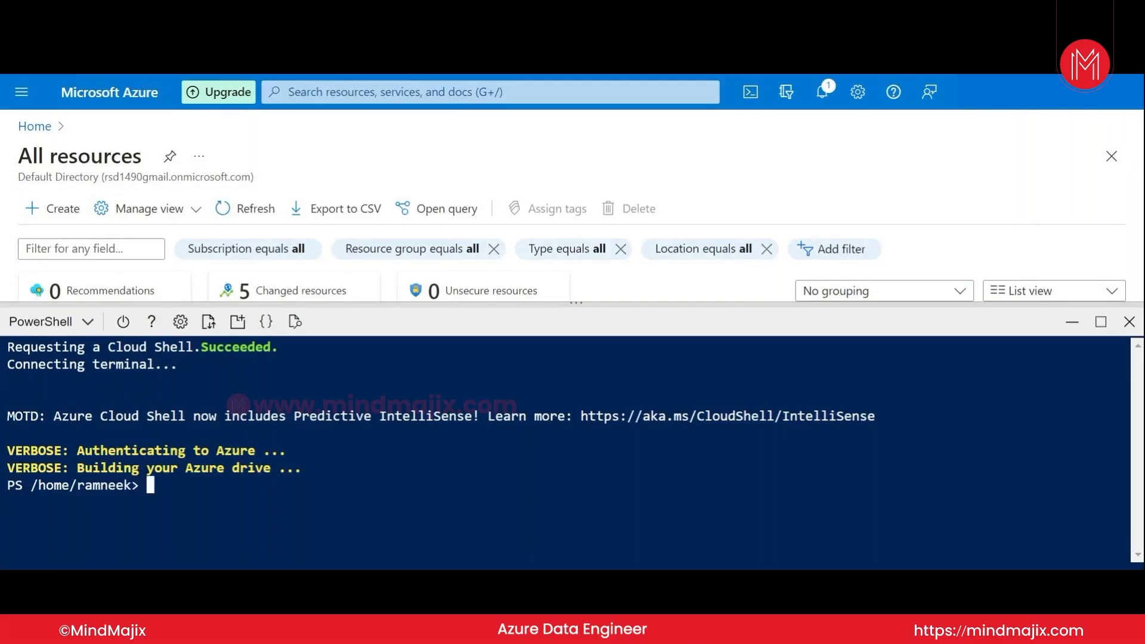
type("ls -lrt")
key("Return")
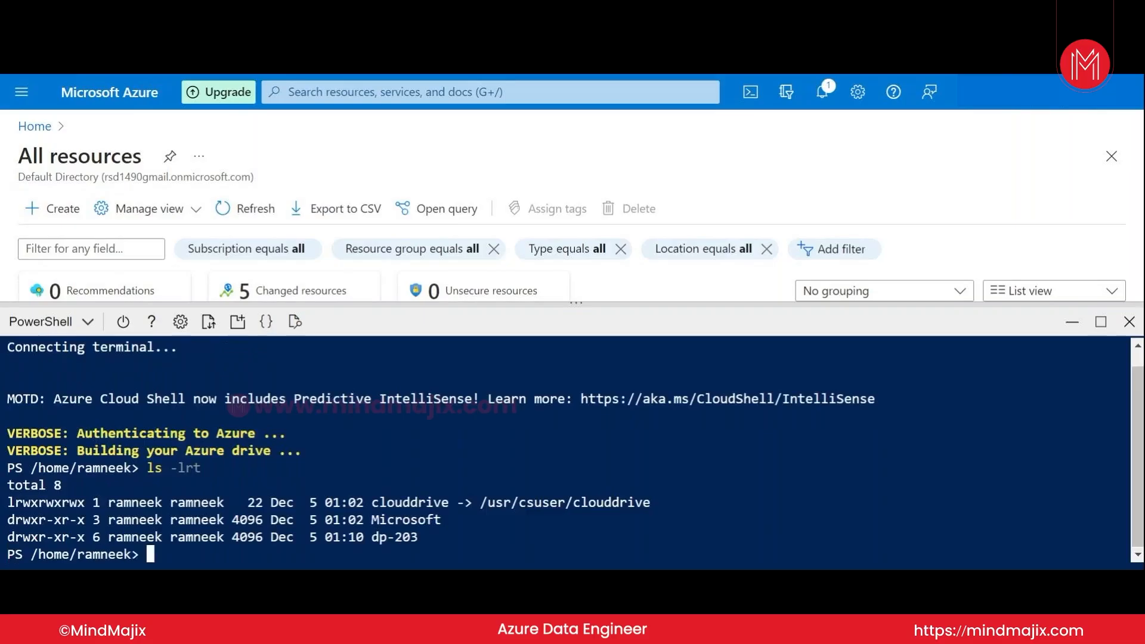
left_click(1101, 322)
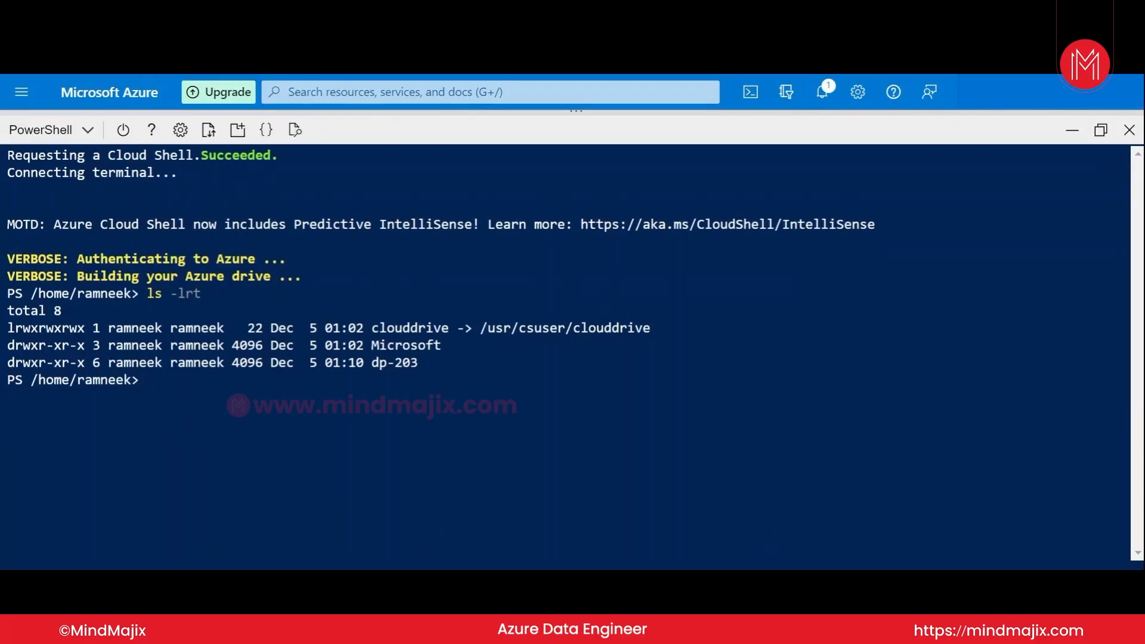
type("cd")
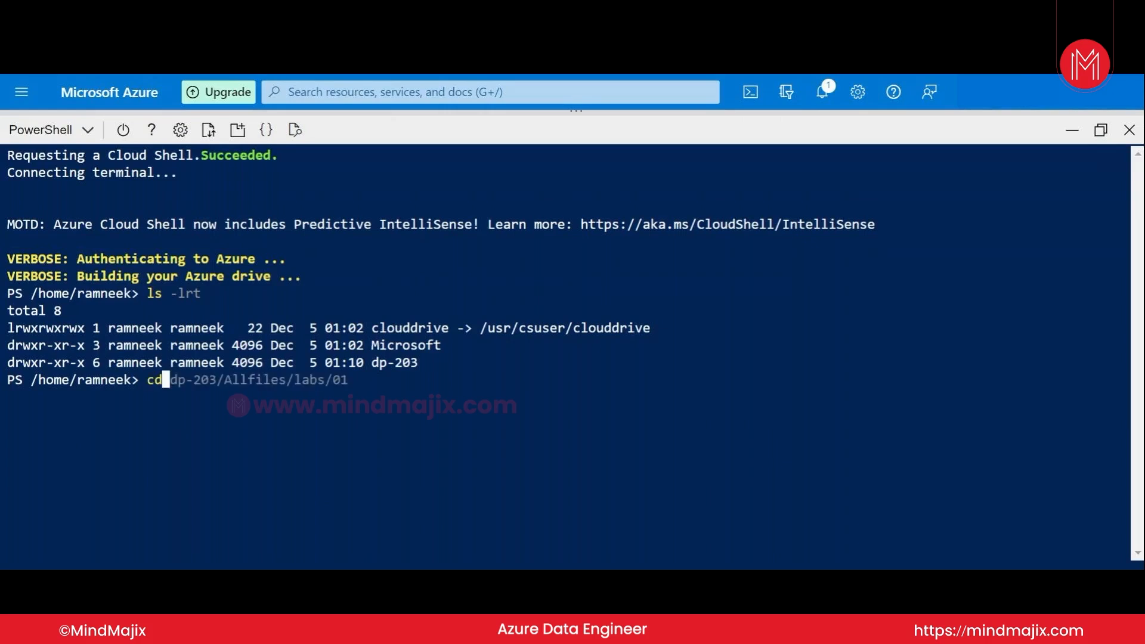
key("Return")
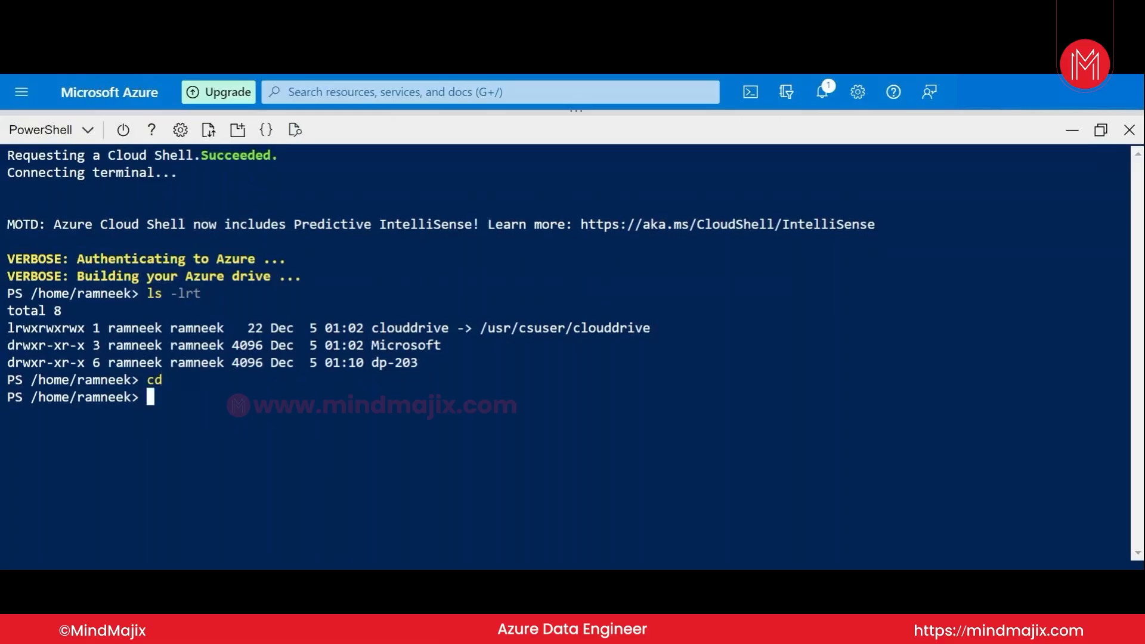
type("cd")
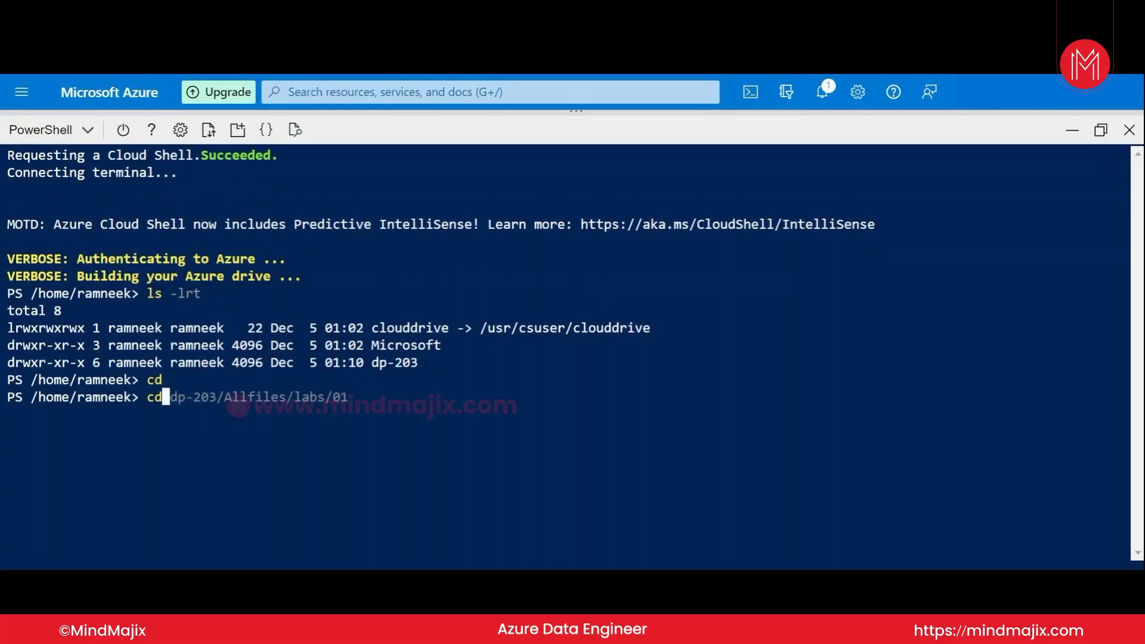
key("BackSpace")
key("BackSpace")
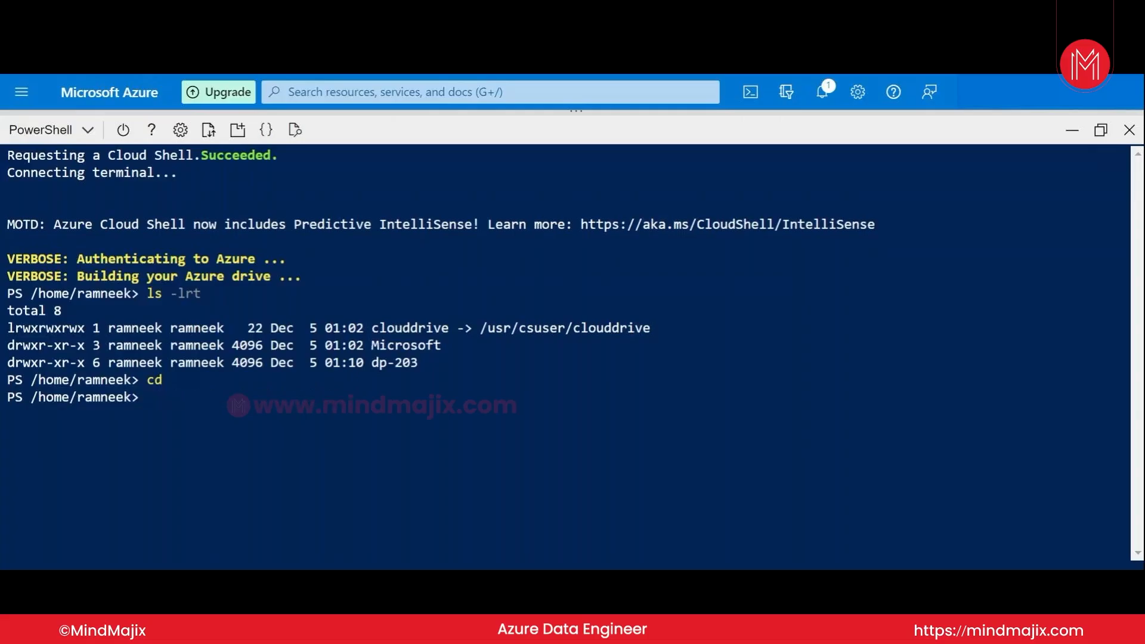
Step: Change to the dp-203/Allfiles/labs/01 directory and list its contents with ls -lrt
type("cd")
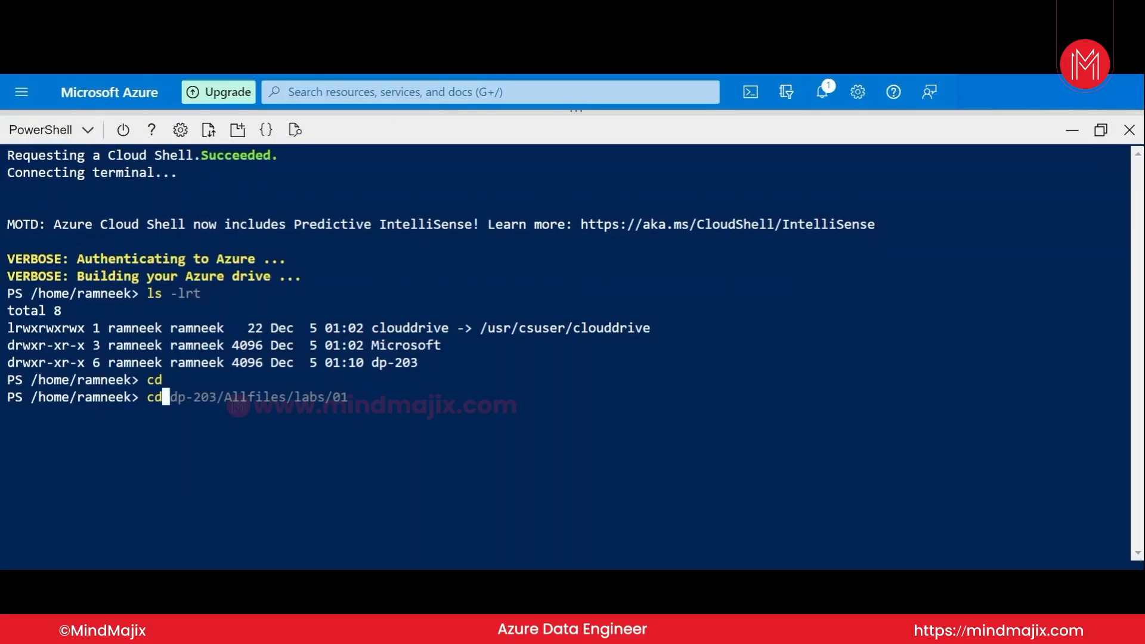
key("Right")
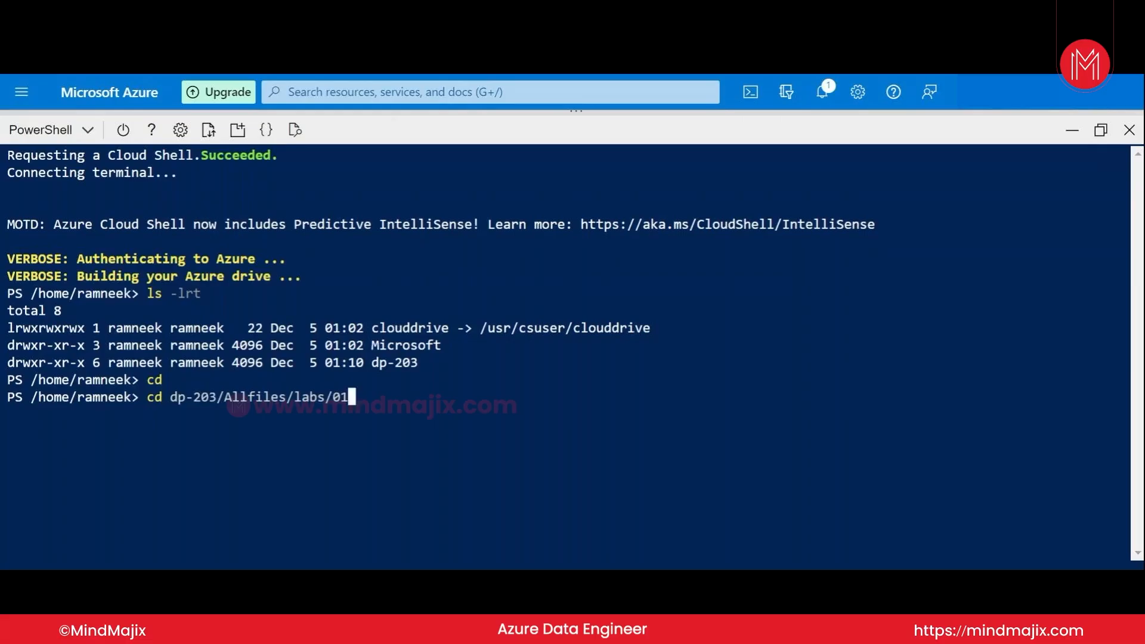
key("Return")
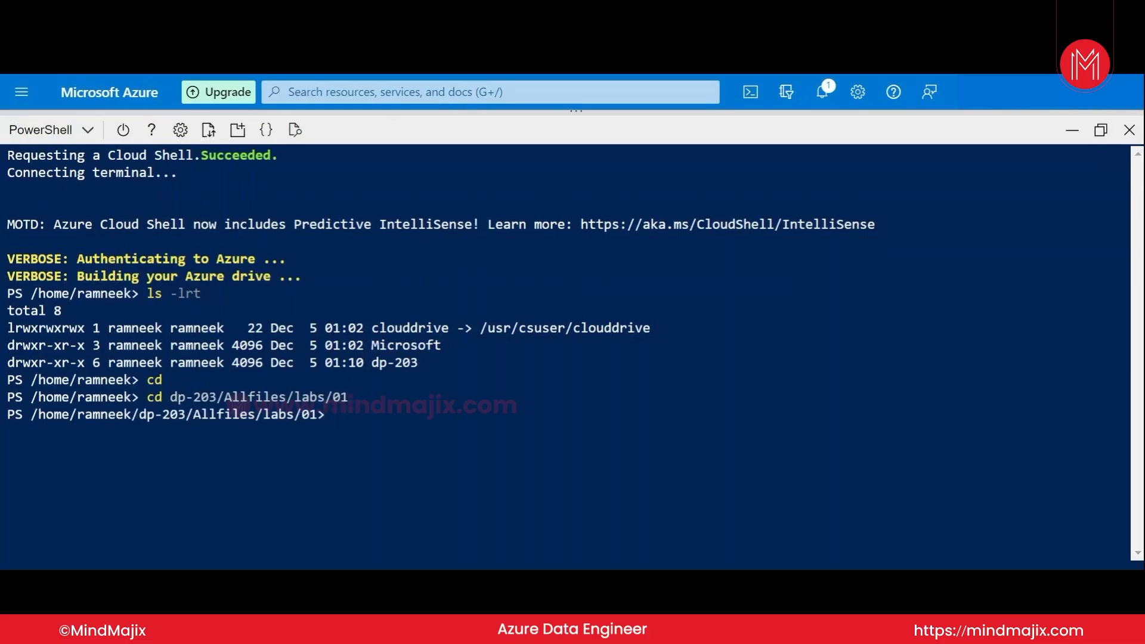
type("ls -lrt")
key("Right")
key("Return")
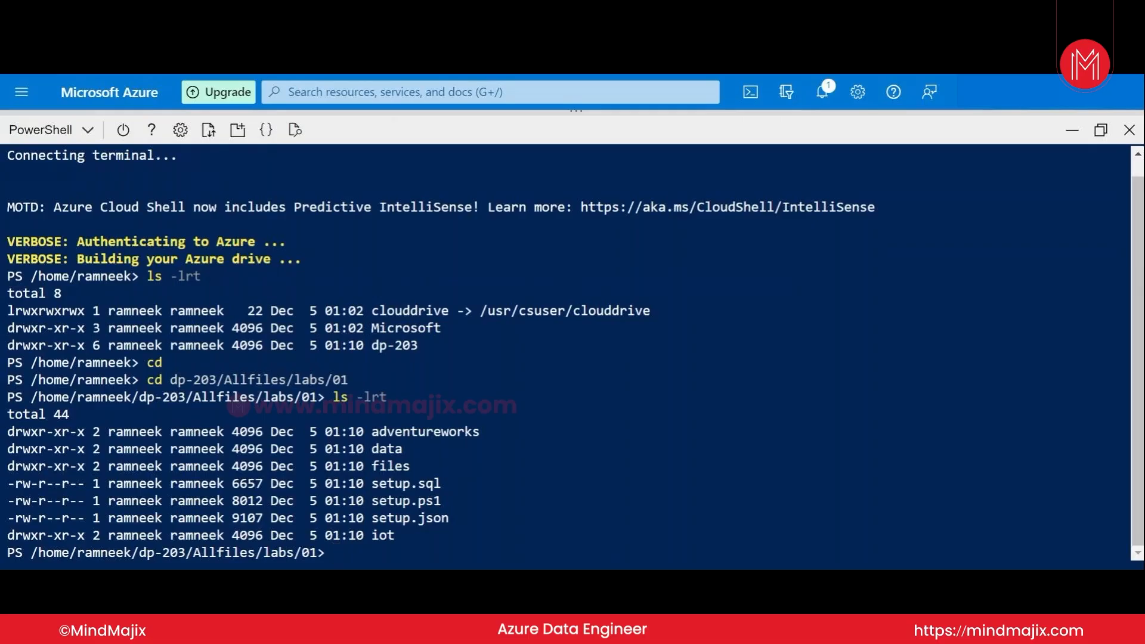
Step: Display setup.ps1 with the more command and review the script's opening lines
type("me")
type("ore")
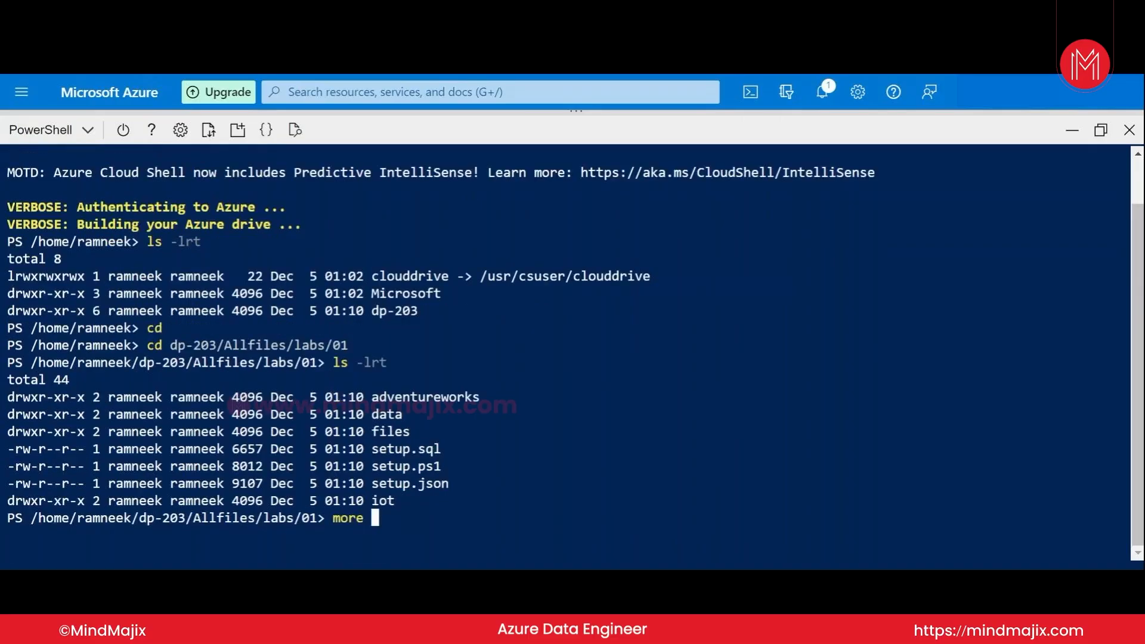
type(" setup.ps1")
key("Return")
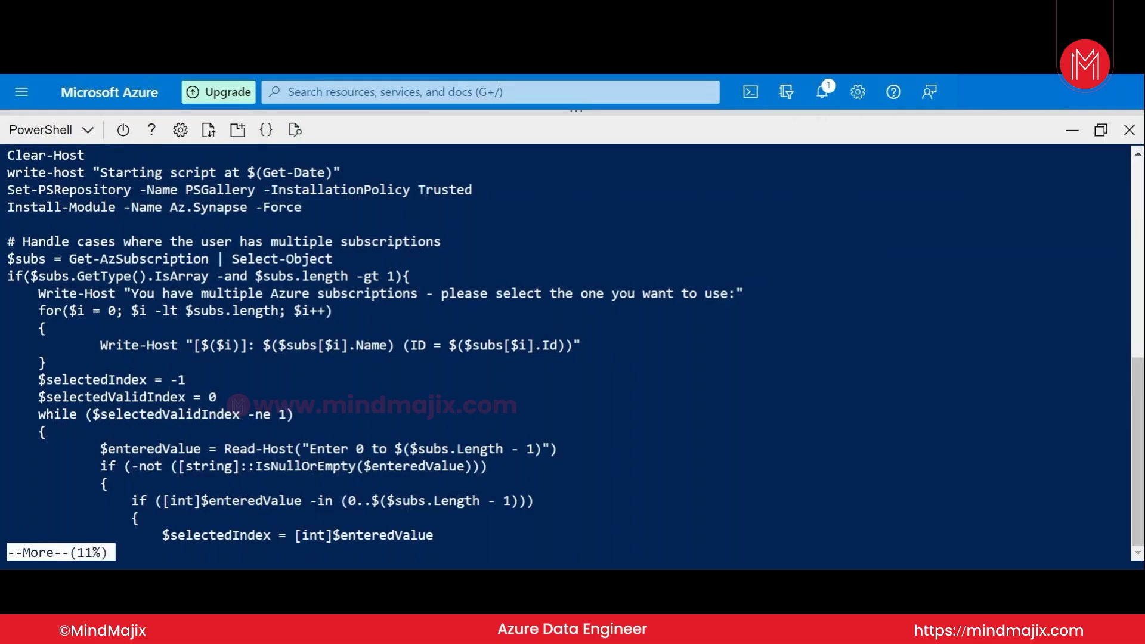
scroll(572, 355, "up", 3)
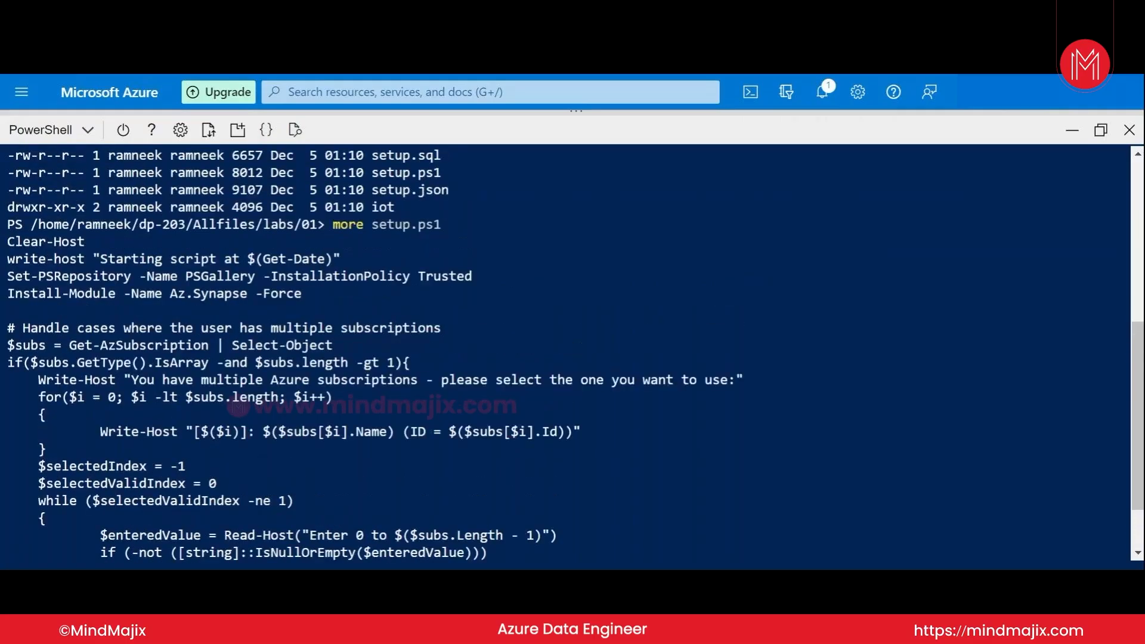
scroll(572, 355, "up", 3)
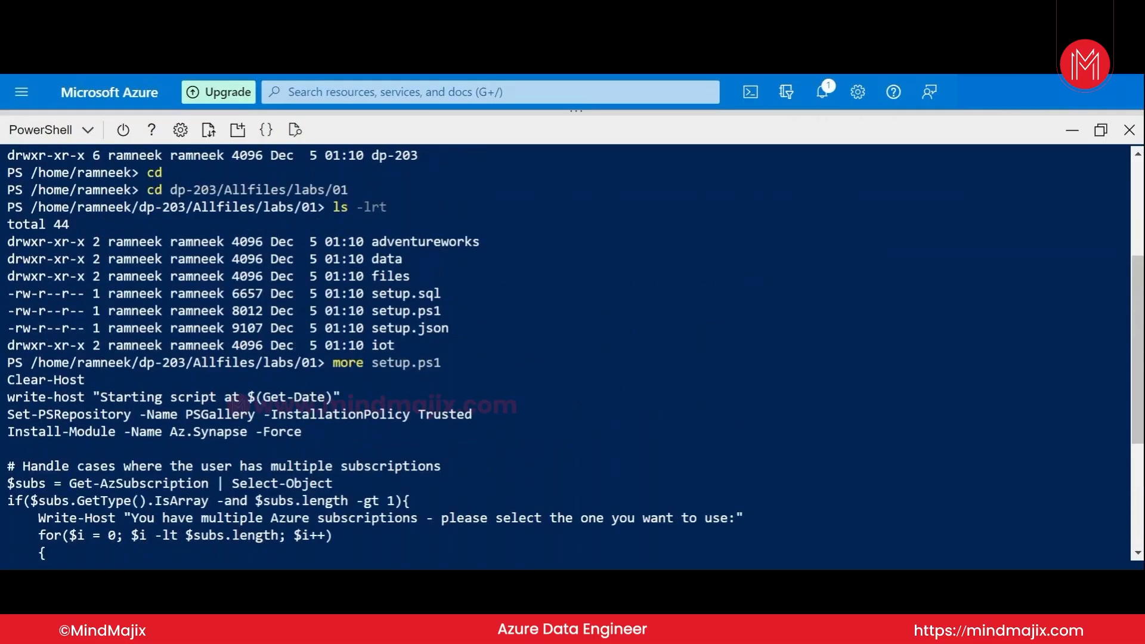
scroll(572, 354, "down", 1)
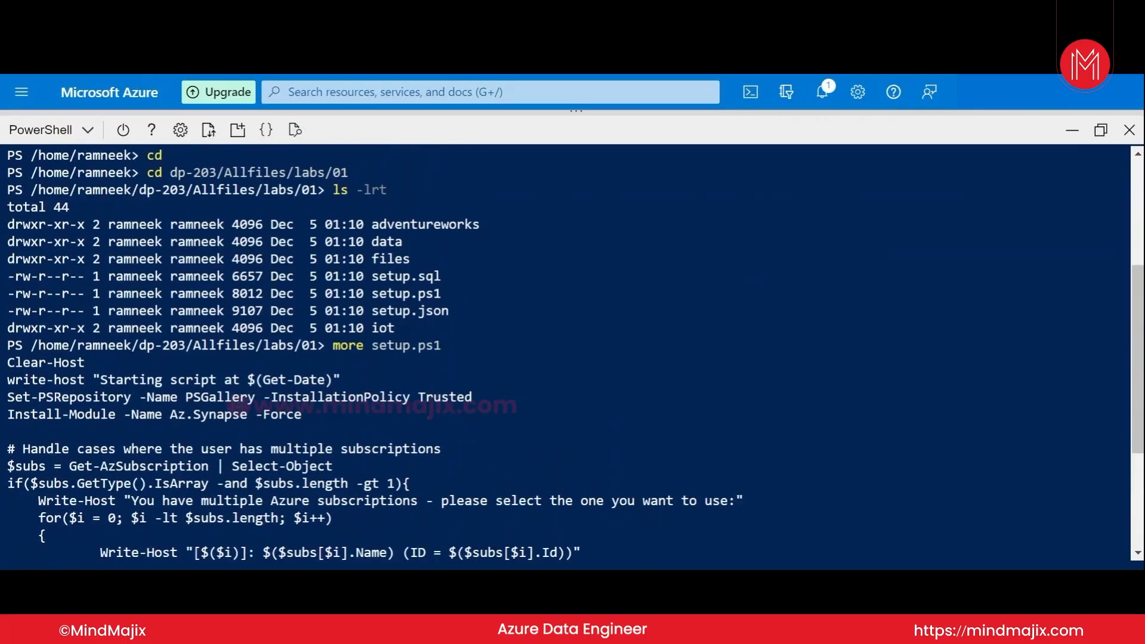
scroll(573, 355, "down", 3)
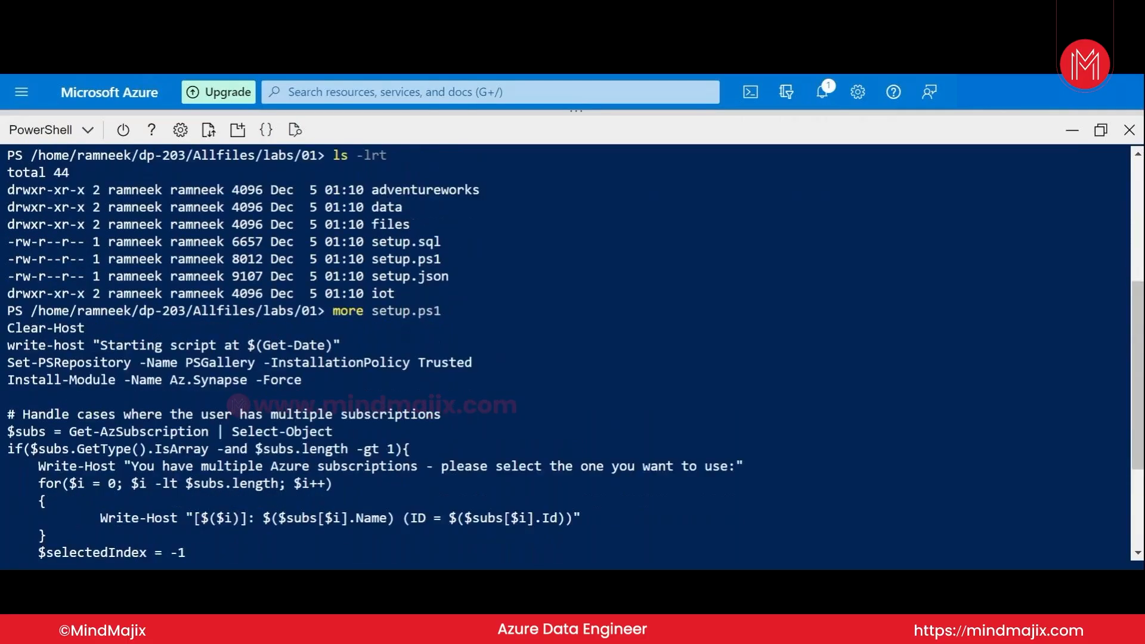
scroll(572, 354, "down", 1)
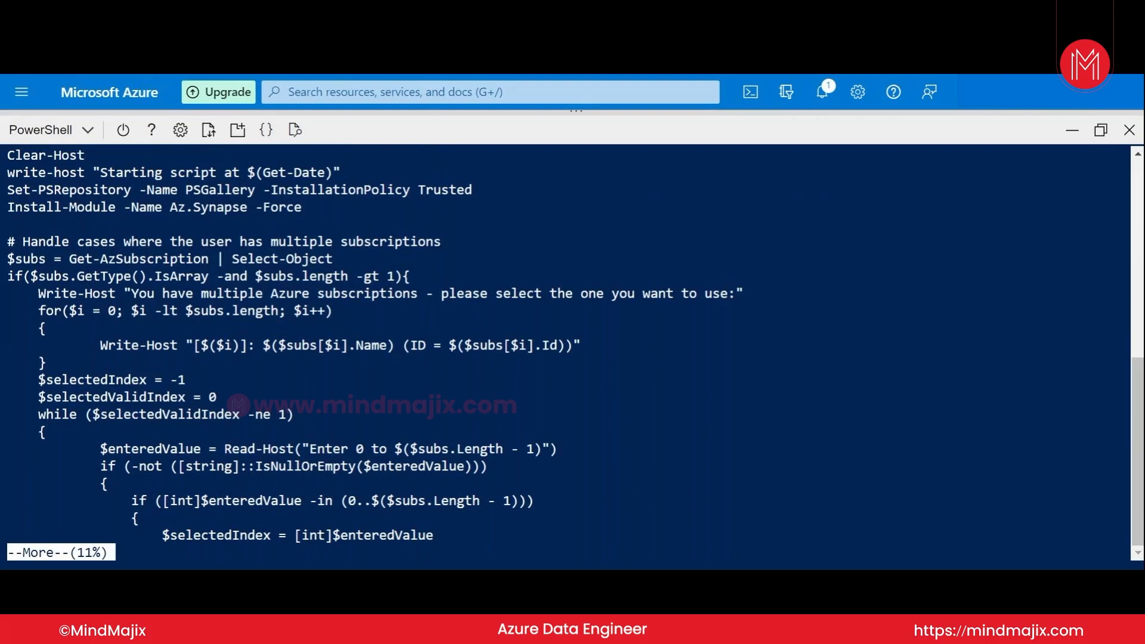
Step: Page through the rest of setup.ps1 to the end of the script
key("Return")
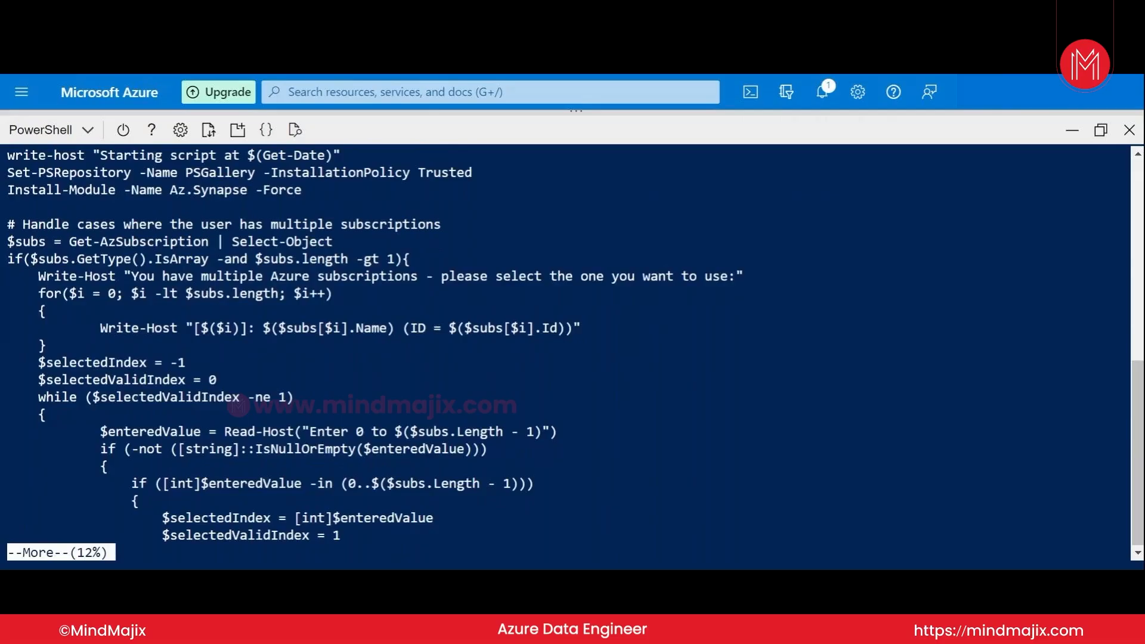
key("space")
key("space")
key("space")
key("space")
key("space")
key("space")
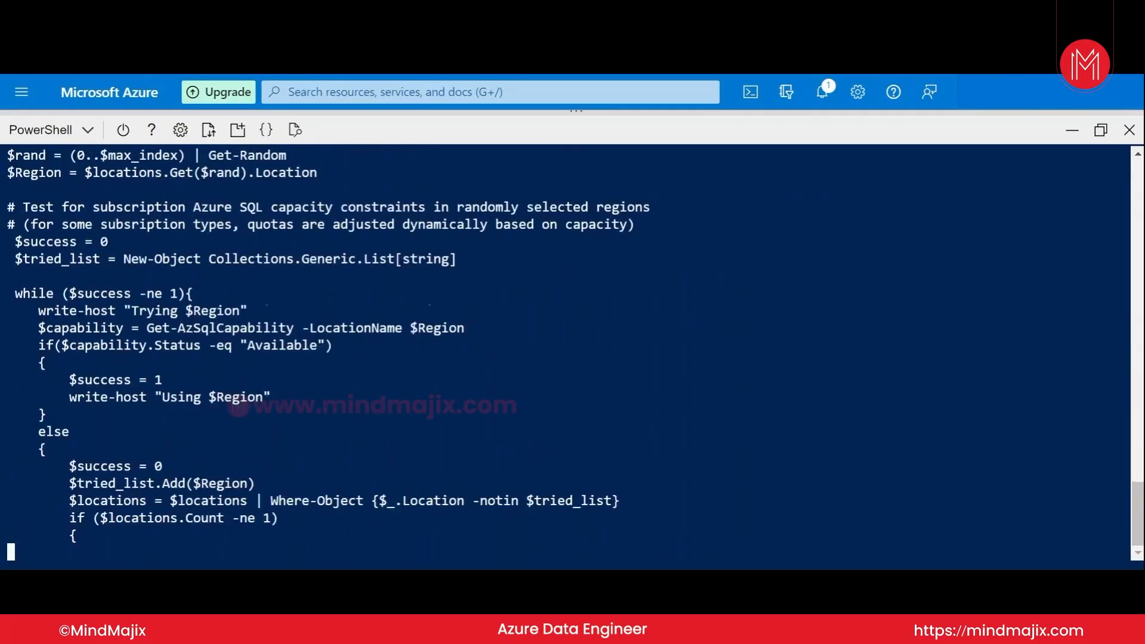
key("space")
key("space")
key("space")
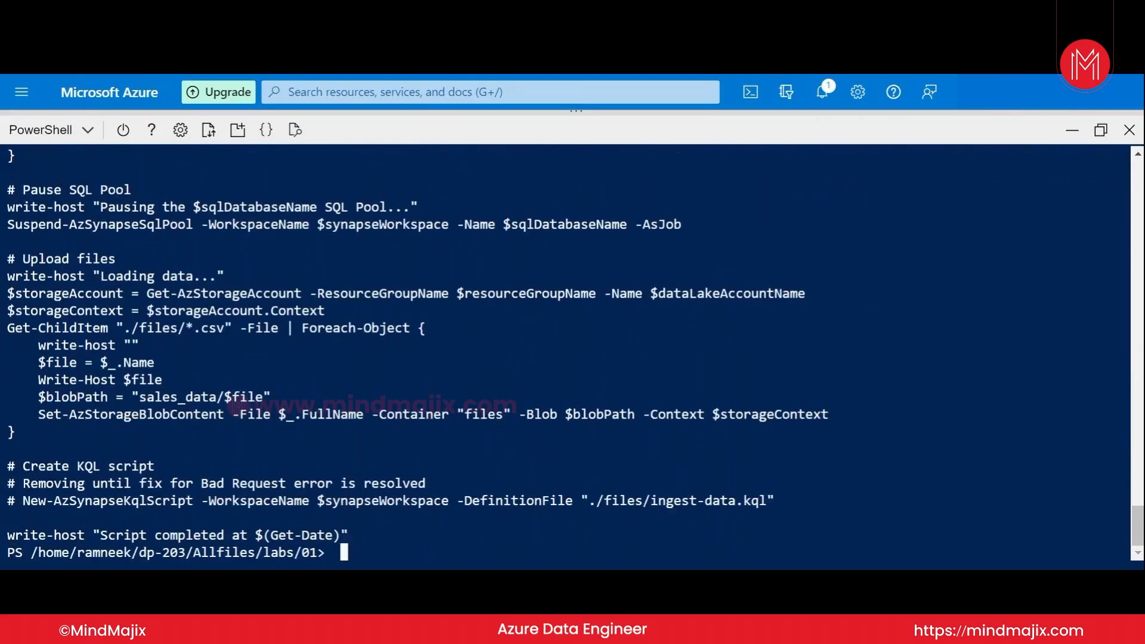
key("Up")
key("Up")
key("Up")
key("BackSpace")
key("BackSpace")
key("BackSpace")
key("BackSpace")
key("BackSpace")
key("BackSpace")
key("BackSpace")
key("BackSpace")
key("BackSpace")
key("BackSpace")
key("BackSpace")
key("BackSpace")
key("BackSpace")
key("BackSpace")
key("BackSpace")
key("BackSpace")
key("BackSpace")
key("BackSpace")
key("BackSpace")
key("BackSpace")
key("BackSpace")
key("BackSpace")
Step: Examine the permission and Create database sections of setup.ps1, highlighting the $sqlPassword and $sqlDatabaseName arguments of the sqlcmd line
scroll(566, 352, "up", 3)
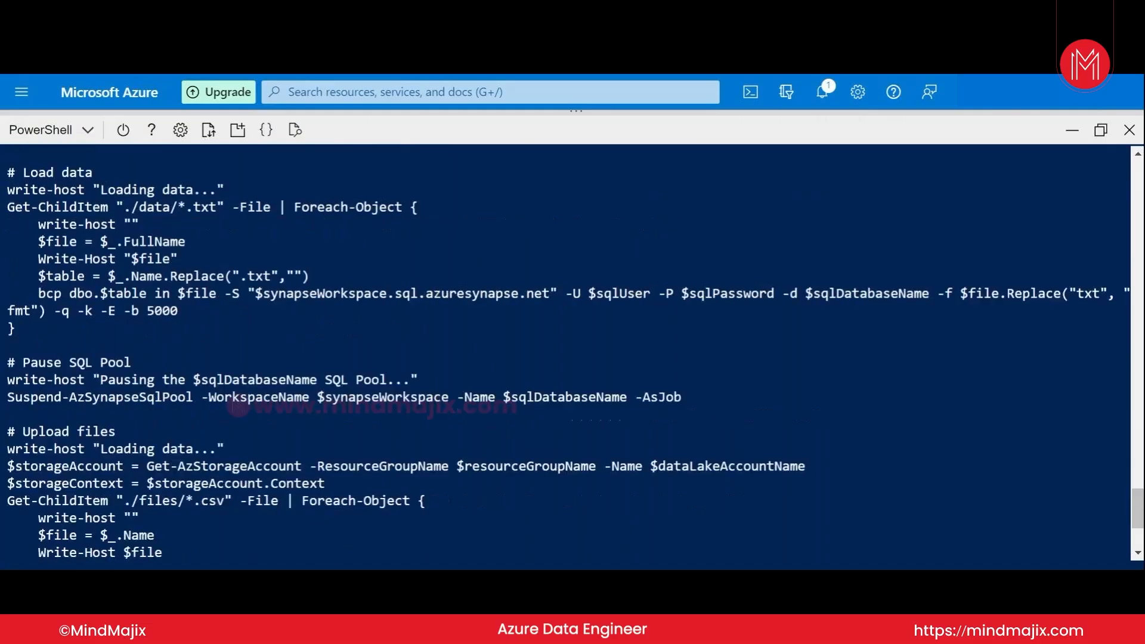
scroll(567, 352, "up", 2)
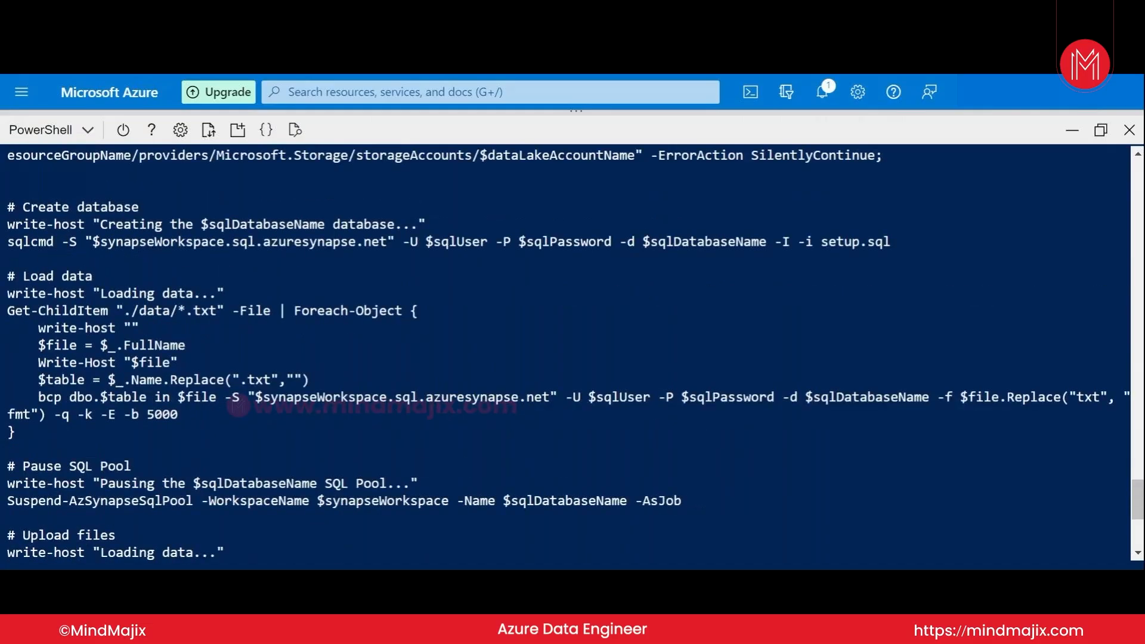
scroll(566, 352, "up", 2)
scroll(567, 351, "up", 5)
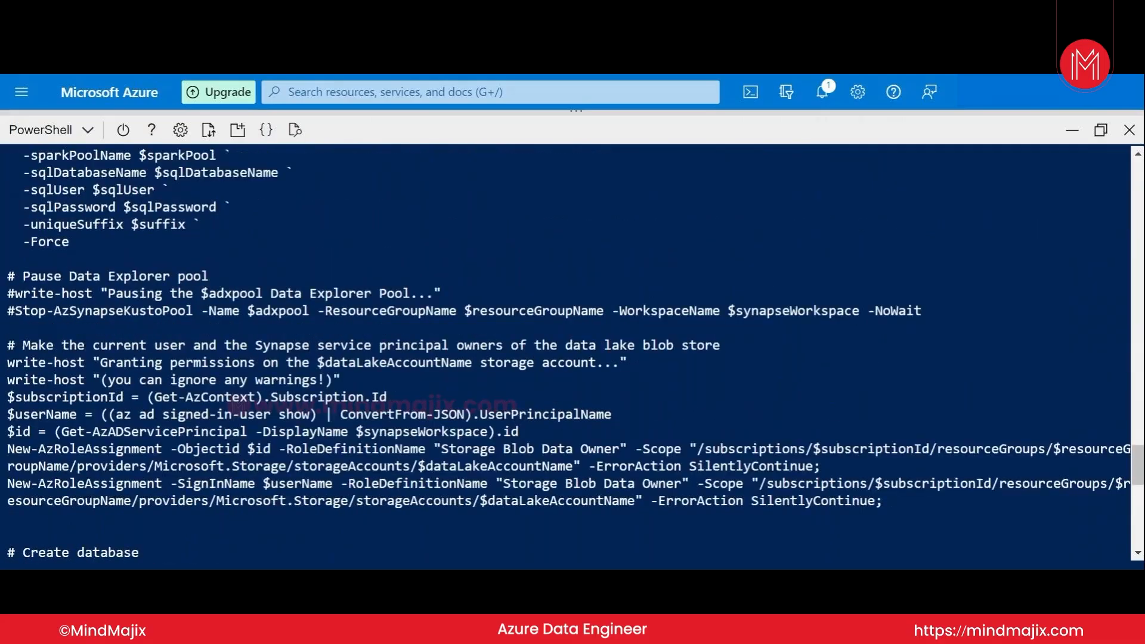
scroll(567, 352, "down", 2)
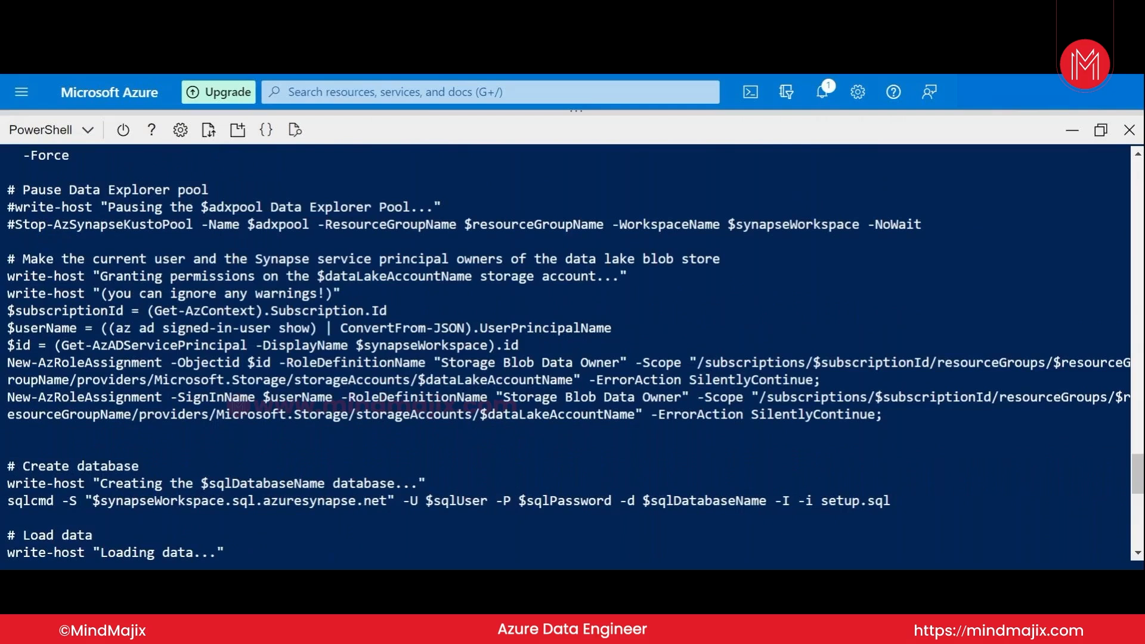
scroll(567, 352, "down", 2)
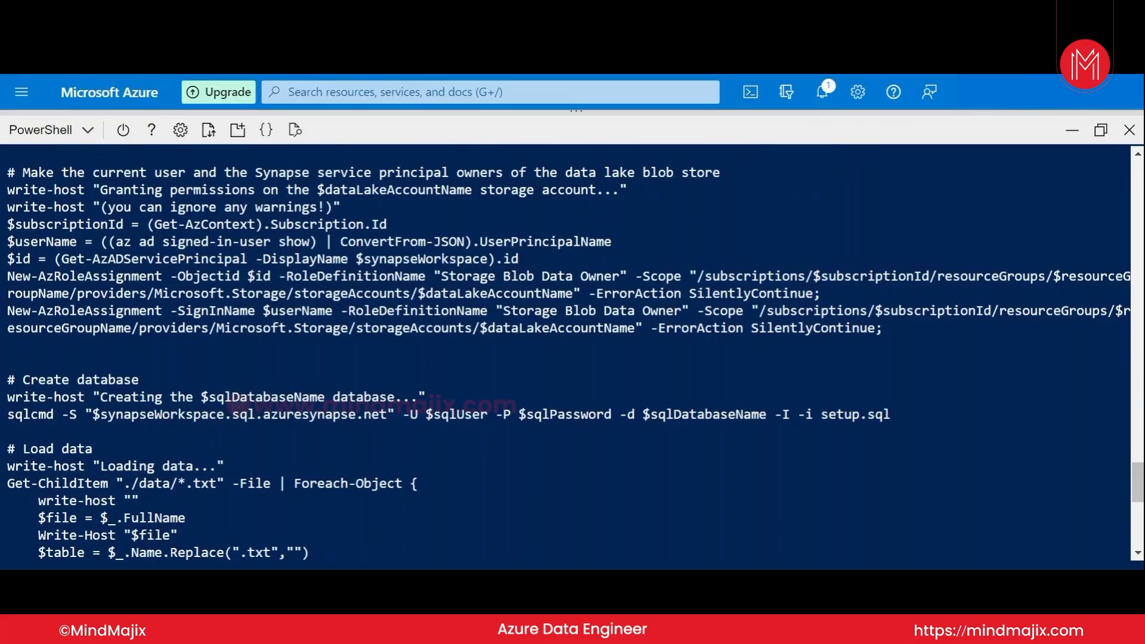
left_click_drag(511, 414, 766, 414)
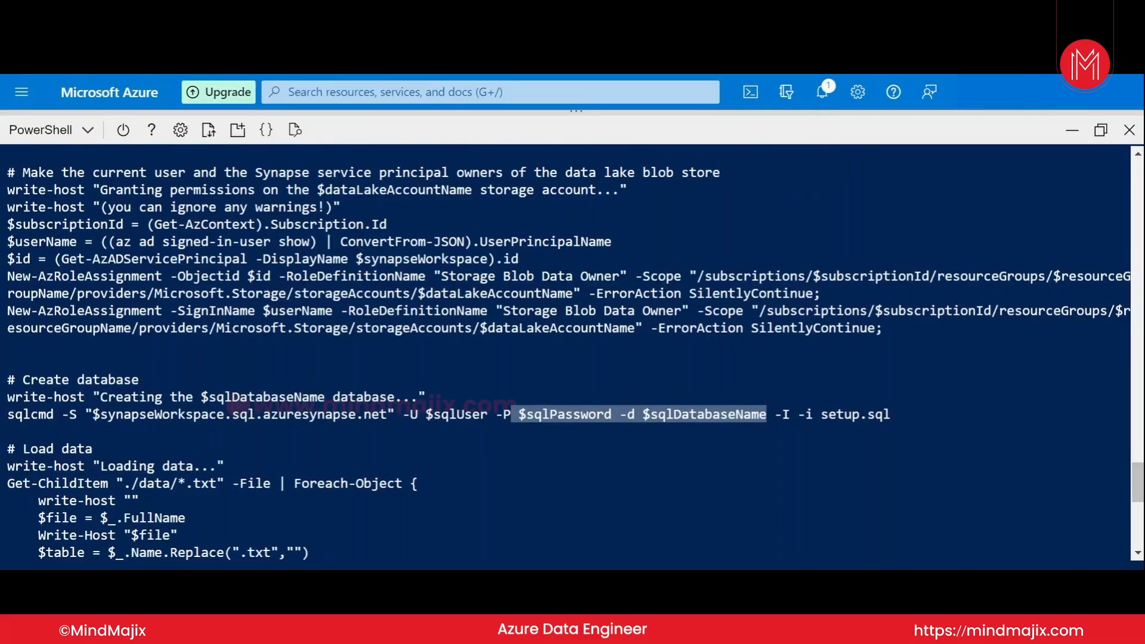
Step: Examine the Load data, Pause SQL Pool and Upload files sections of setup.ps1
scroll(567, 352, "down", 2)
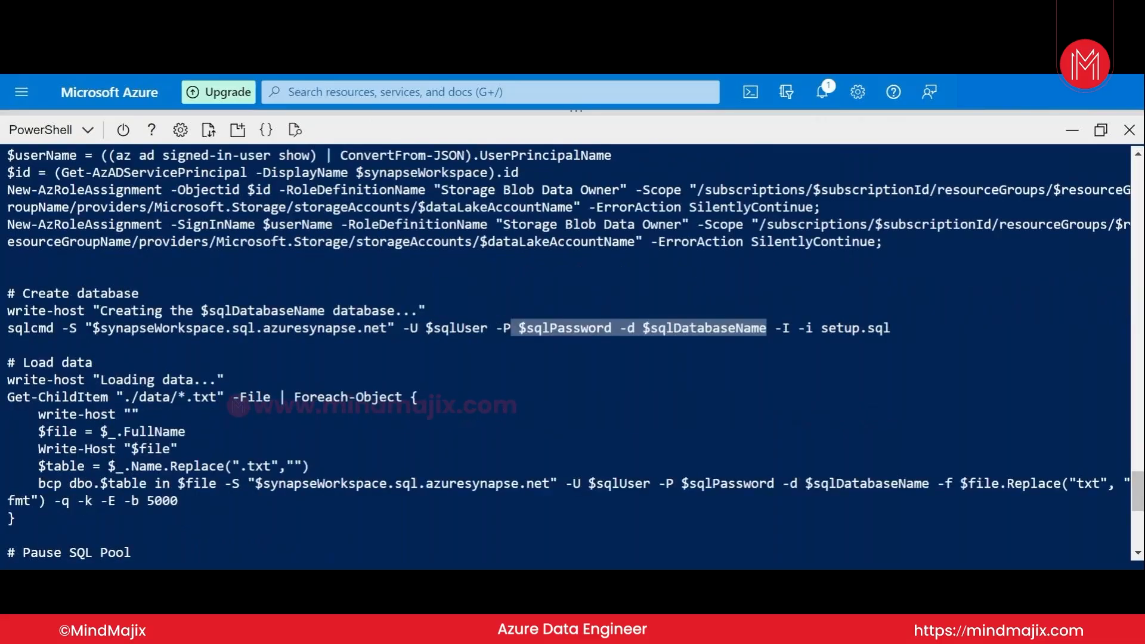
scroll(567, 351, "down", 2)
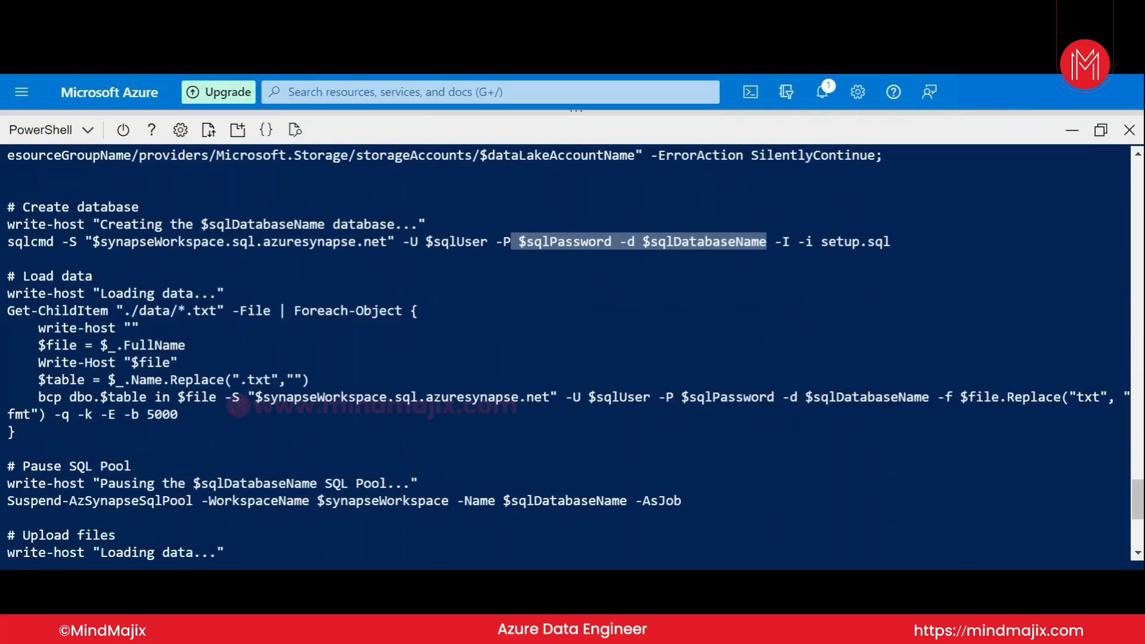
scroll(567, 352, "down", 6)
scroll(566, 352, "up", 12)
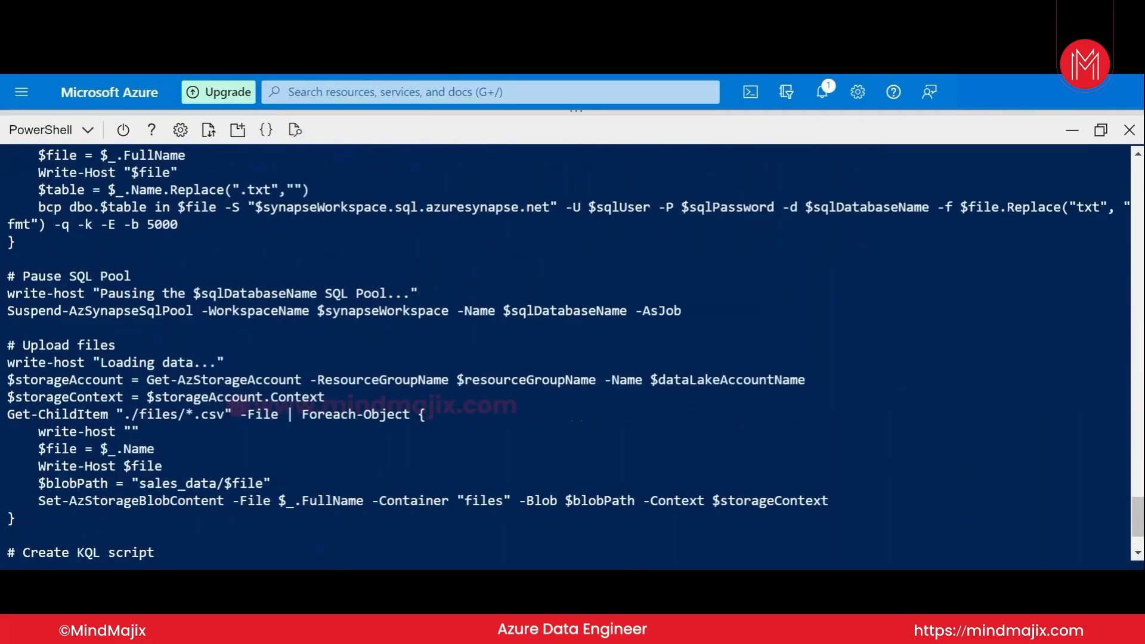
scroll(566, 352, "up", 2)
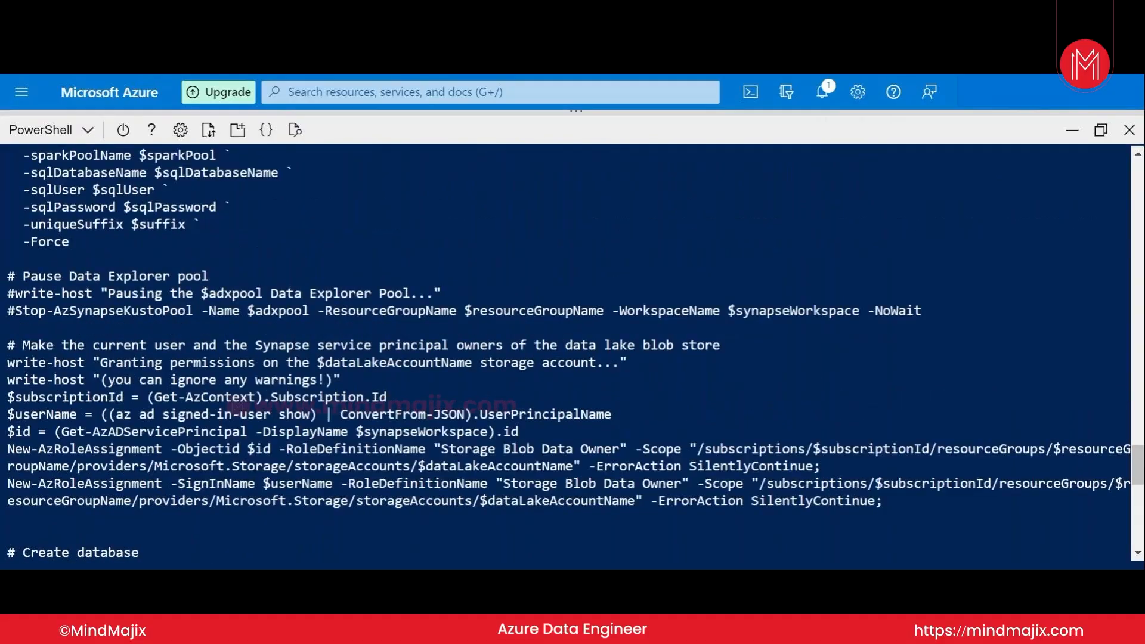
scroll(566, 352, "down", 4)
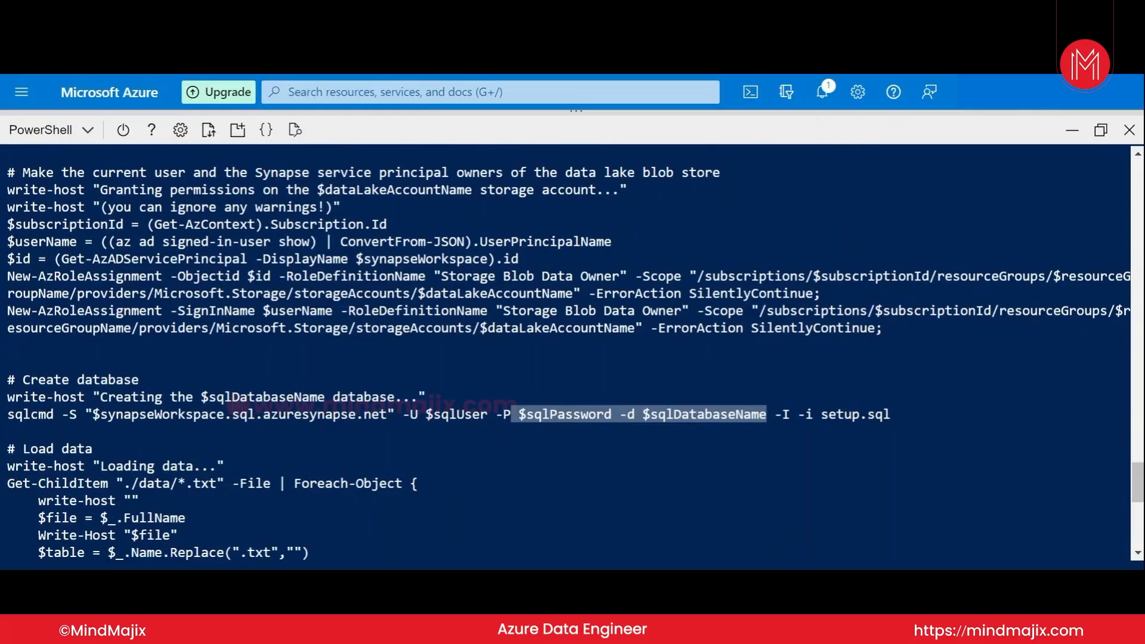
scroll(567, 352, "down", 3)
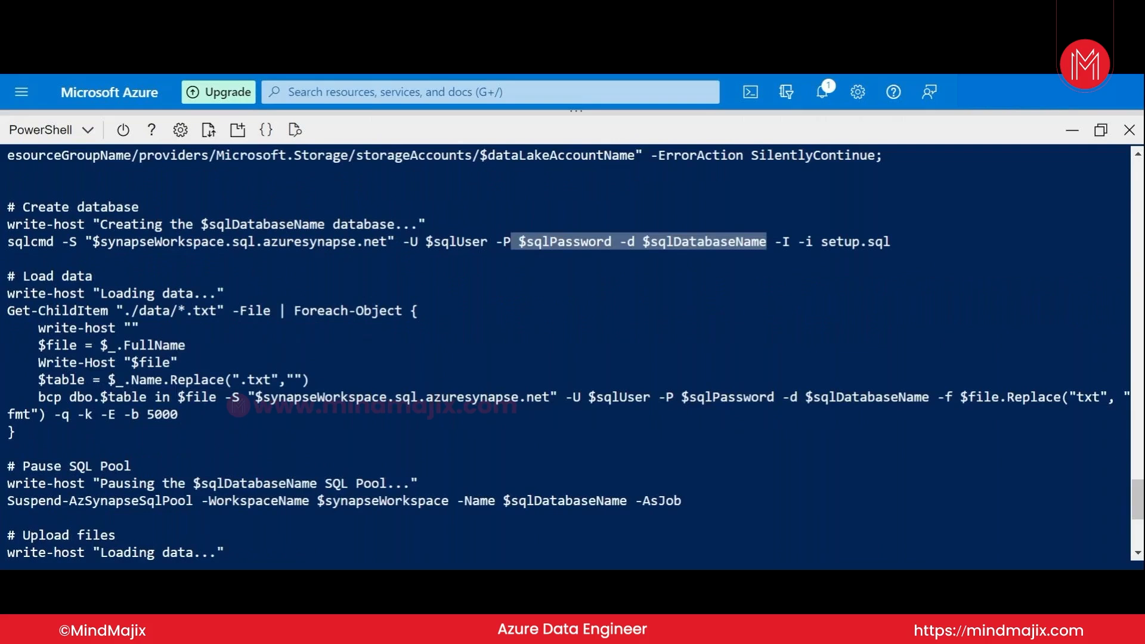
scroll(566, 351, "down", 4)
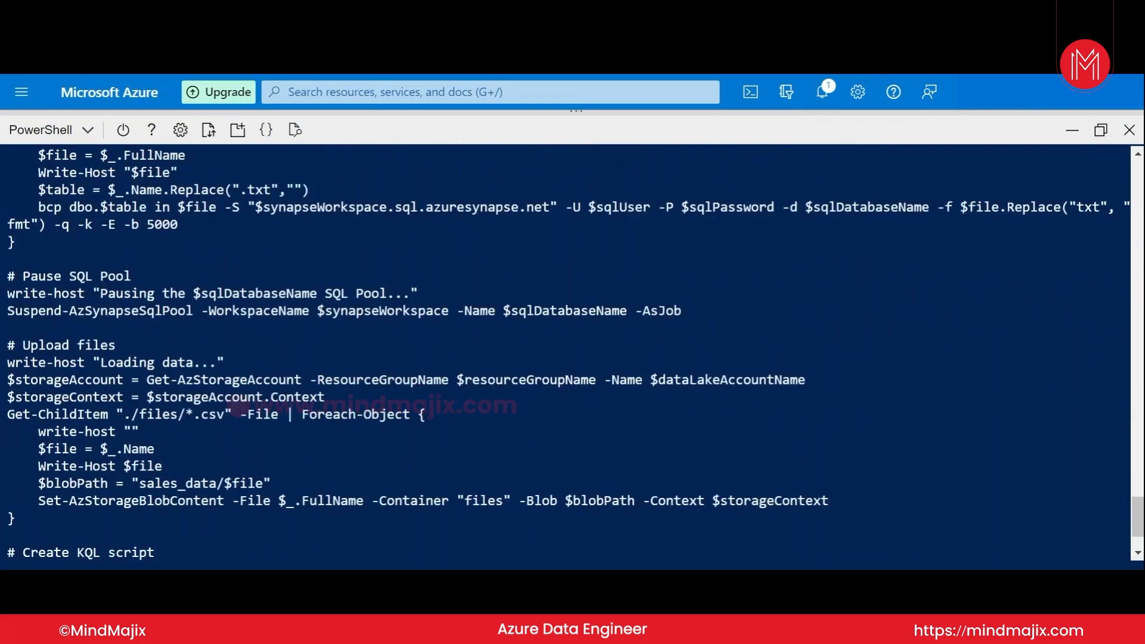
scroll(567, 351, "down", 2)
scroll(567, 352, "up", 12)
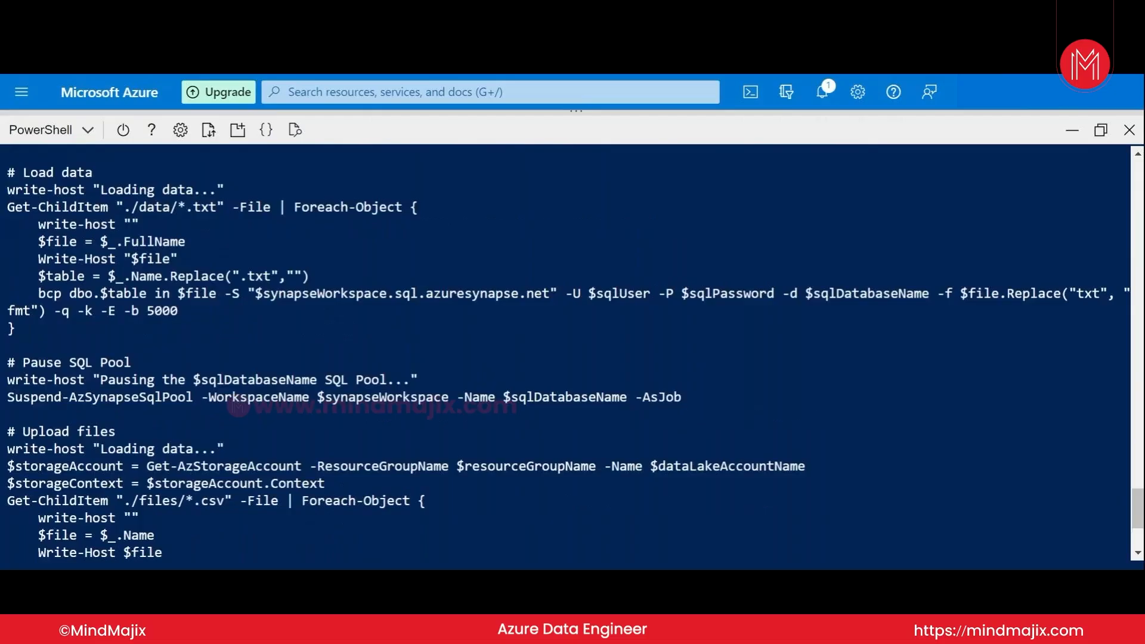
Step: Review the Create Synapse workspace, resource group and Azure SQL region capacity test sections of setup.ps1
scroll(567, 352, "up", 8)
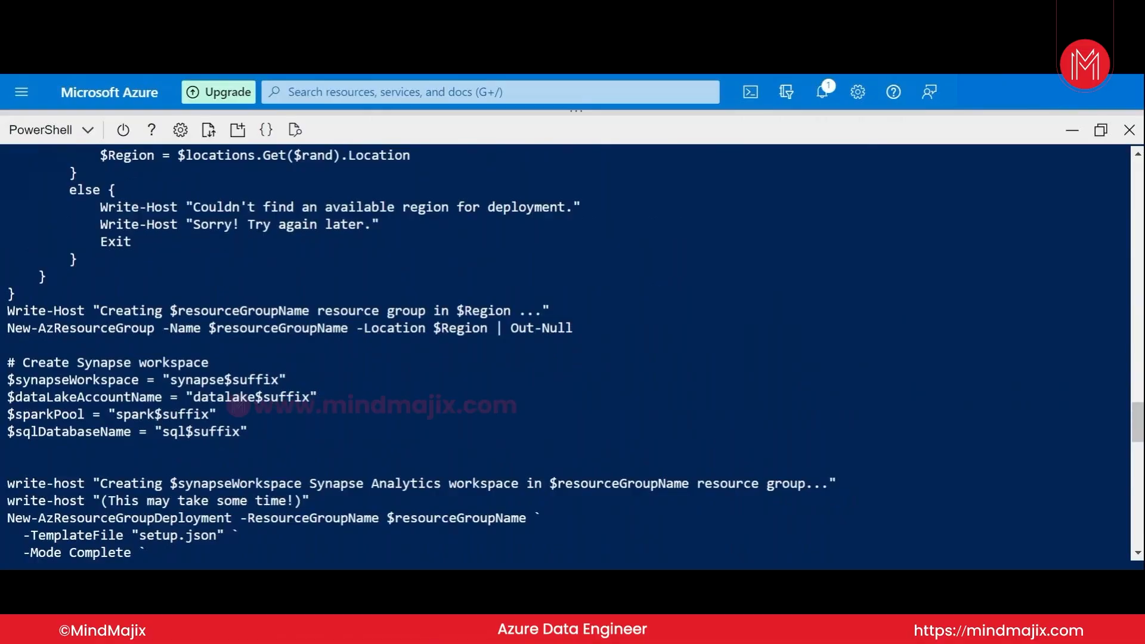
scroll(566, 352, "up", 5)
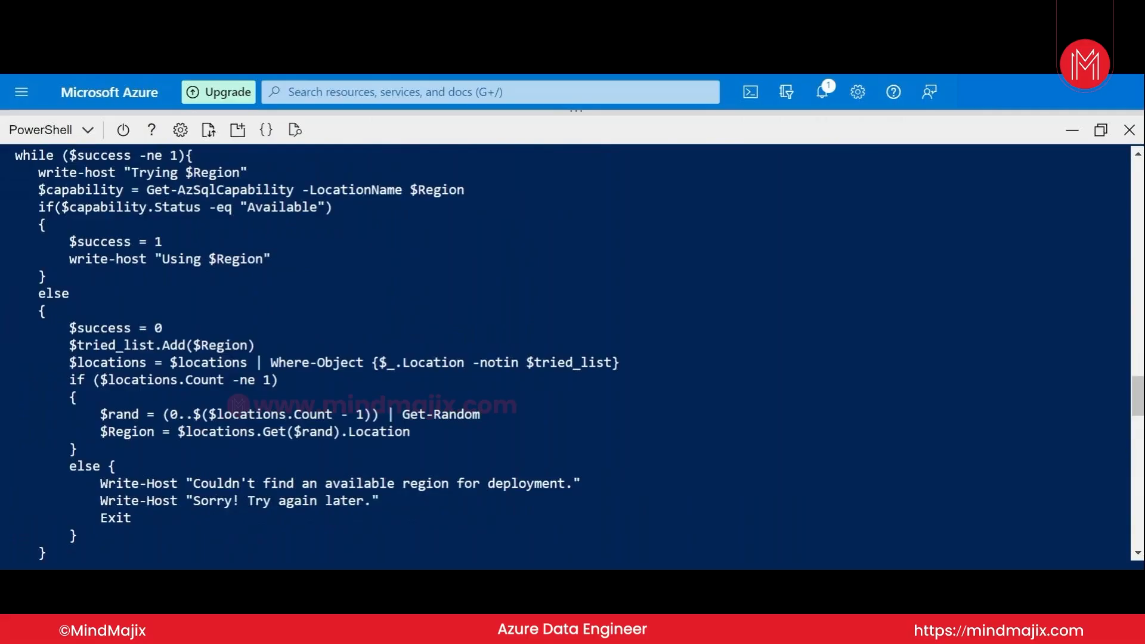
scroll(567, 351, "down", 4)
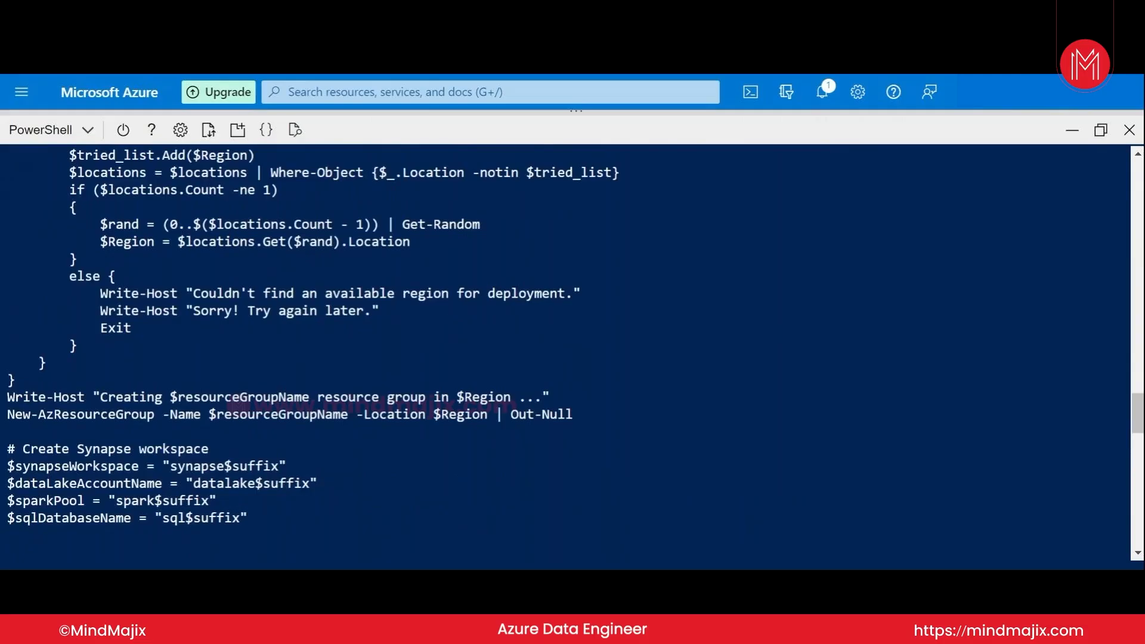
scroll(567, 352, "up", 9)
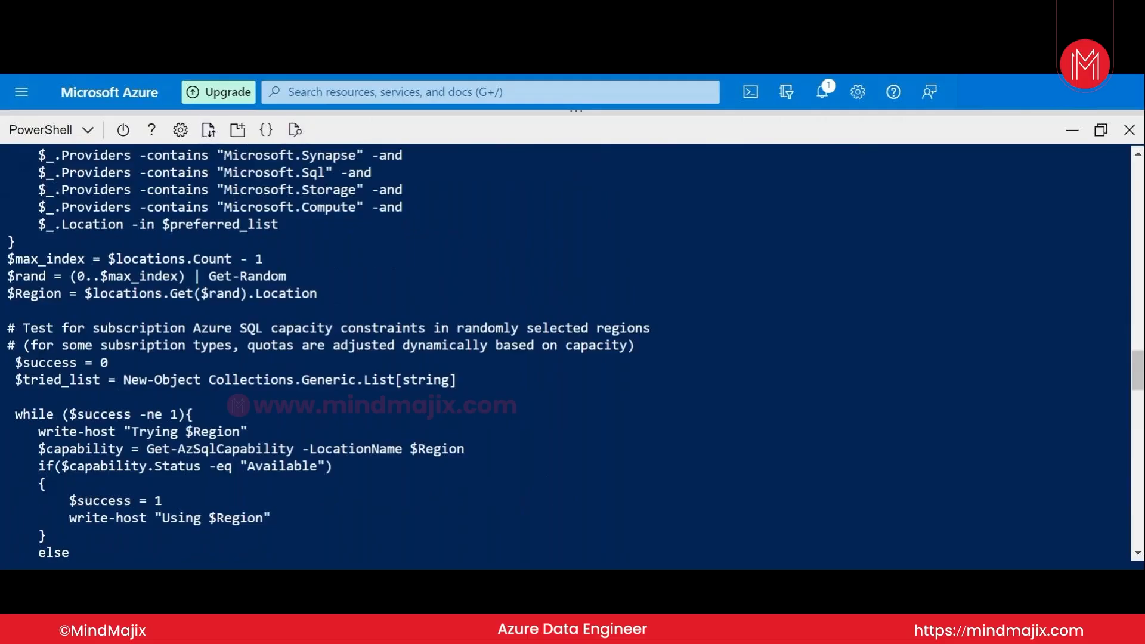
Step: Examine the resource provider and SQL password prompt sections of setup.ps1, highlighting the listed password complexity requirements
scroll(567, 352, "up", 10)
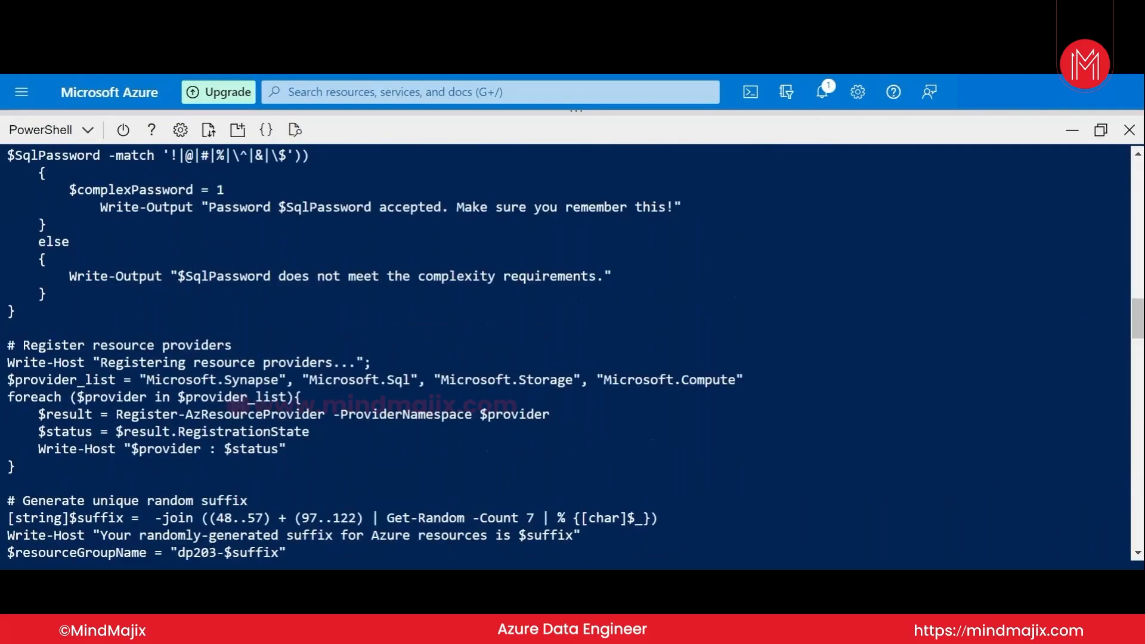
scroll(567, 352, "up", 3)
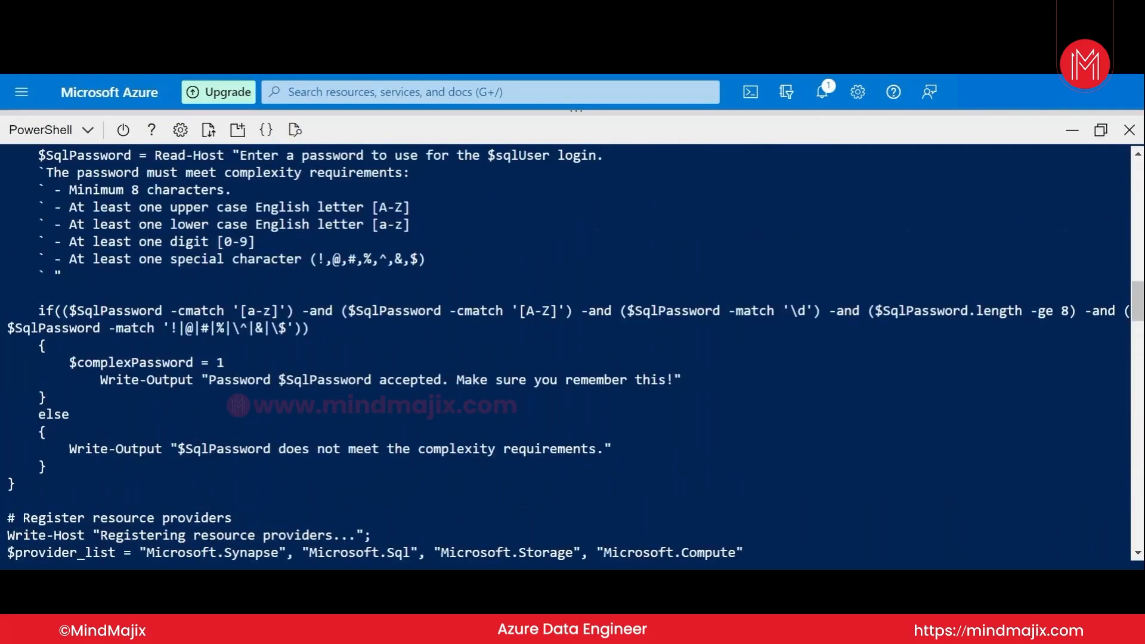
scroll(566, 352, "up", 4)
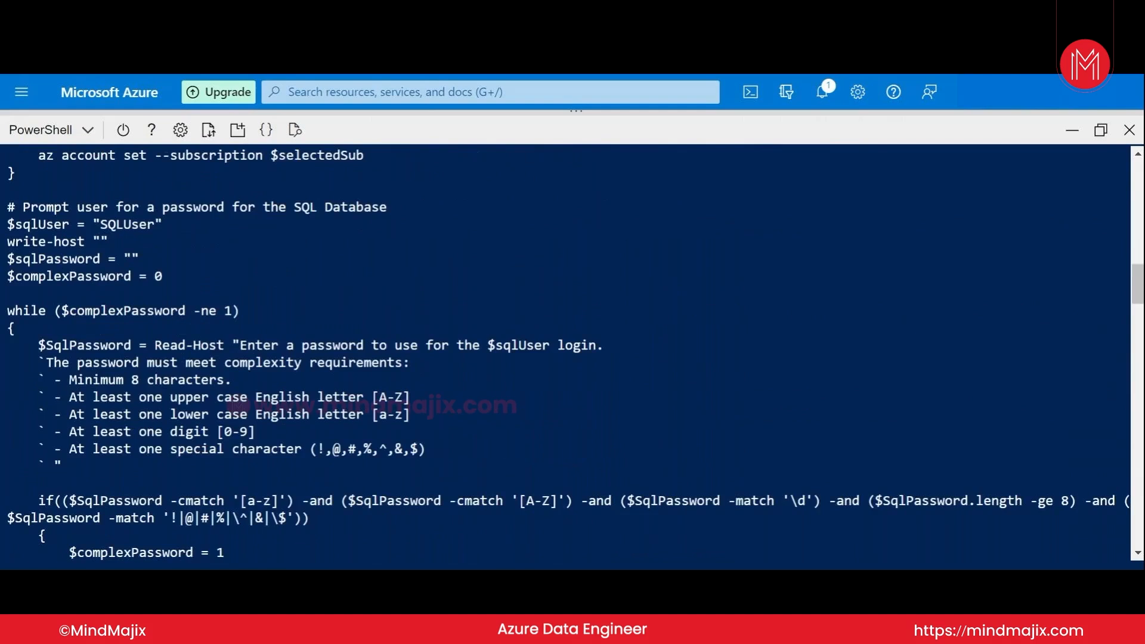
left_click_drag(68, 379, 440, 465)
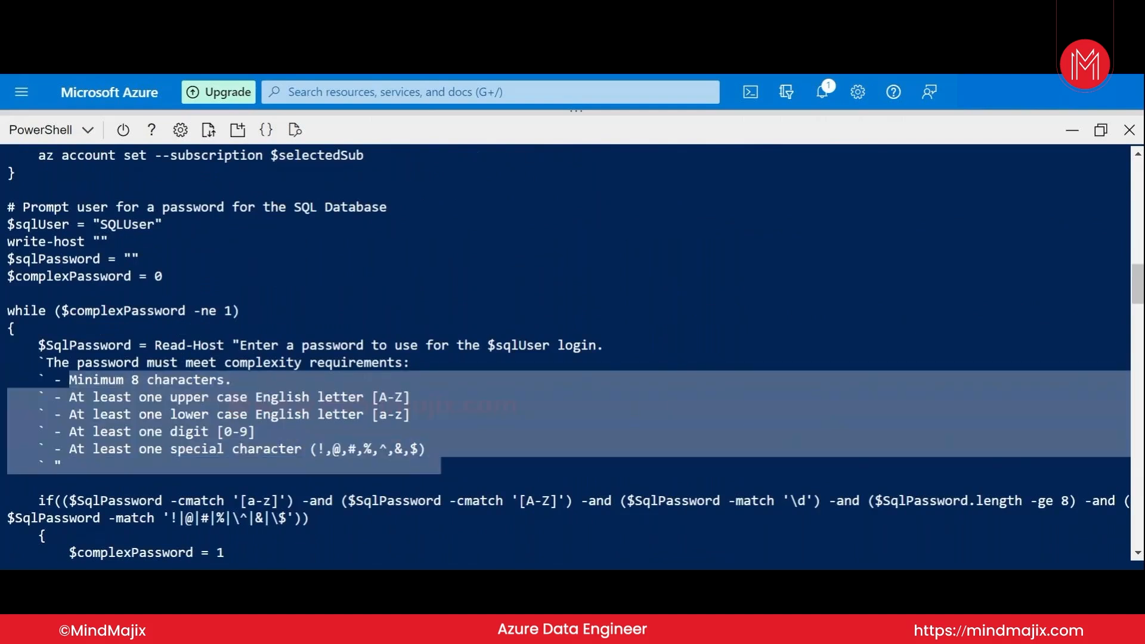
Step: Review the multiple-subscription handling at the start of setup.ps1 and return to the region selection section
scroll(566, 352, "up", 15)
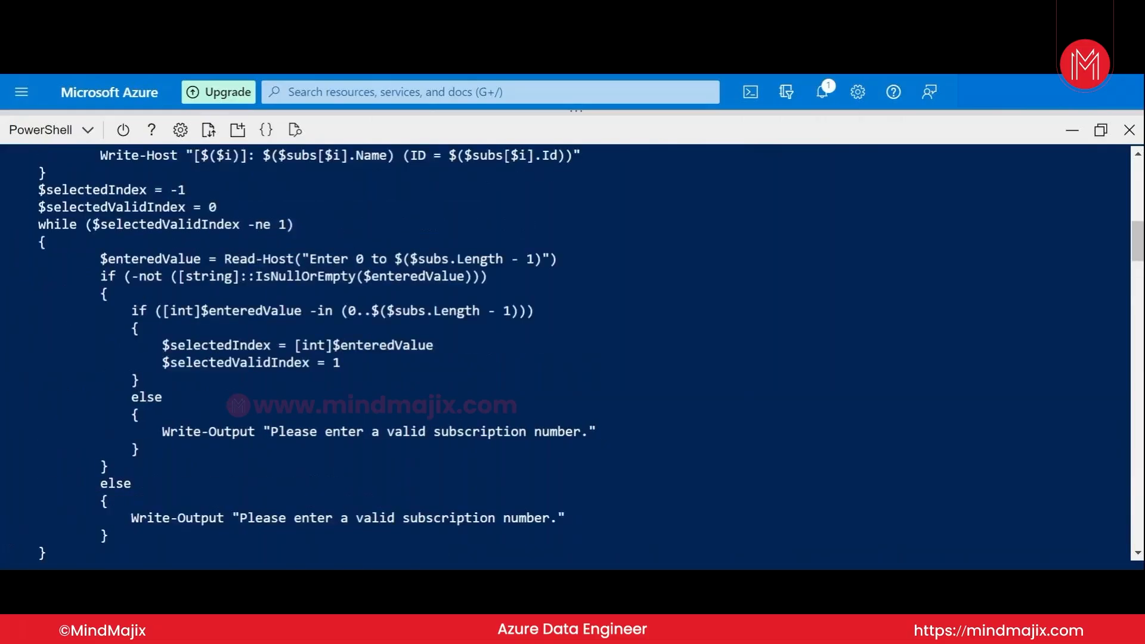
scroll(566, 352, "up", 4)
scroll(566, 352, "down", 18)
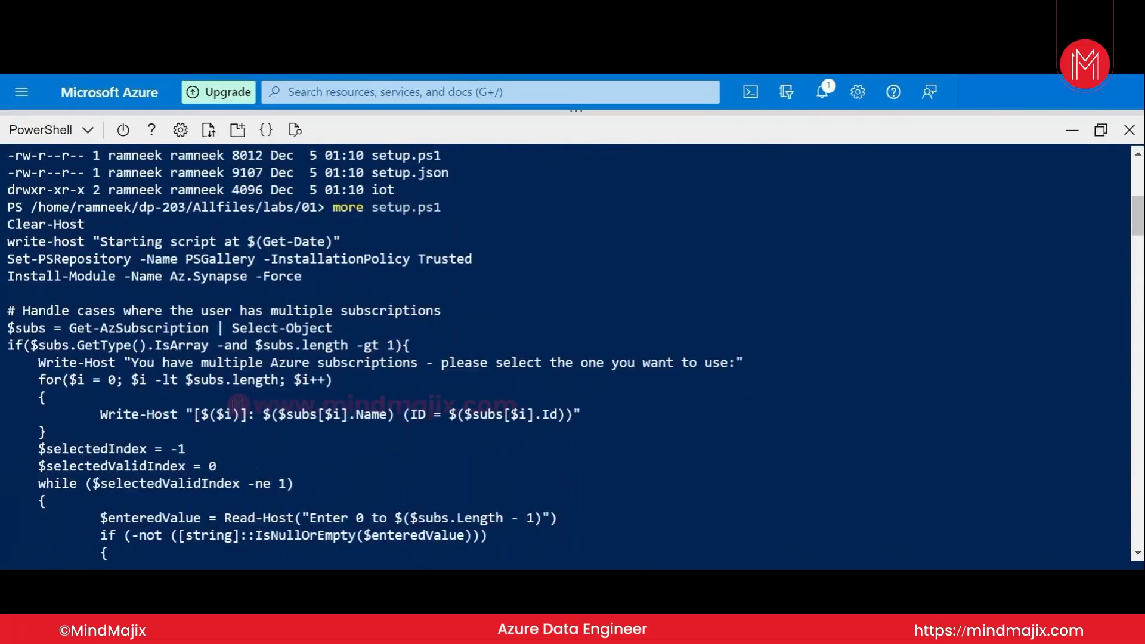
scroll(567, 352, "down", 12)
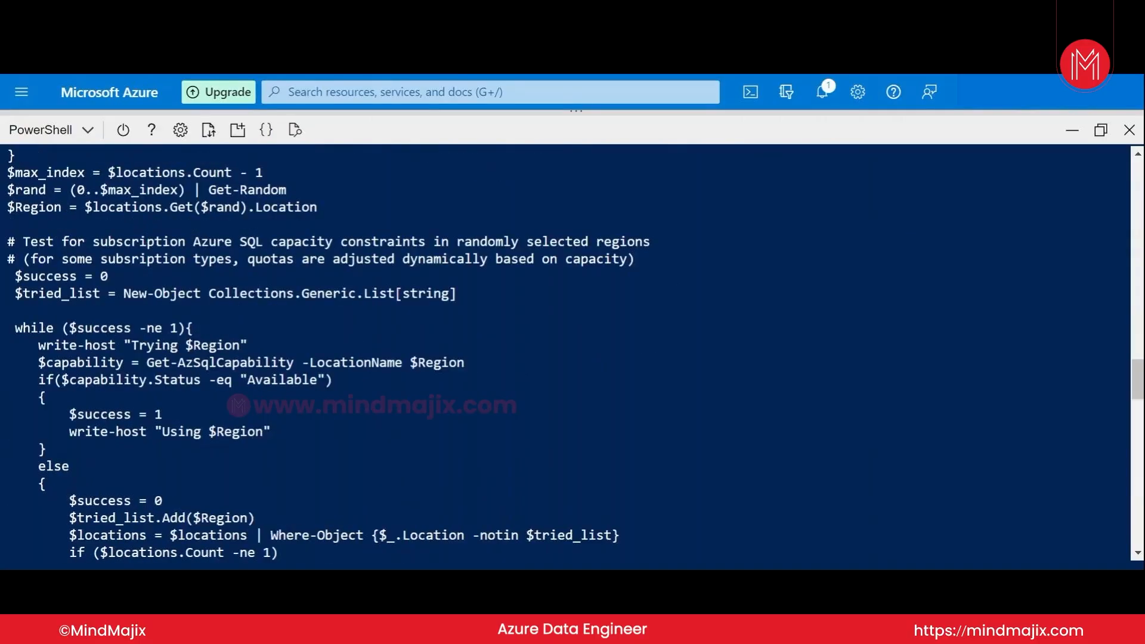
scroll(567, 351, "up", 9)
scroll(567, 352, "down", 7)
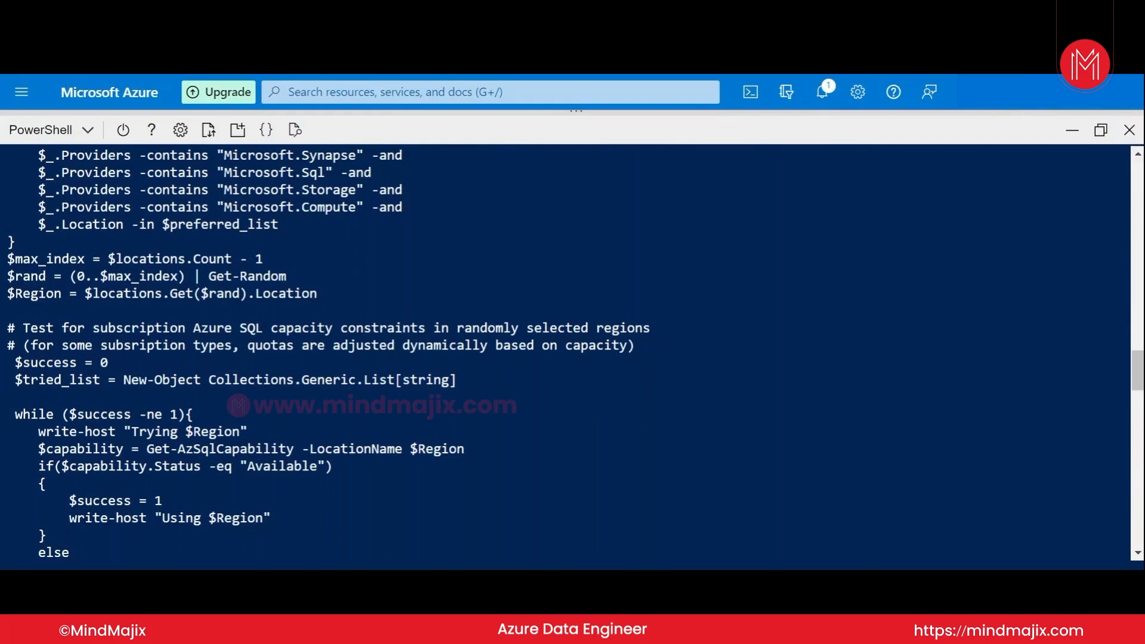
Step: Close Cloud Shell and display the blob containers of the datalakeg3mh0ca storage account in its Storage browser
left_click(1130, 136)
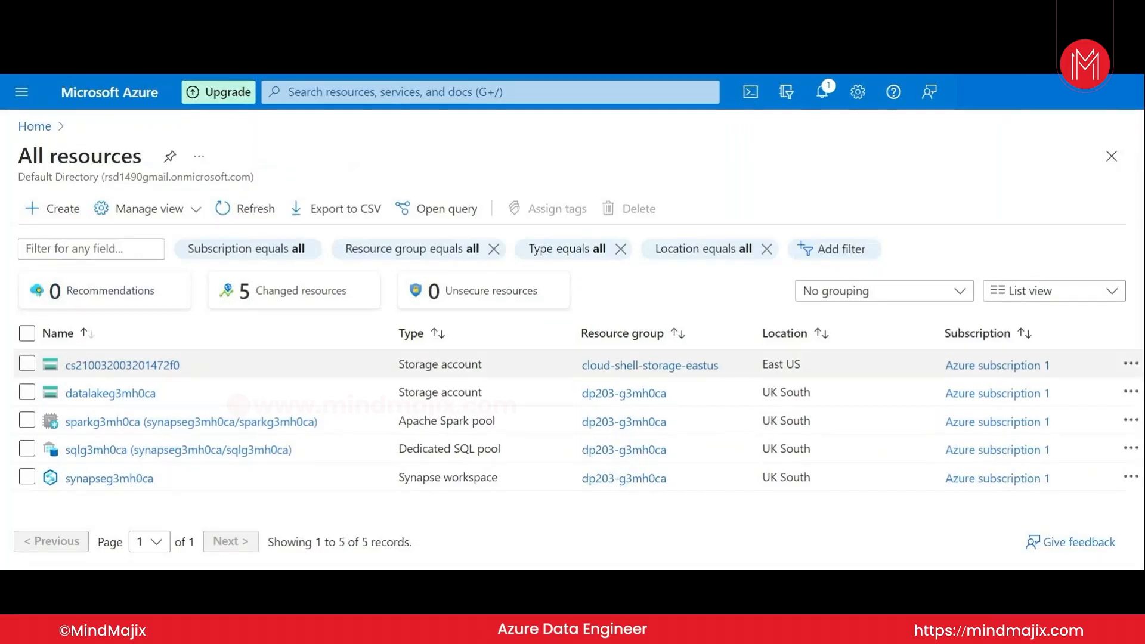
left_click(105, 394)
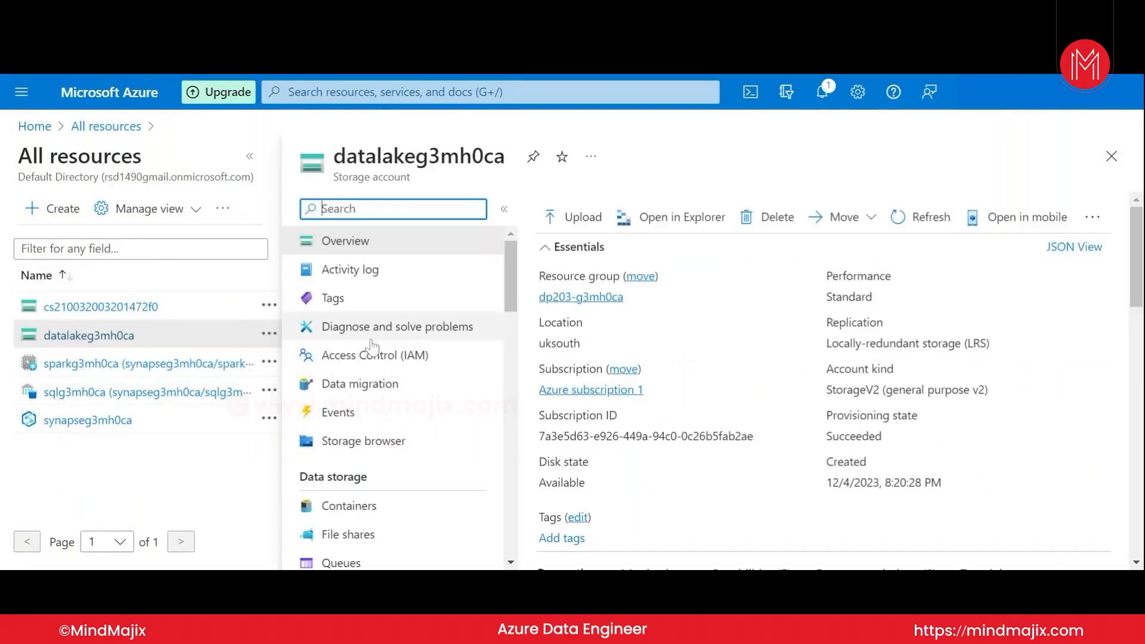
left_click(371, 441)
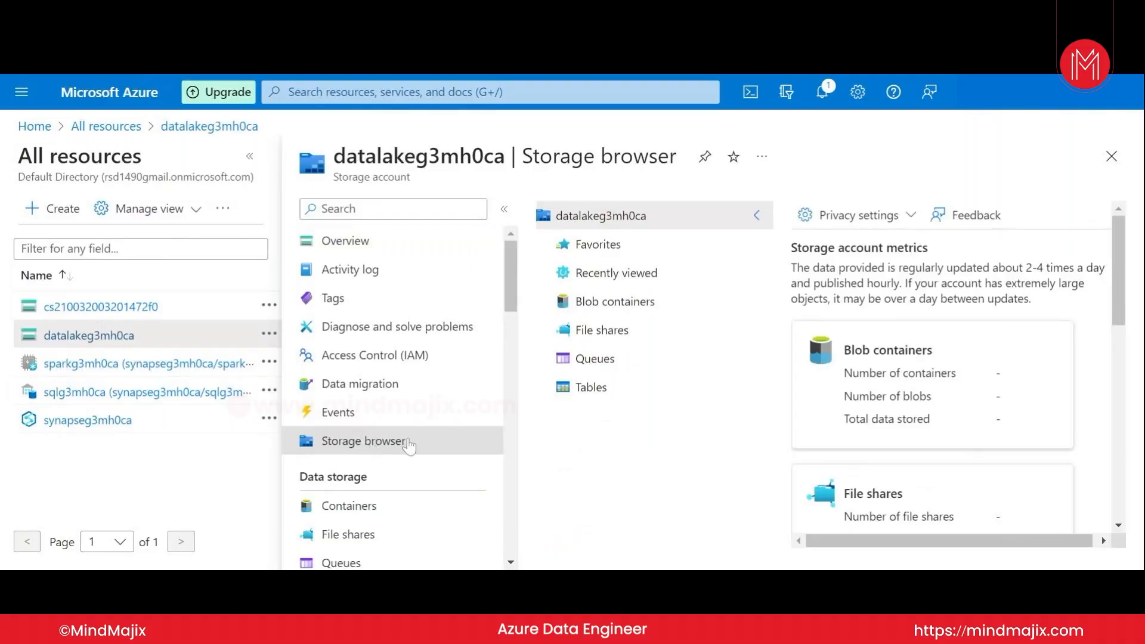
left_click(621, 302)
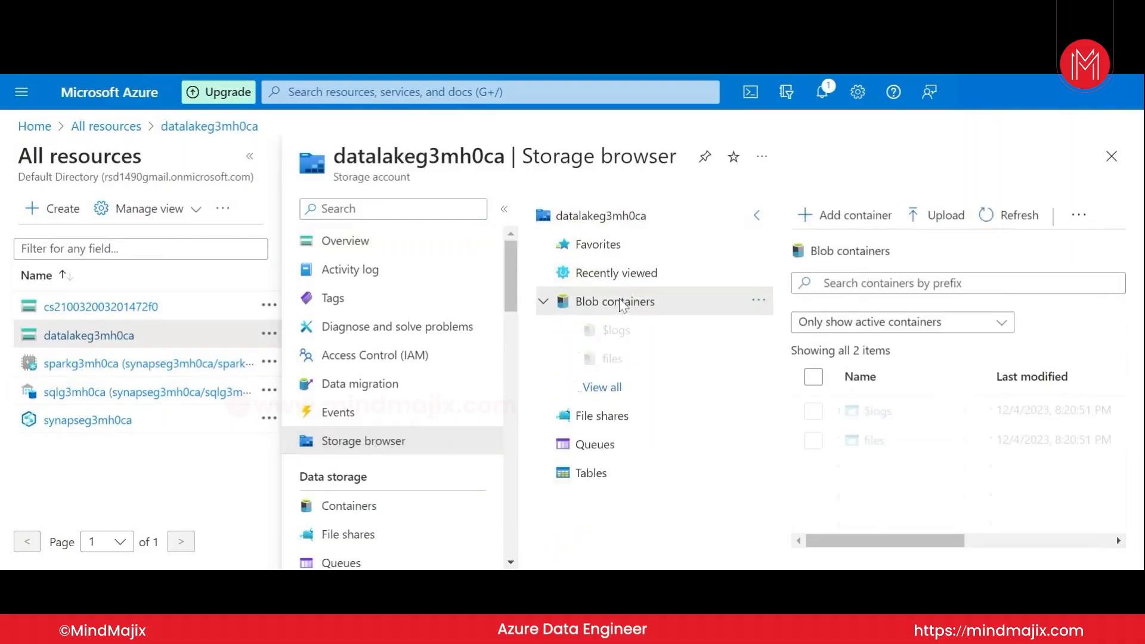
left_click(827, 216)
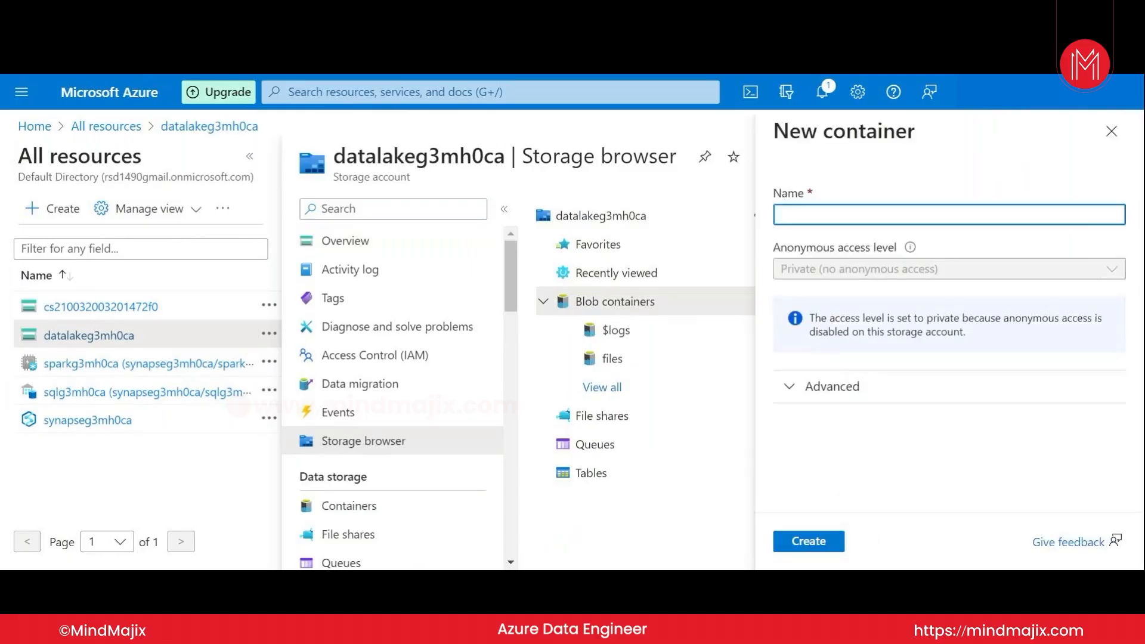
type("c")
key("BackSpace")
type("csv")
left_click(646, 531)
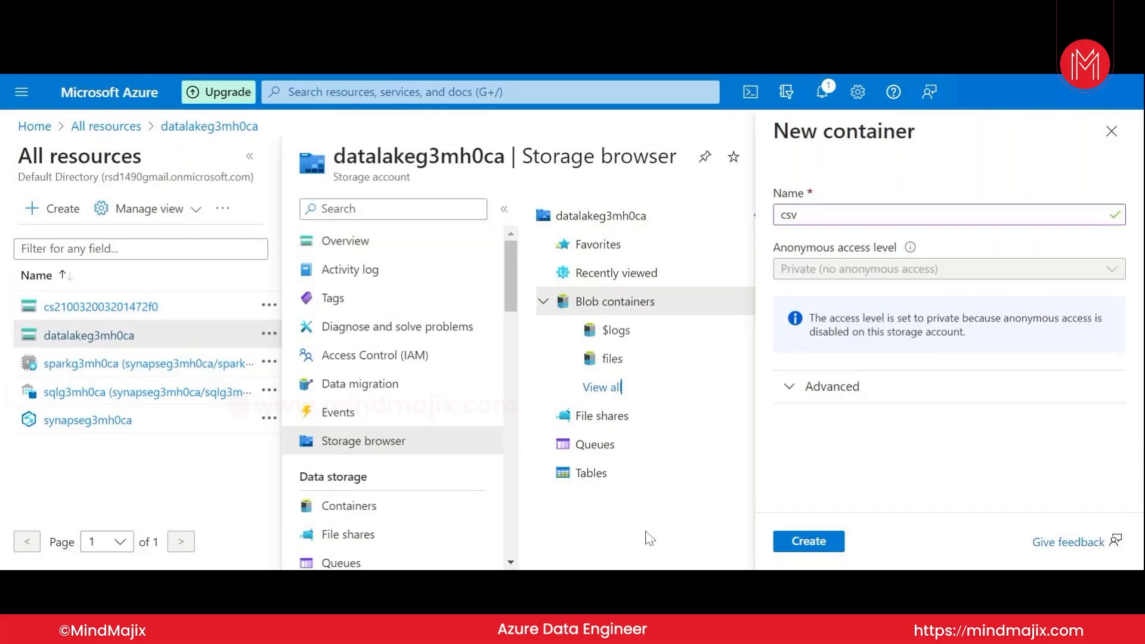
left_click(1121, 132)
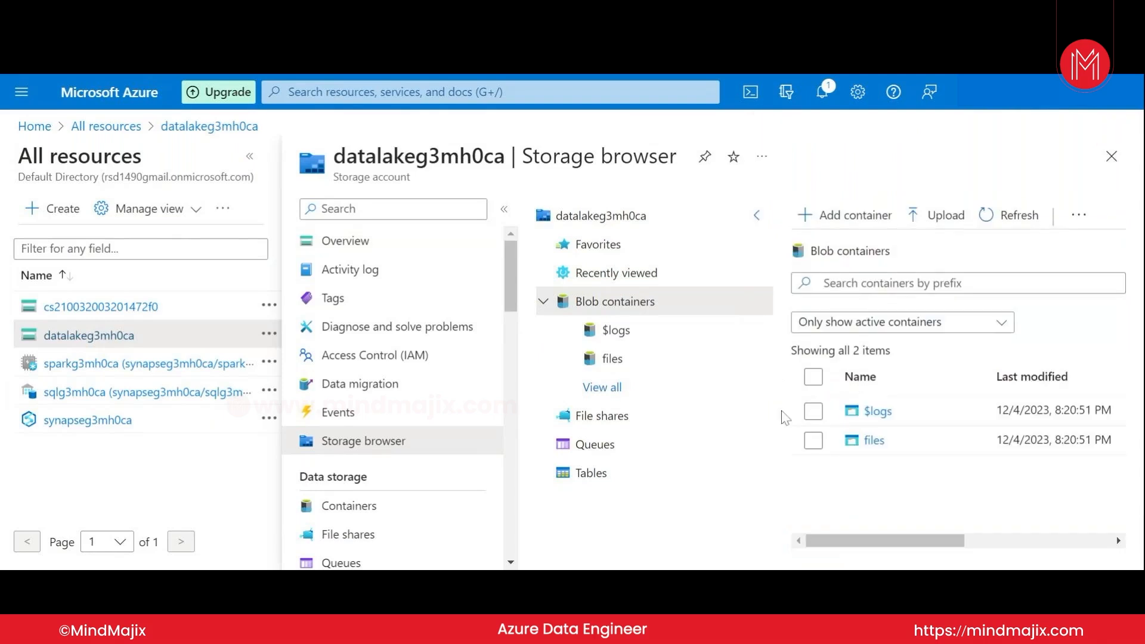
Step: Inspect the sales_data folder in the files container, then close the storage account
left_click(872, 441)
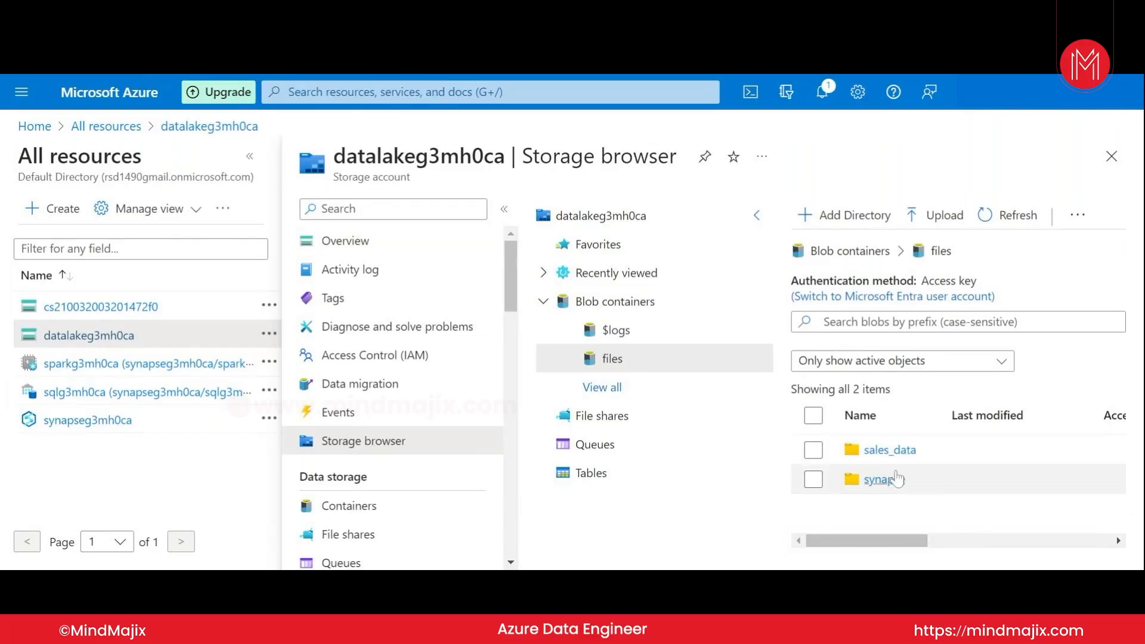
left_click(889, 451)
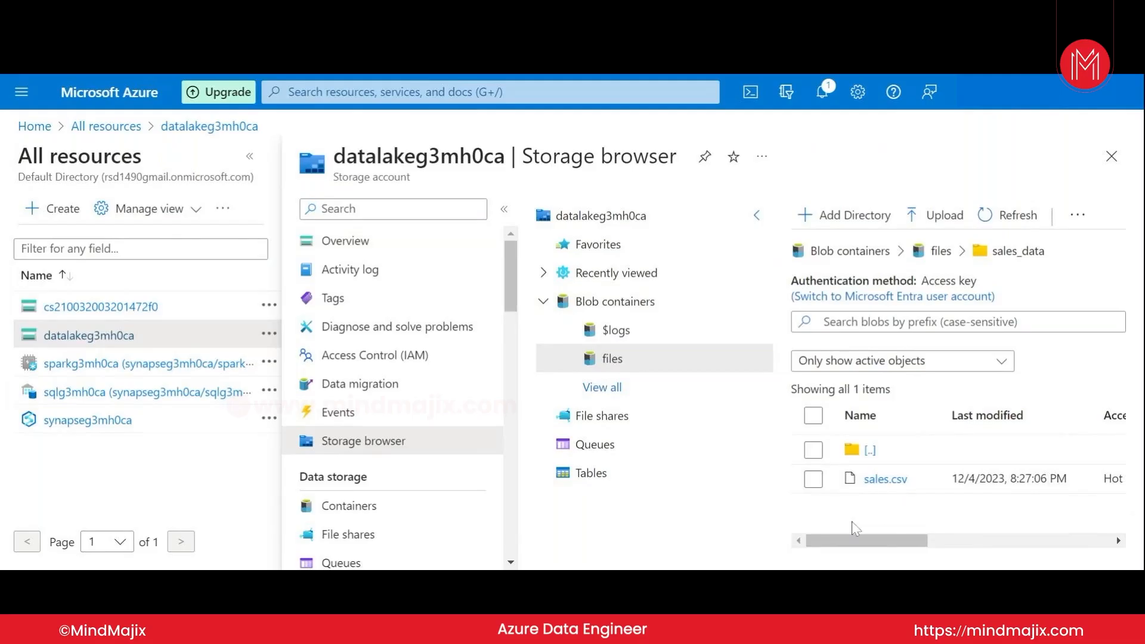
left_click(1111, 156)
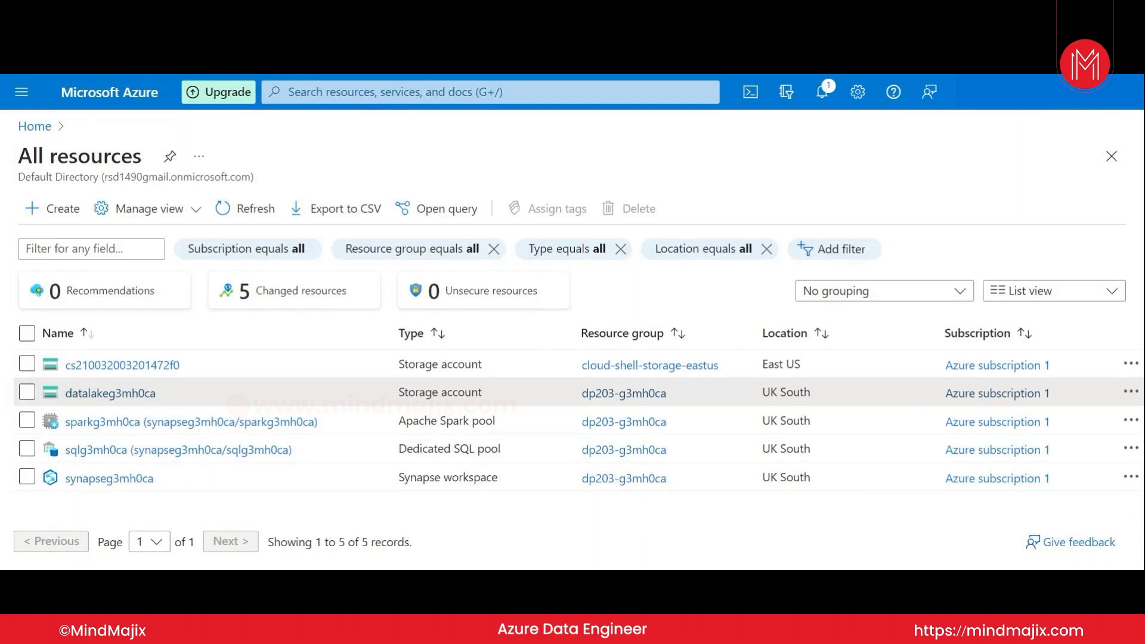
Step: Find Azure Synapse Analytics from the portal home page and open the synapseg3mh0ca workspace
left_click(34, 126)
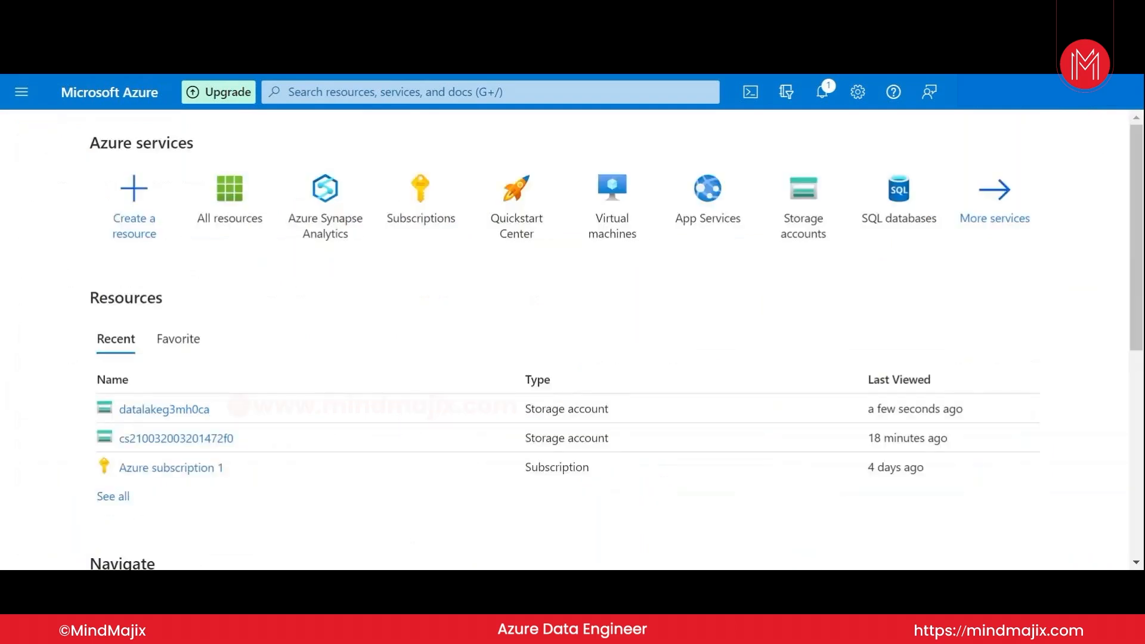
left_click(290, 91)
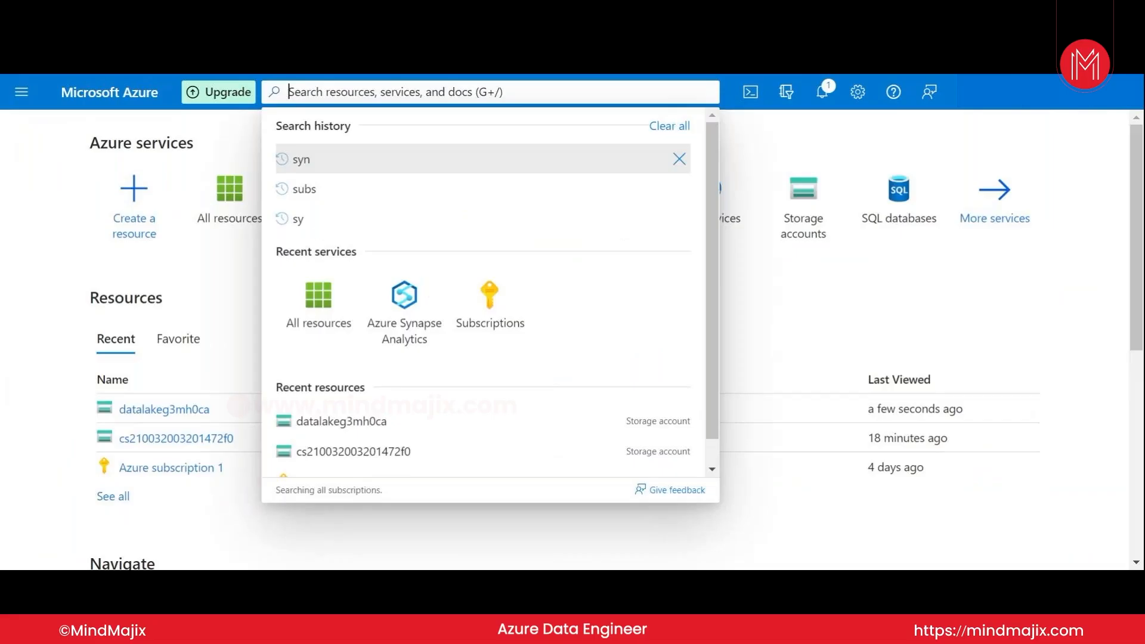
left_click(340, 160)
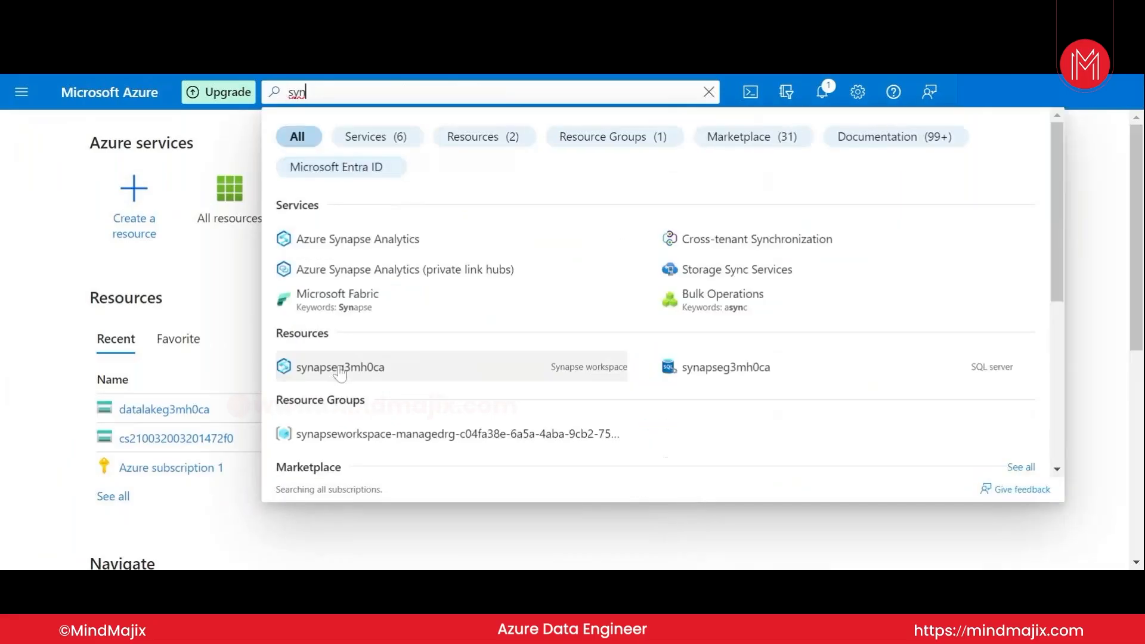
left_click(355, 241)
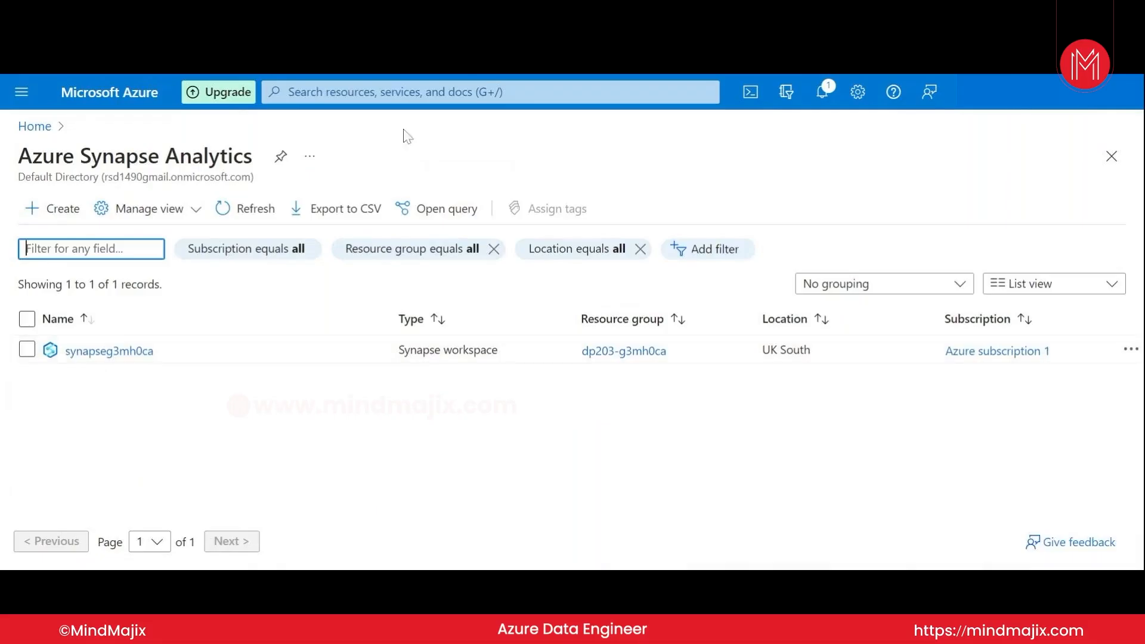
left_click(405, 92)
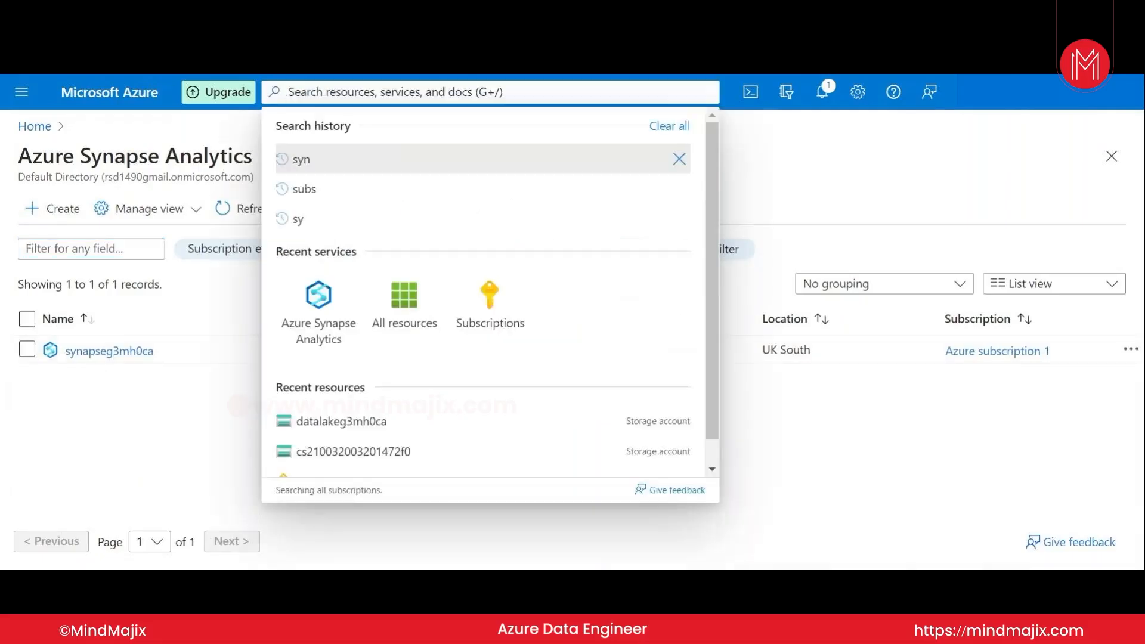
left_click(325, 334)
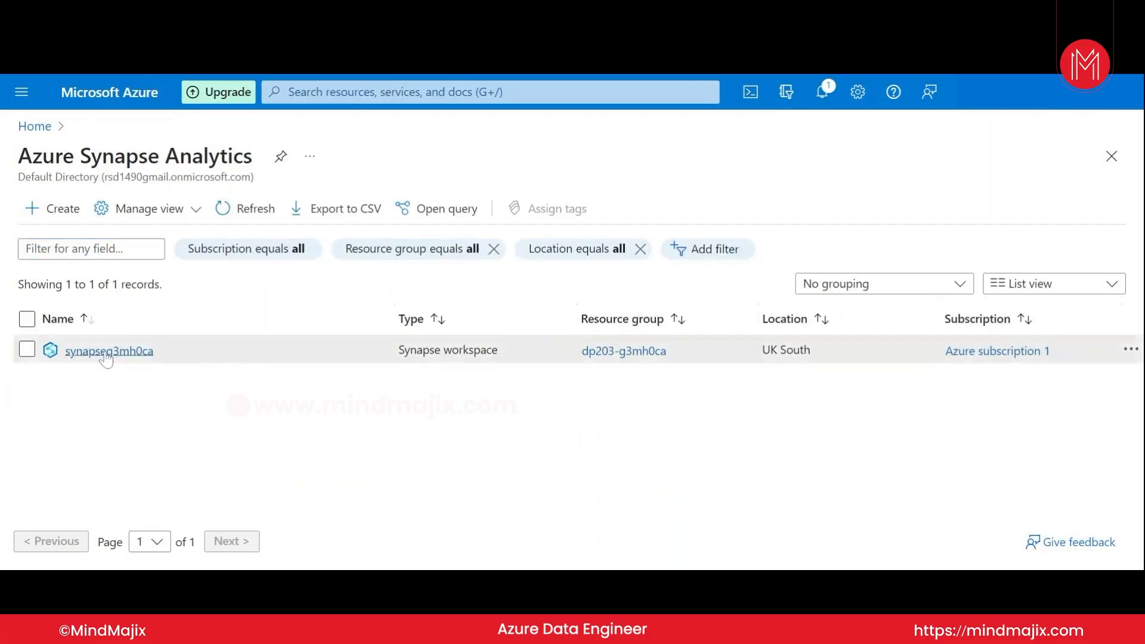
left_click(106, 352)
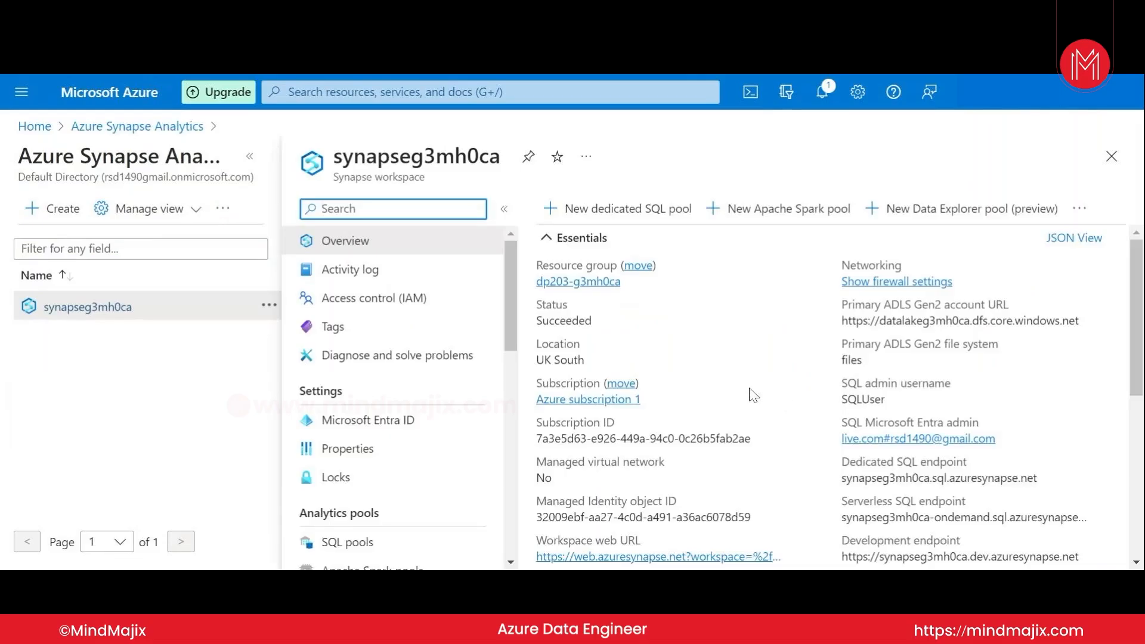
Step: Check the workspace's analytics pools and open synapseg3mh0ca in Synapse Studio
scroll(752, 396, "down", 5)
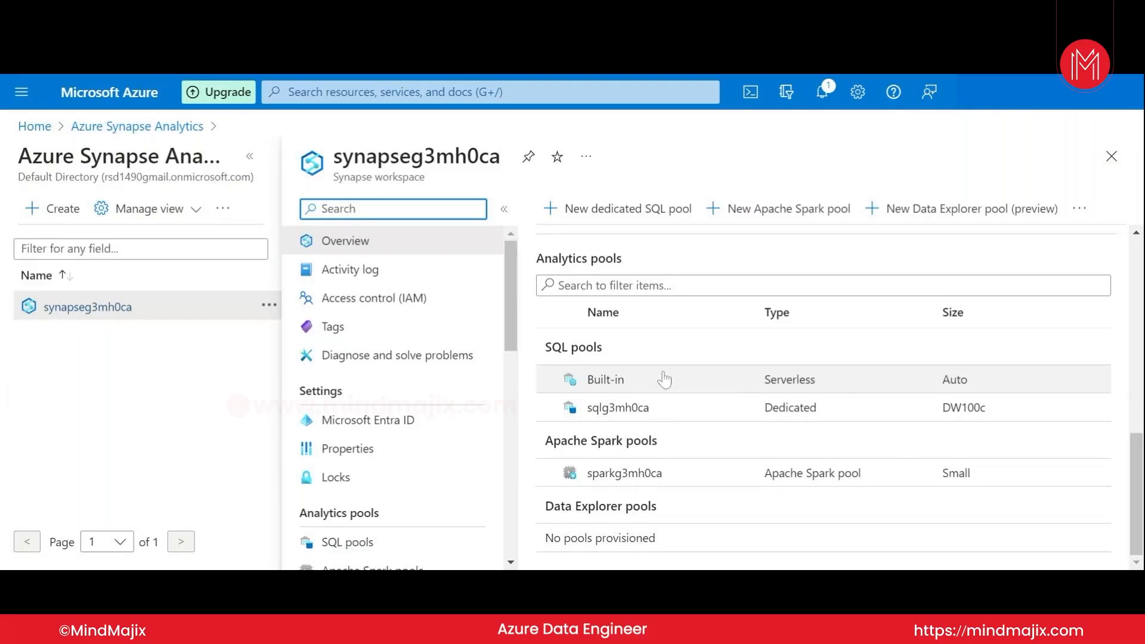
scroll(664, 379, "up", 3)
left_click(607, 382)
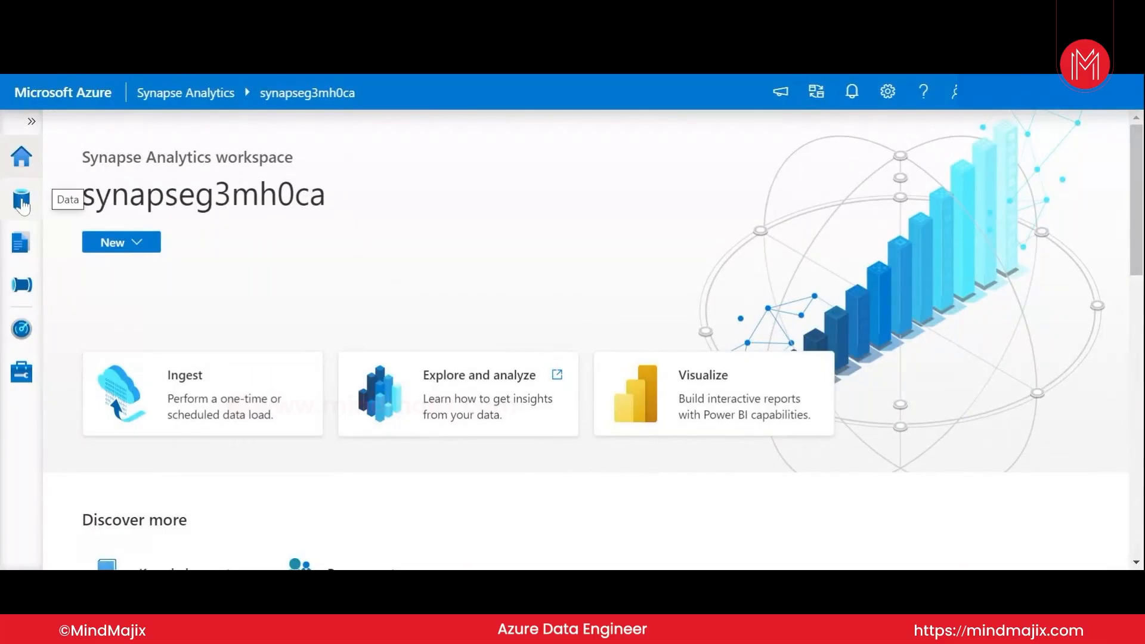
Step: Show the workspace data in Synapse Studio and expand the sqlg3mh0ca SQL database to its object folders
left_click(32, 122)
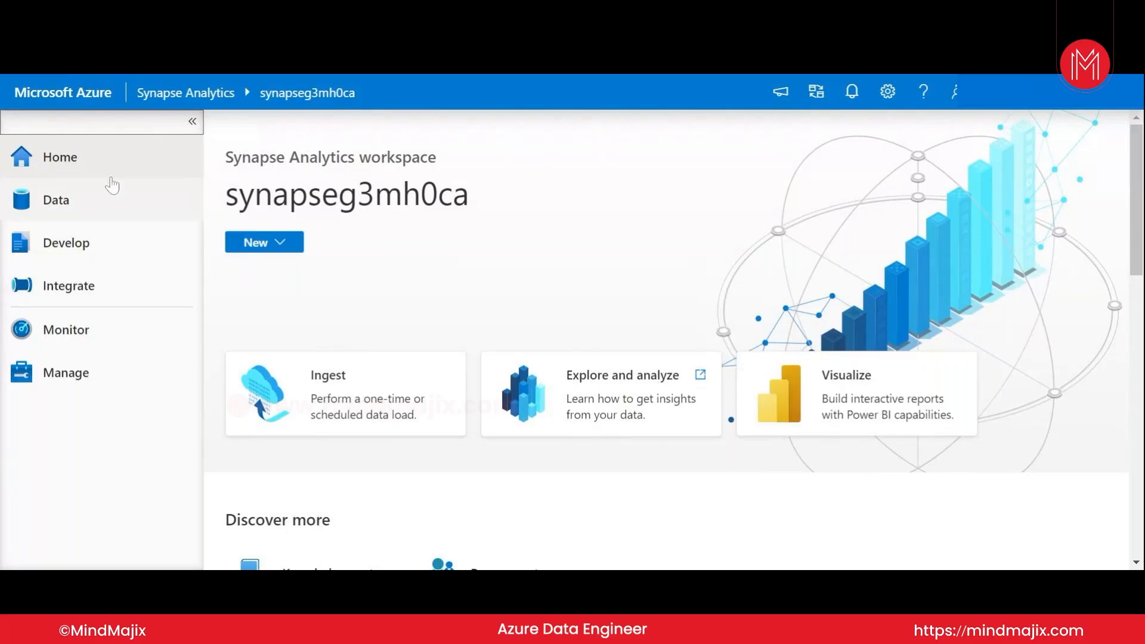
left_click(153, 192)
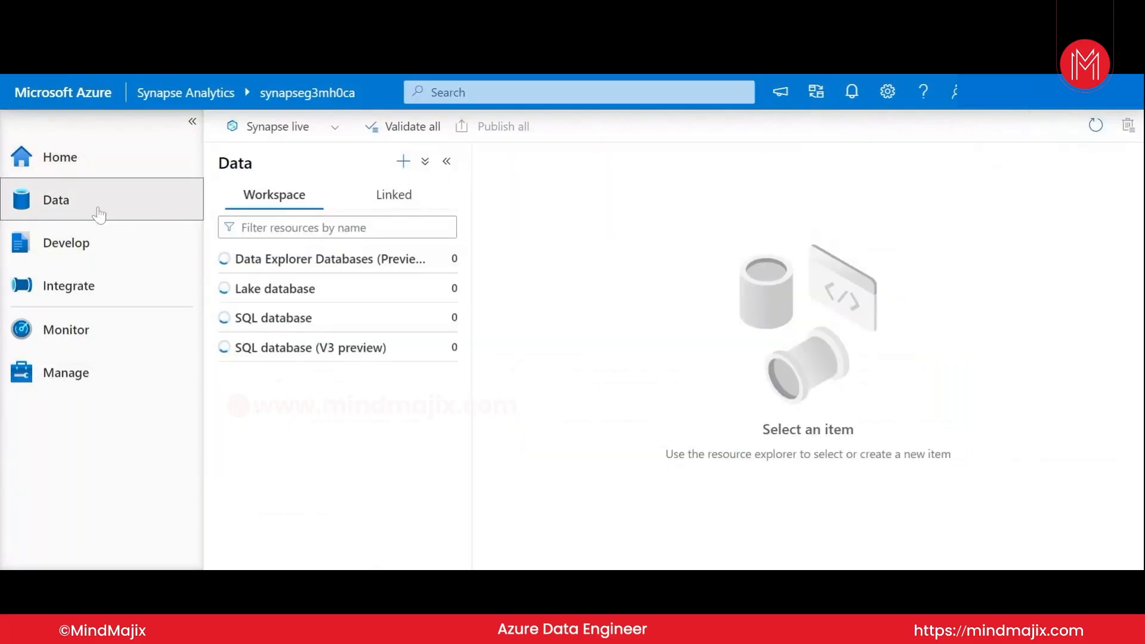
left_click(224, 259)
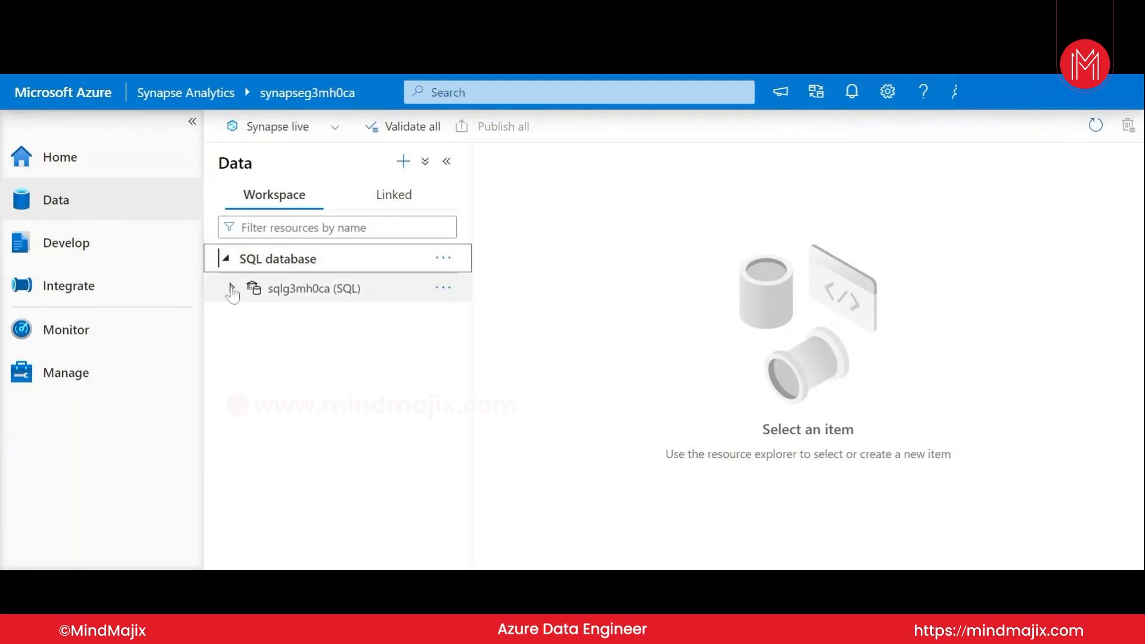
left_click(231, 289)
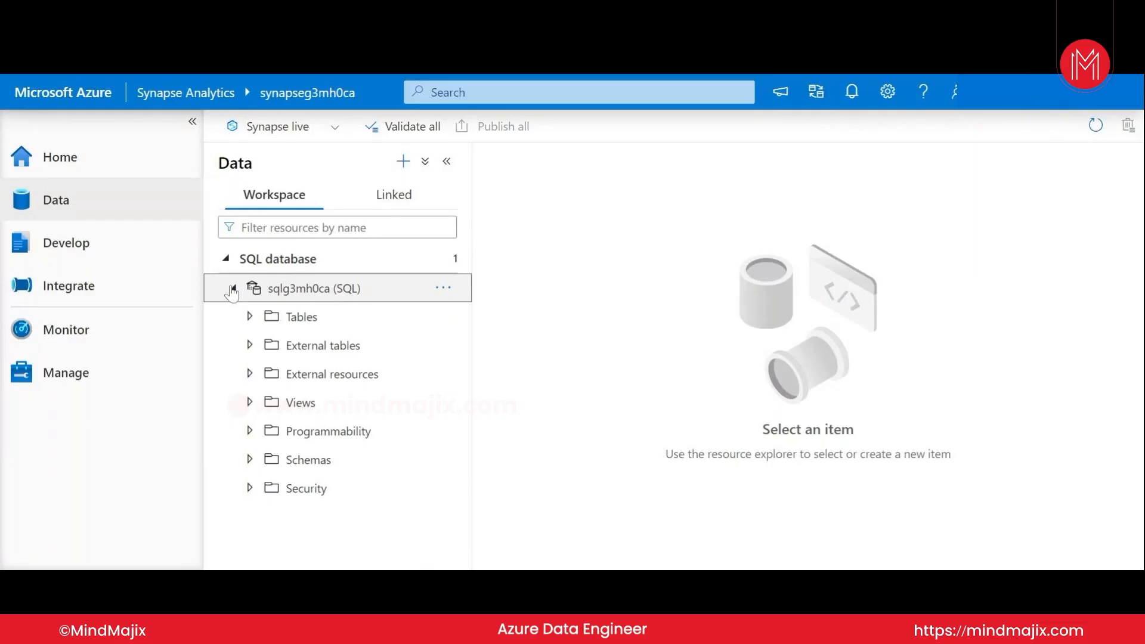
left_click(232, 289)
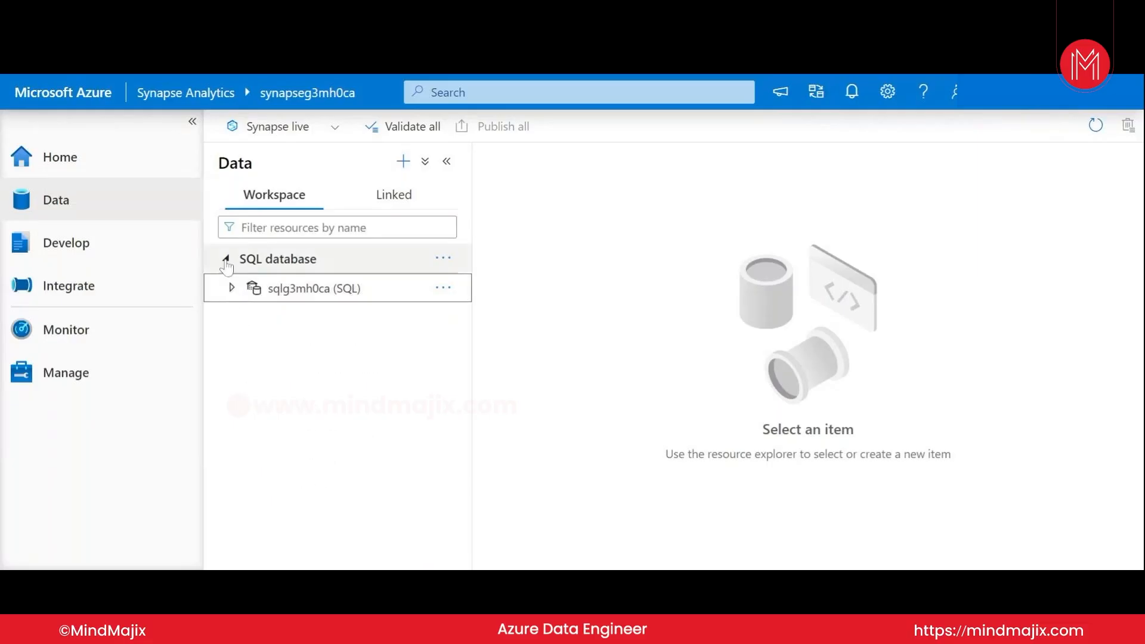
left_click(225, 259)
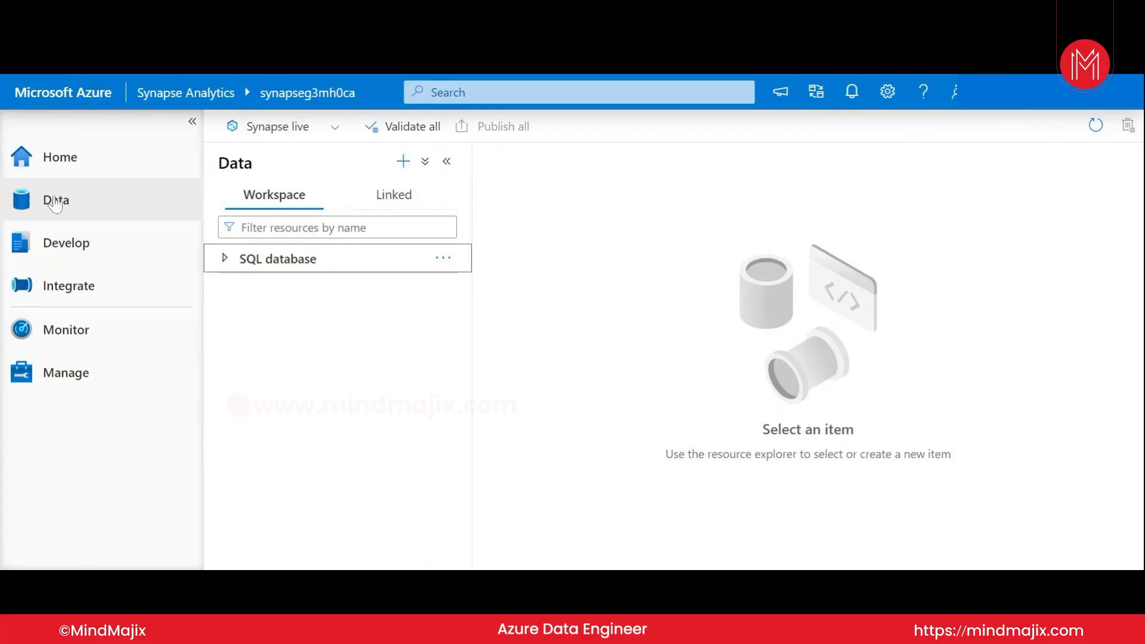
left_click(225, 258)
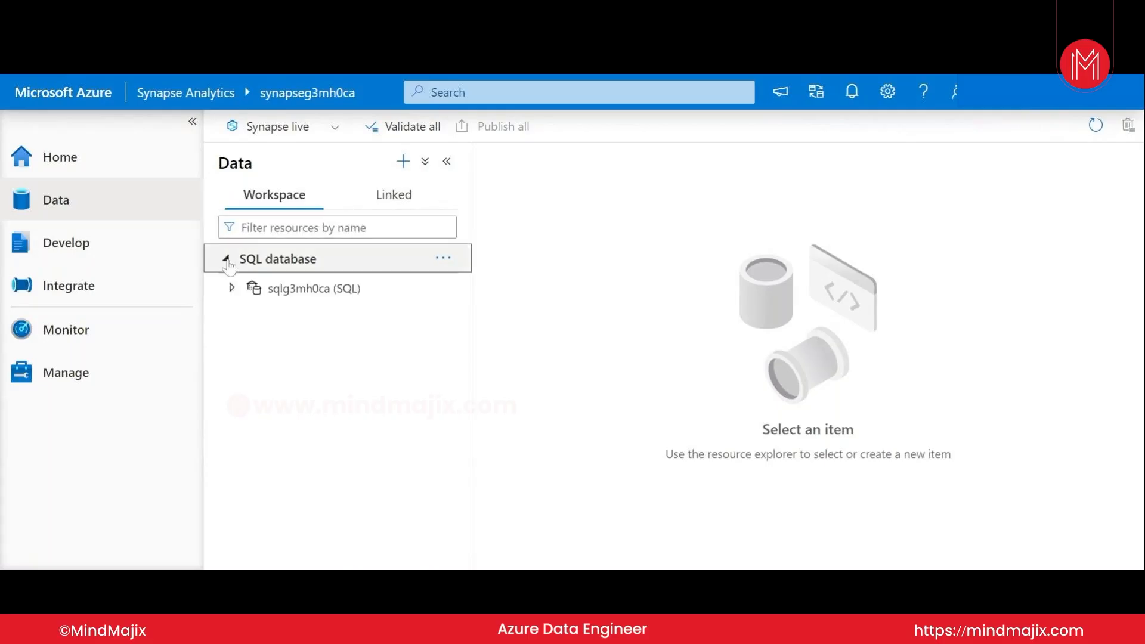
left_click(231, 288)
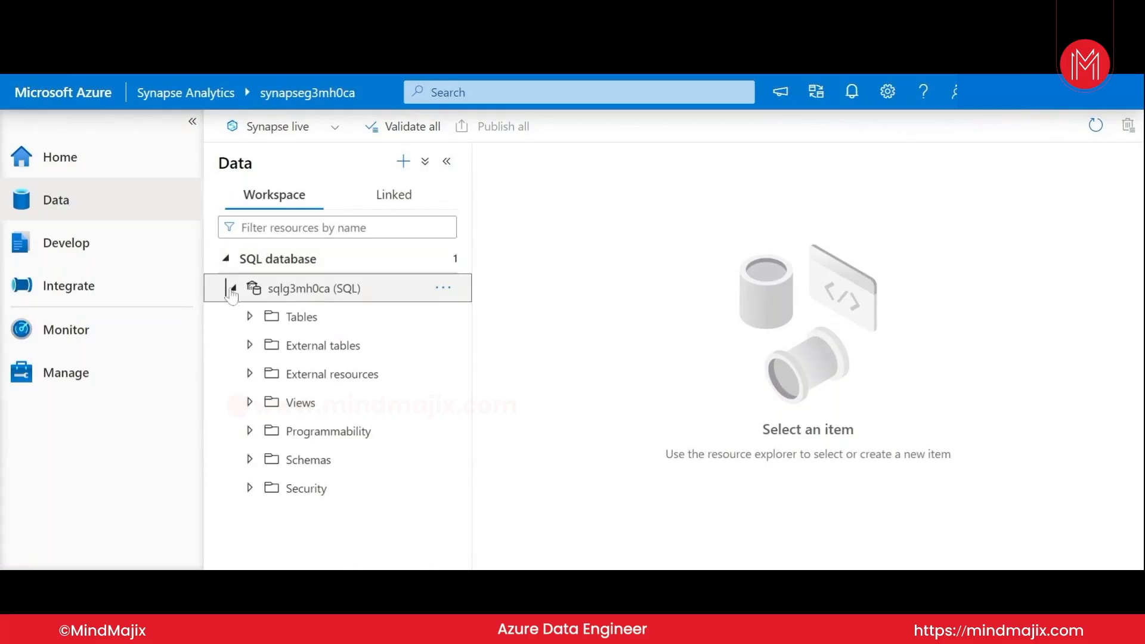
Step: Show the linked Azure Data Lake Storage Gen2 data and open the sales_data folder in synapseg3mh0ca's primary files container
left_click(394, 195)
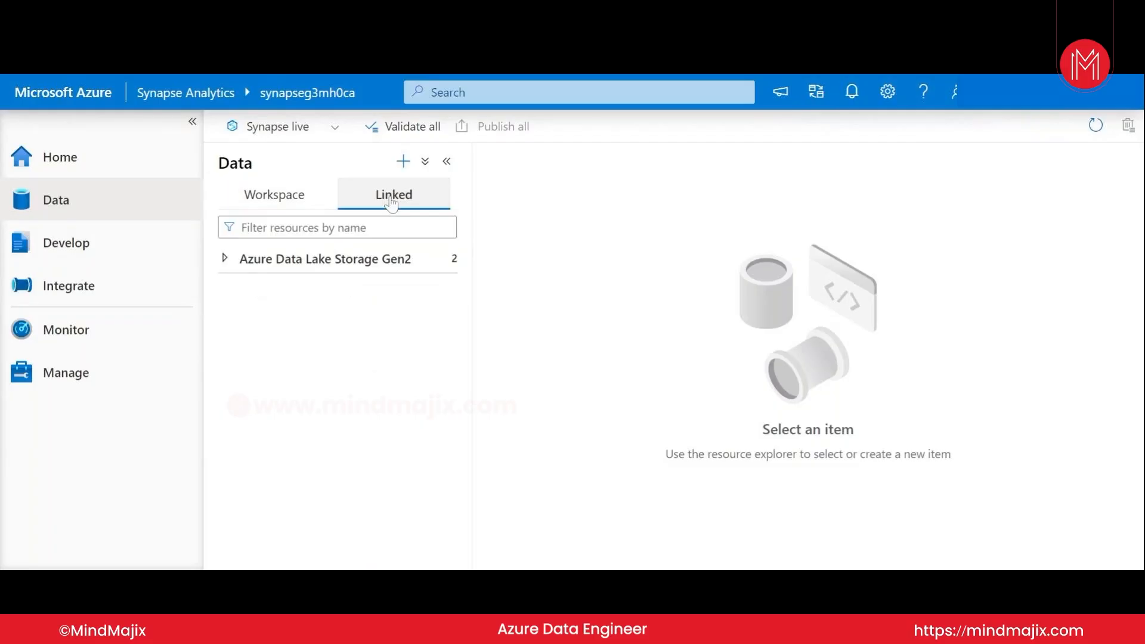
left_click(225, 259)
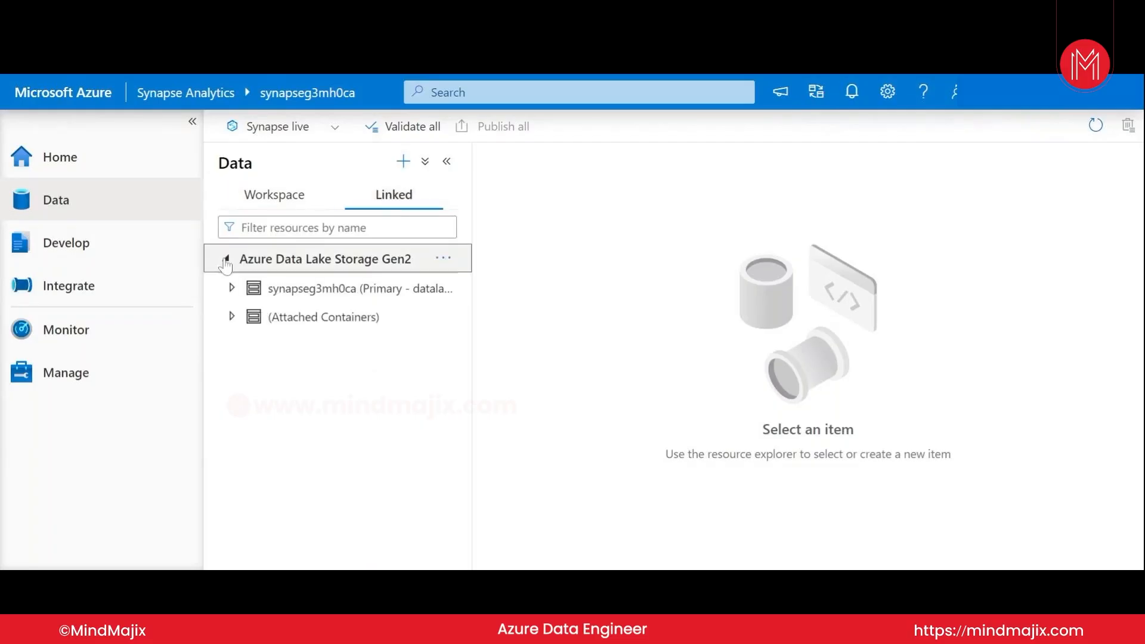
left_click(225, 260)
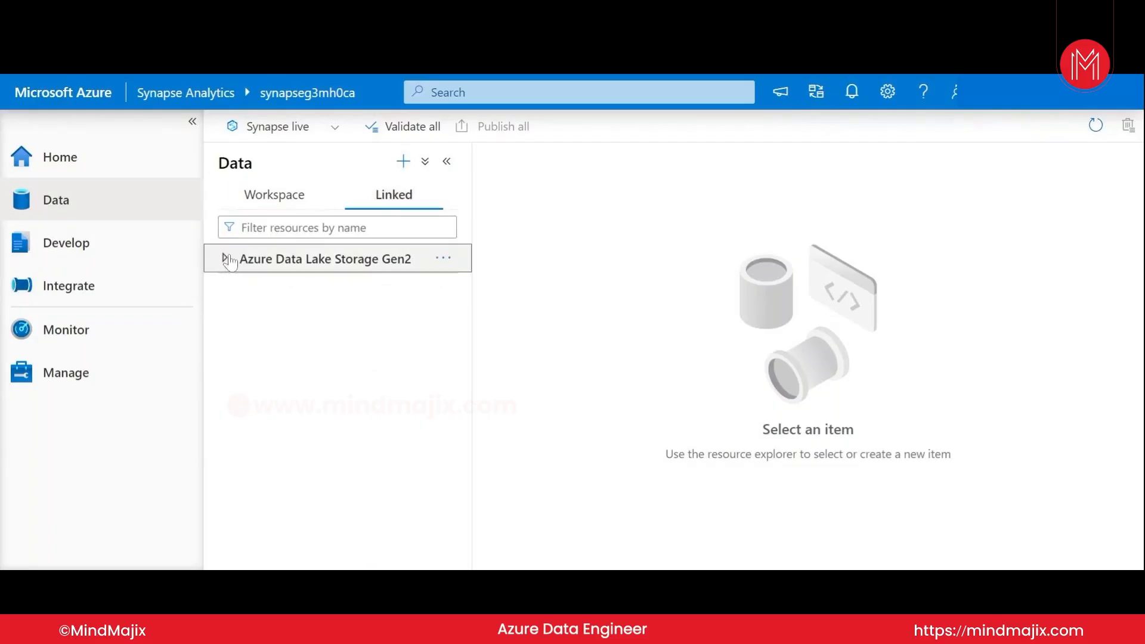
left_click(276, 196)
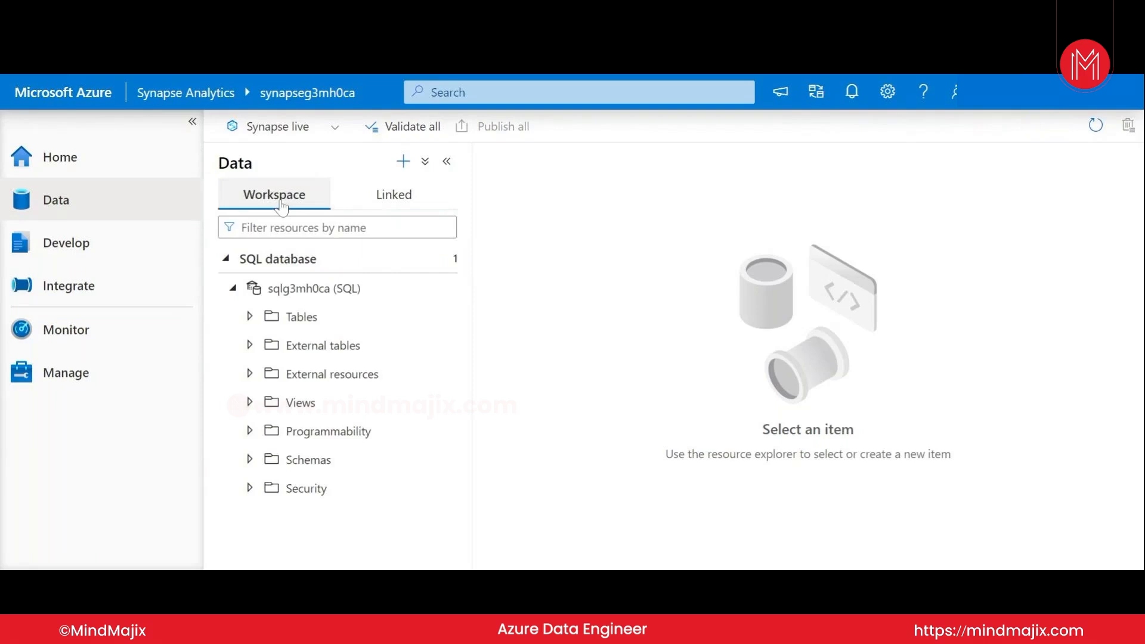
left_click(394, 194)
left_click(226, 259)
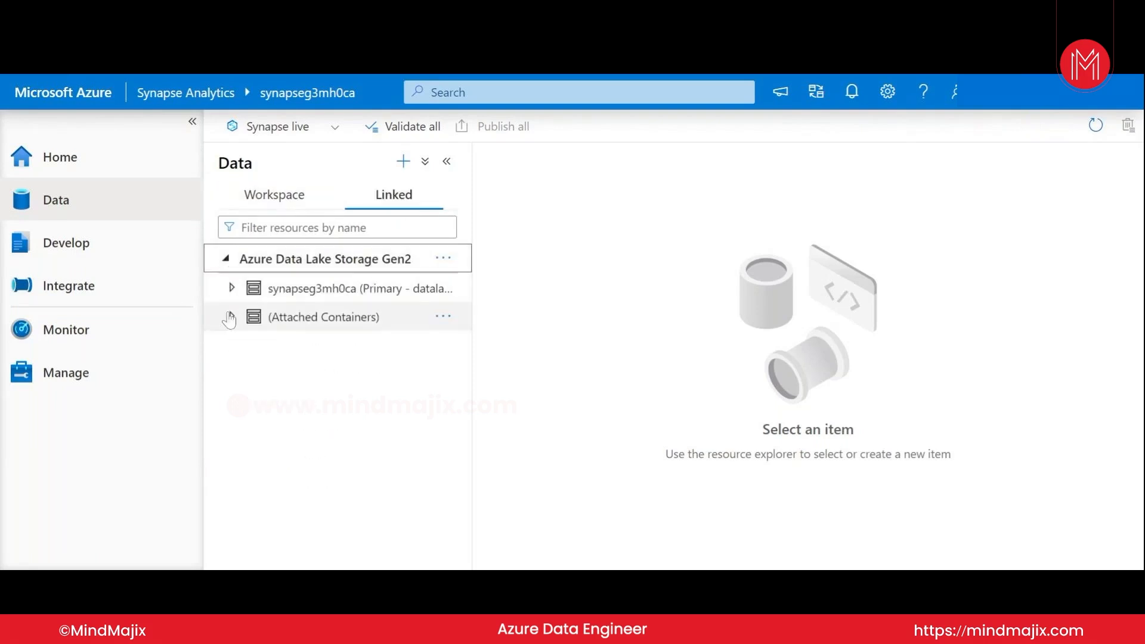
left_click(232, 288)
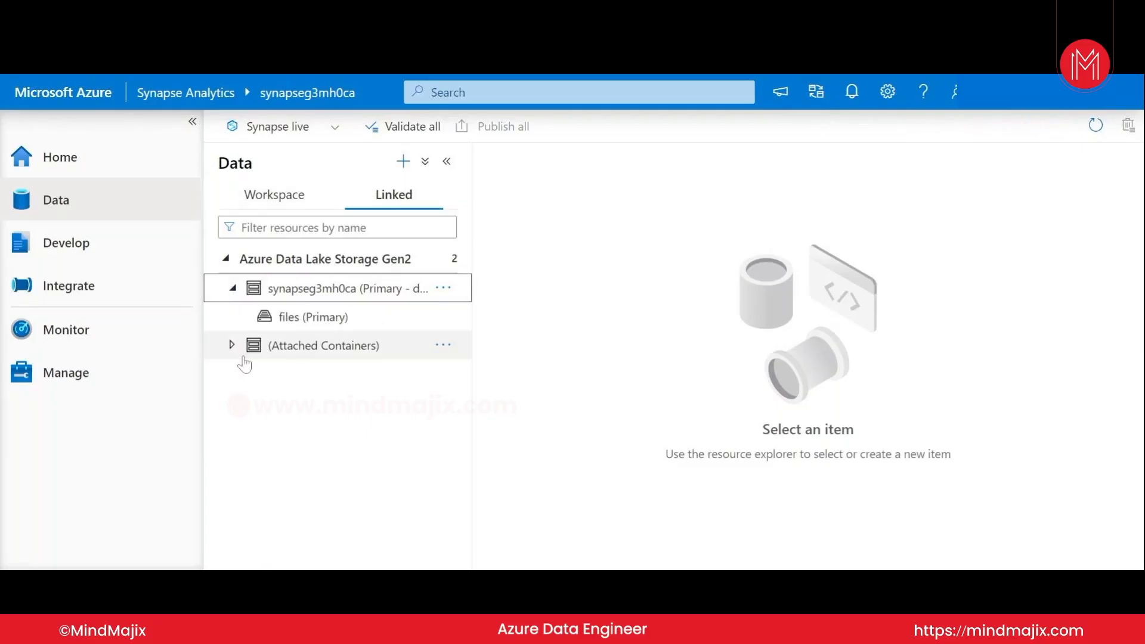
left_click(286, 317)
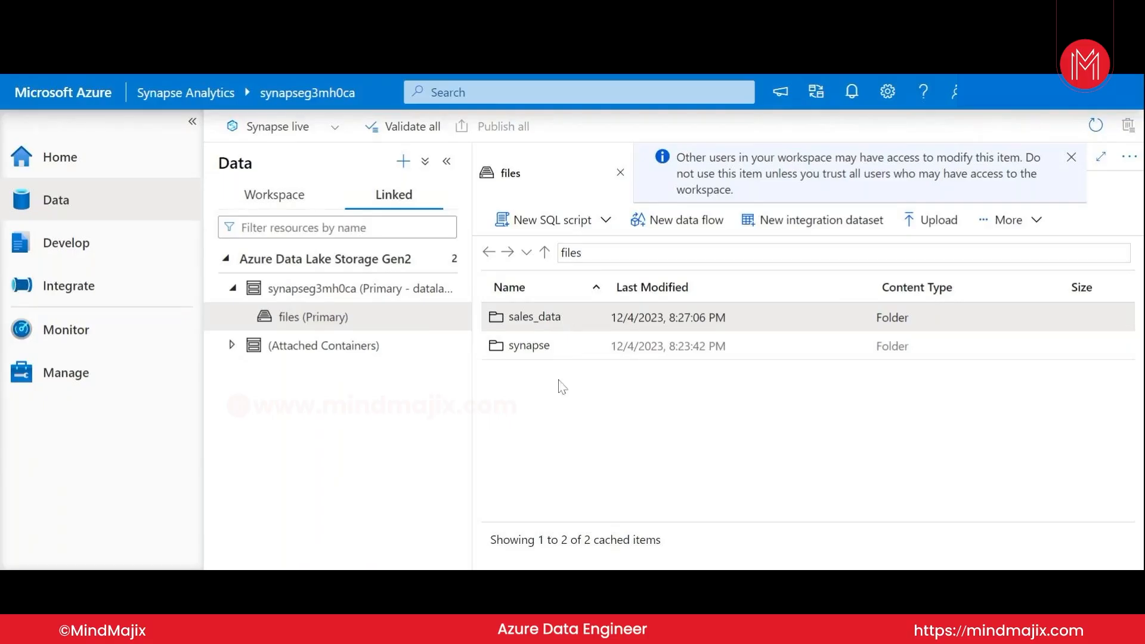
double_click(540, 317)
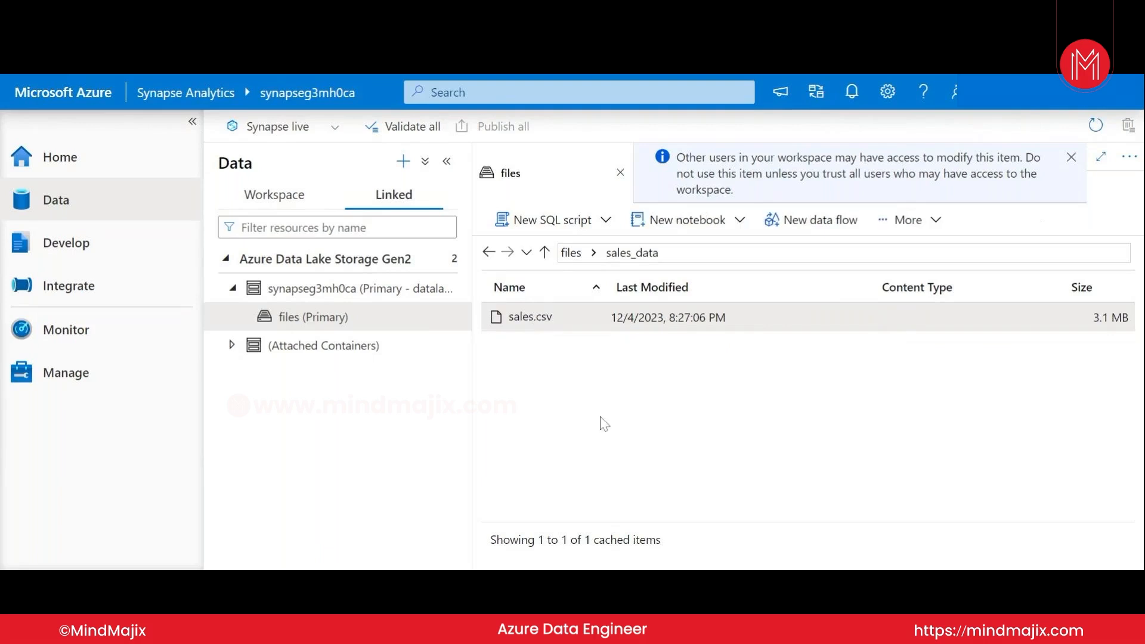
Step: Preview the contents of sales.csv, look through its rows and close the preview
left_click(546, 319)
right_click(542, 316)
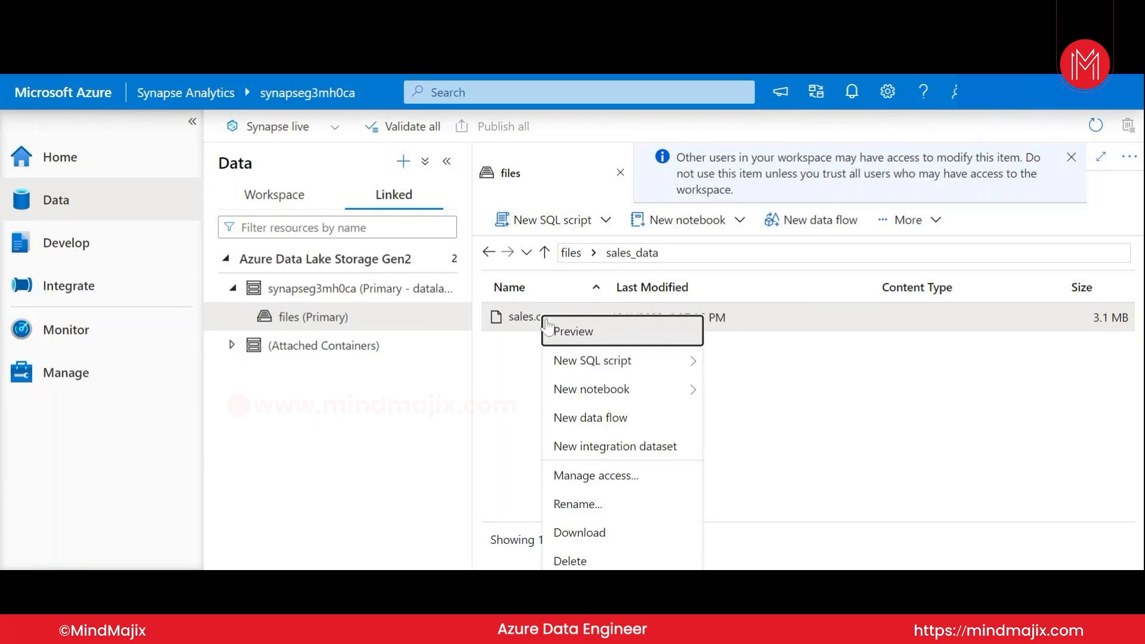
mouse_move(559, 362)
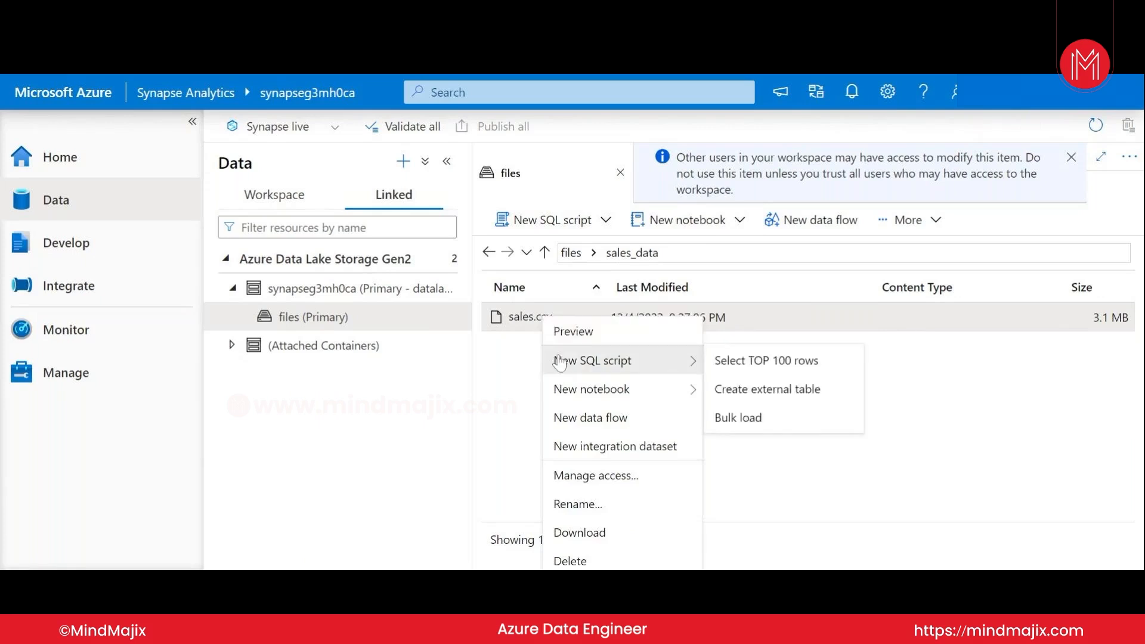
key("Up")
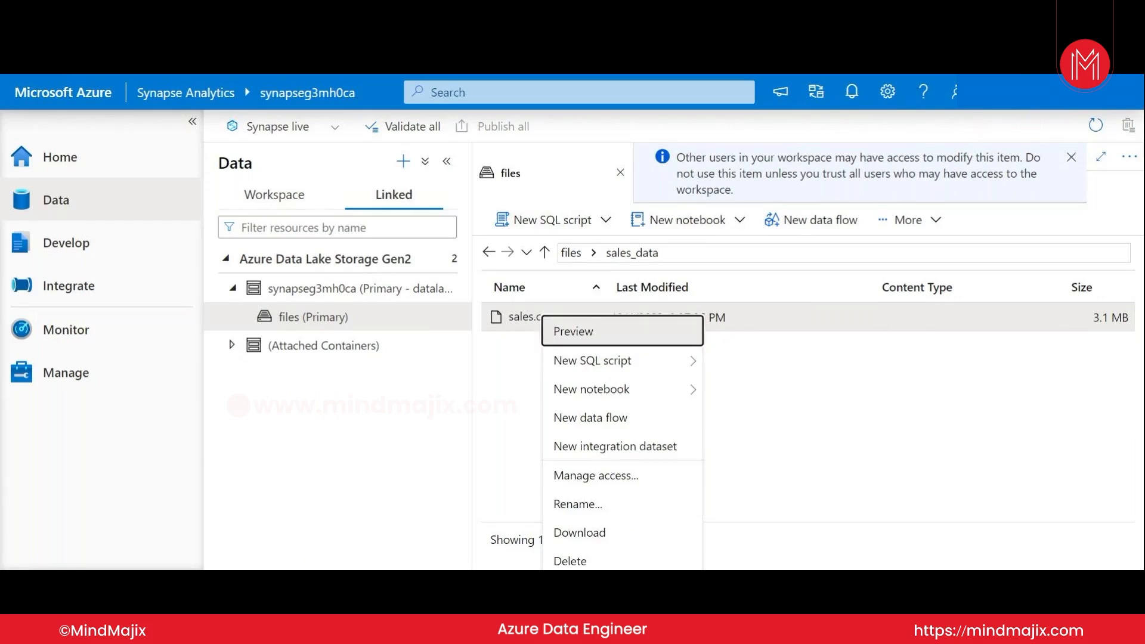
left_click(574, 331)
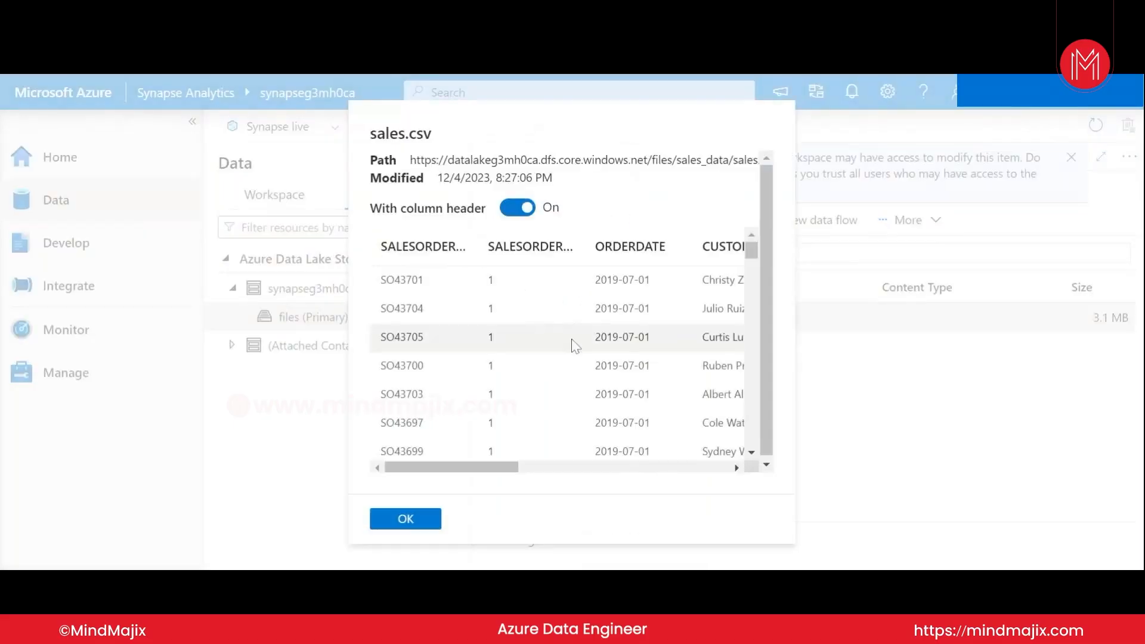
scroll(573, 341, "down", 3)
left_click_drag(503, 468, 436, 498)
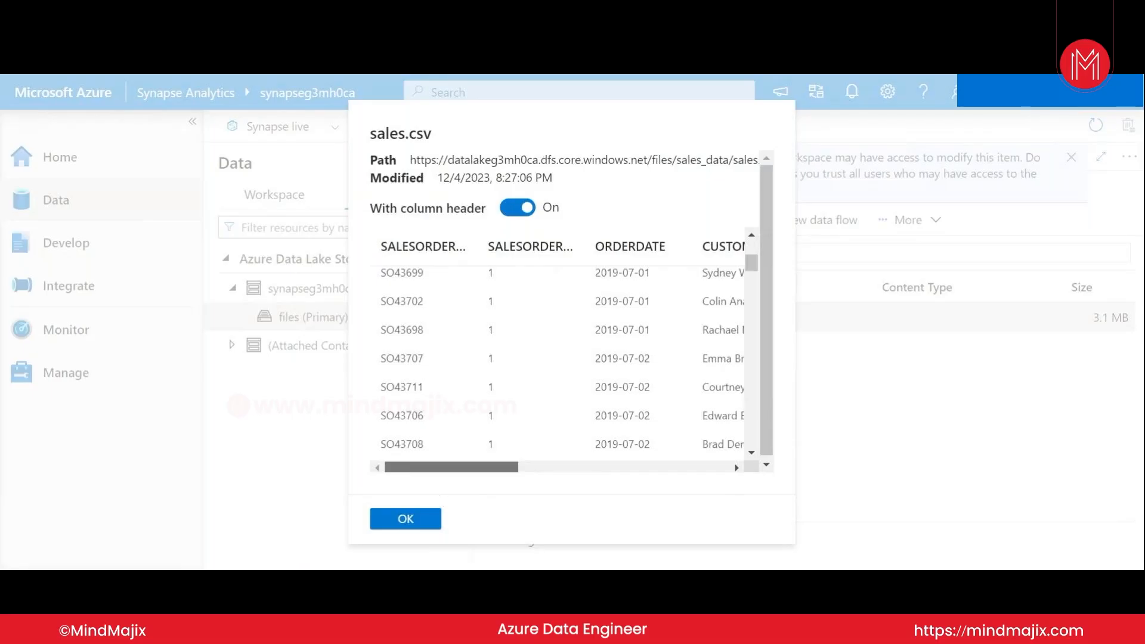
left_click(409, 520)
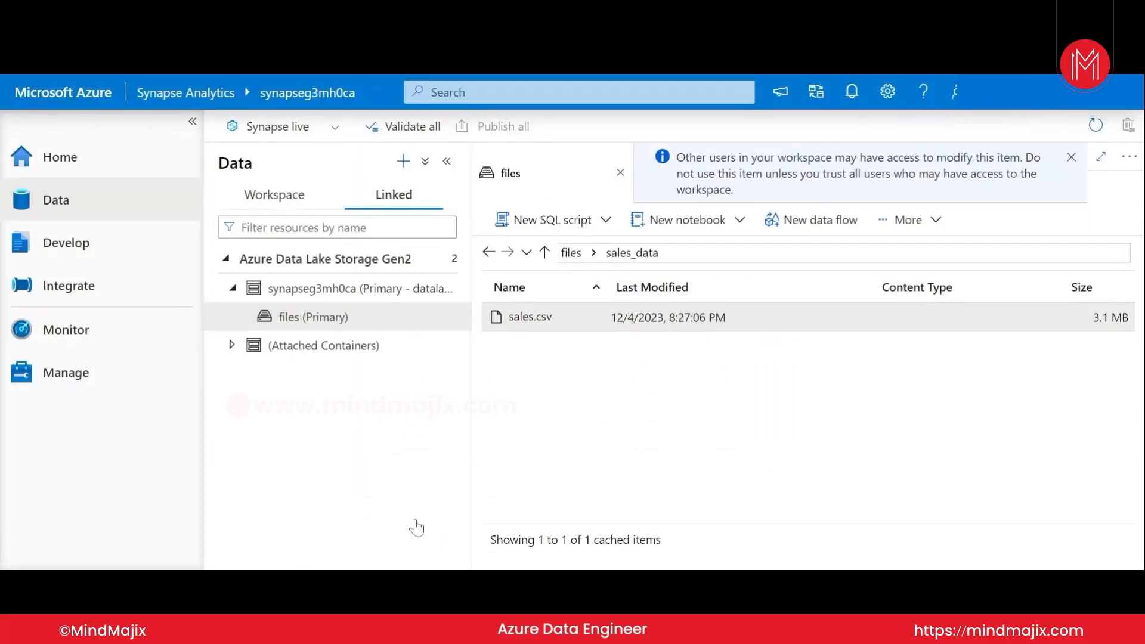
Step: Generate a new SQL script from sales.csv that selects the top 100 rows, and run it
right_click(560, 332)
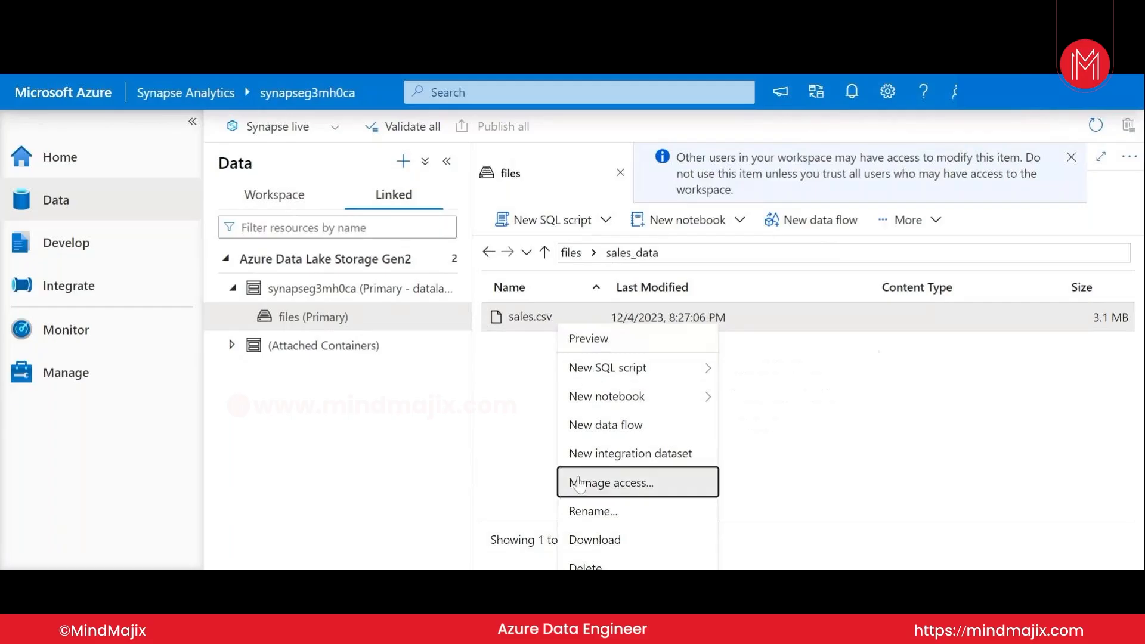
mouse_move(632, 399)
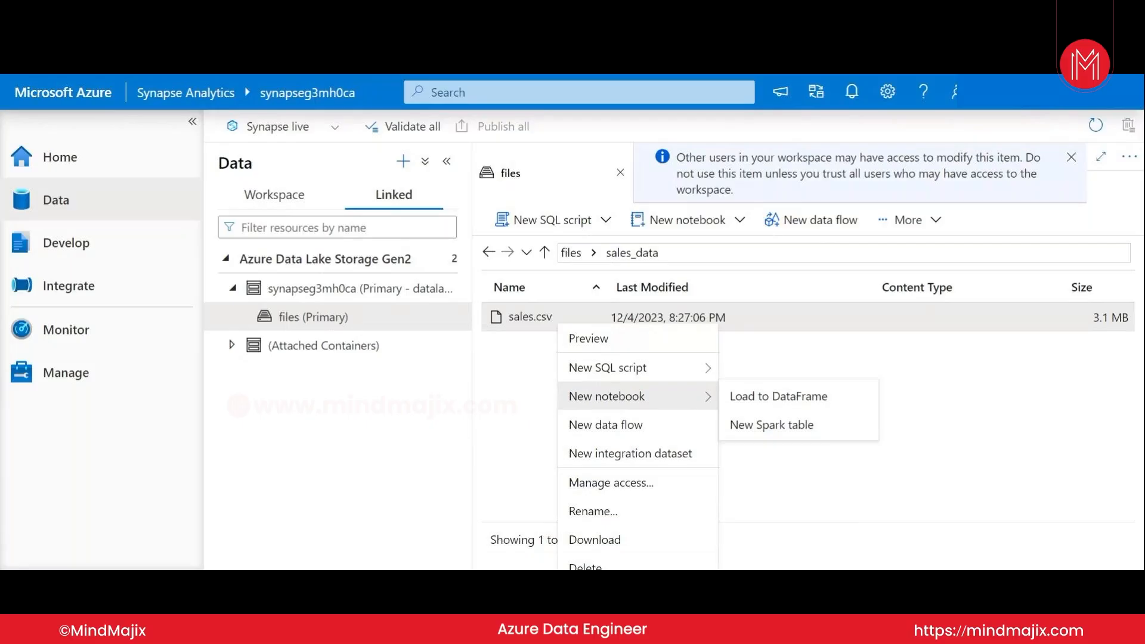
mouse_move(651, 372)
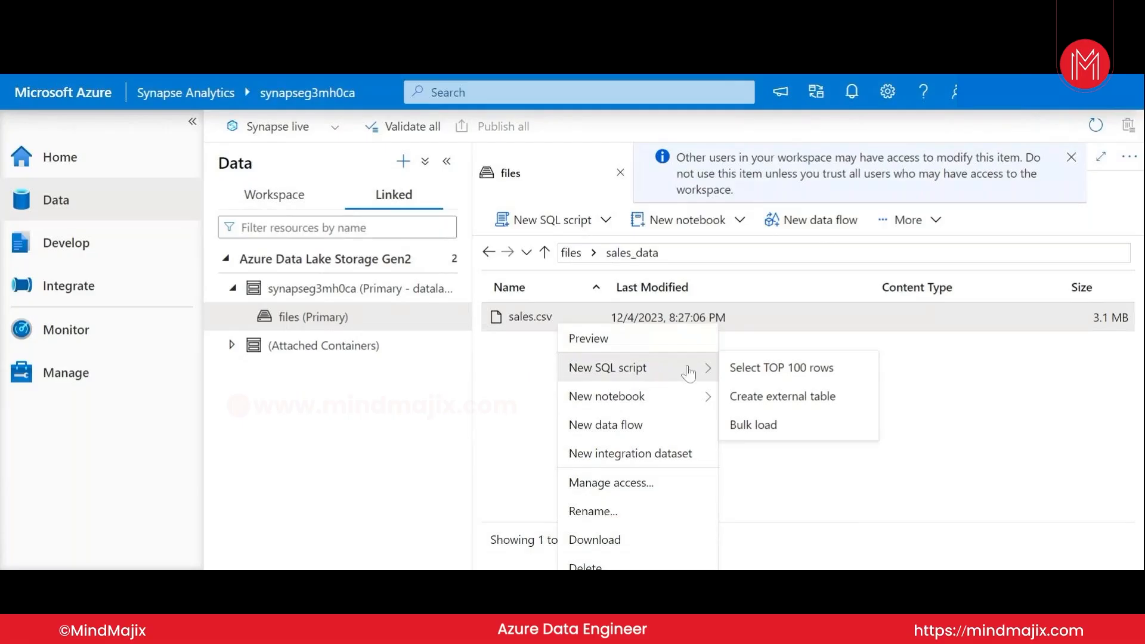
left_click(762, 371)
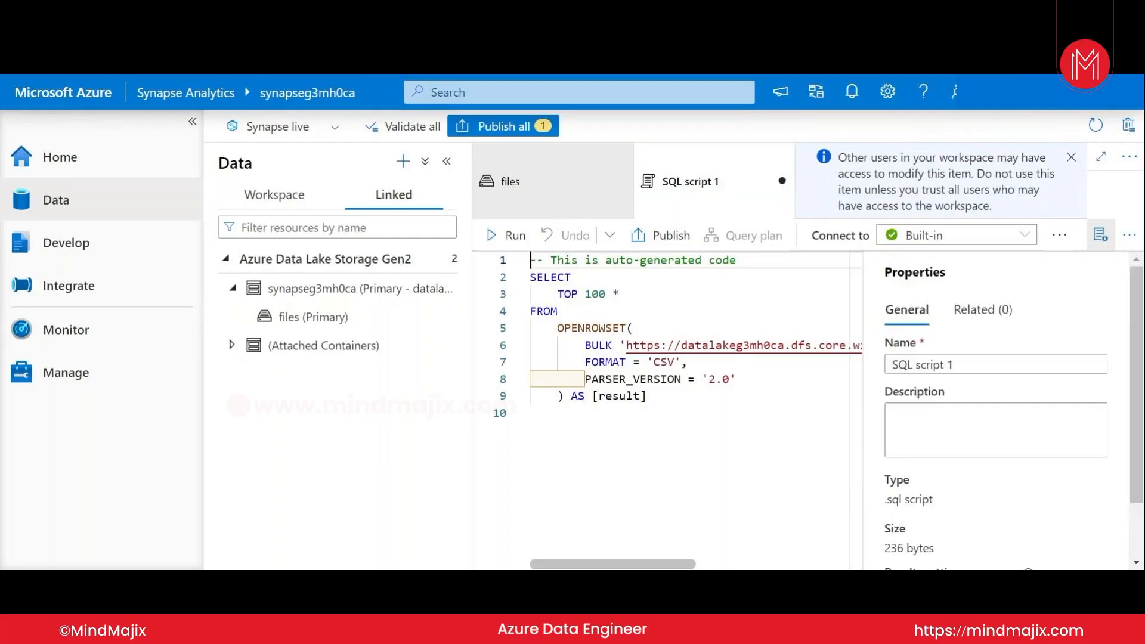
left_click(506, 241)
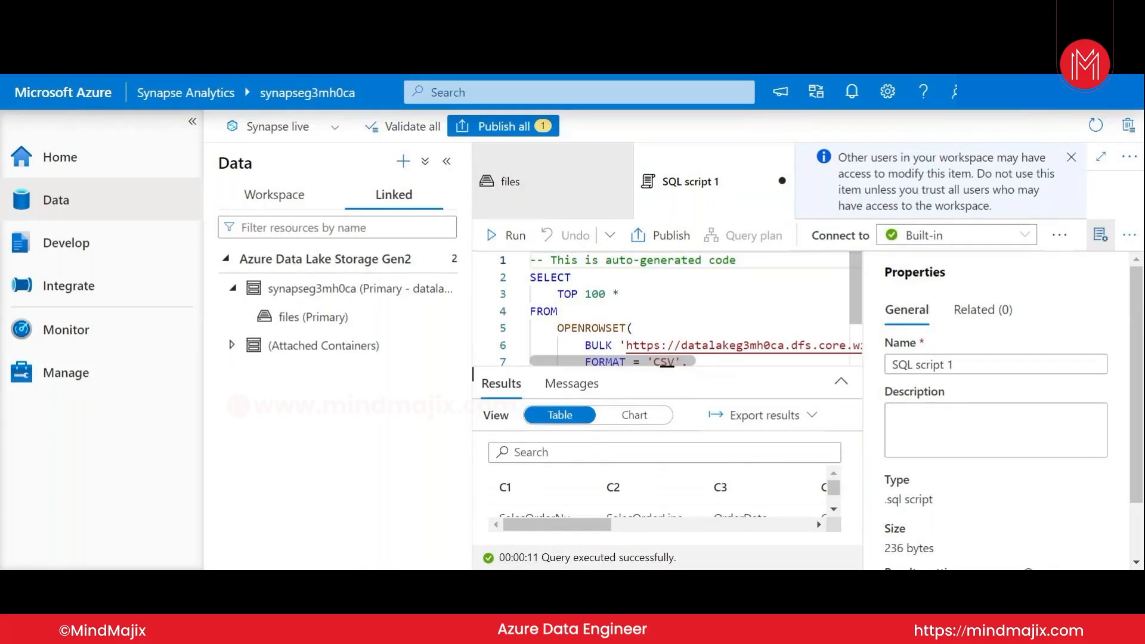
Step: Enlarge the query results, collapse the Data pane and examine the returned sales rows and their column headings
scroll(679, 496, "down", 1)
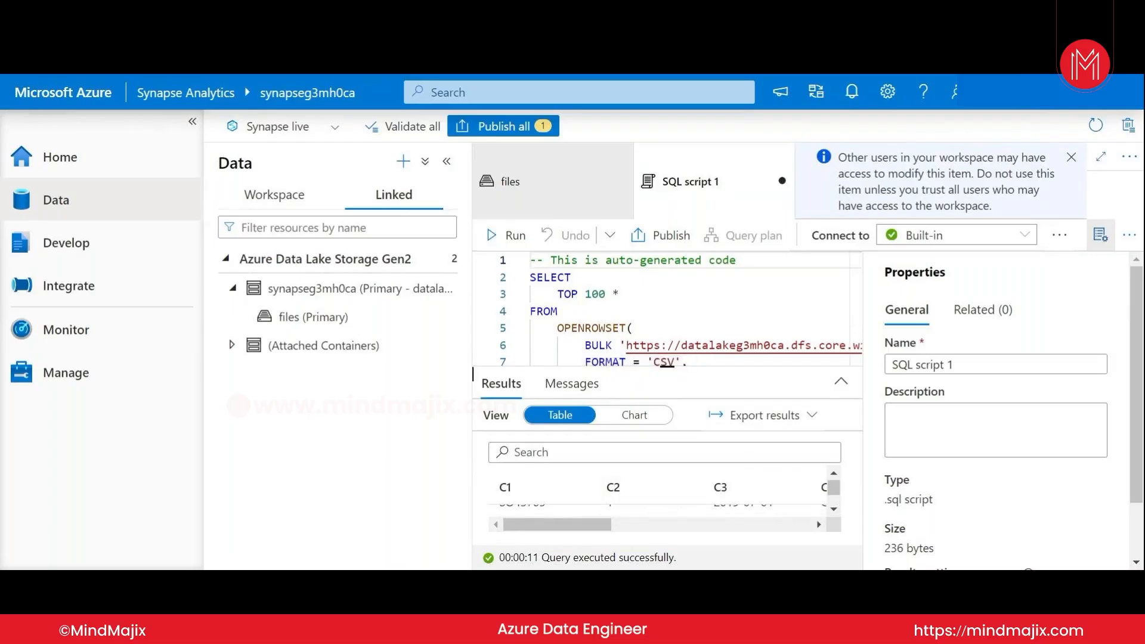
left_click_drag(667, 366, 667, 252)
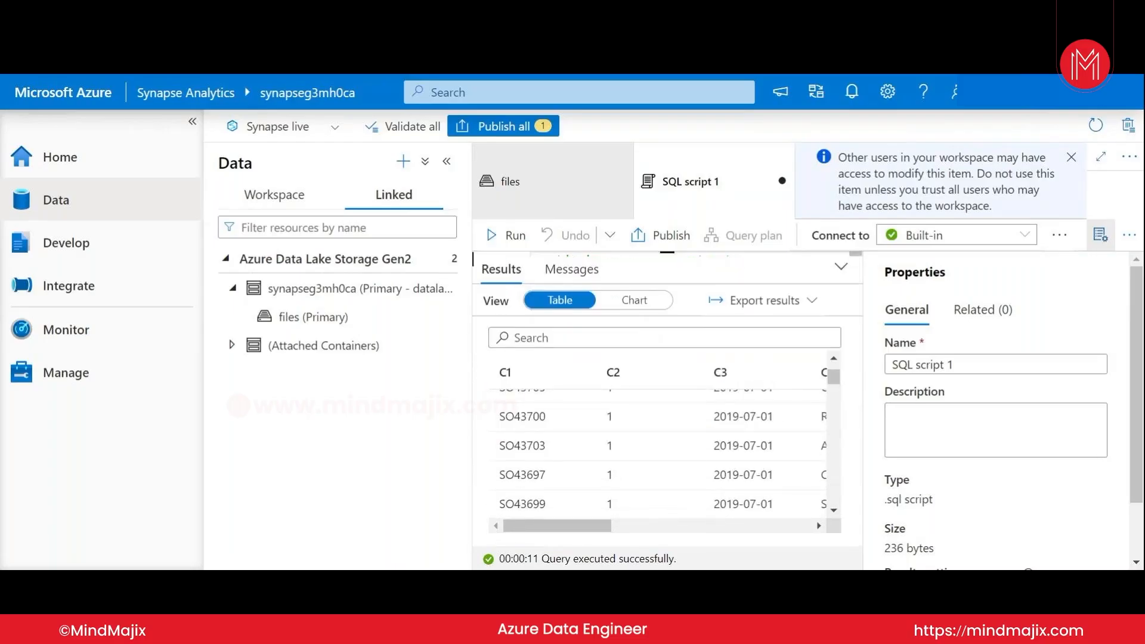
scroll(655, 435, "up", 2)
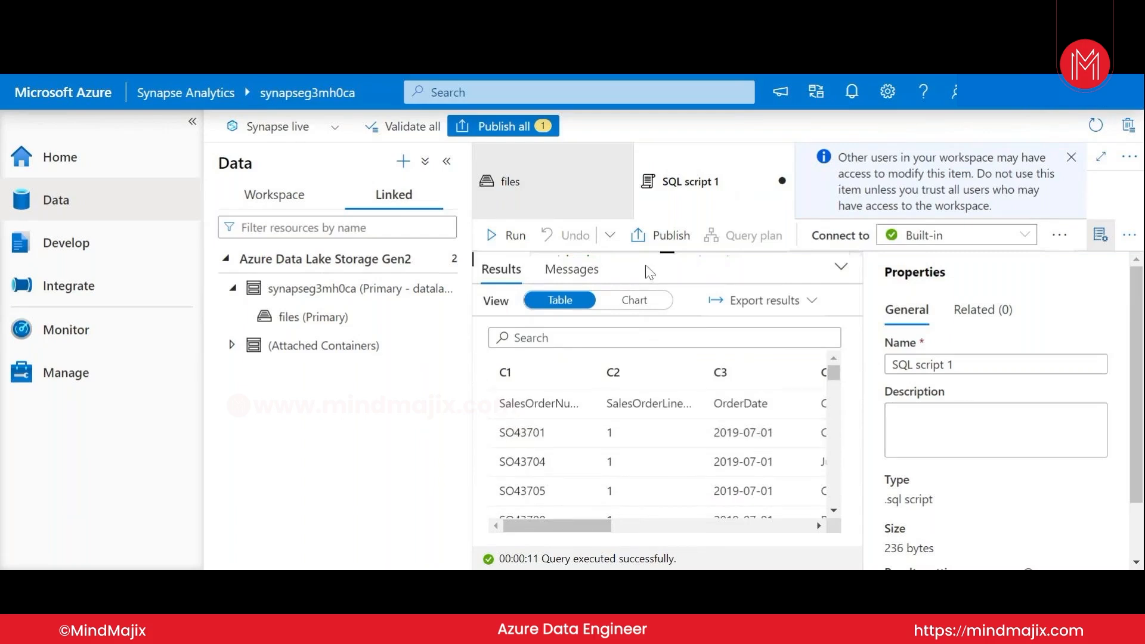
left_click_drag(667, 253, 666, 337)
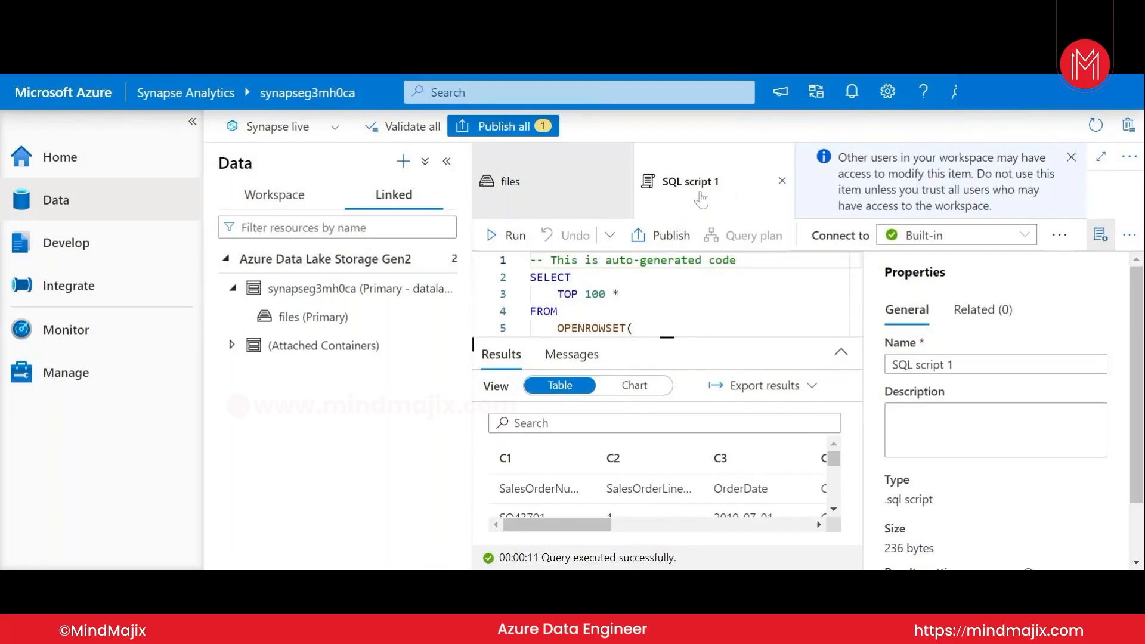
left_click(446, 162)
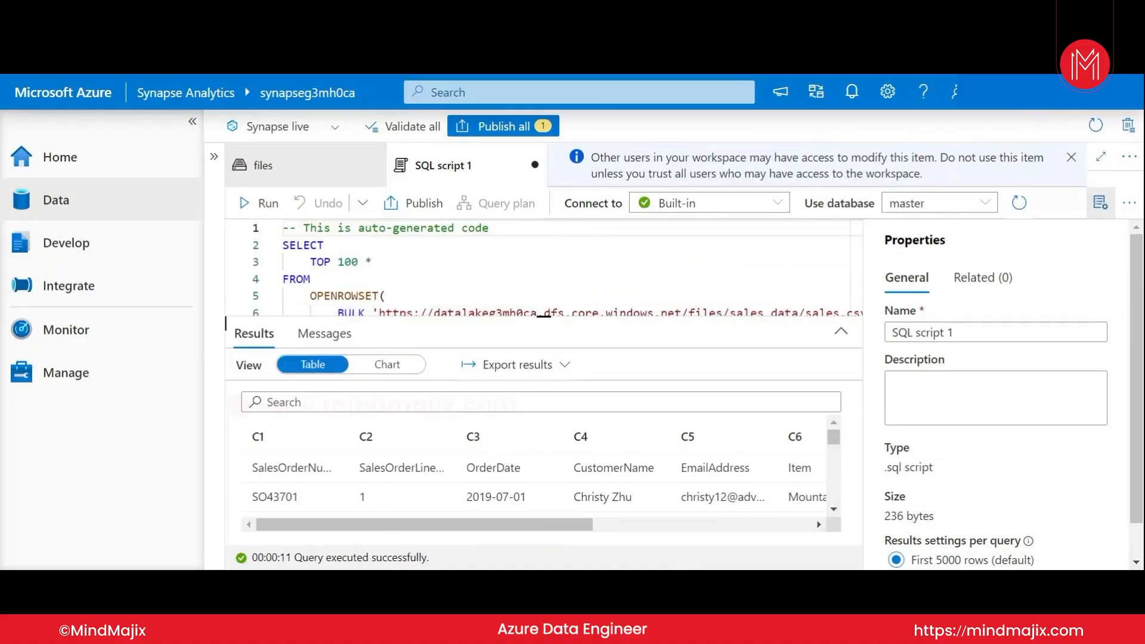
left_click_drag(543, 277, 543, 235)
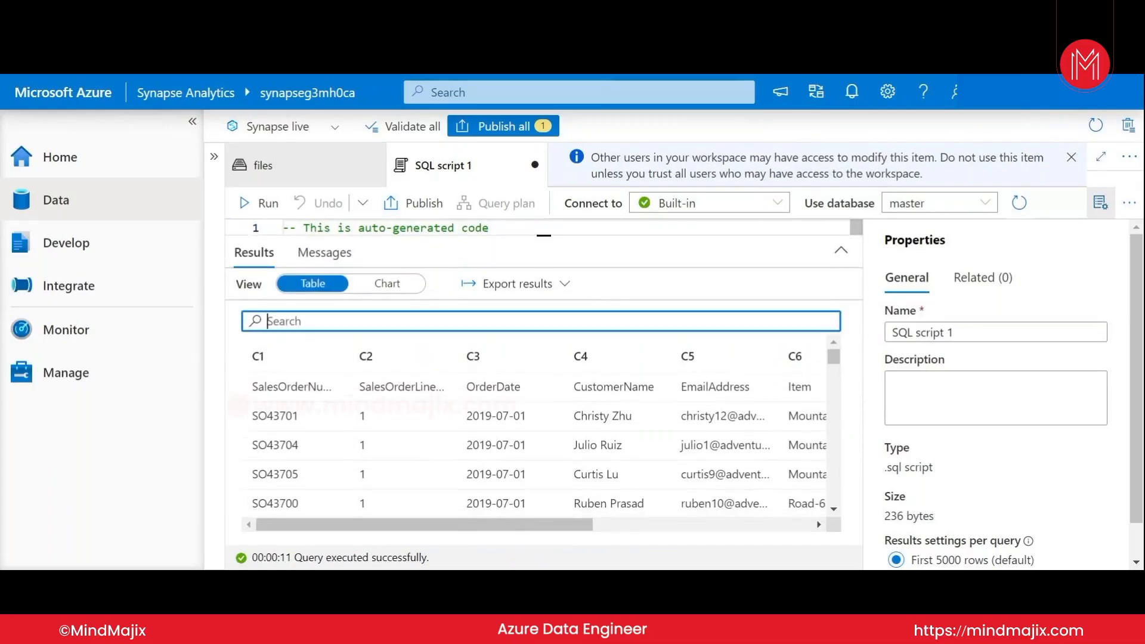
scroll(482, 444, "down", 2)
scroll(482, 444, "down", 1)
scroll(482, 445, "up", 3)
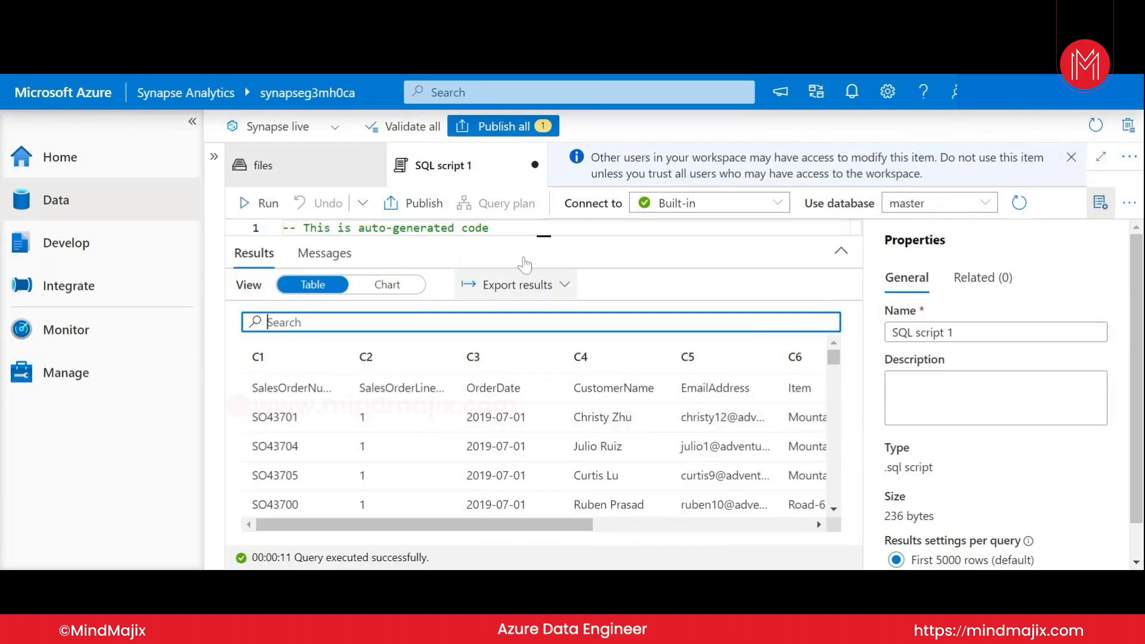
Step: Enlarge the script editor and add the option HEADER_ROW=TRUE after PARSER_VERSION = '2.0' in the OPENROWSET call
left_click_drag(544, 236, 544, 343)
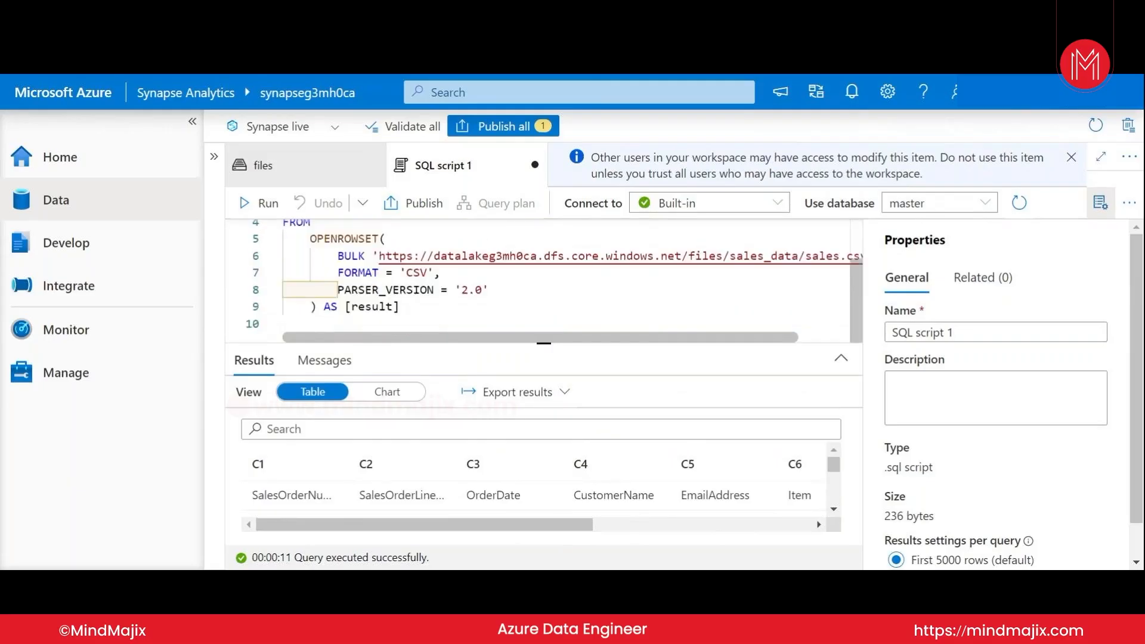
scroll(555, 341, "up", 2)
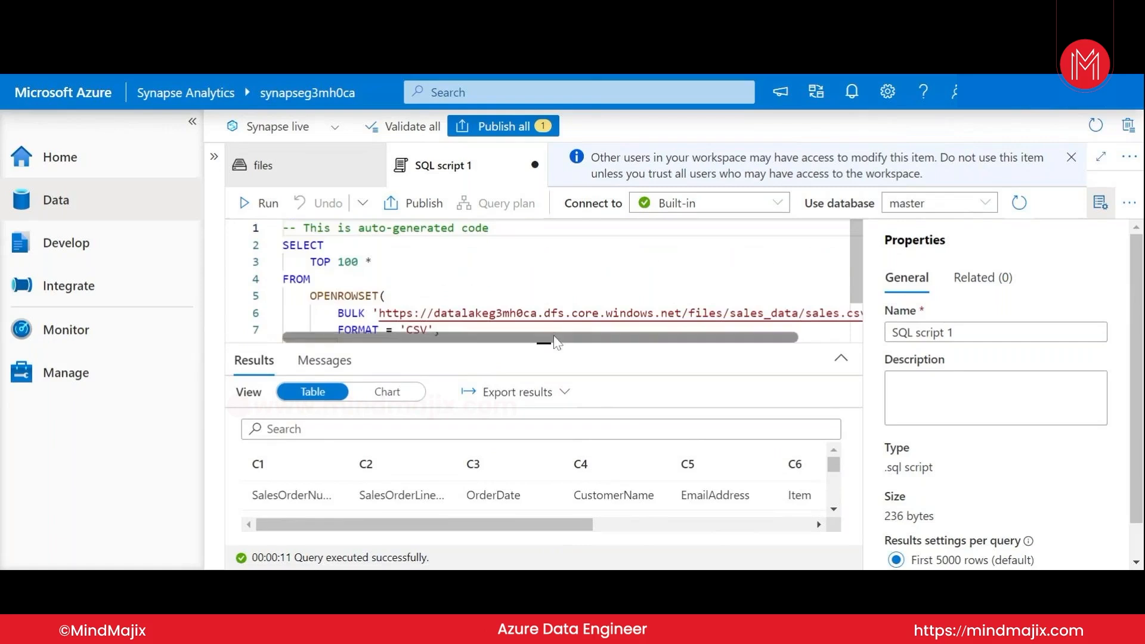
left_click_drag(555, 342, 555, 446)
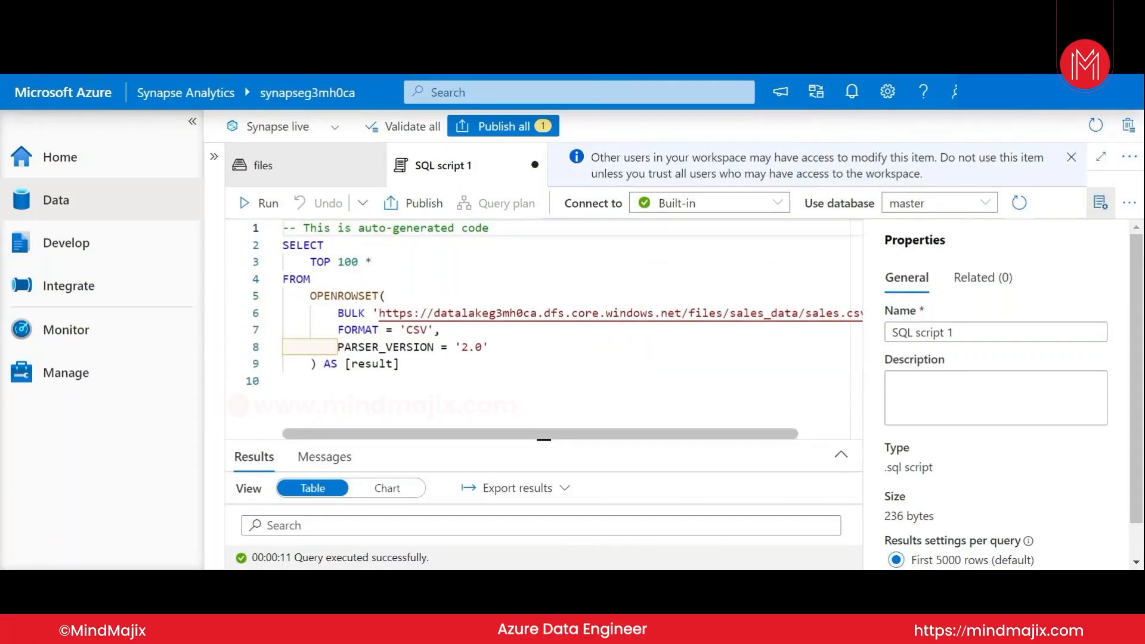
left_click(488, 347)
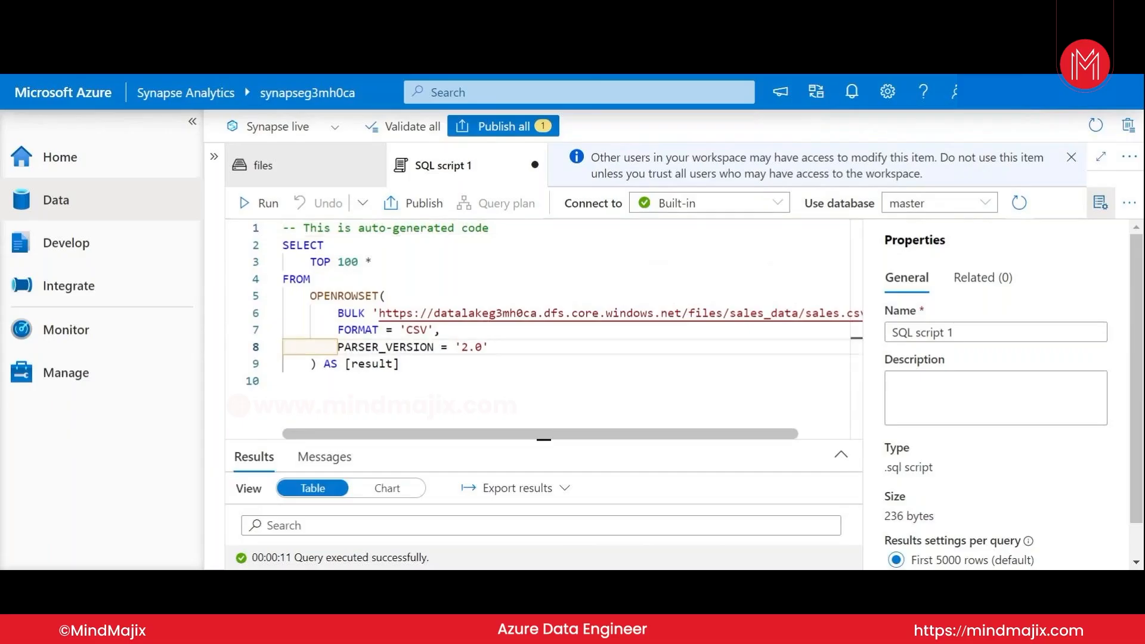
type(",")
key("Return")
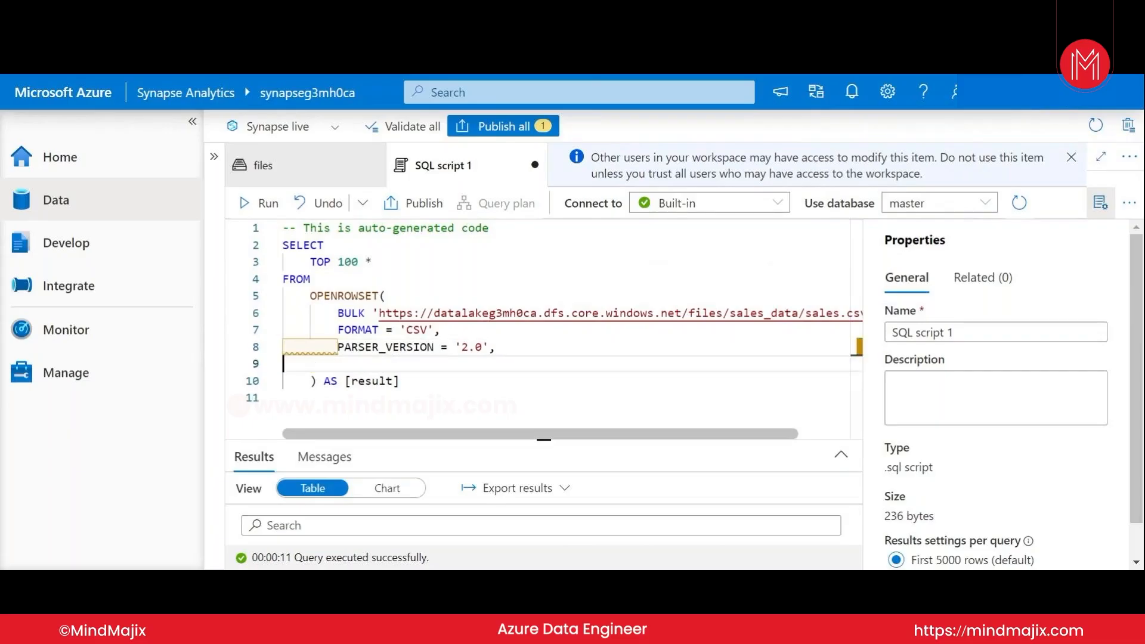
type("header")
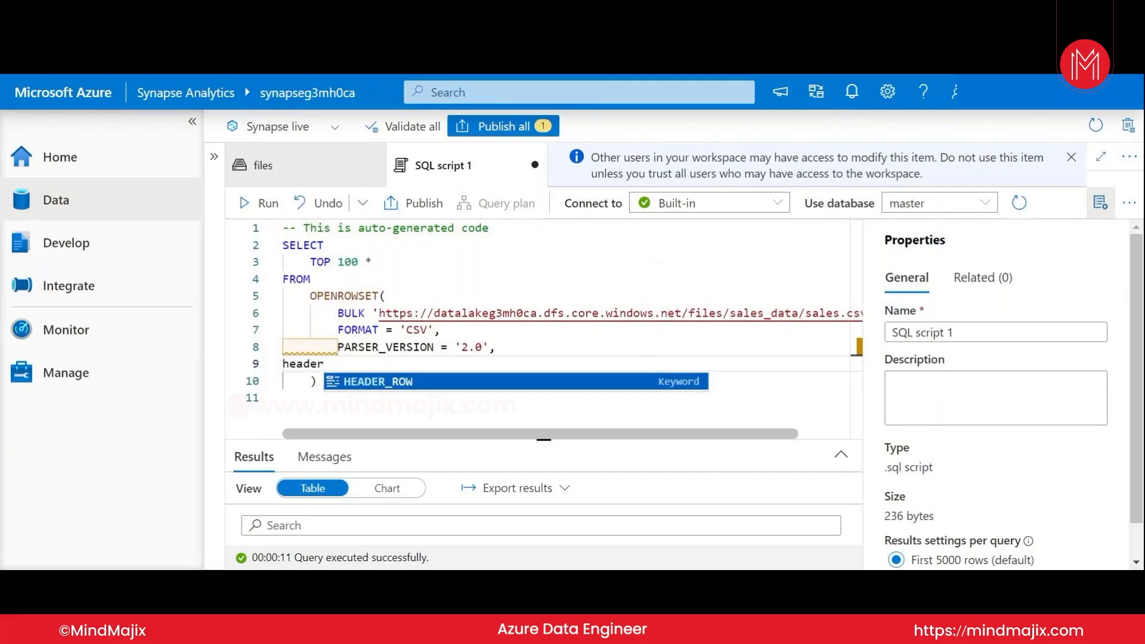
type("_")
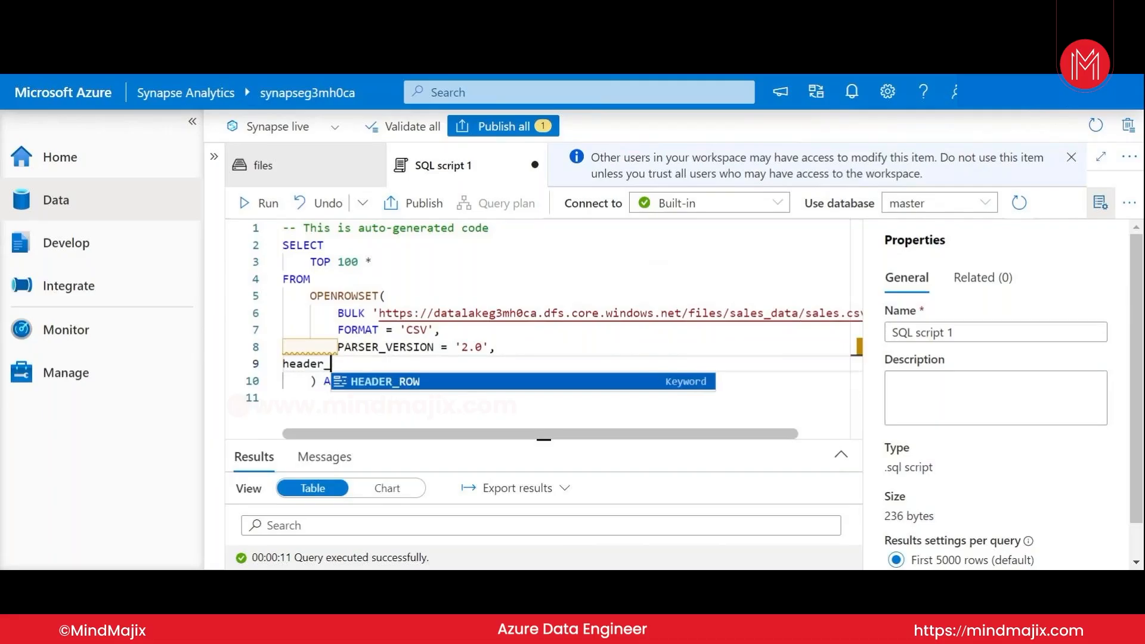
left_click(465, 381)
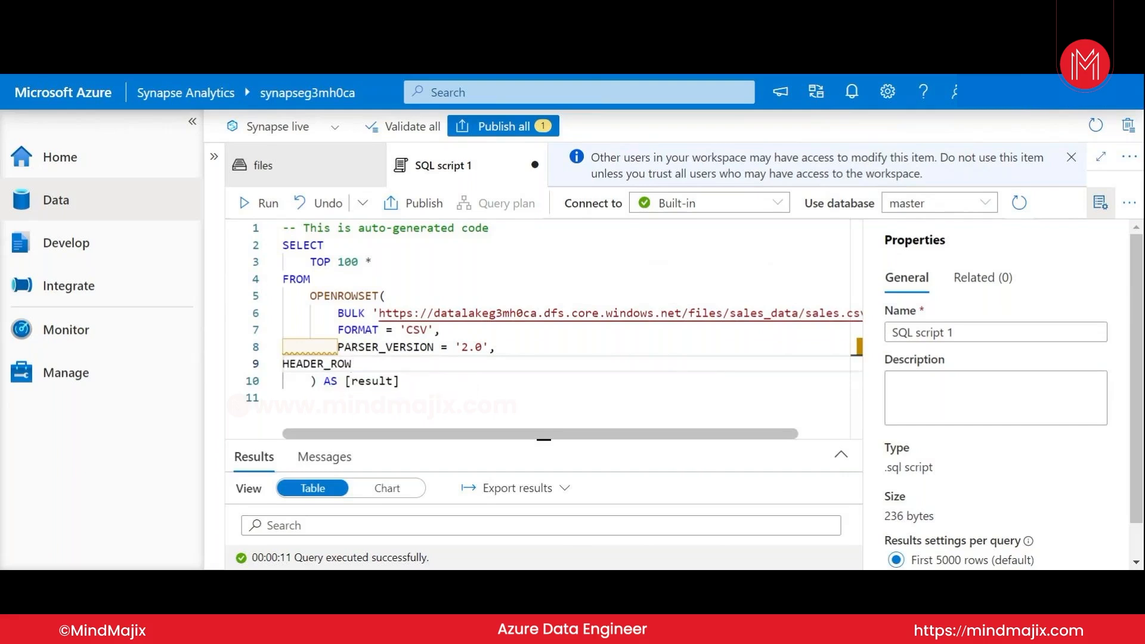
type("=true")
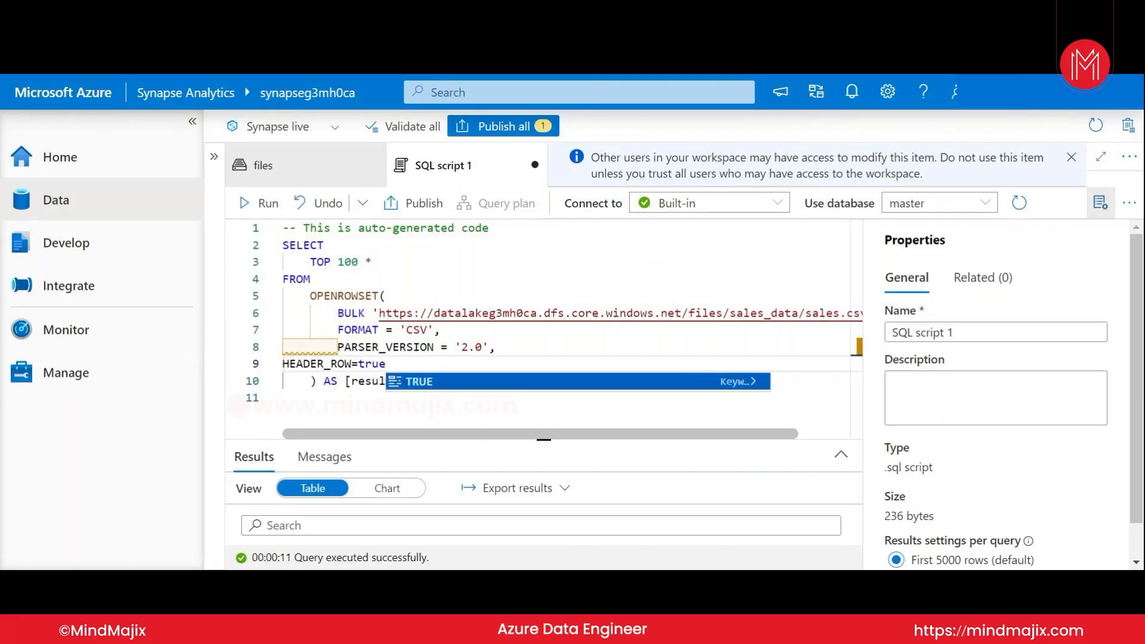
key("Return")
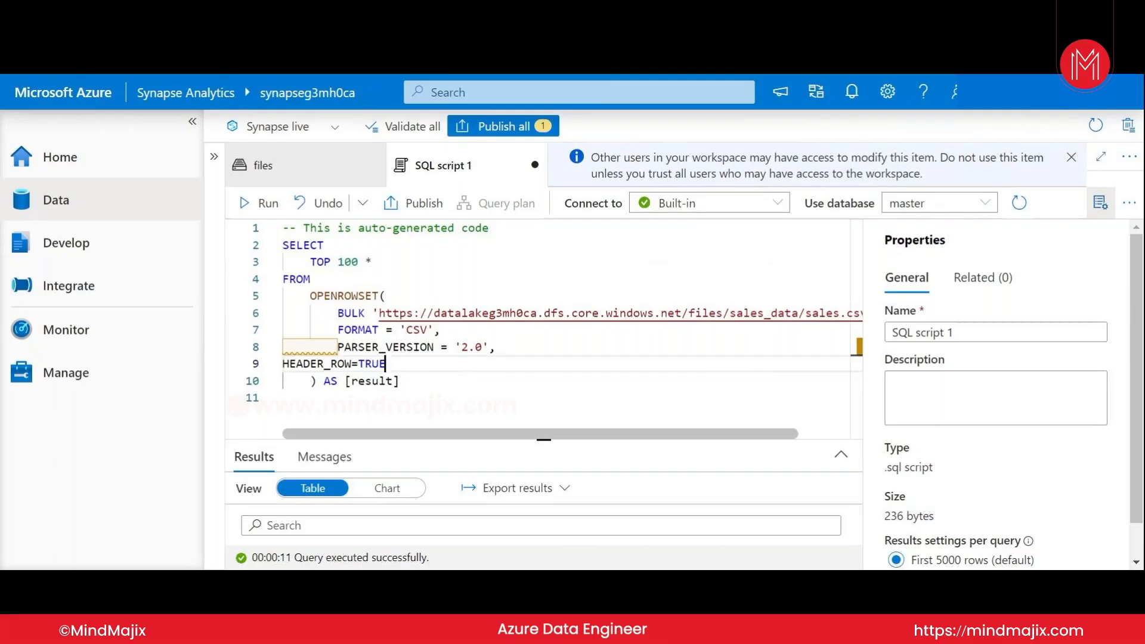
Step: Run the updated query and look through the returned sales rows and their column headings
left_click(265, 204)
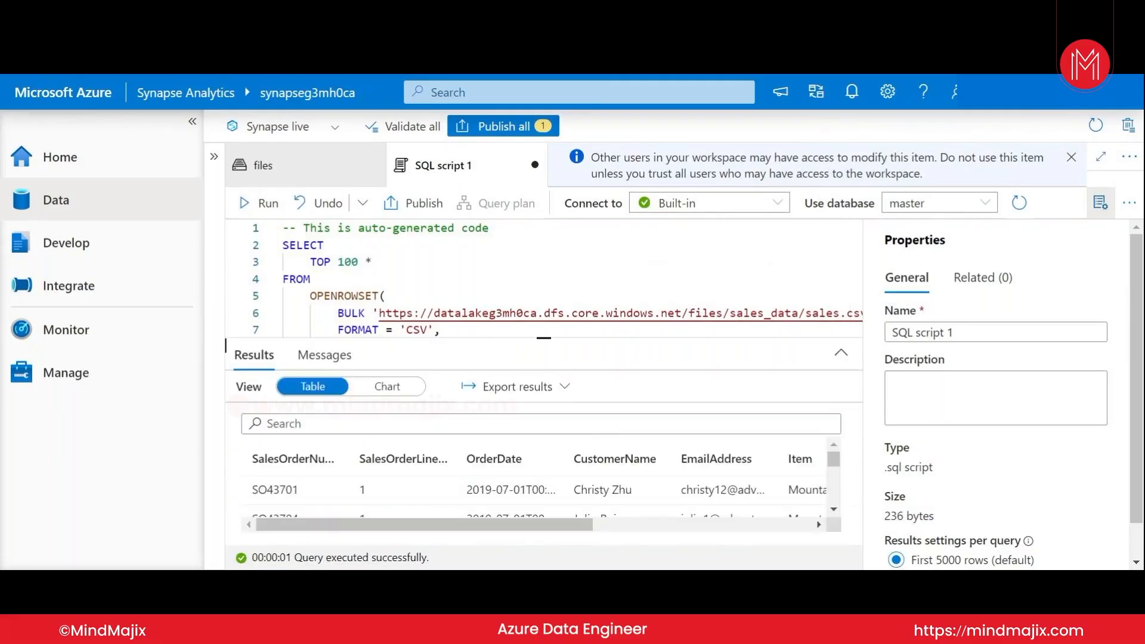
left_click_drag(544, 274, 544, 226)
scroll(534, 436, "down", 4)
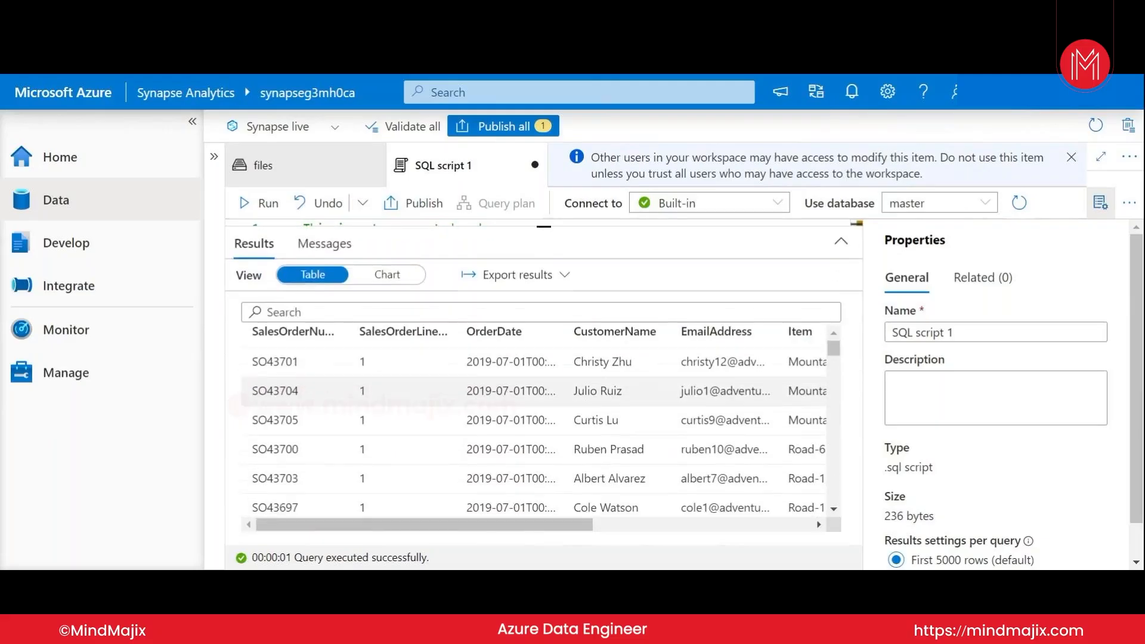
scroll(533, 435, "down", 2)
scroll(533, 436, "up", 6)
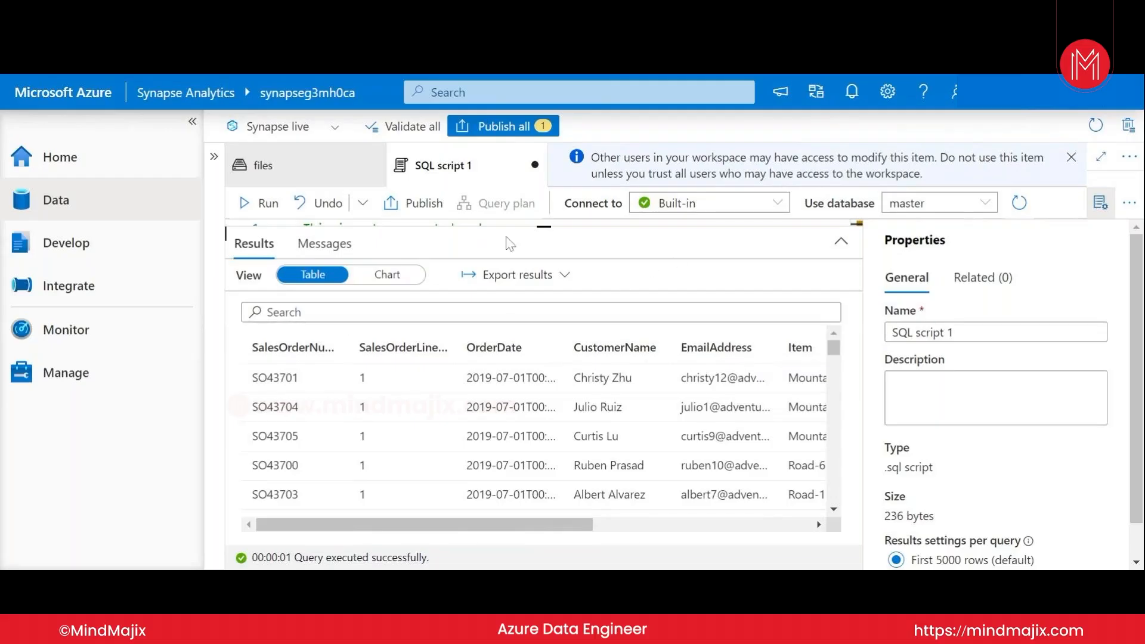
Step: Show more of the script above the results and view the serverless and dedicated SQL pools the script can connect to
left_click_drag(225, 232, 226, 268)
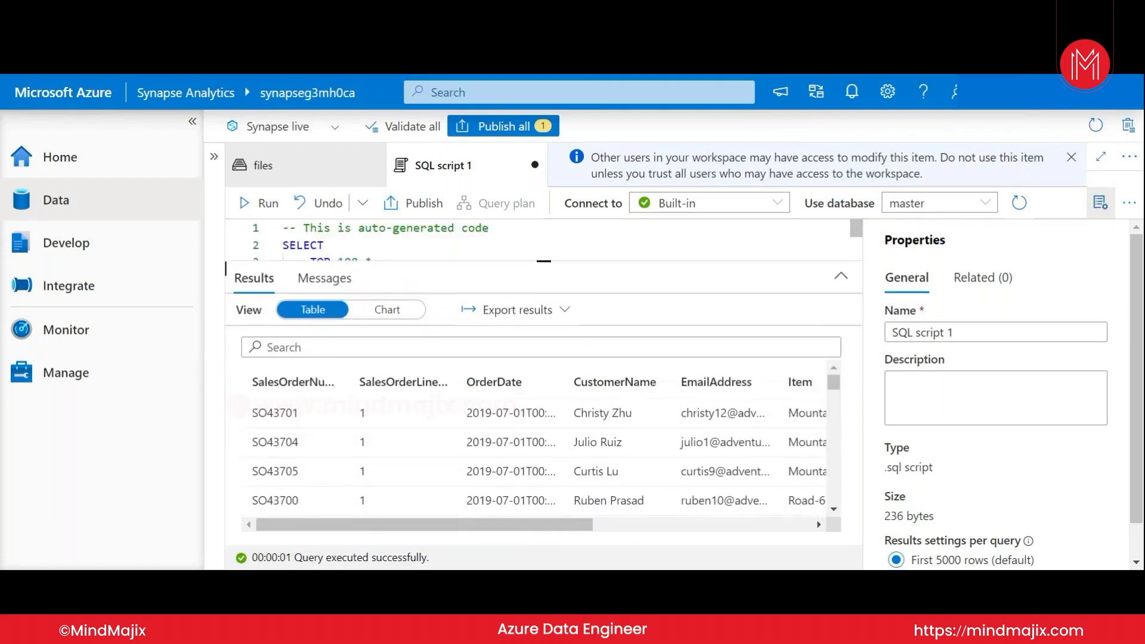
left_click_drag(226, 269, 225, 290)
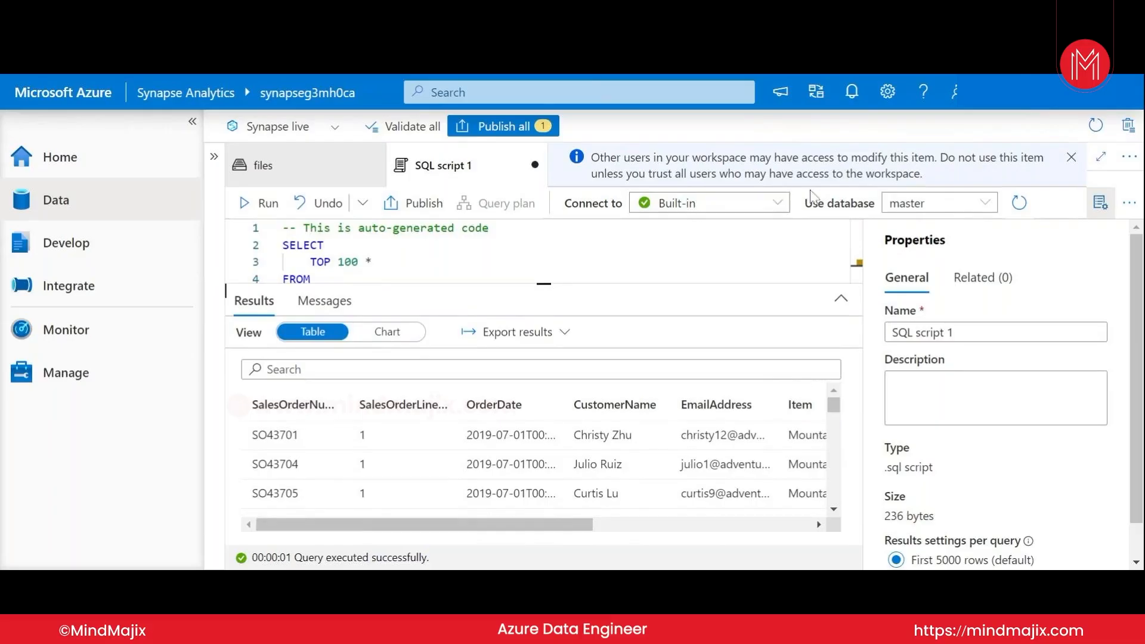
left_click(752, 204)
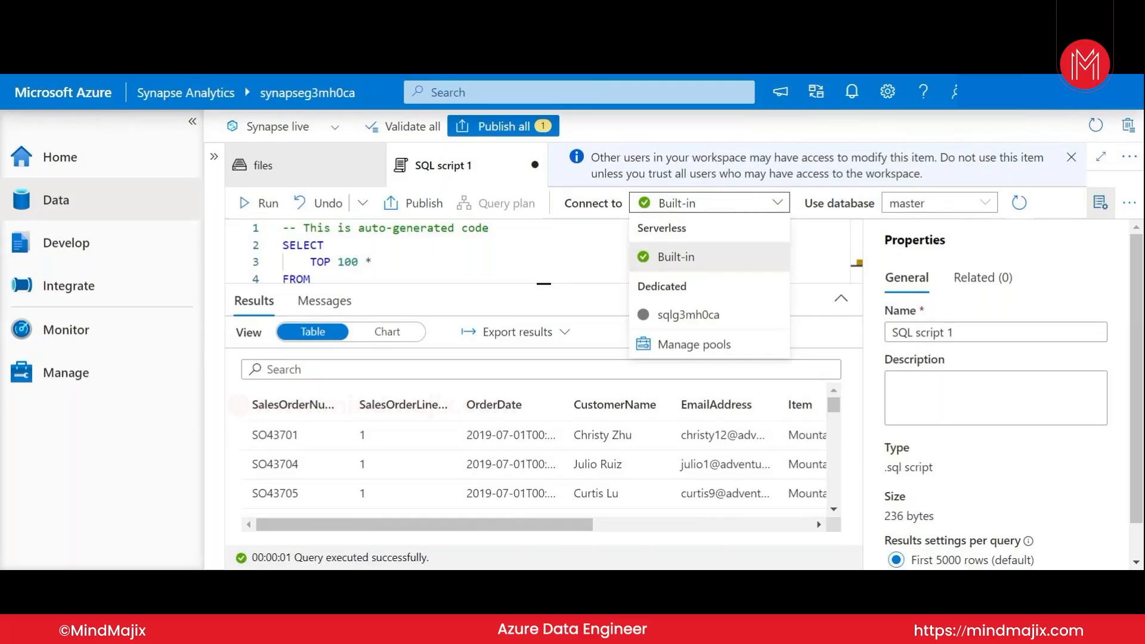
left_click(812, 200)
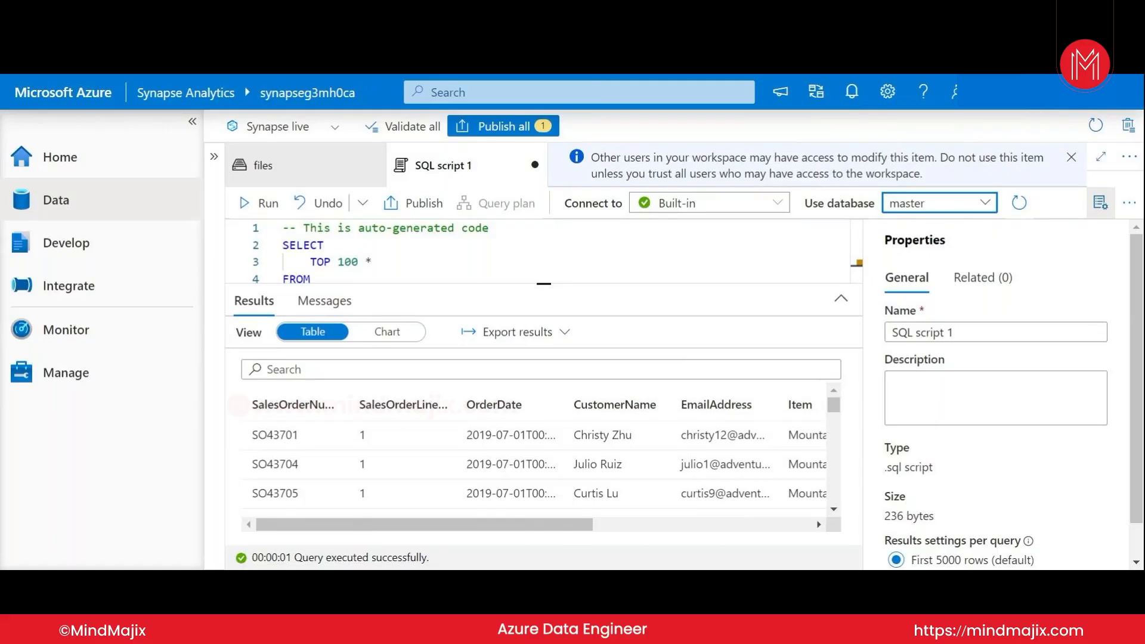
Step: Examine the CustomerName, Item, Quantity and UnitPrice columns further down the query results
left_click_drag(544, 284, 543, 418)
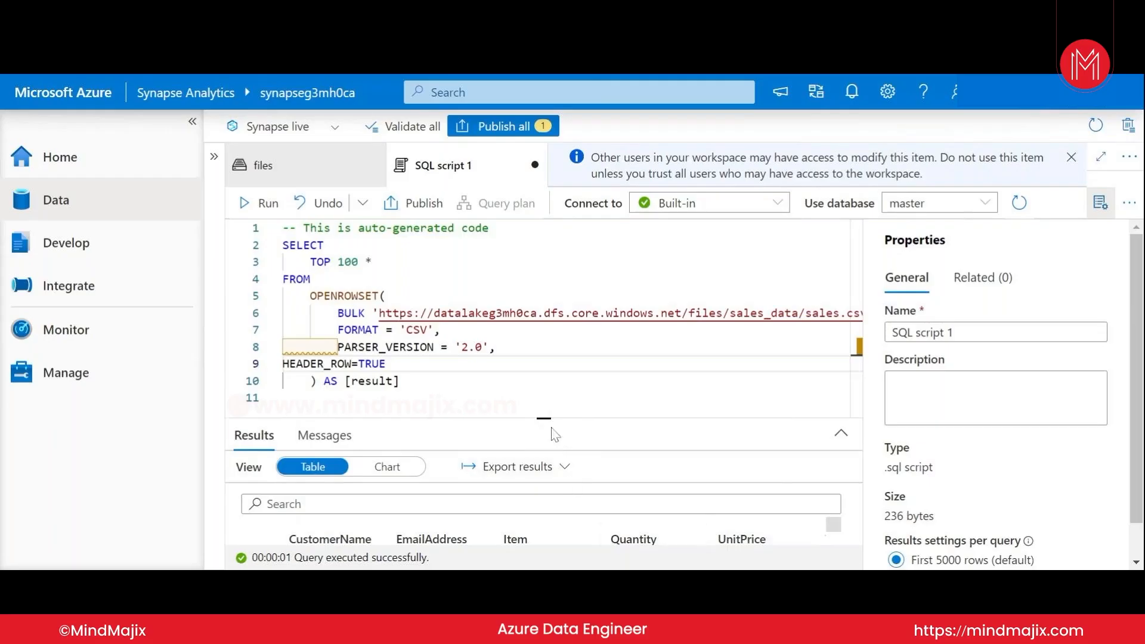
left_click_drag(544, 419, 544, 310)
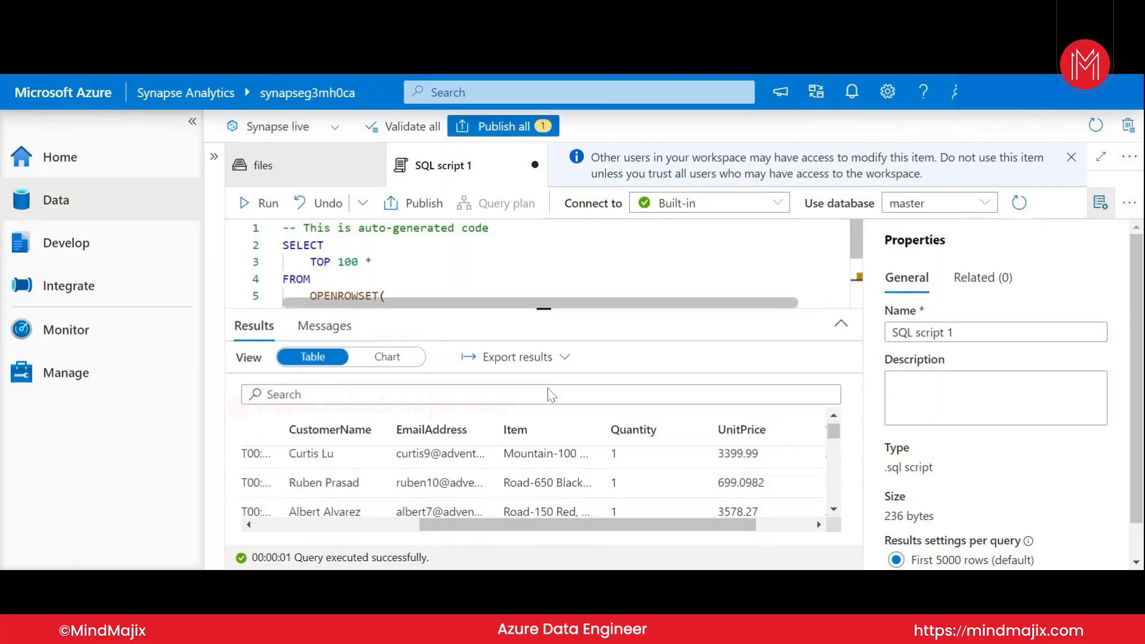
scroll(536, 483, "down", 2)
scroll(541, 479, "down", 4)
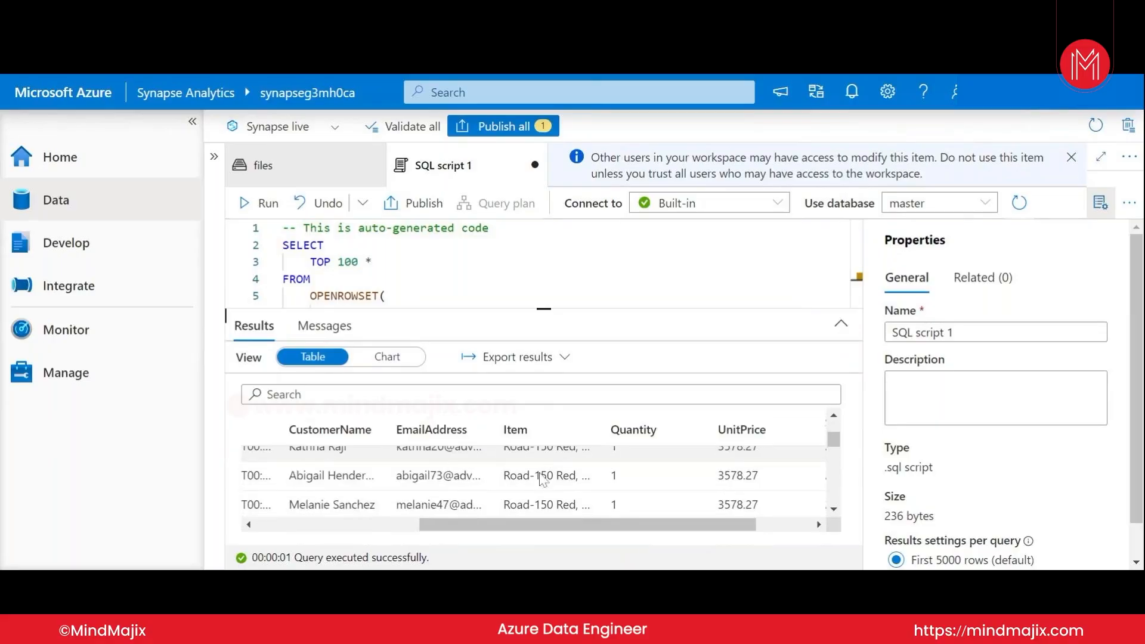
scroll(542, 479, "down", 5)
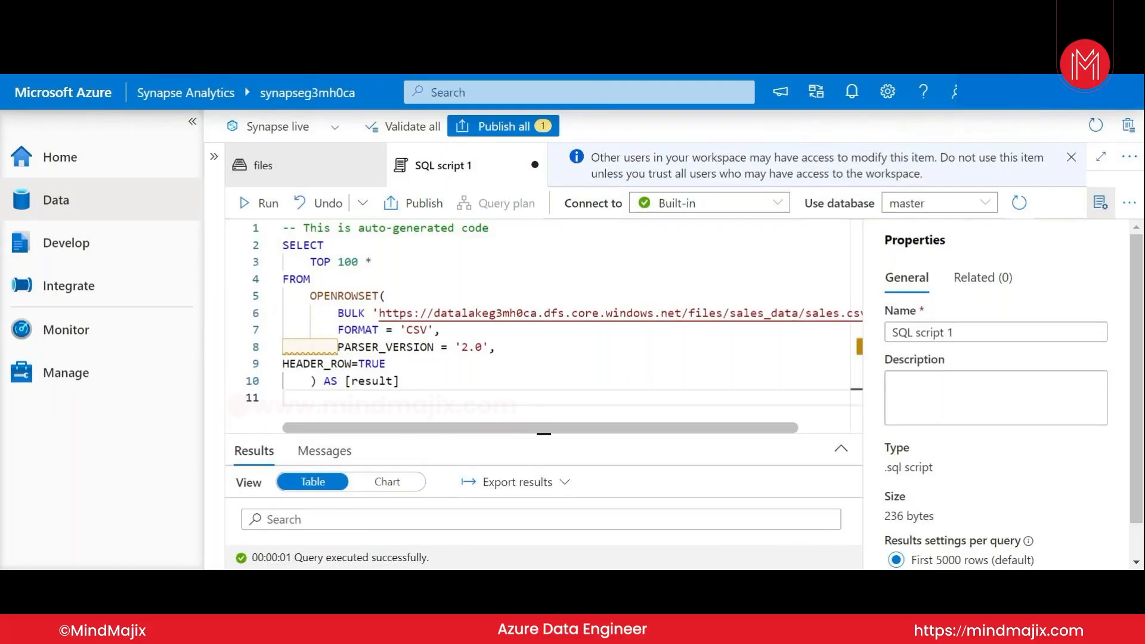
Step: Replace TOP 100 * in the SELECT clause with Item, COUNT(1)
left_click(359, 262)
left_click_drag(358, 262, 310, 262)
key("BackSpace")
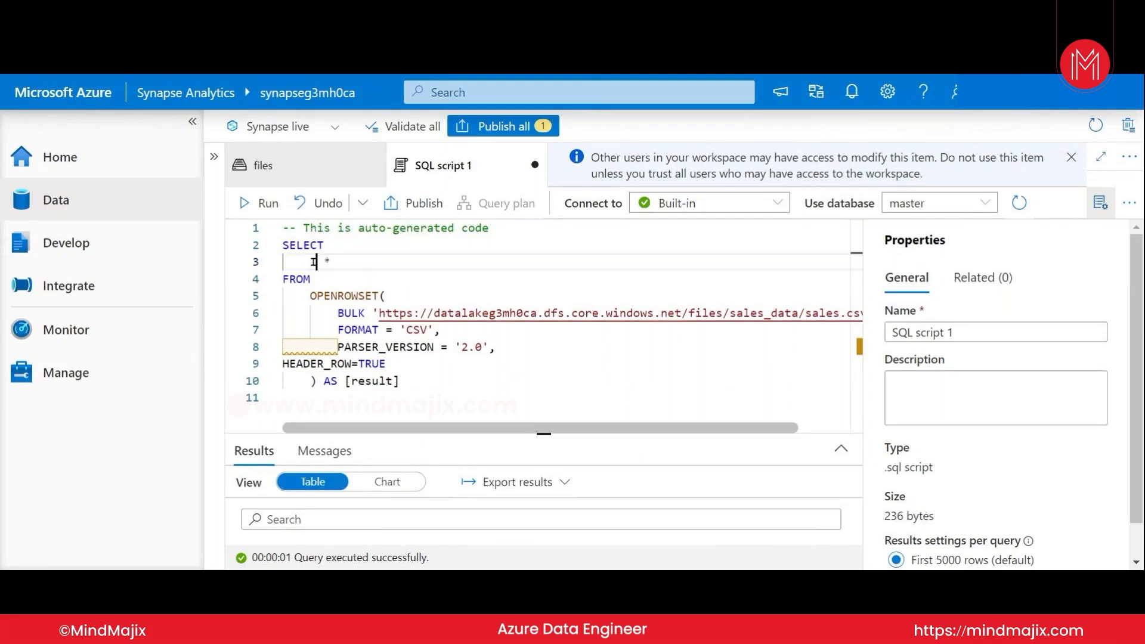
type("Item")
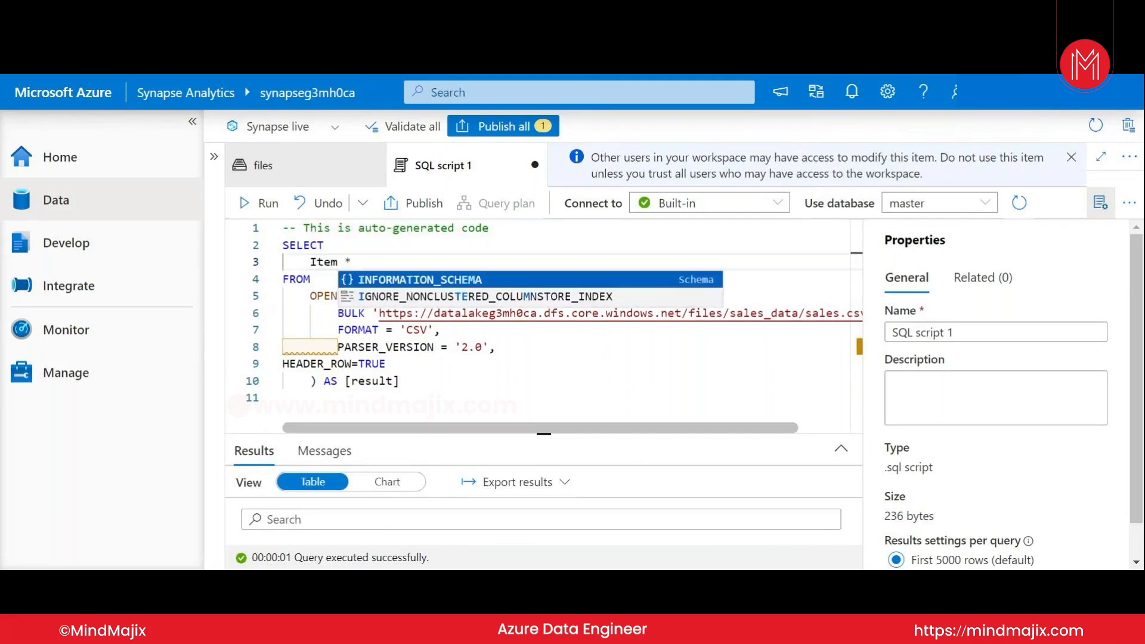
key("Escape")
key("Delete")
key("Delete")
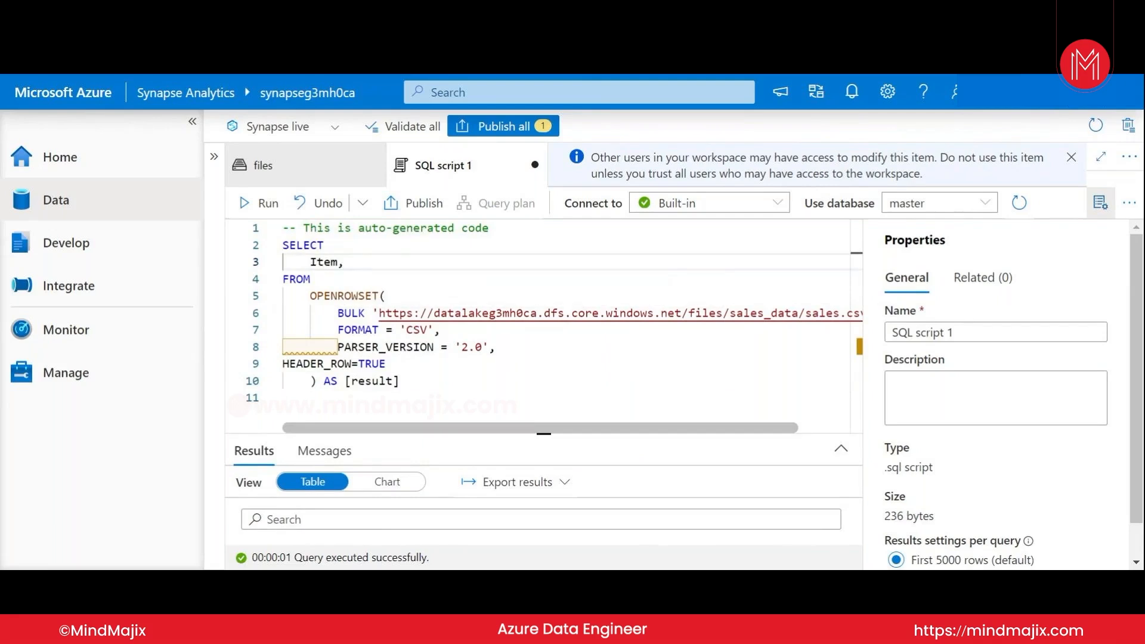
type(", count")
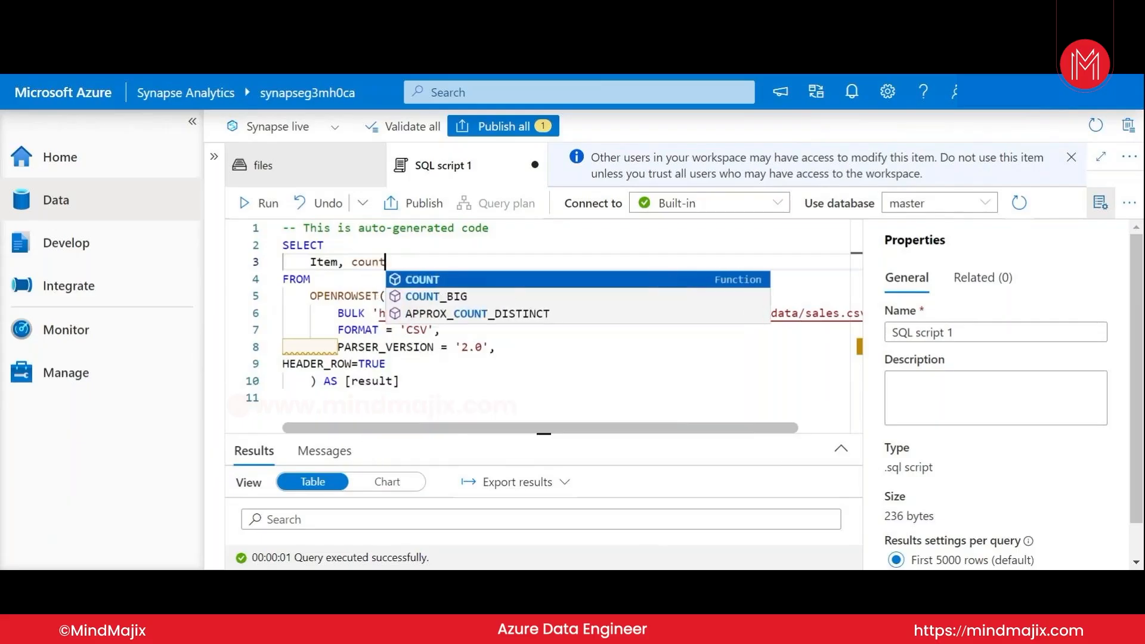
left_click(415, 281)
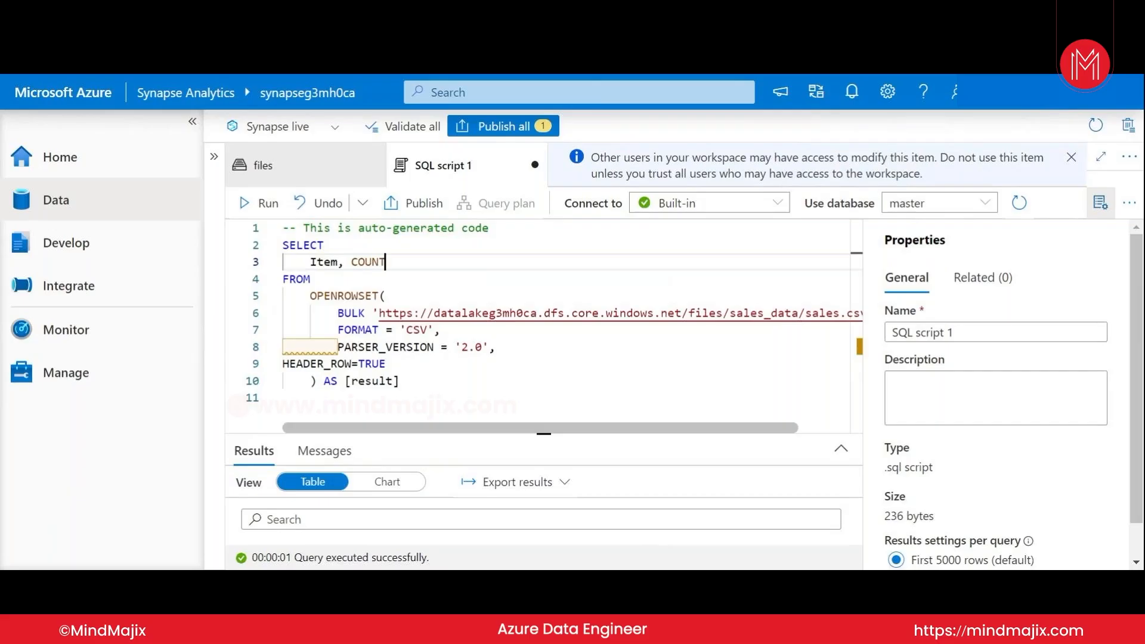
type("(")
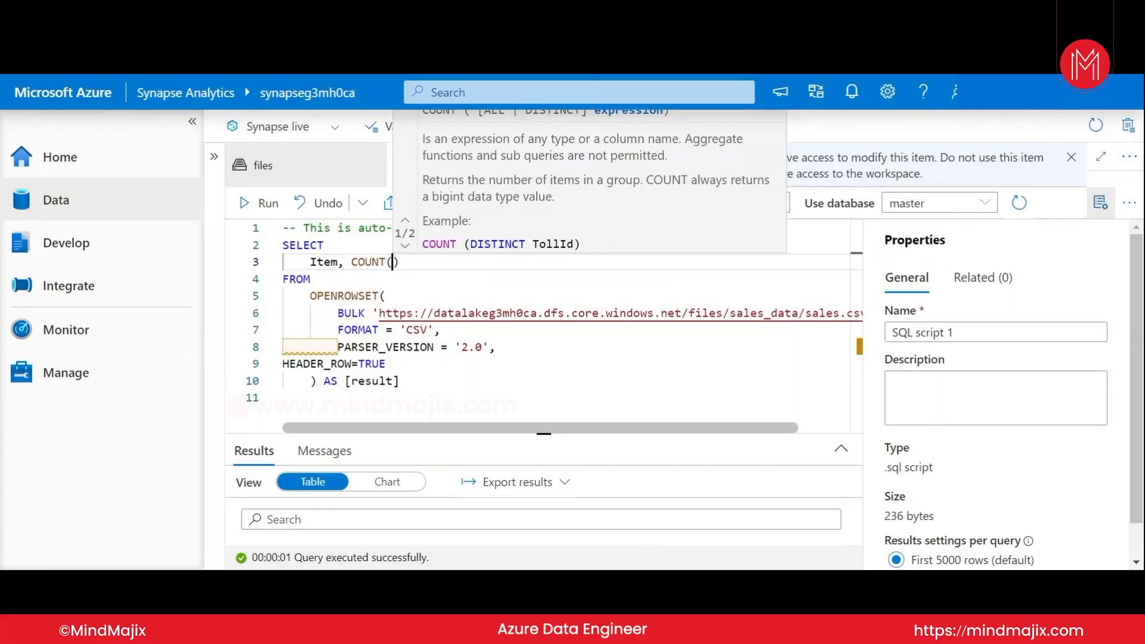
type("1")
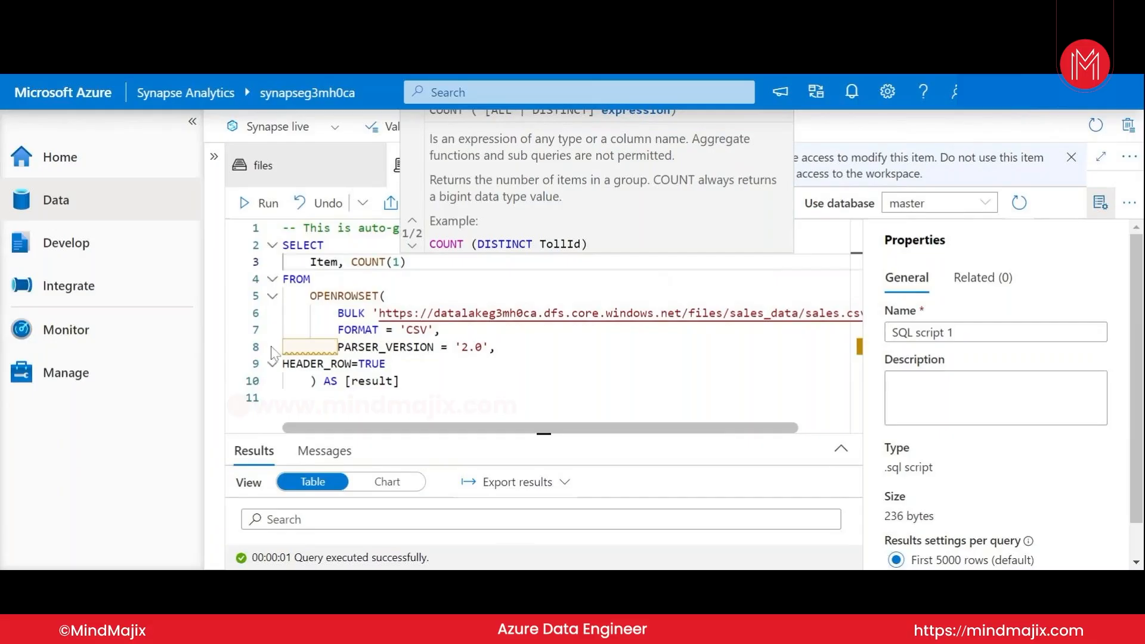
Step: Add the clause GROUP BY item on a line after the [result] alias
left_click(284, 397)
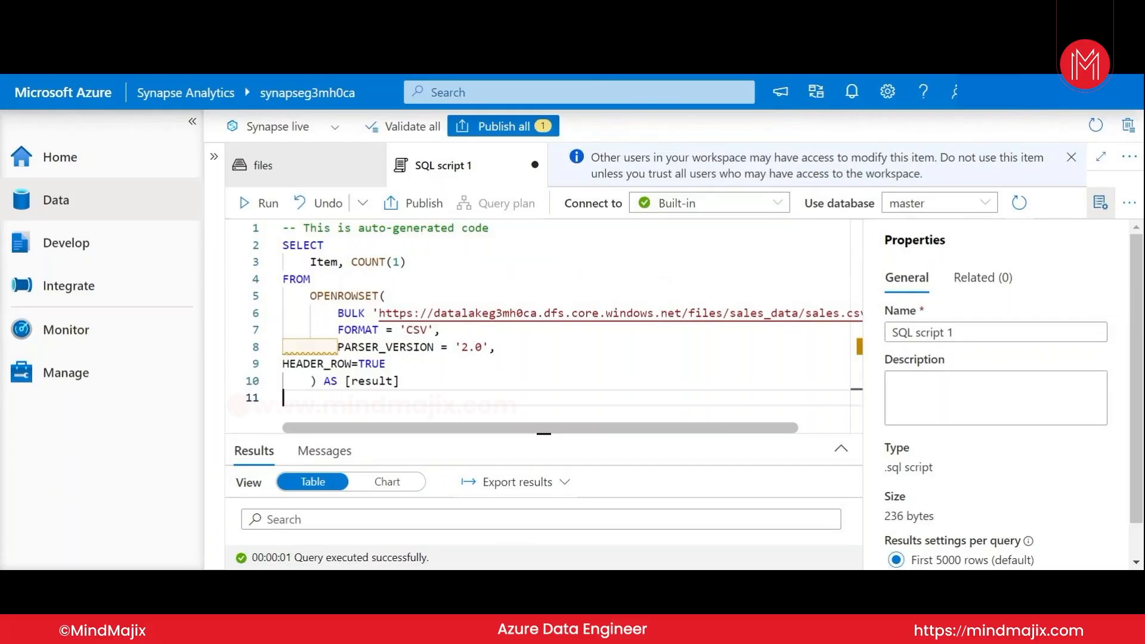
type("grou")
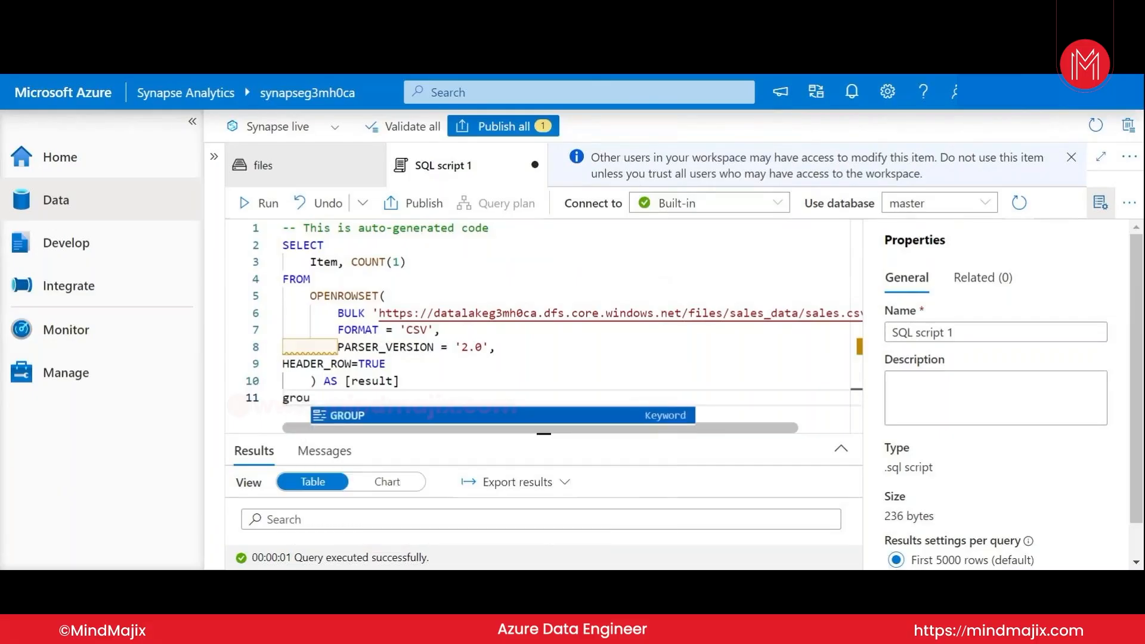
key("Tab")
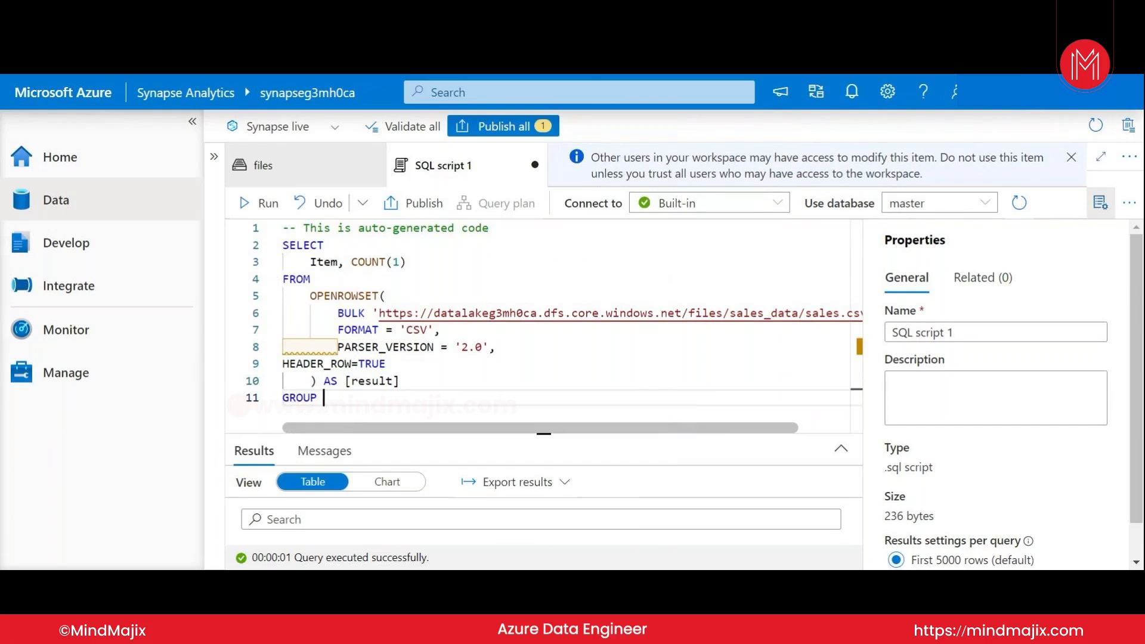
type("by")
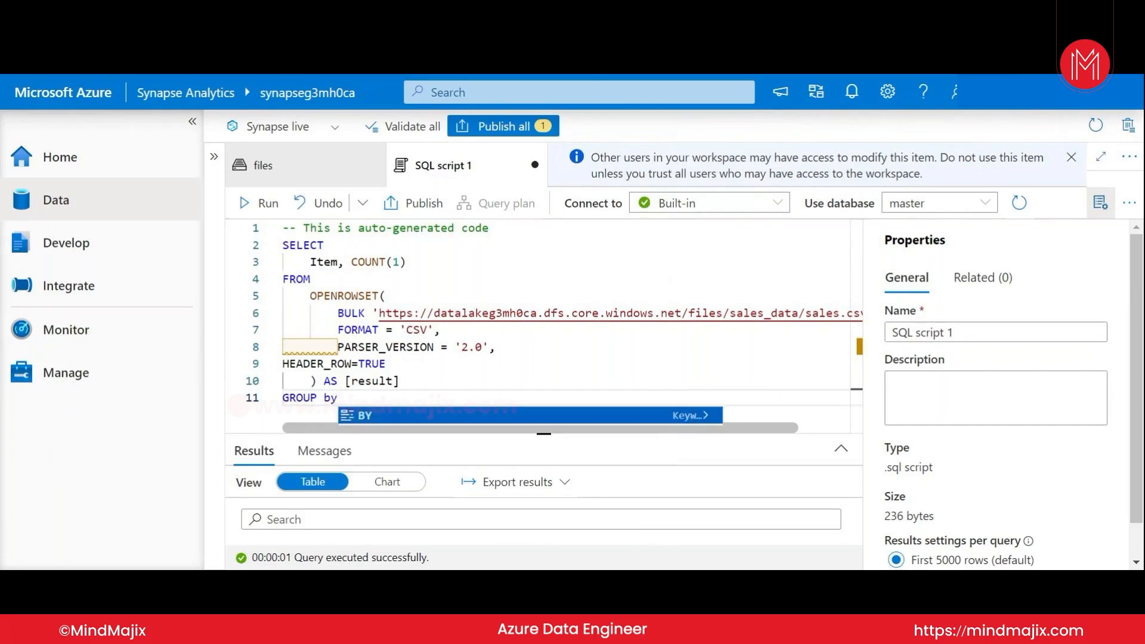
left_click(364, 418)
type("item")
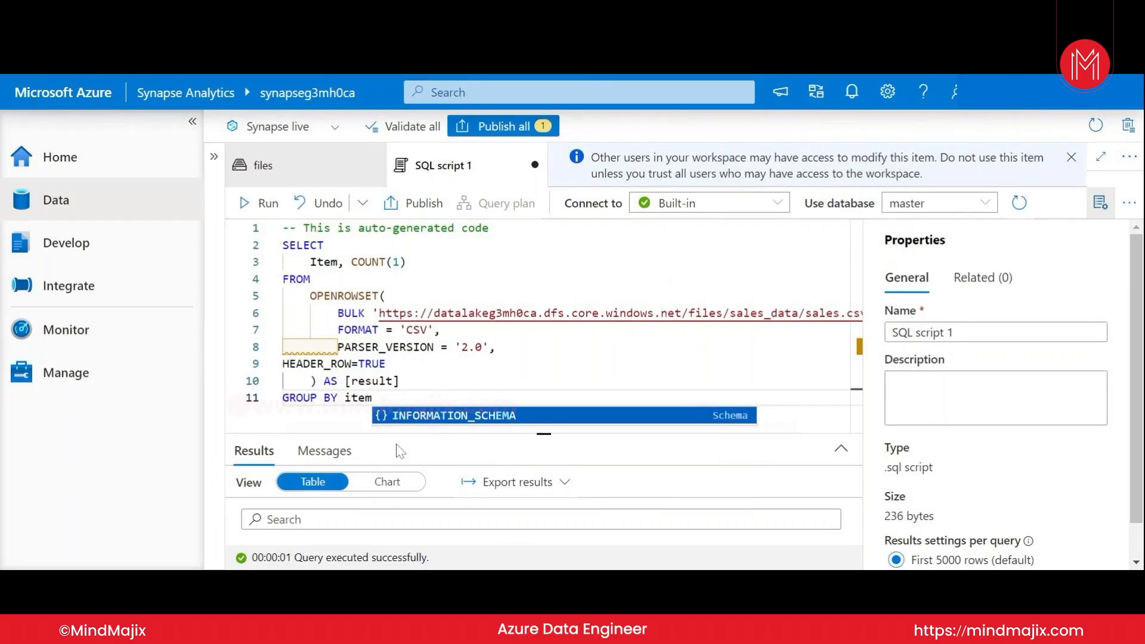
key("Escape")
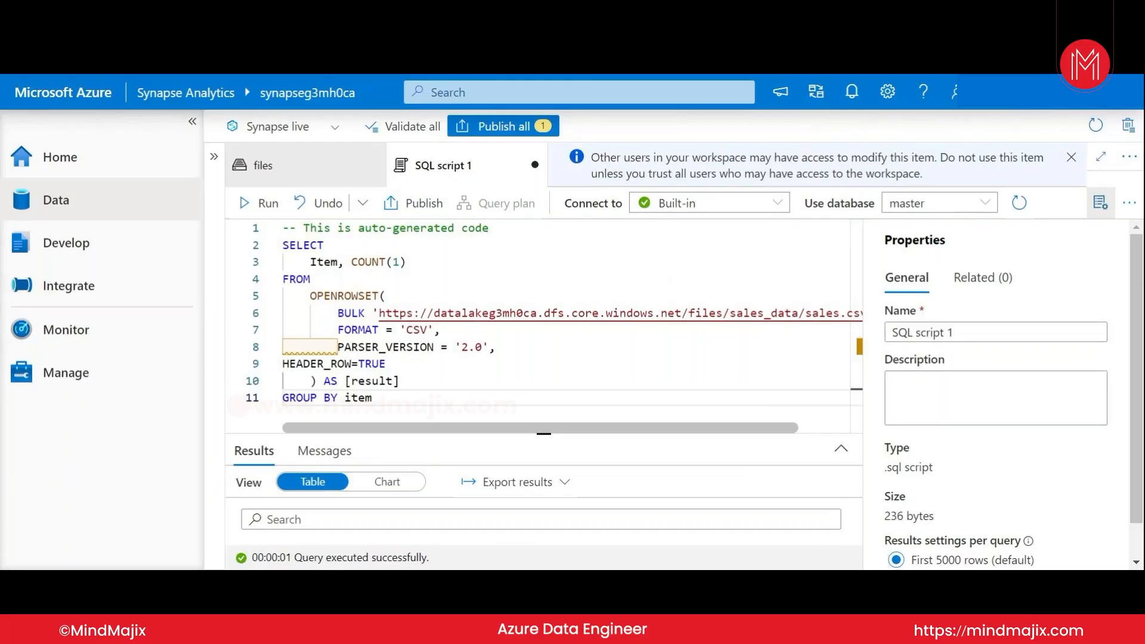
left_click_drag(408, 262, 310, 262)
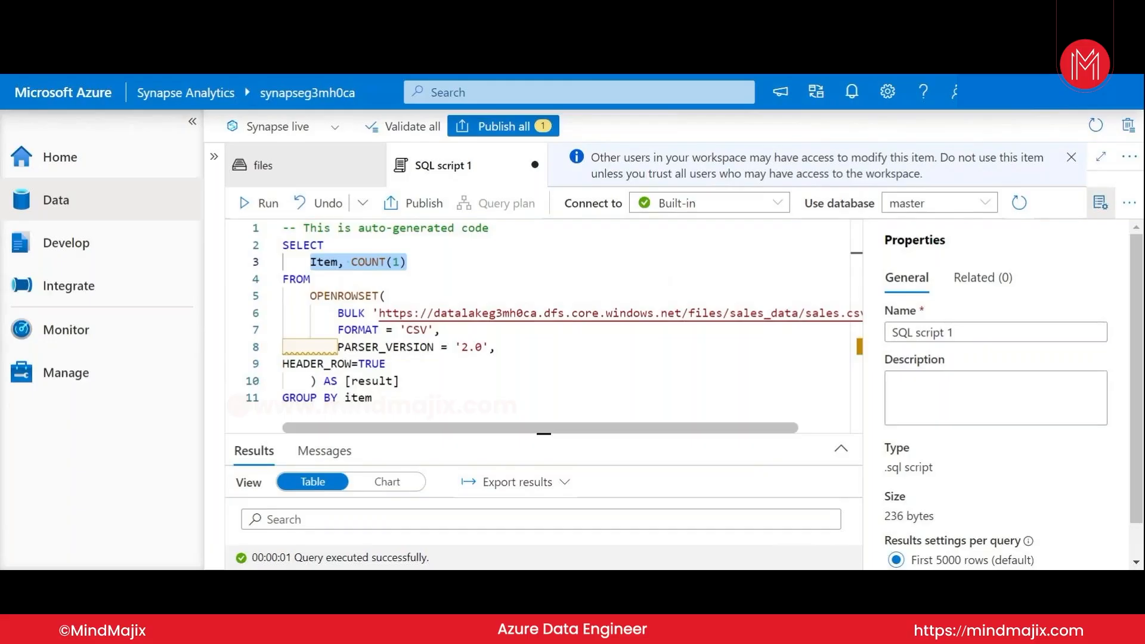
key("BackSpace")
type("--")
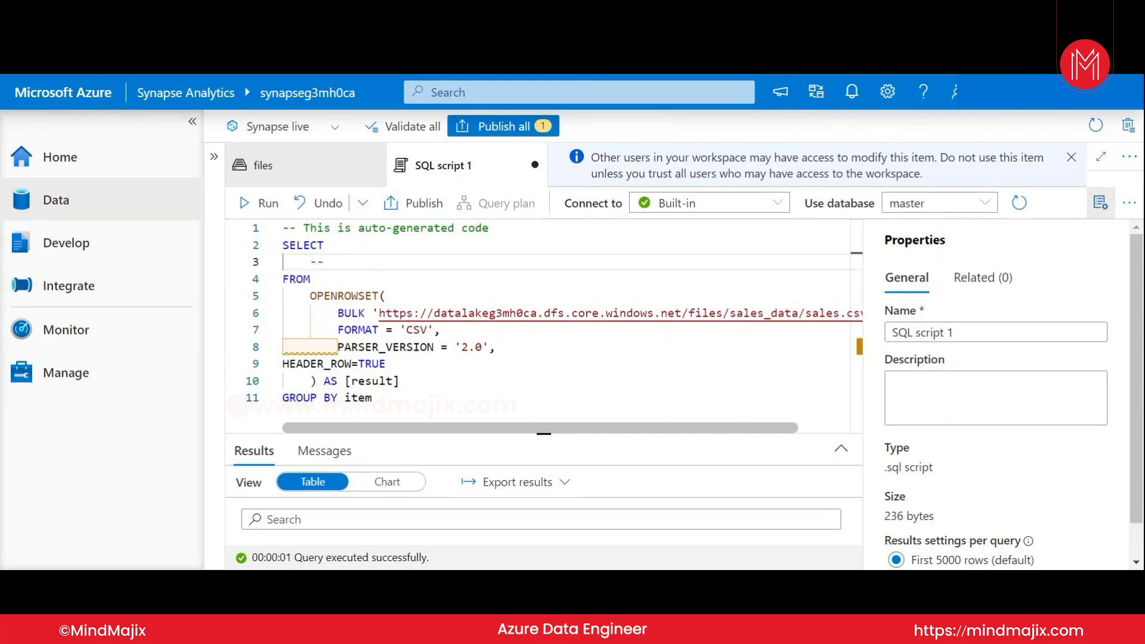
key("ctrl+z")
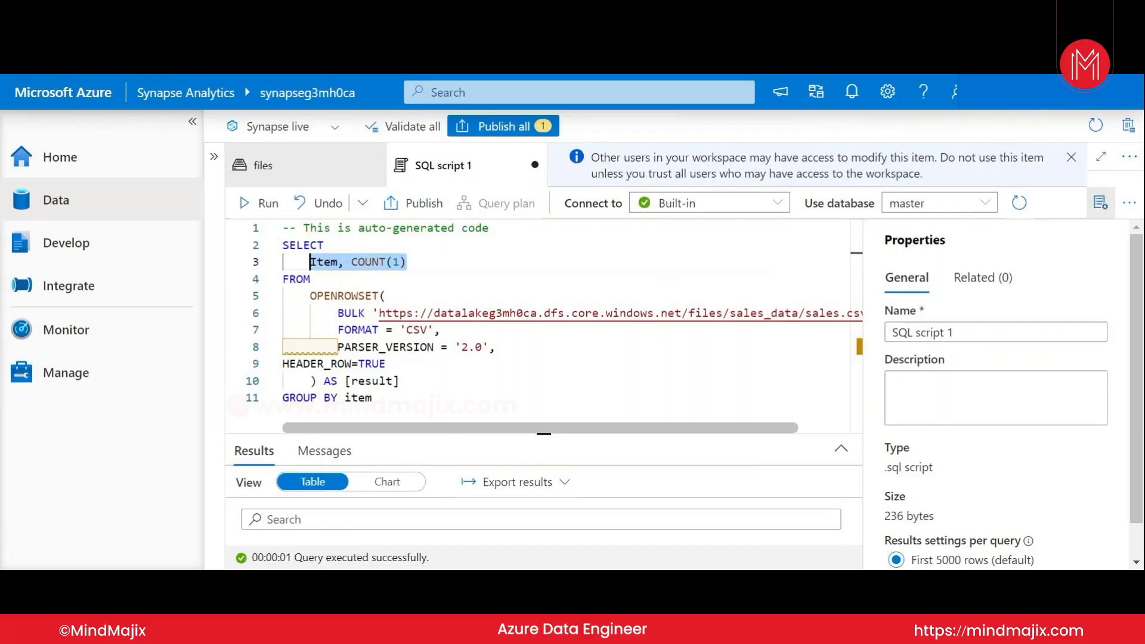
key("ctrl+z")
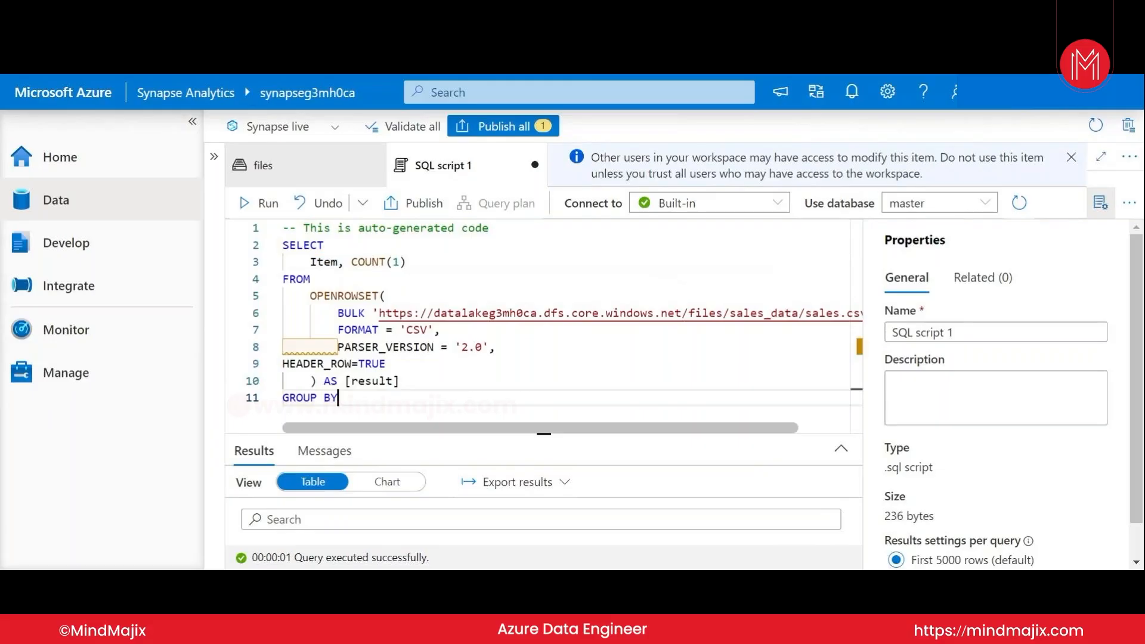
Step: Comment out Item, COUNT(1) in the SELECT clause with a double dash placed before it
left_click(310, 262)
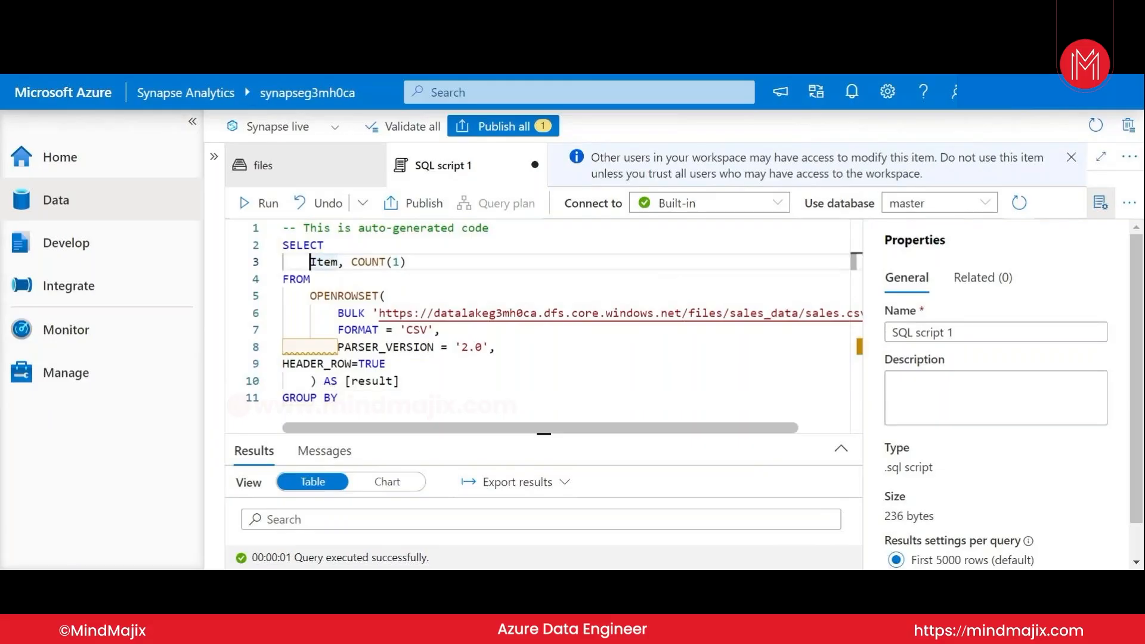
left_click(303, 261)
type("-")
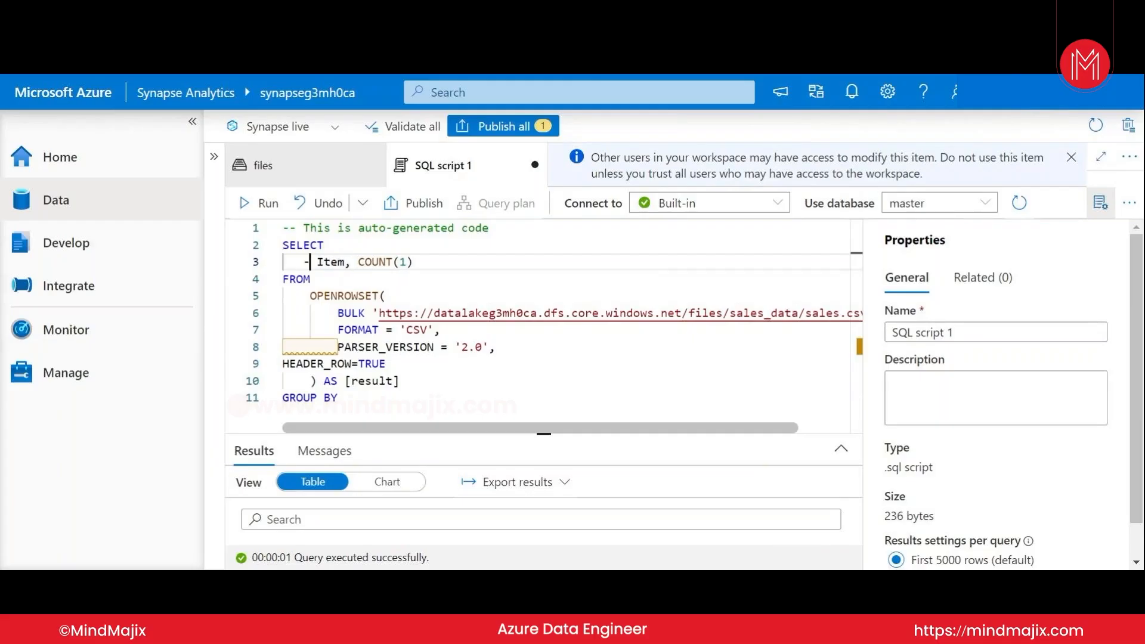
type("-")
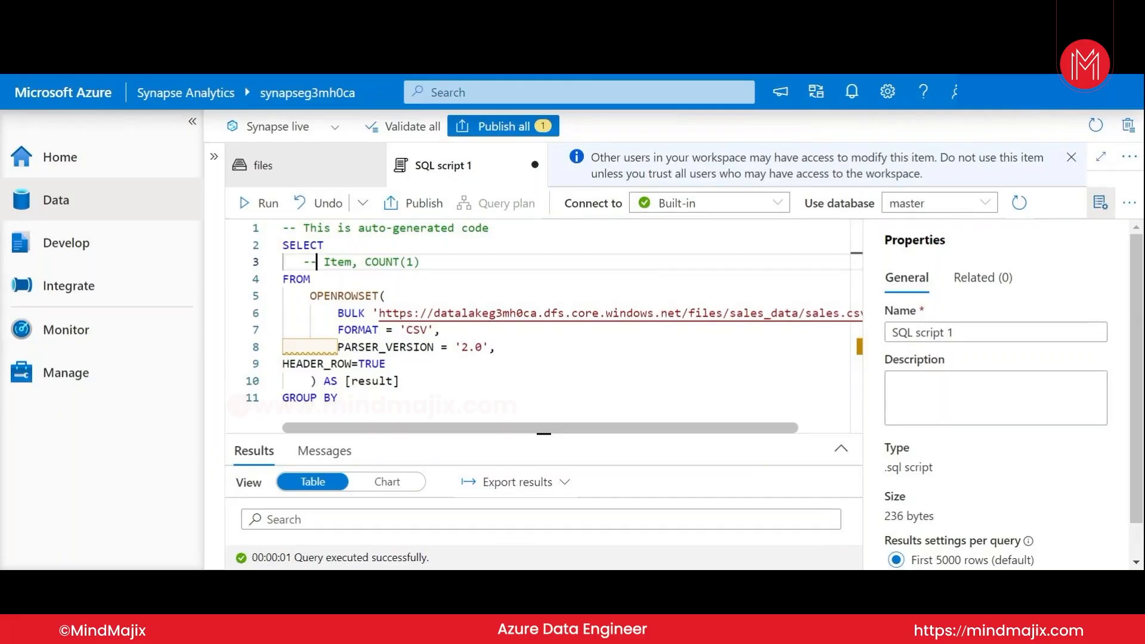
Step: Insert TOP 100* in front of the commented-out Item, COUNT(1) in the SELECT clause
left_click(303, 261)
type("top")
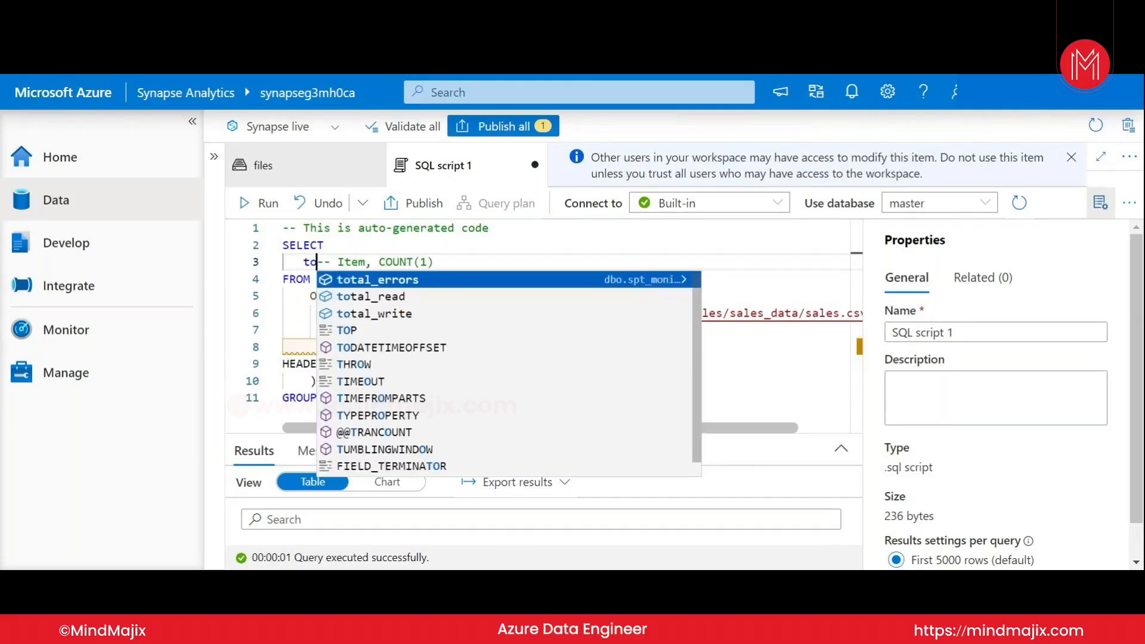
key("Return")
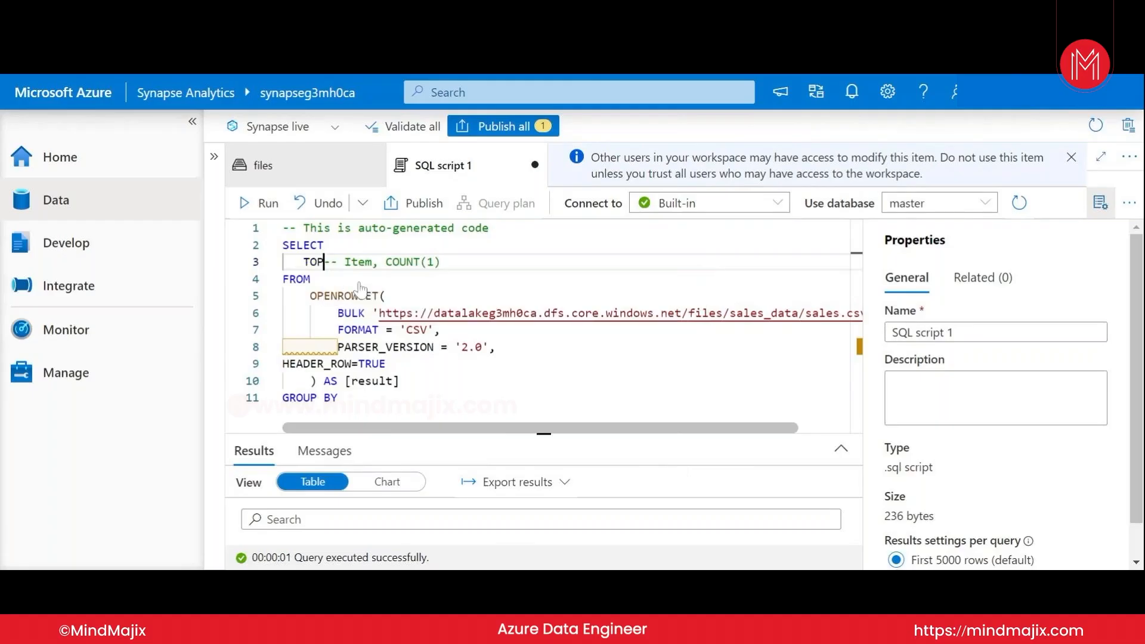
type("100")
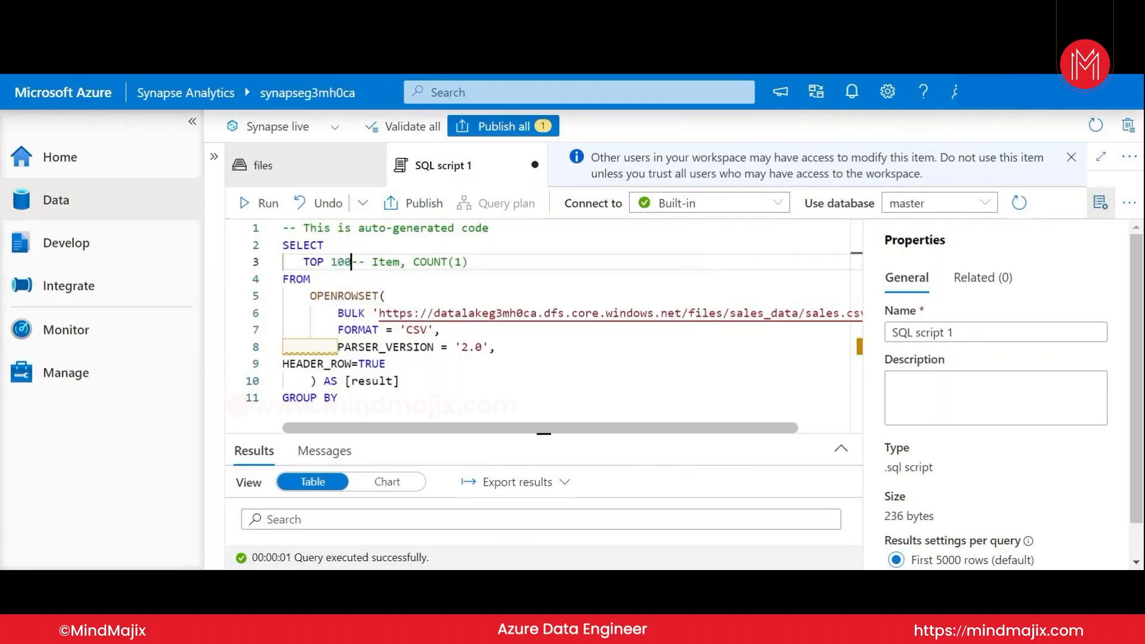
type("*")
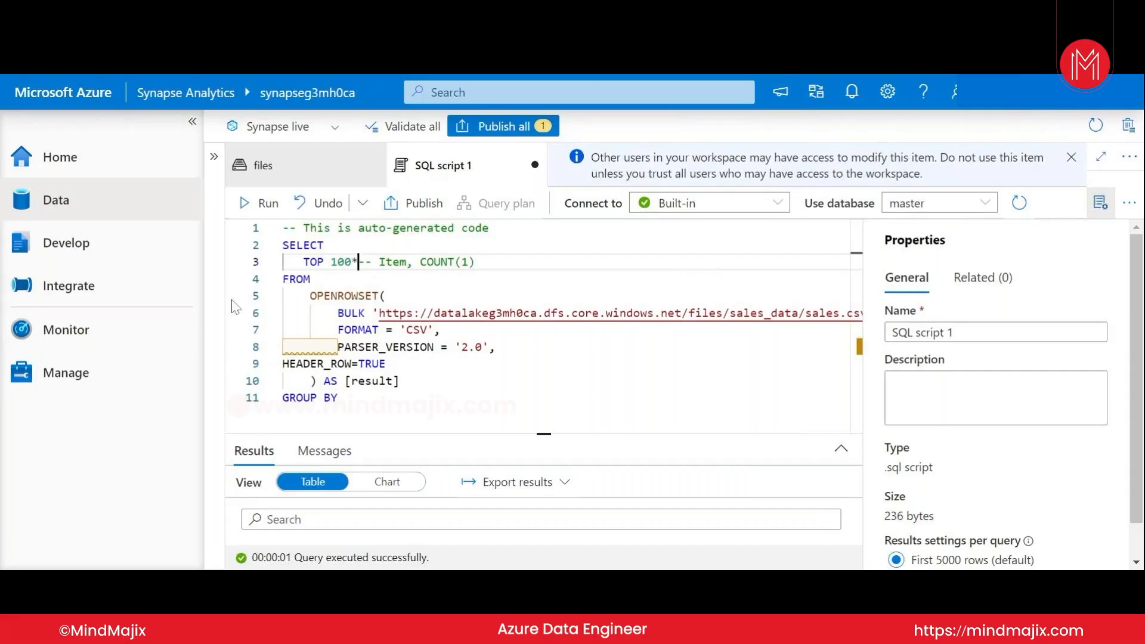
Step: Run only the part of the script from SELECT through the AS [result] line, leaving out GROUP BY
left_click(257, 245)
left_click_drag(261, 253, 255, 364)
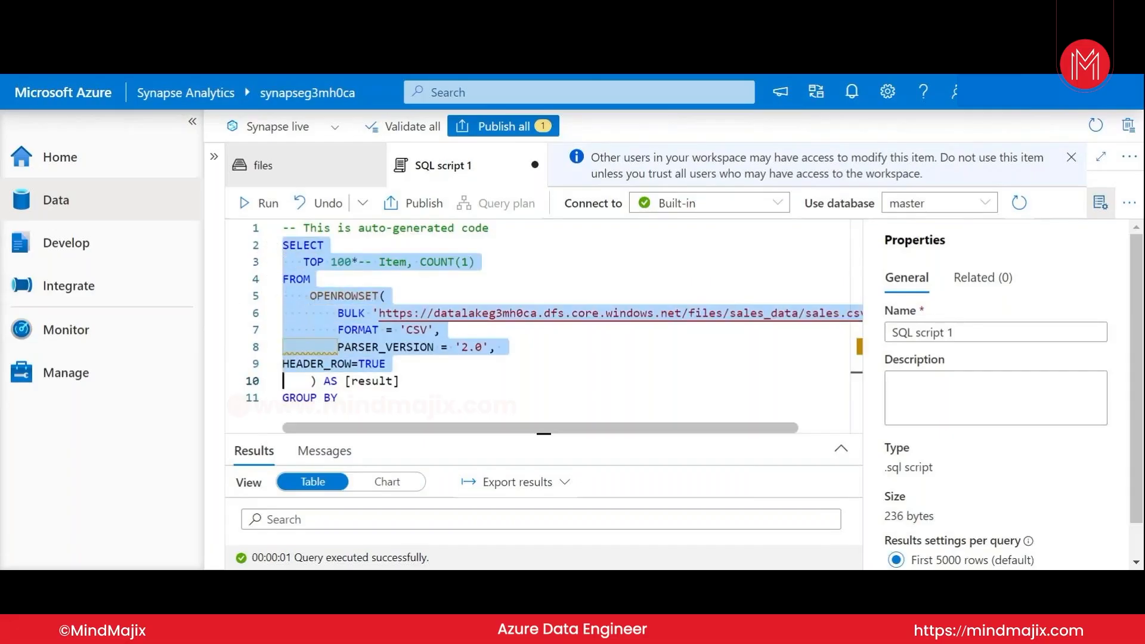
key("shift+Down")
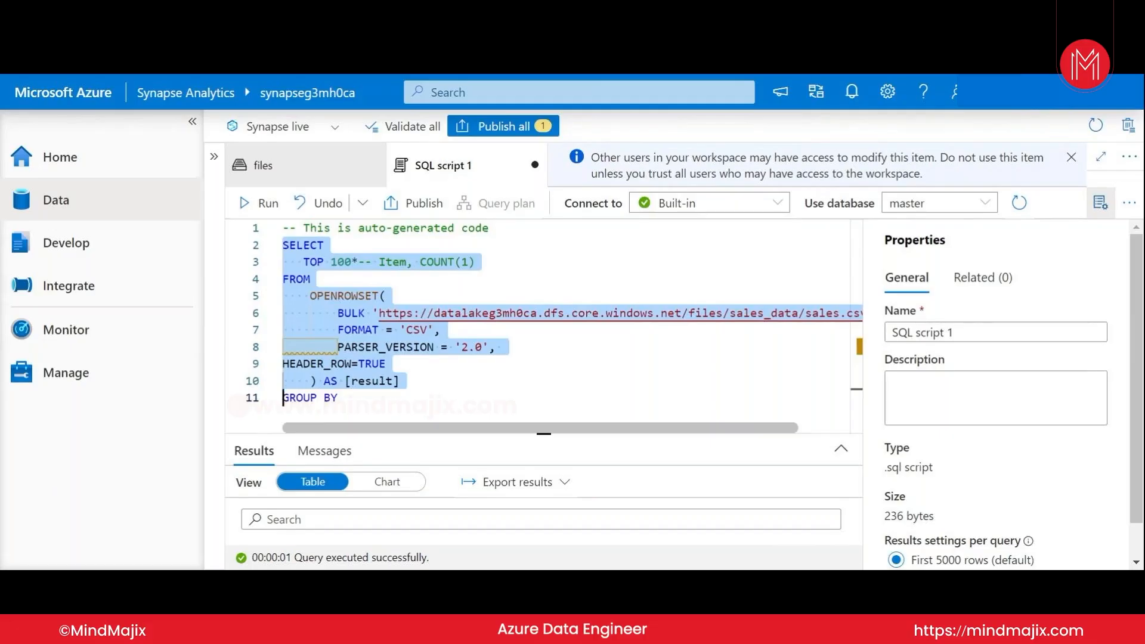
left_click(261, 204)
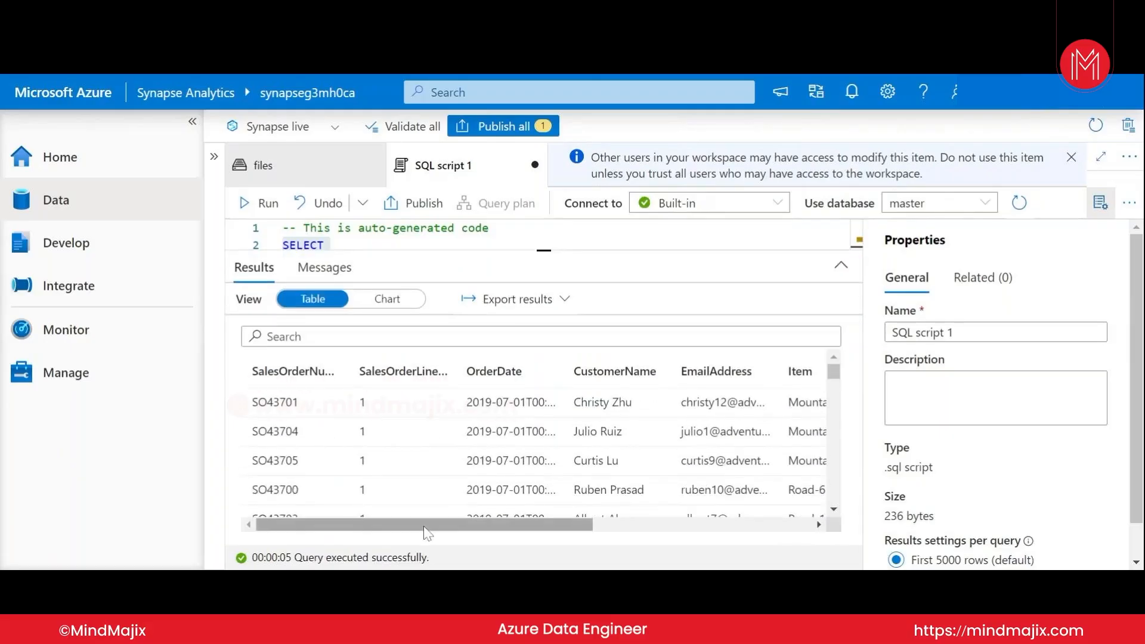
Step: Copy the Item value of the first result row and enlarge the script area above the results
left_click_drag(426, 533, 588, 532)
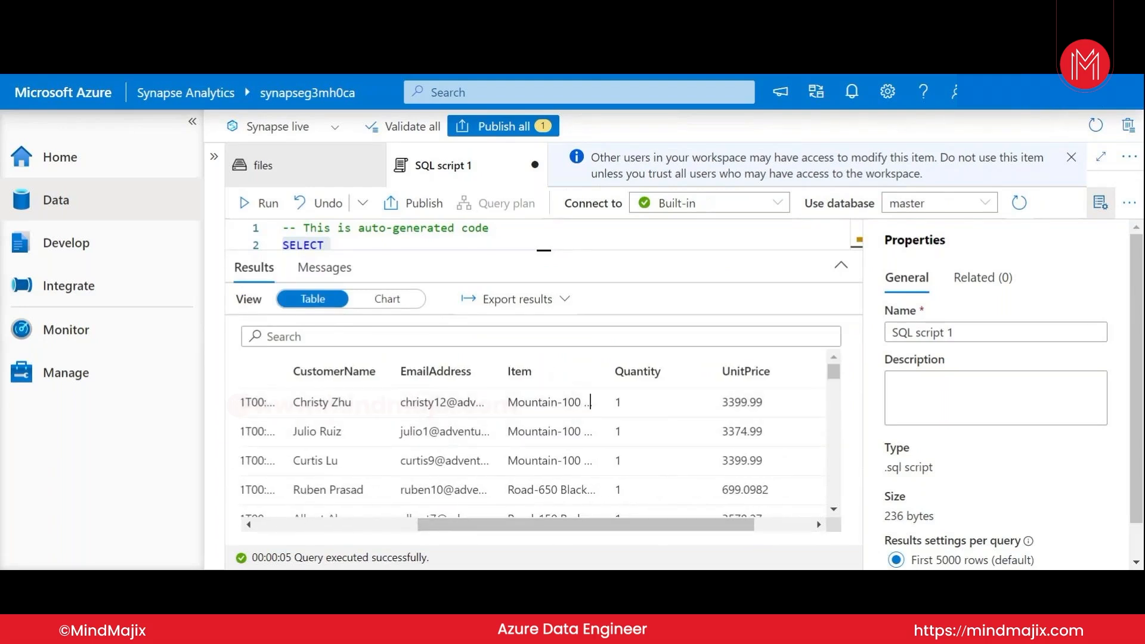
triple_click(548, 401)
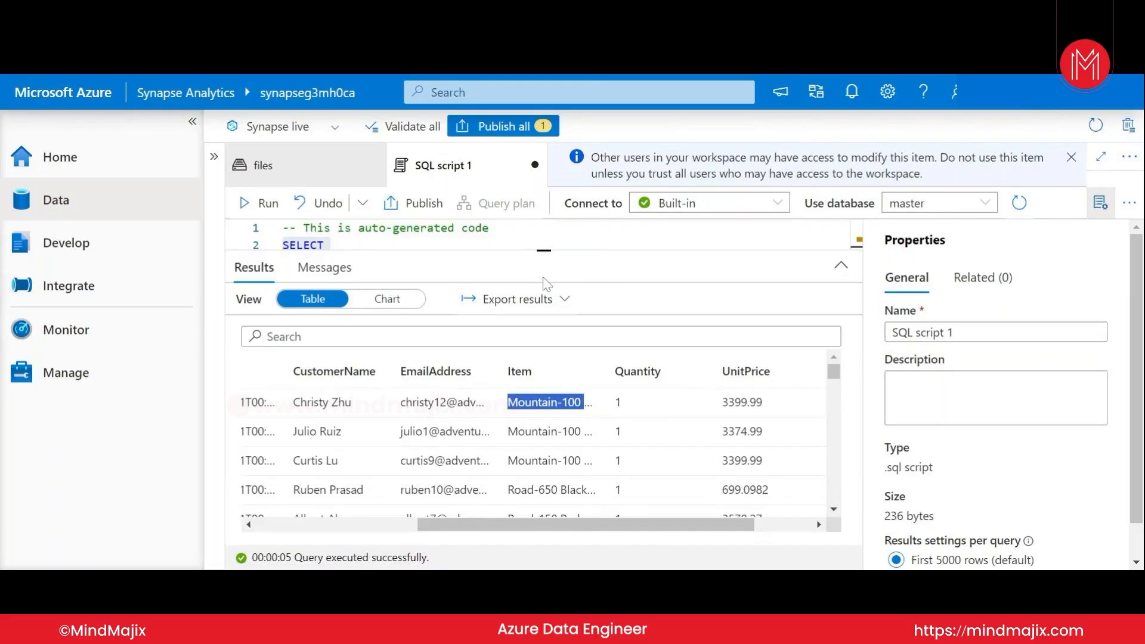
left_click_drag(544, 251, 544, 425)
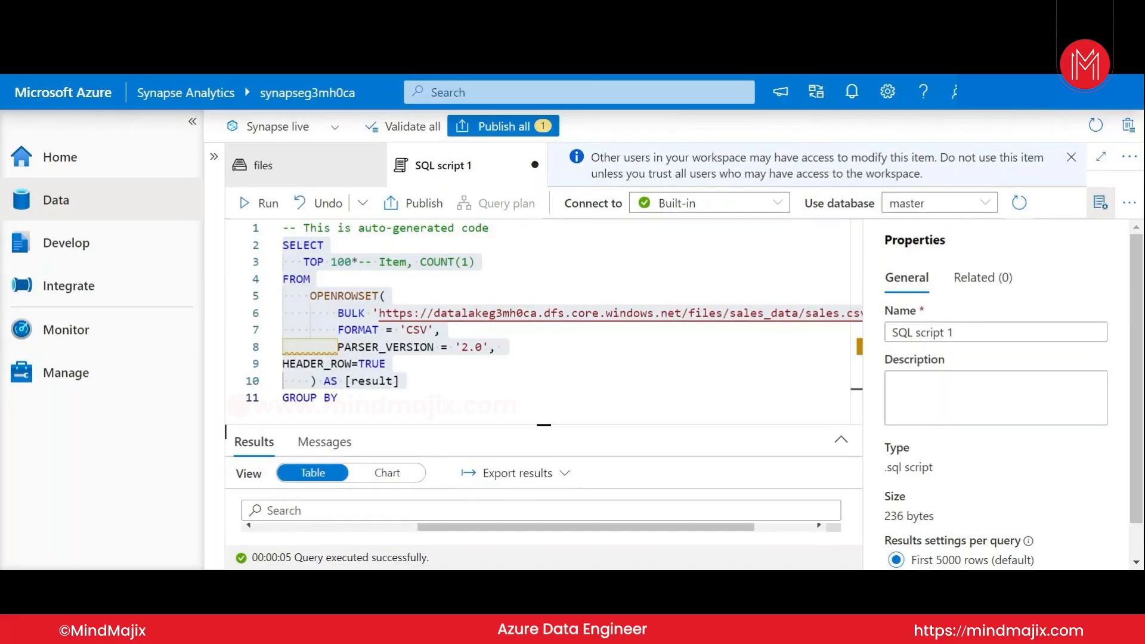
left_click(839, 447)
left_click(840, 236)
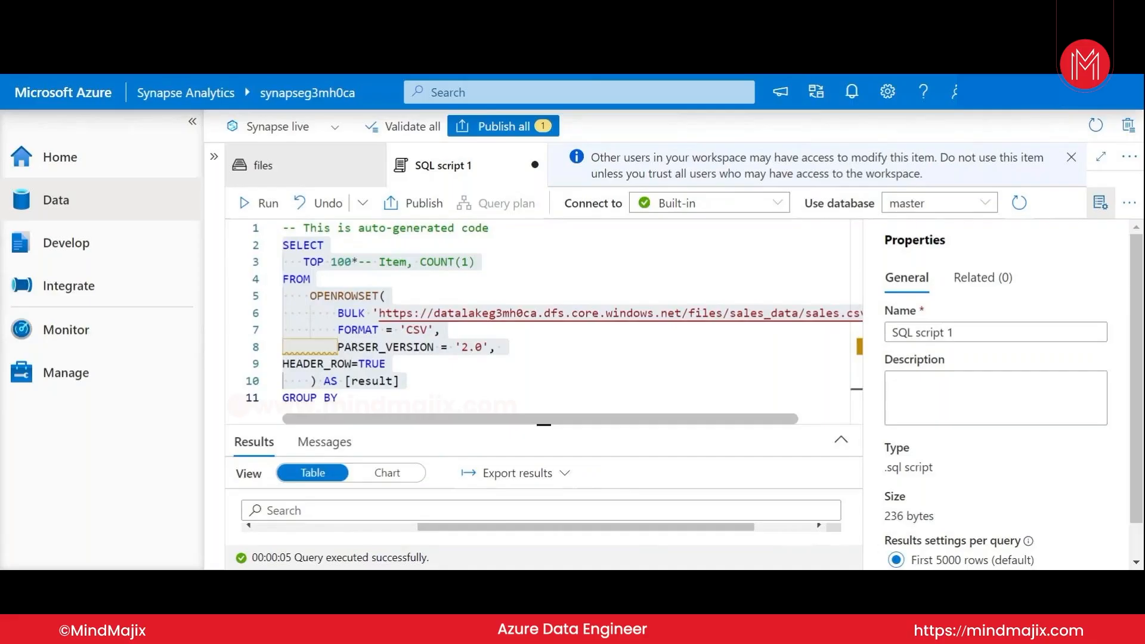
Step: Comment out the GROUP BY line by enclosing it between /* and */ on separate lines
left_click(338, 398)
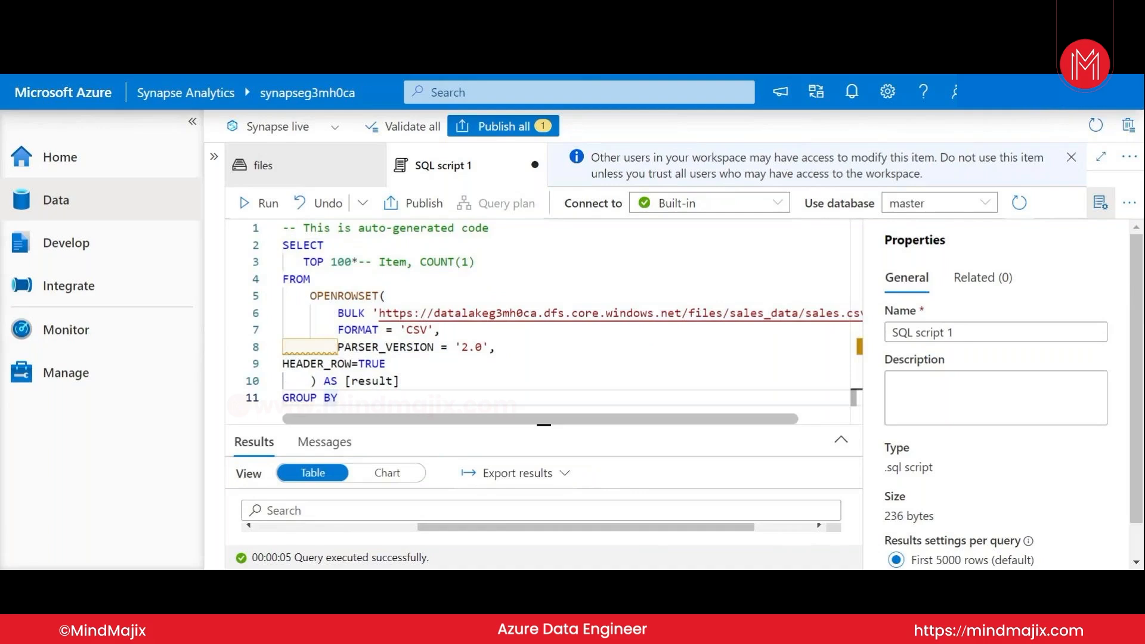
key("shift+Home")
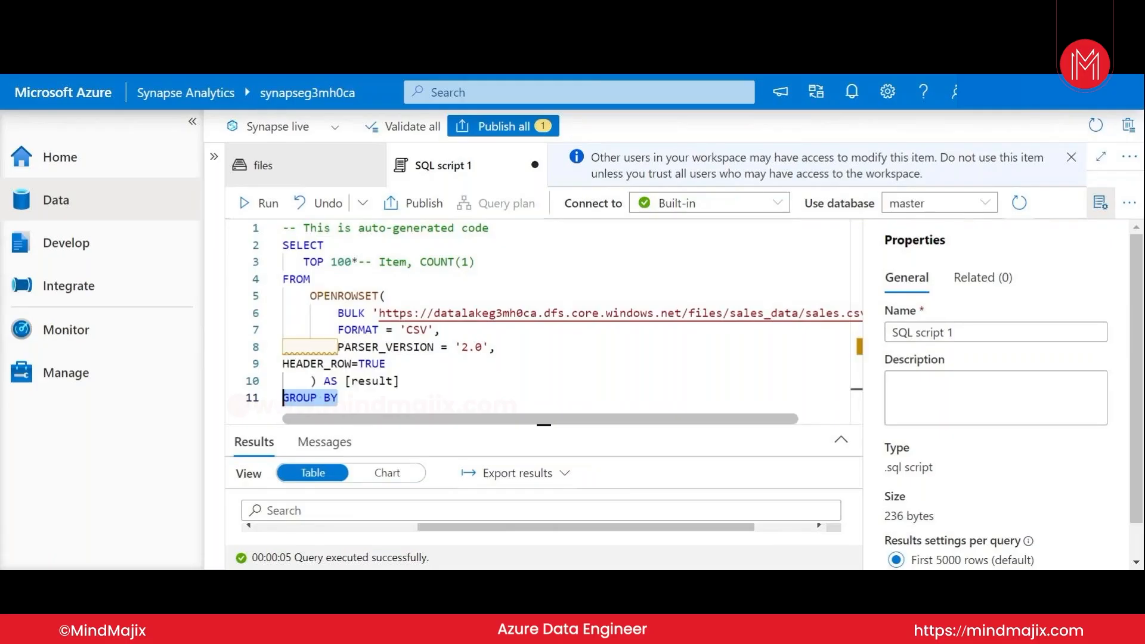
left_click(400, 381)
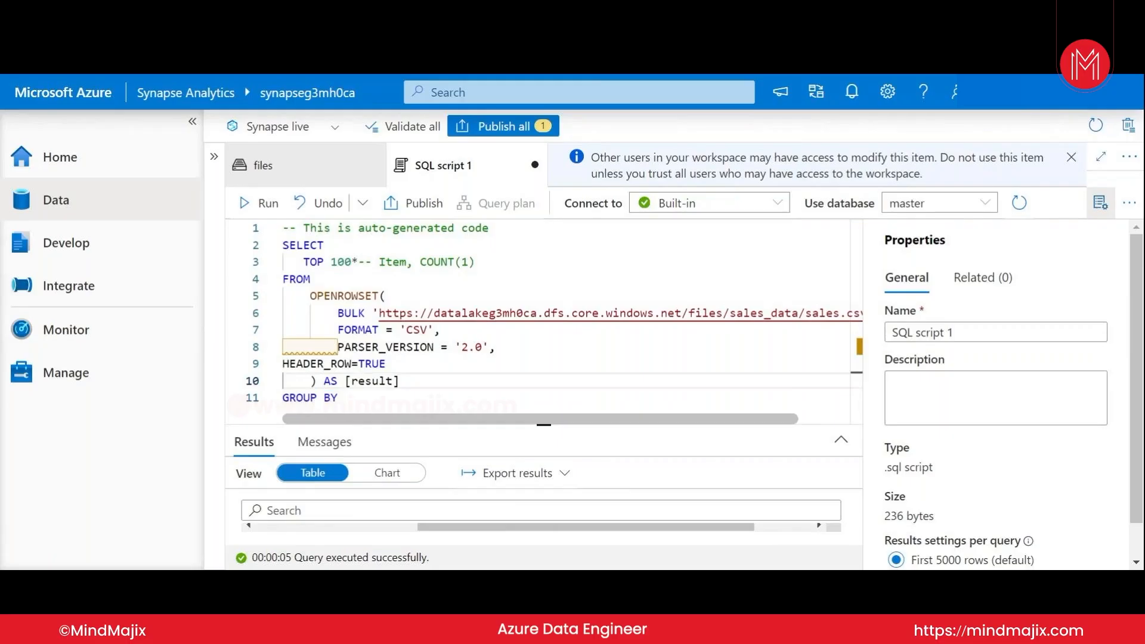
key("Return")
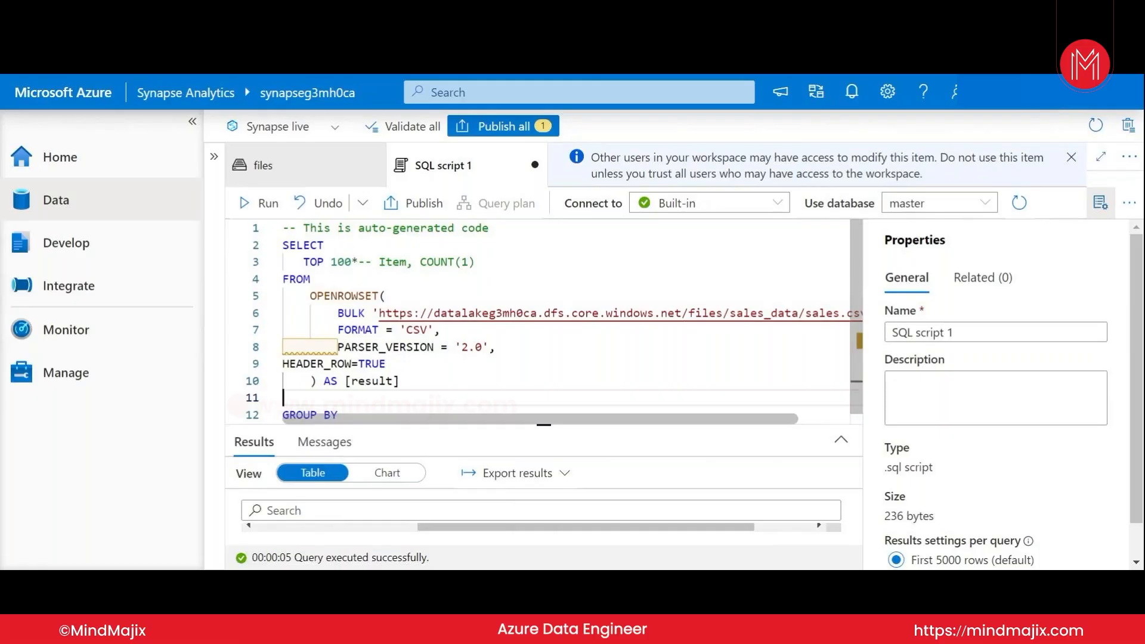
type("/*")
left_click(338, 411)
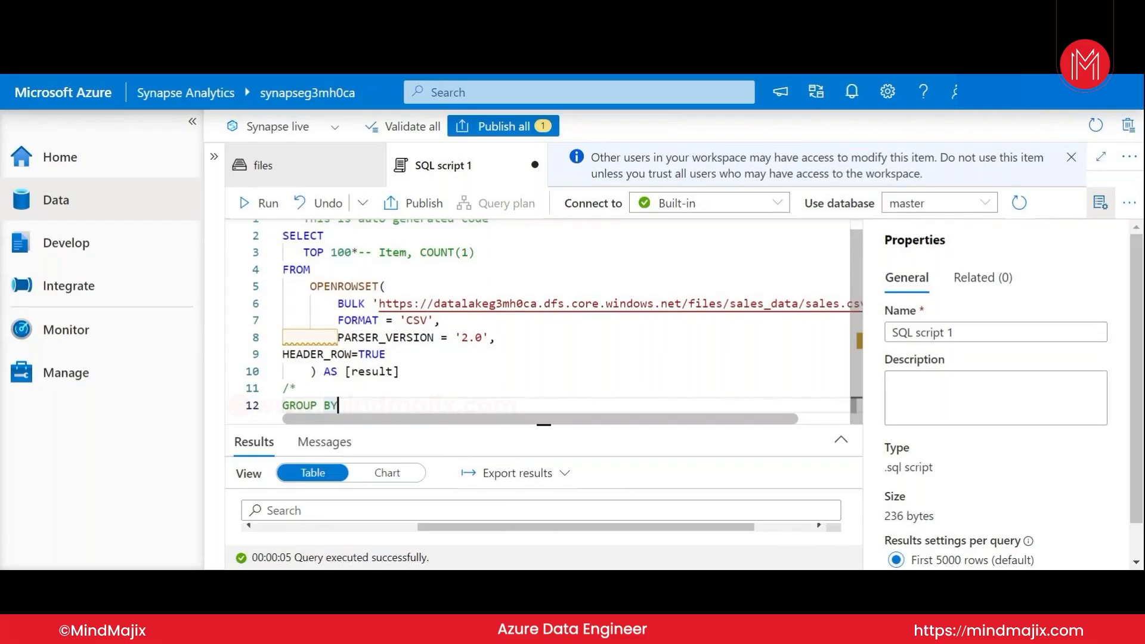
key("Return")
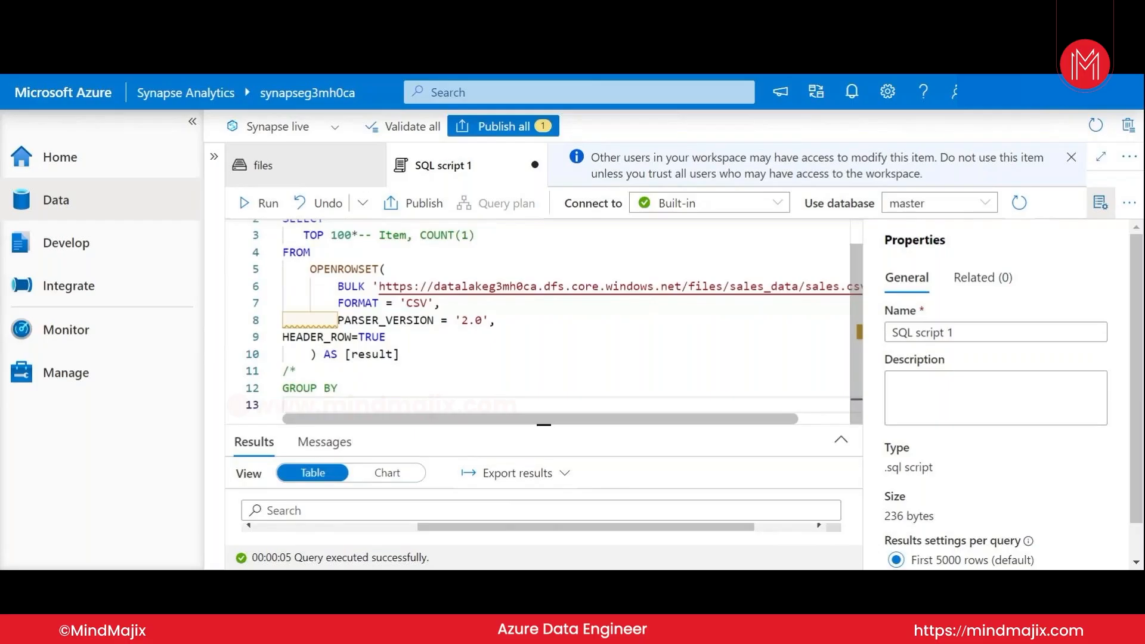
type("*/")
Step: Add a WHERE clause below the [result] alias that compares item with the copied value Mountain-100 Silver, 44
left_click(400, 354)
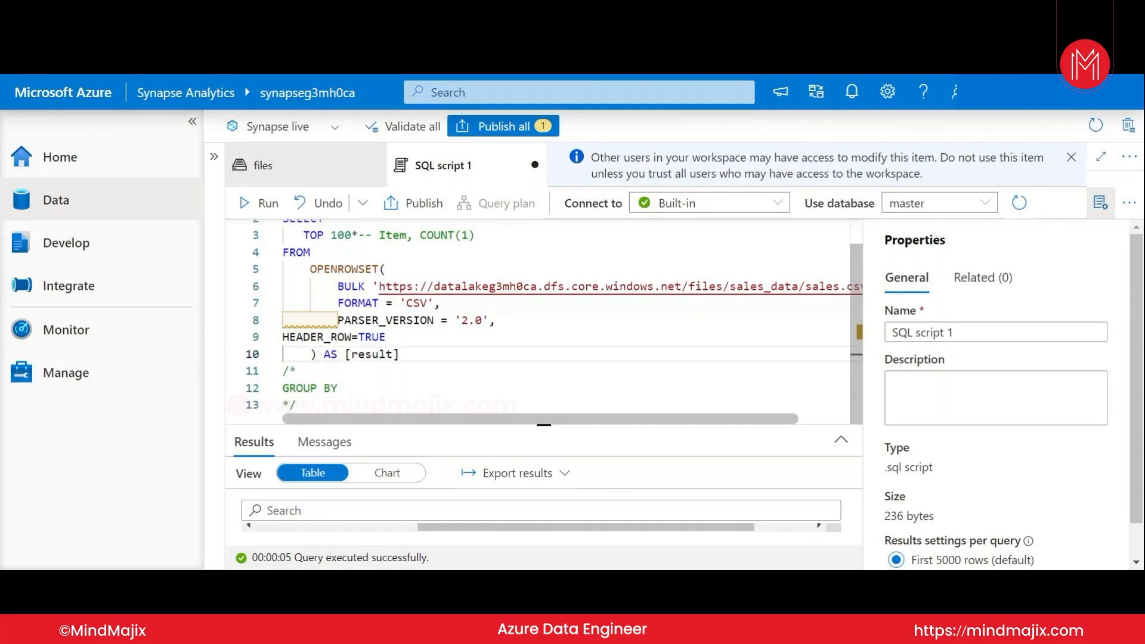
key("Return")
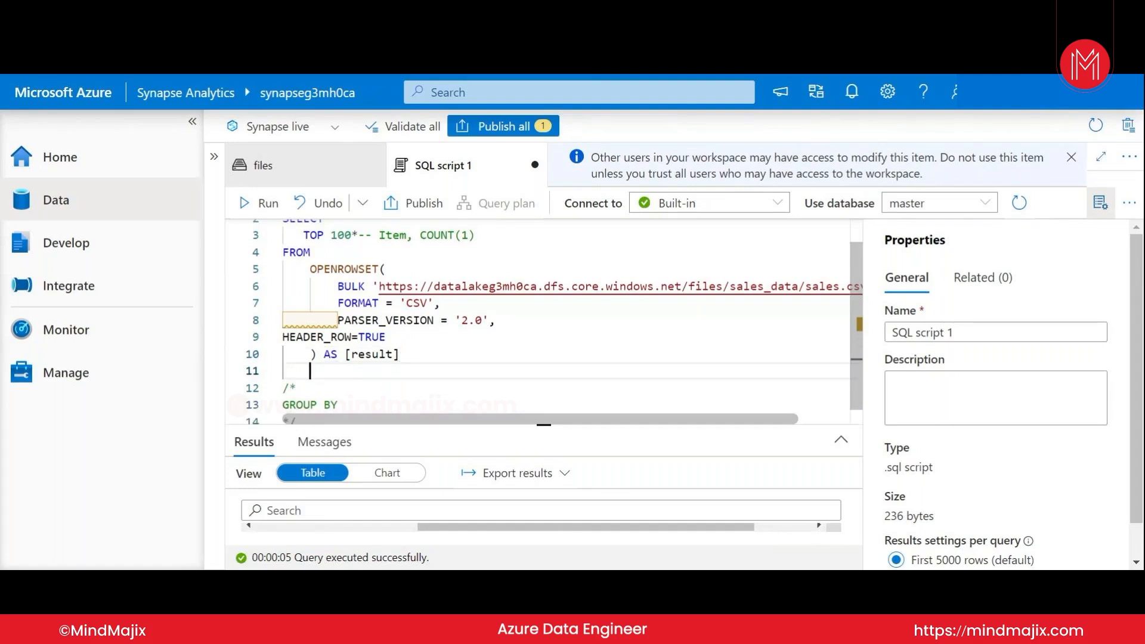
type("whe")
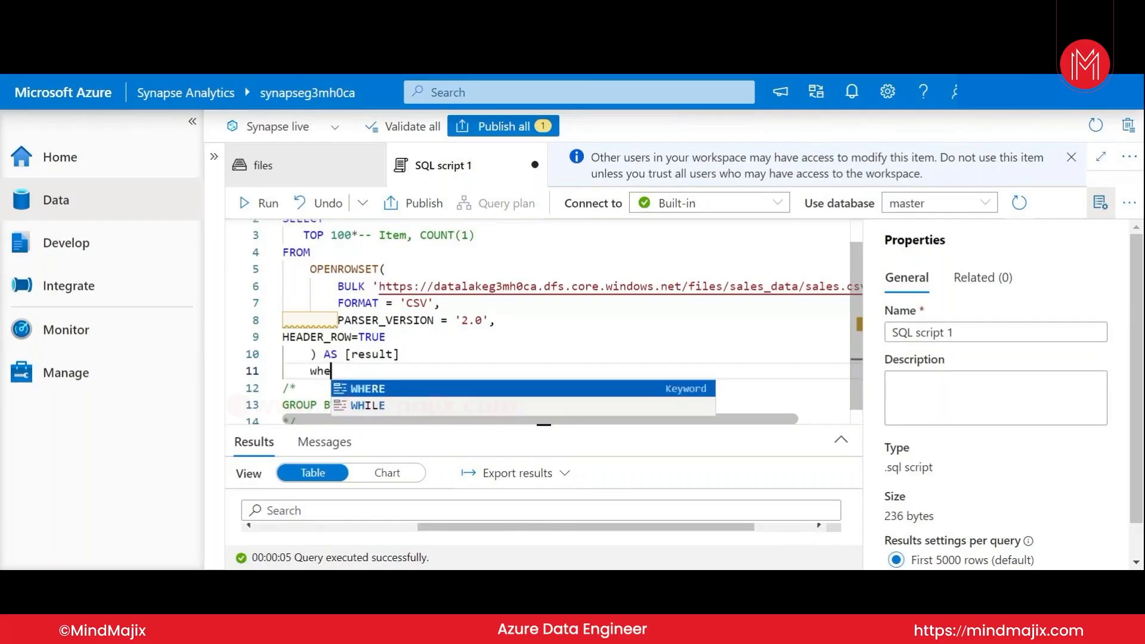
type("re")
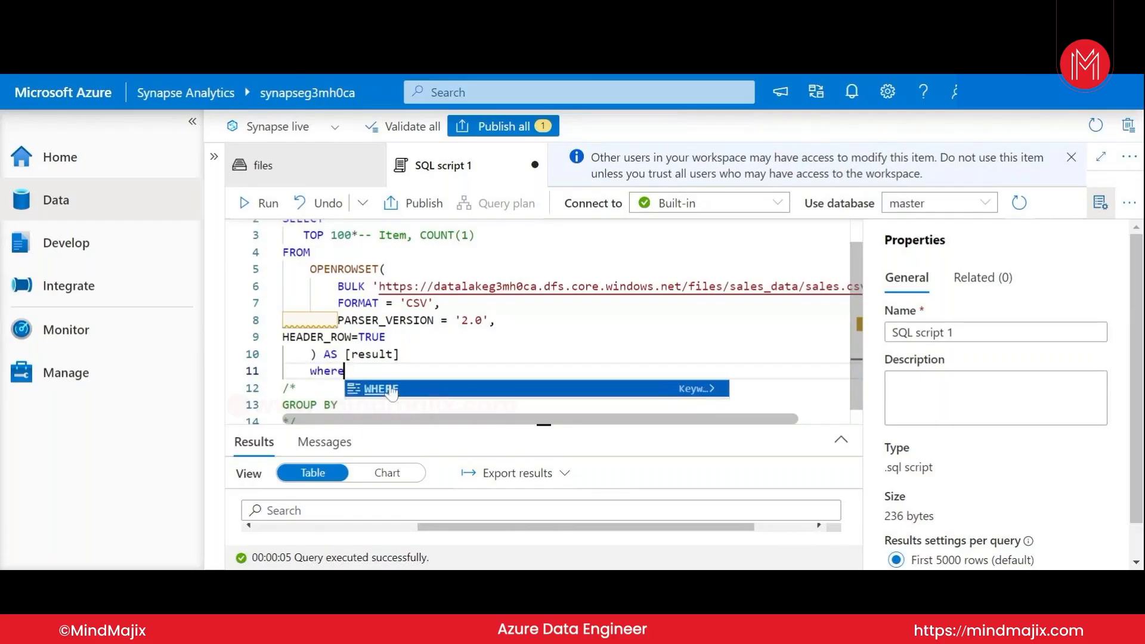
key("Return")
type("i")
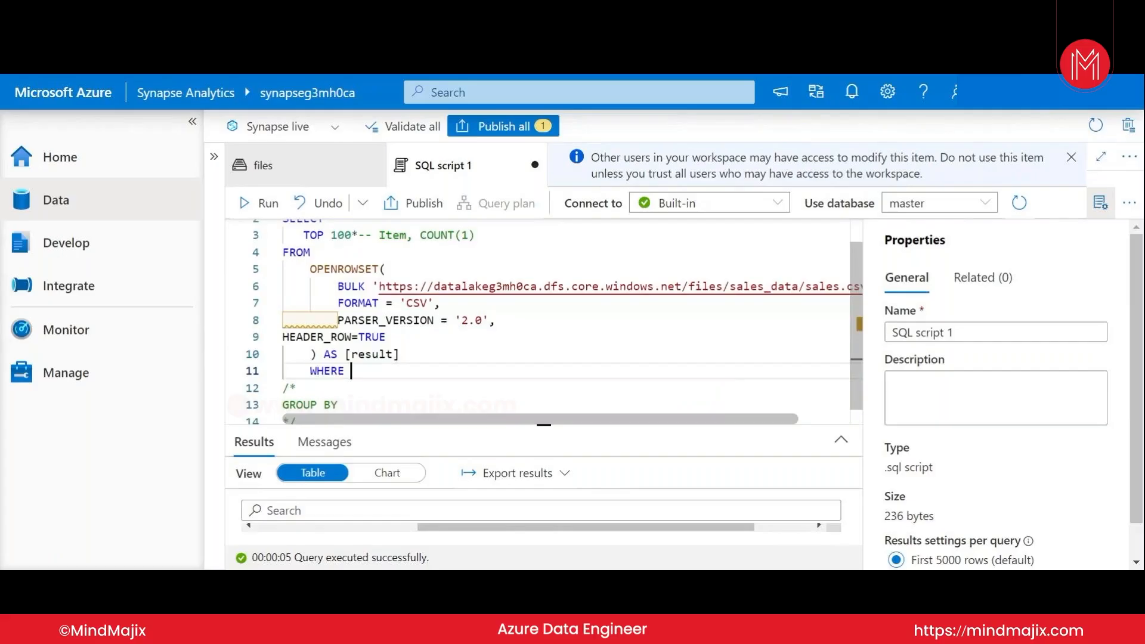
type("tem ='")
type("Mountain-100 Silver, 44")
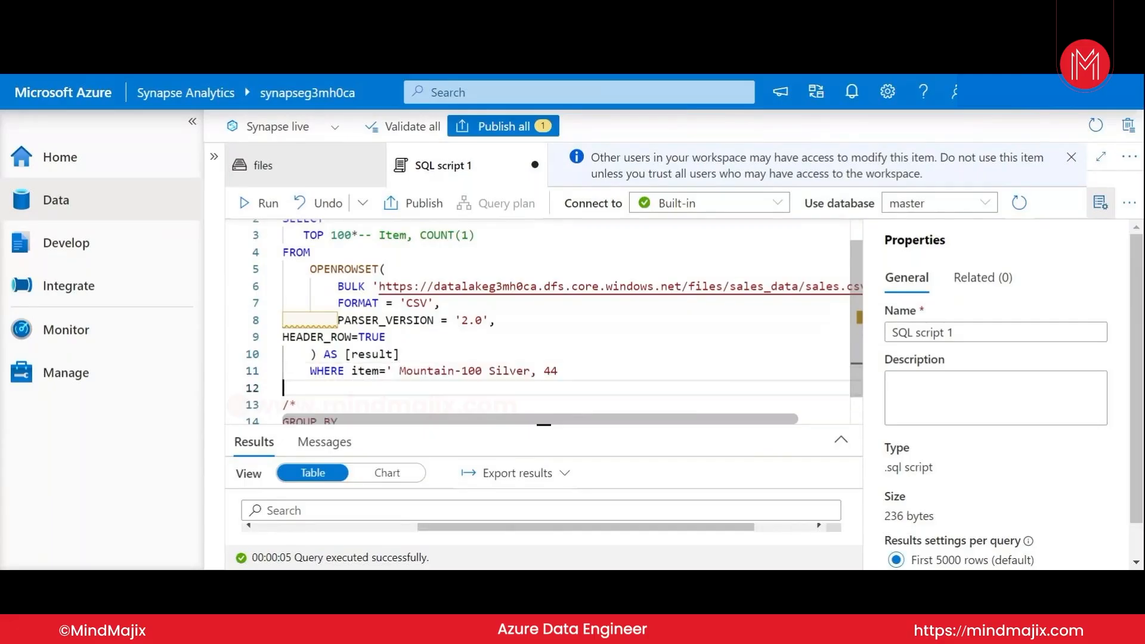
Step: Close the item string after 44 with a single quote and remove the blank line below the WHERE clause
left_click(558, 370)
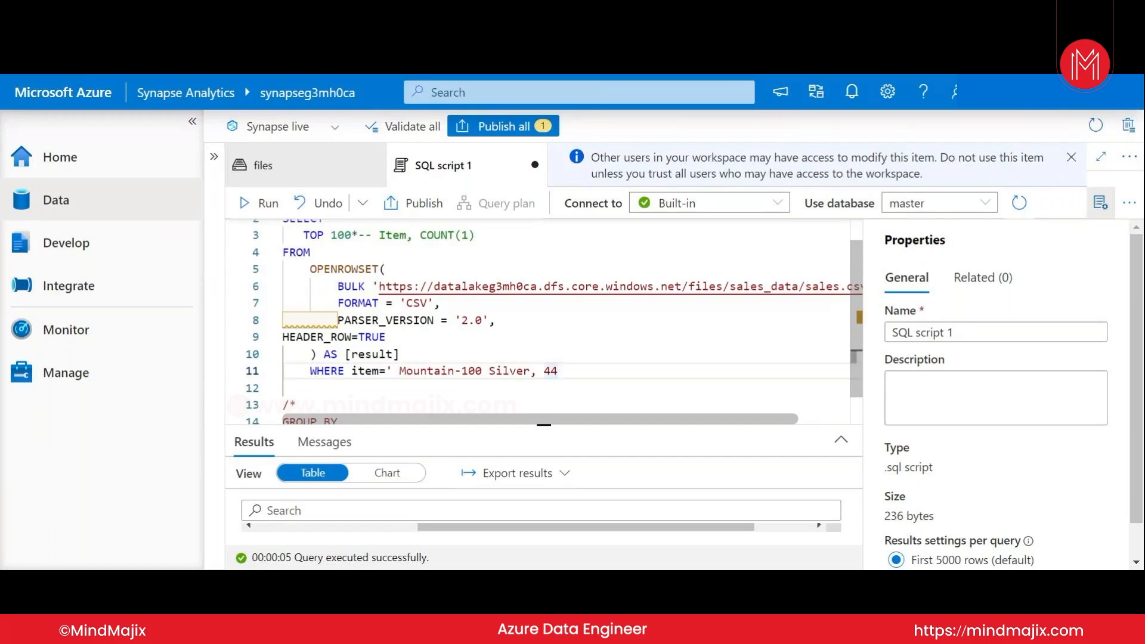
type("'")
left_click(284, 388)
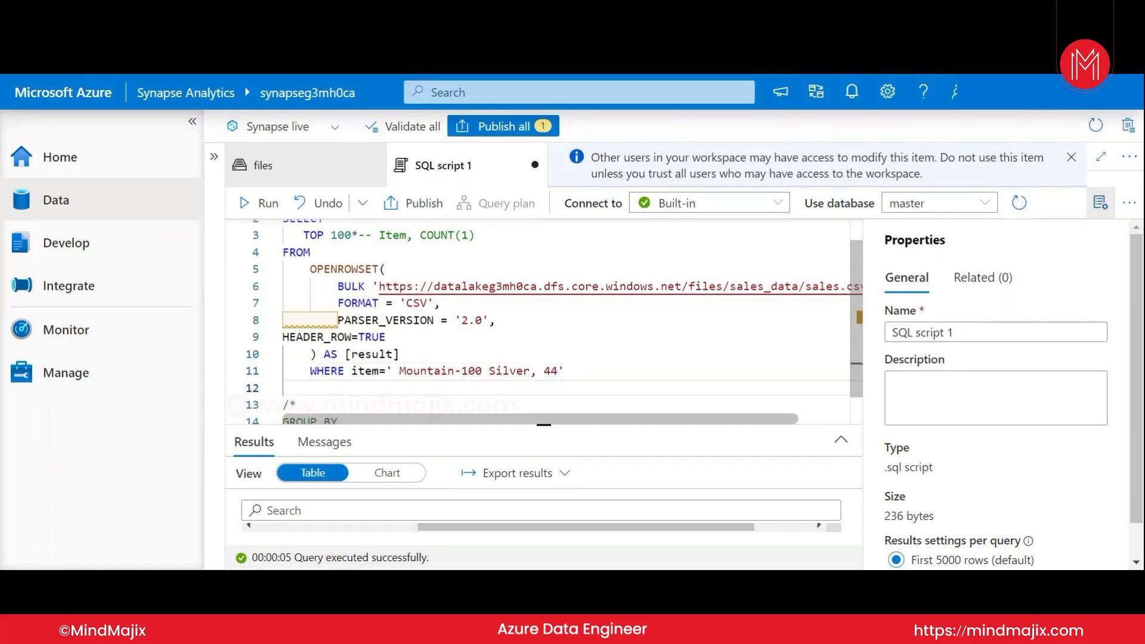
key("BackSpace")
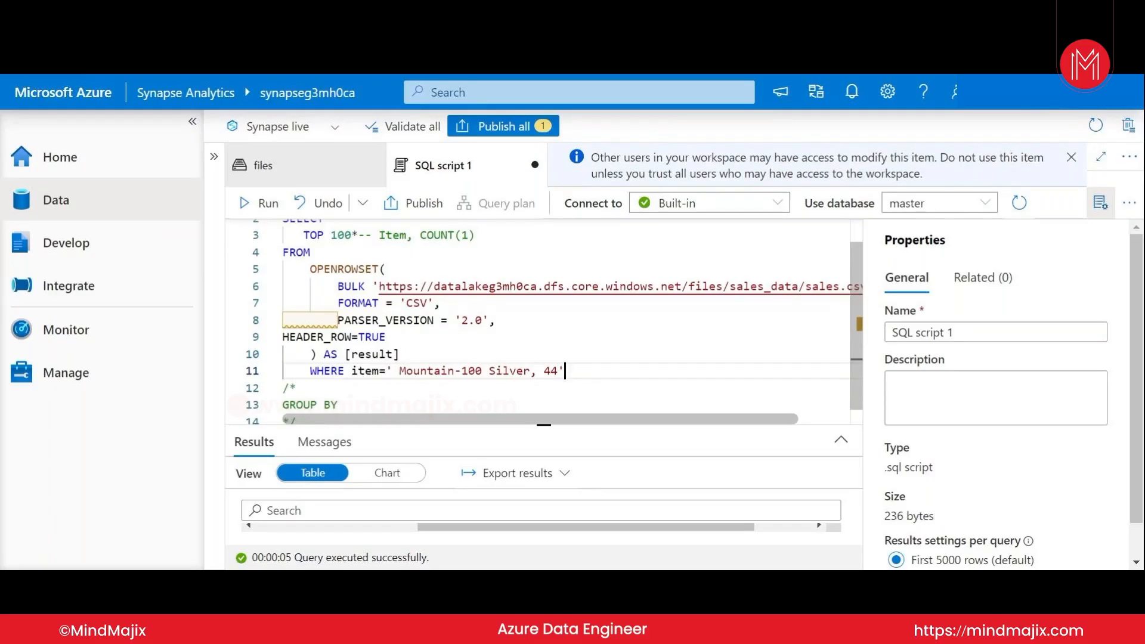
scroll(286, 410, "down", 1)
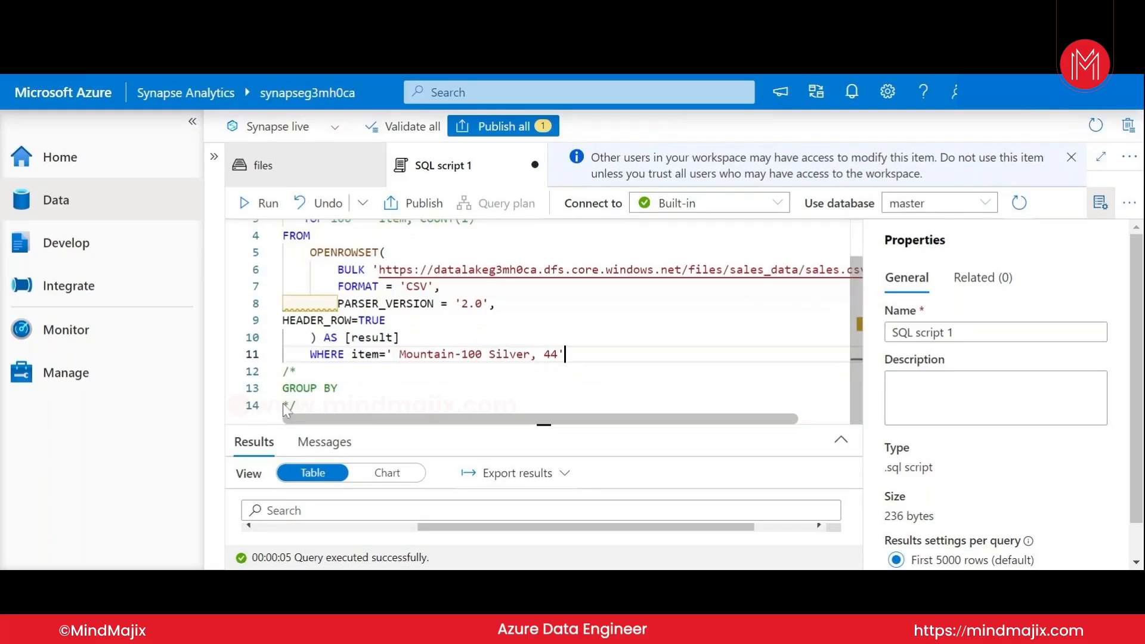
scroll(285, 410, "up", 1)
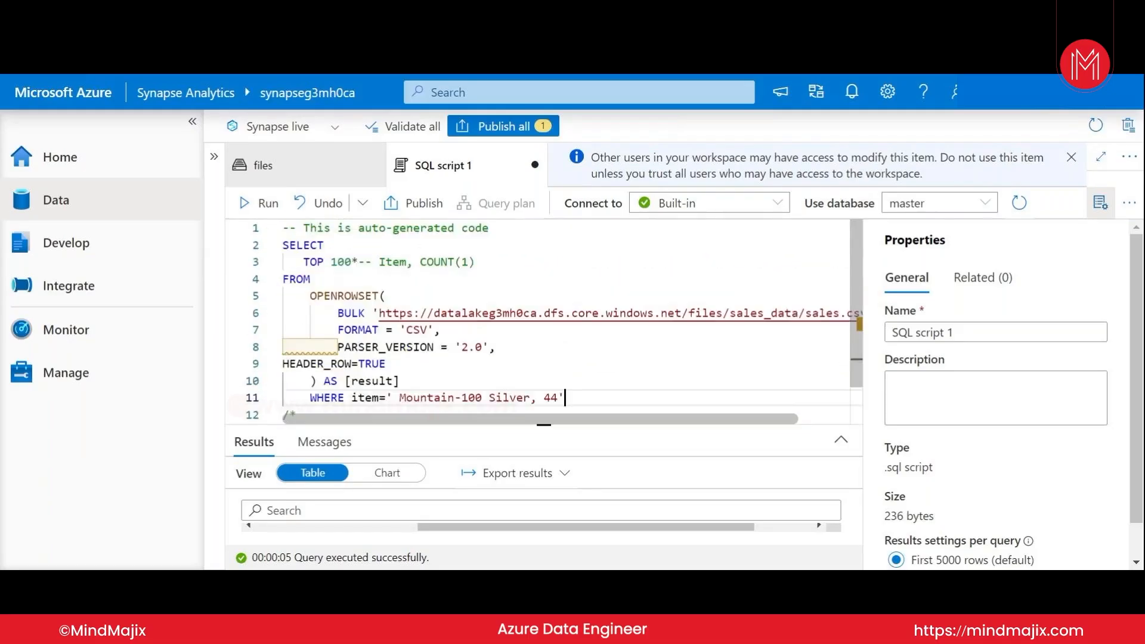
Step: Run the query with the item filter, check its results and bring the full script back into view
left_click(263, 204)
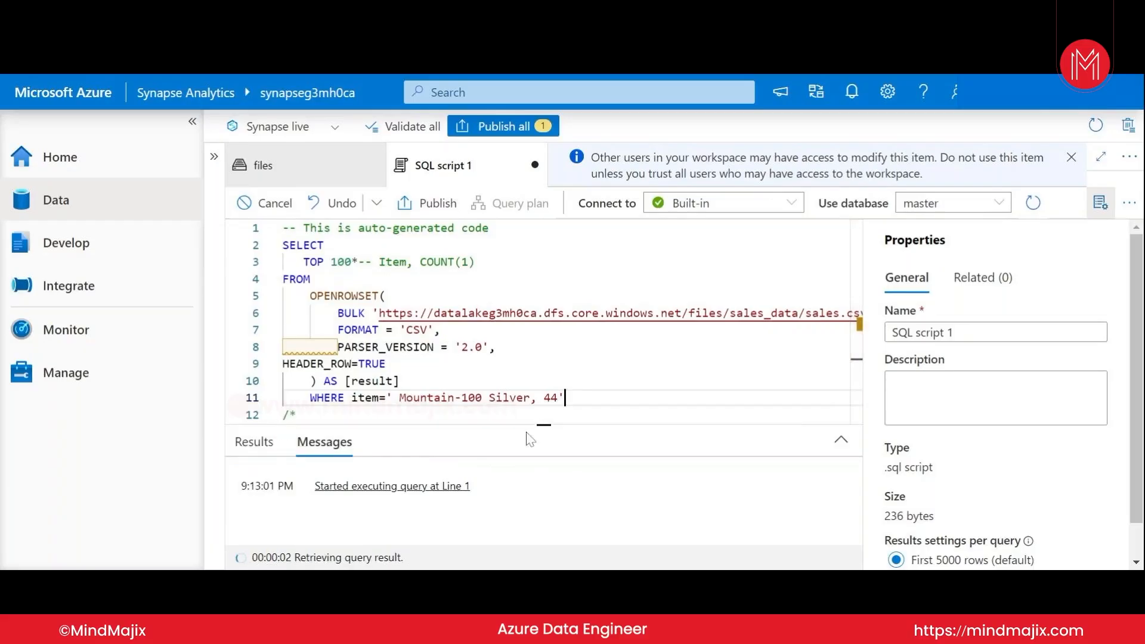
left_click_drag(544, 425, 544, 262)
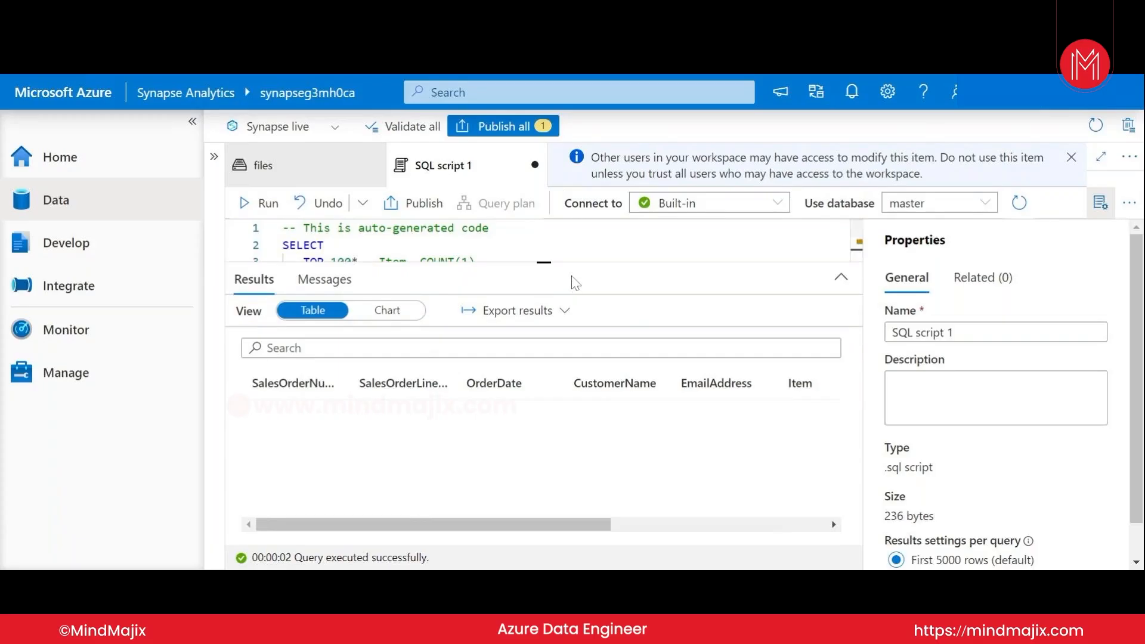
left_click(841, 276)
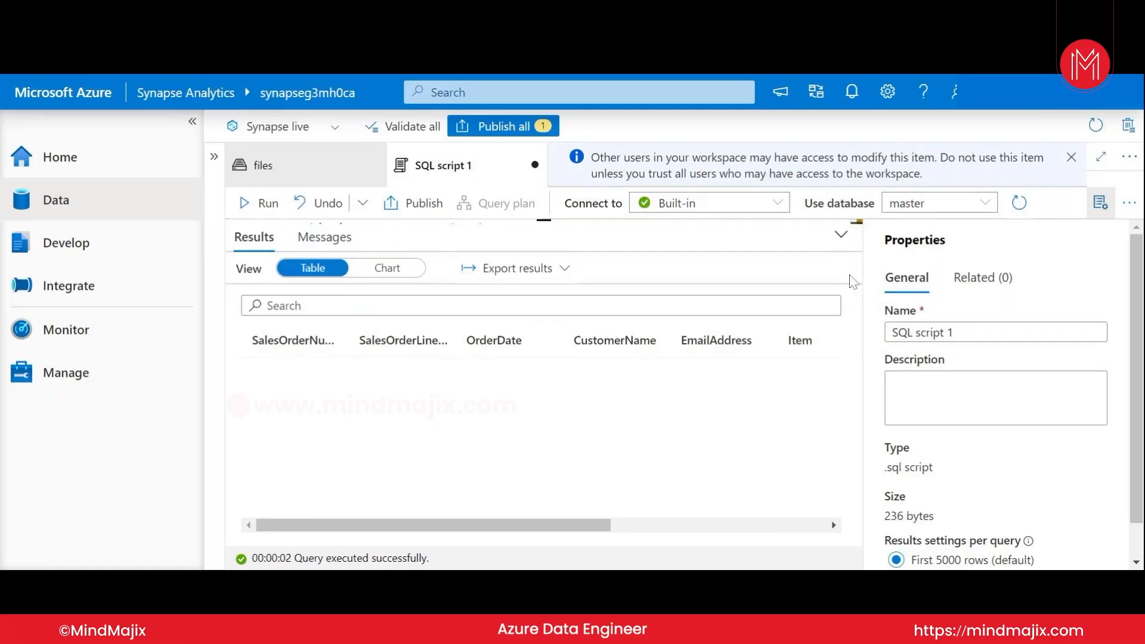
left_click(840, 235)
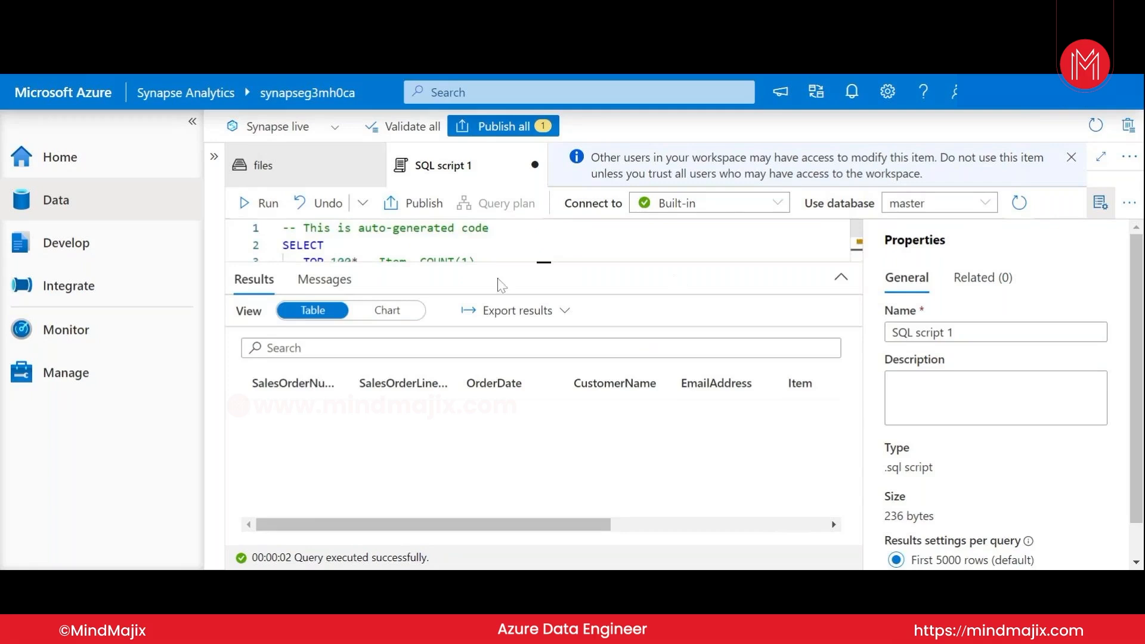
left_click_drag(543, 262, 544, 473)
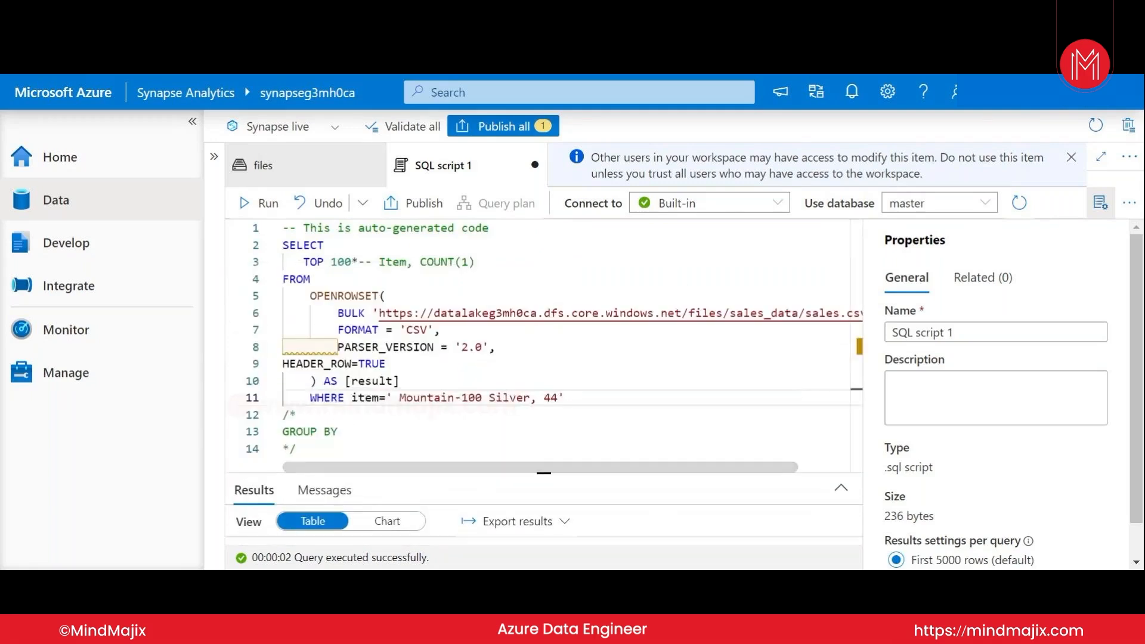
left_click(841, 487)
left_click(840, 235)
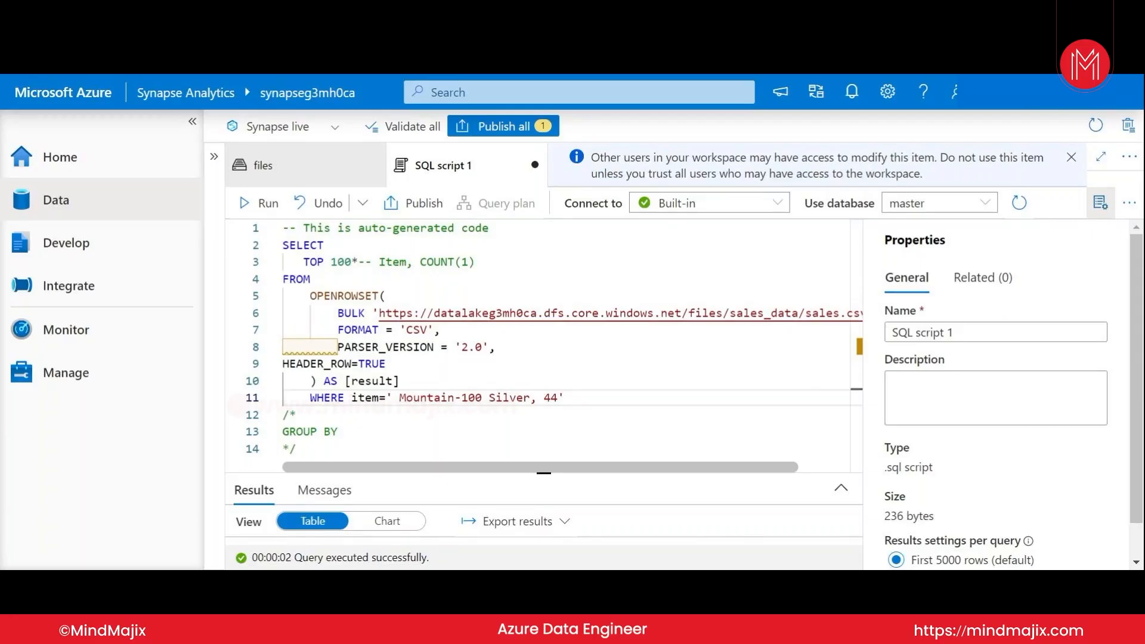
Step: Remove the leading space before Mountain-100 Silver, 44 in the WHERE clause and run the query
key("BackSpace")
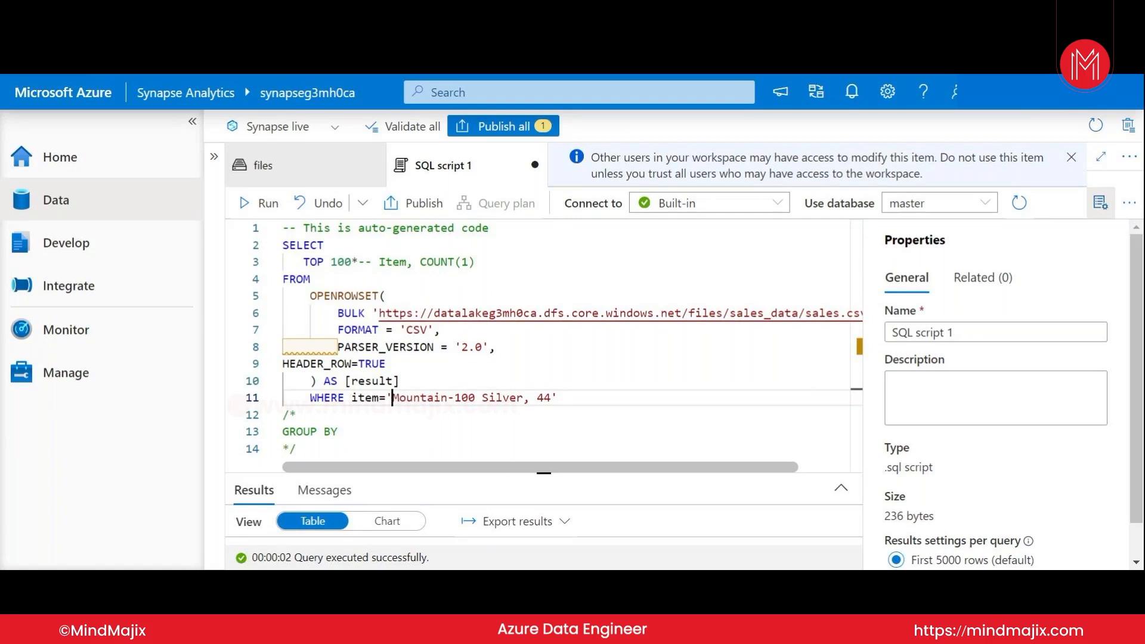
left_click(261, 204)
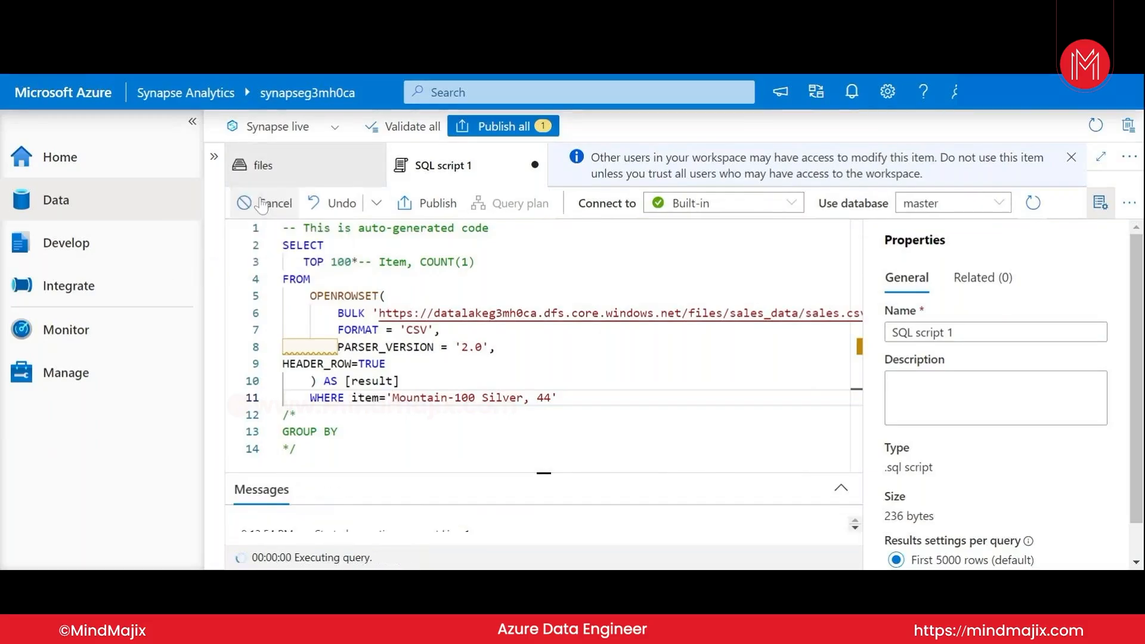
left_click(840, 487)
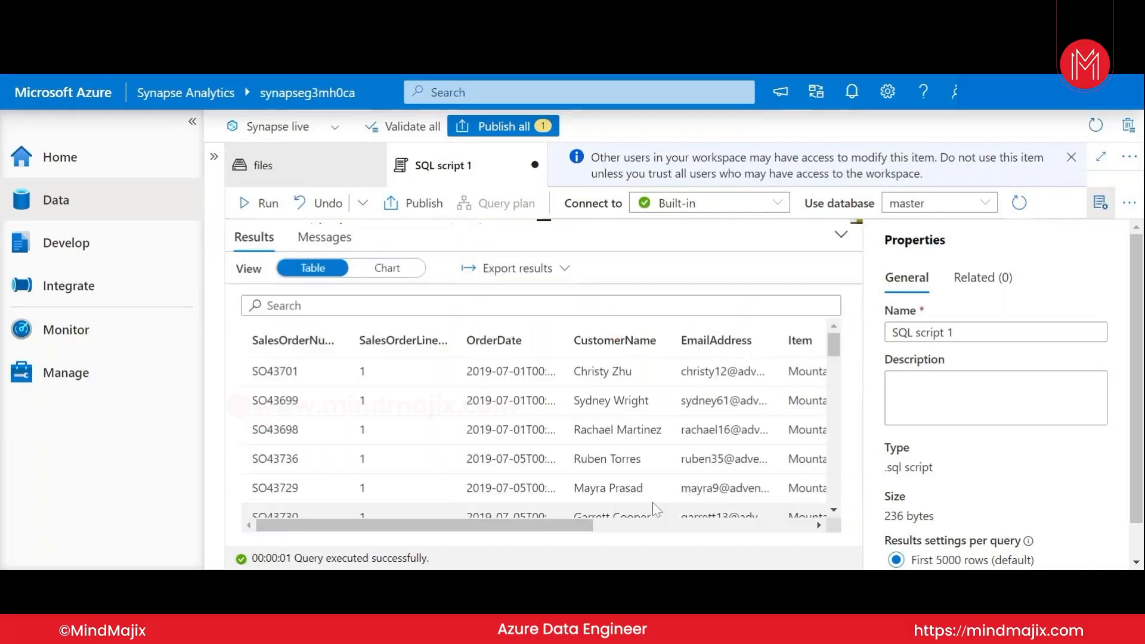
Step: Examine the filtered sales rows across all columns up to TaxAmount and return to the script
left_click_drag(549, 531, 472, 532)
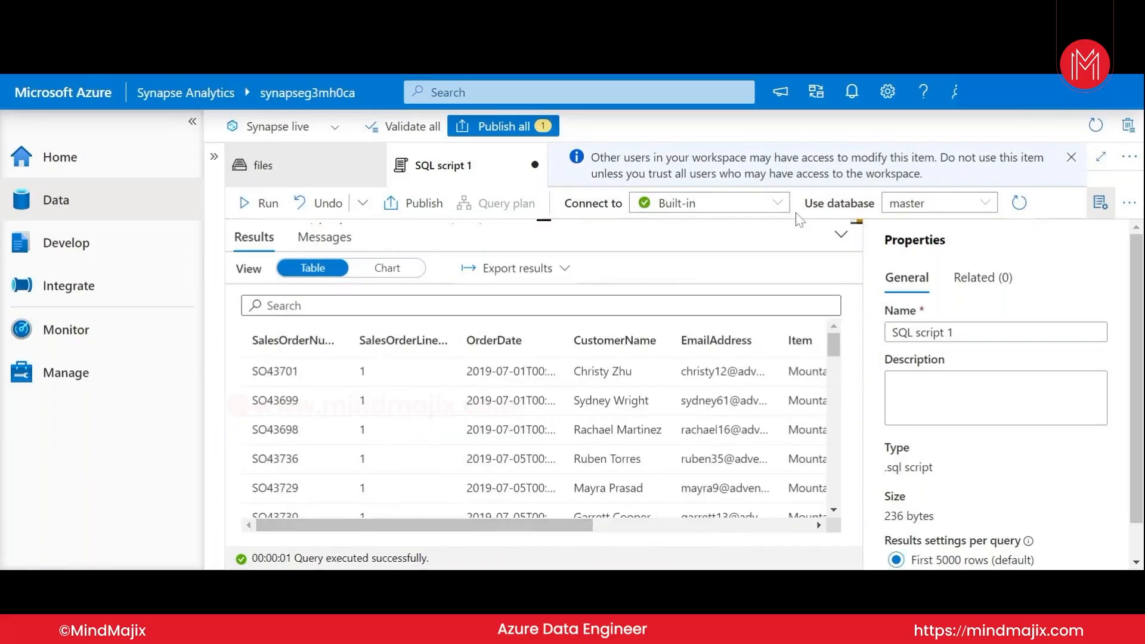
left_click(841, 238)
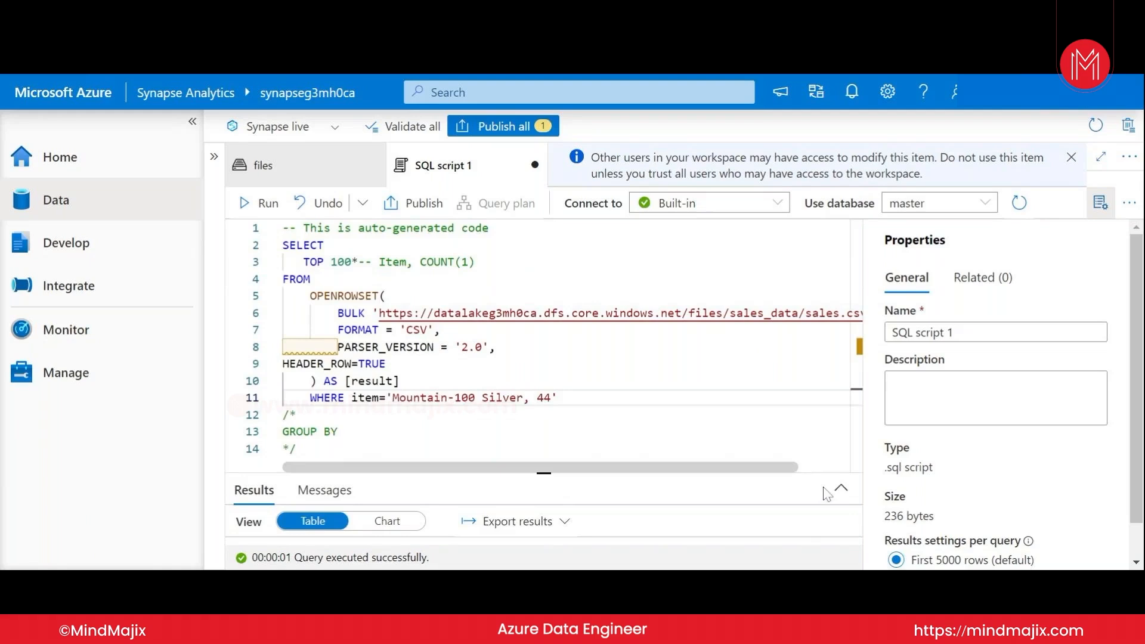
left_click(841, 488)
left_click_drag(568, 527, 812, 531)
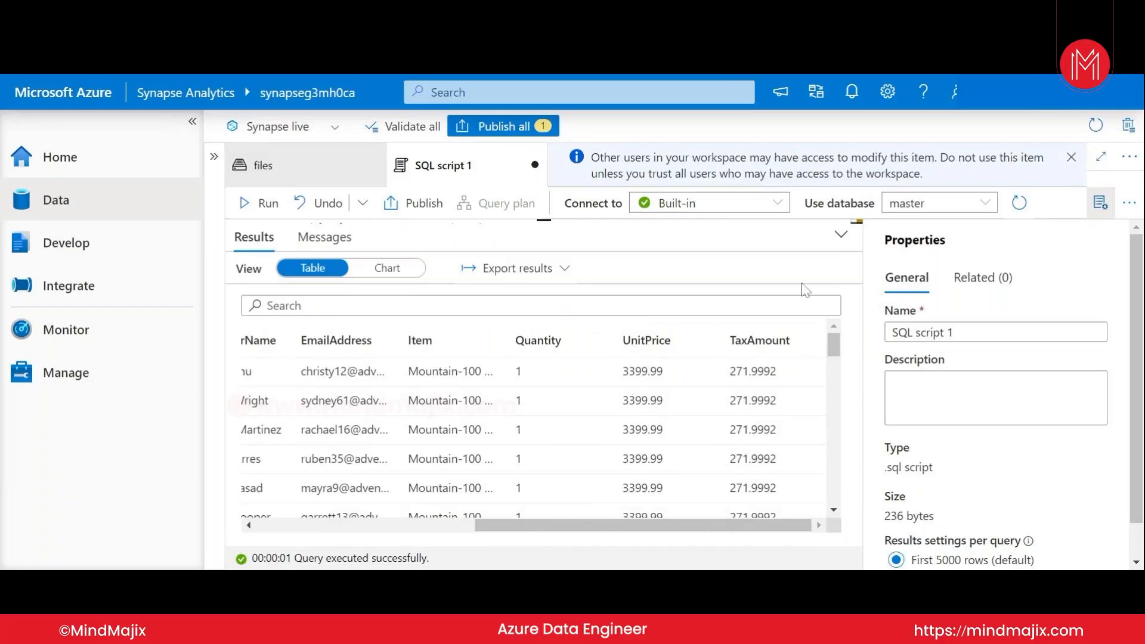
left_click(841, 239)
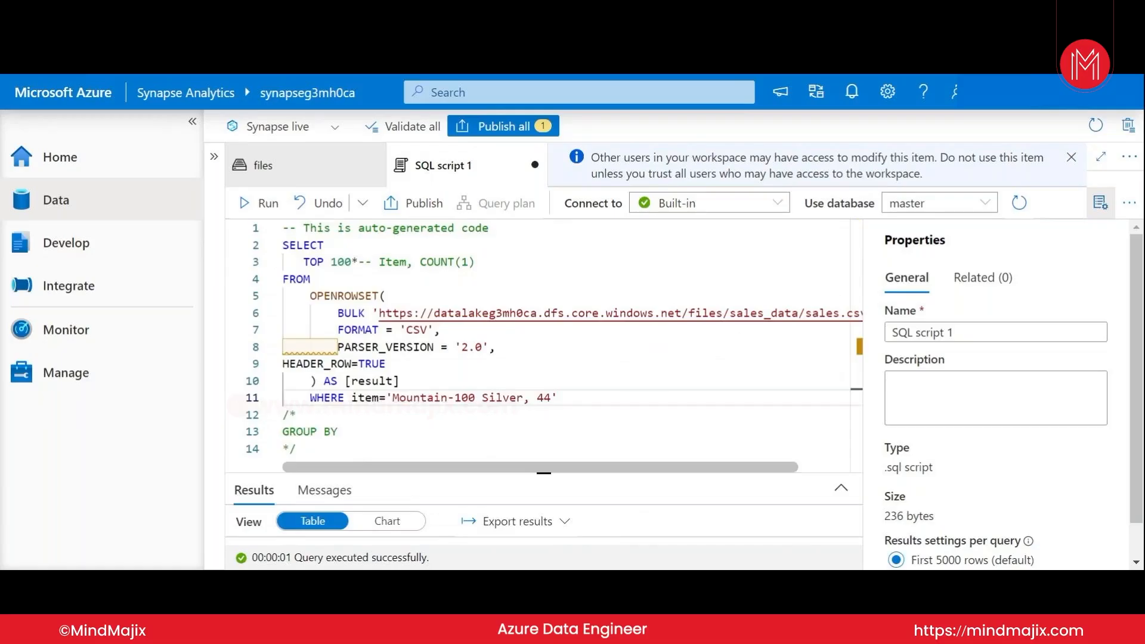
Step: Remove TOP 100*-- and the indentation from line 3 so the SELECT list reads Item, COUNT(1)
left_click(358, 262)
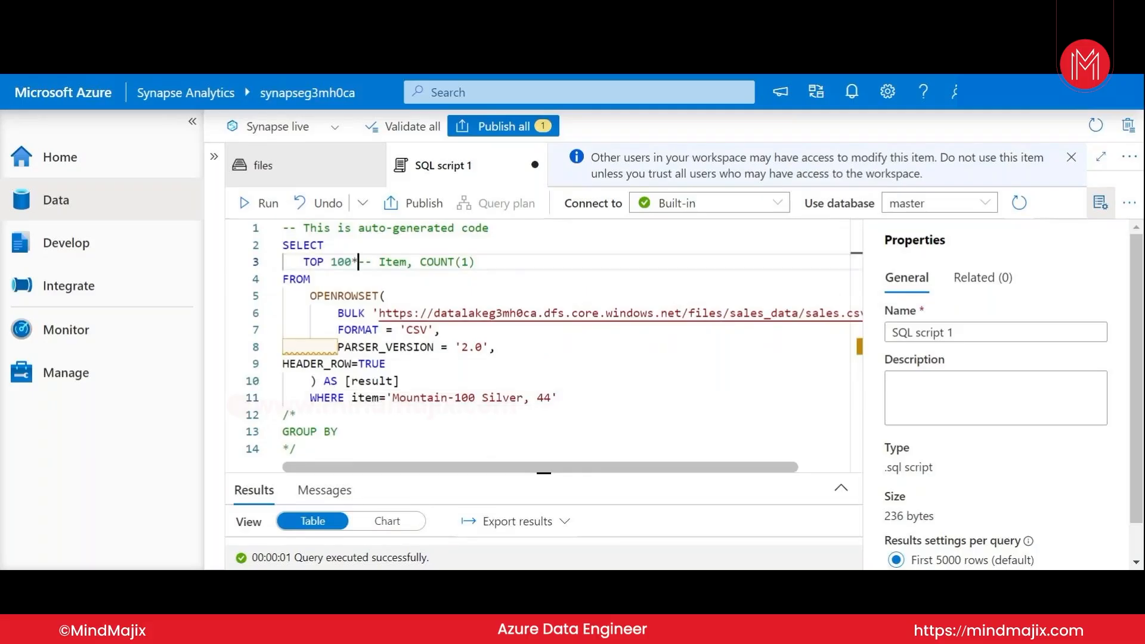
left_click_drag(372, 263, 303, 262)
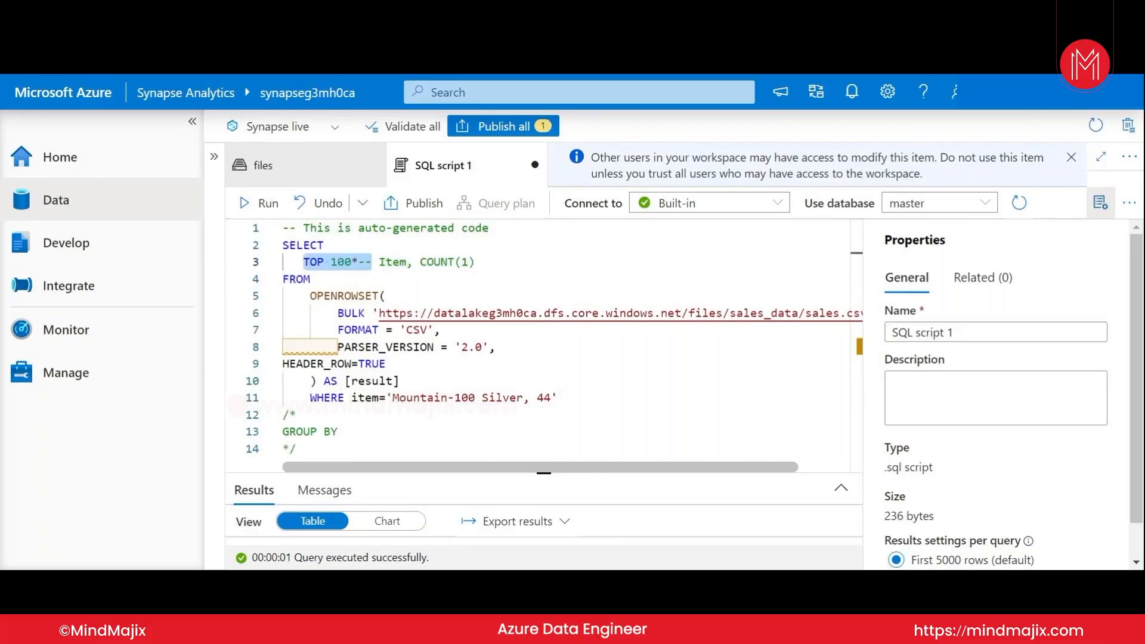
key("BackSpace")
left_click(303, 279)
left_click(309, 261)
key("BackSpace")
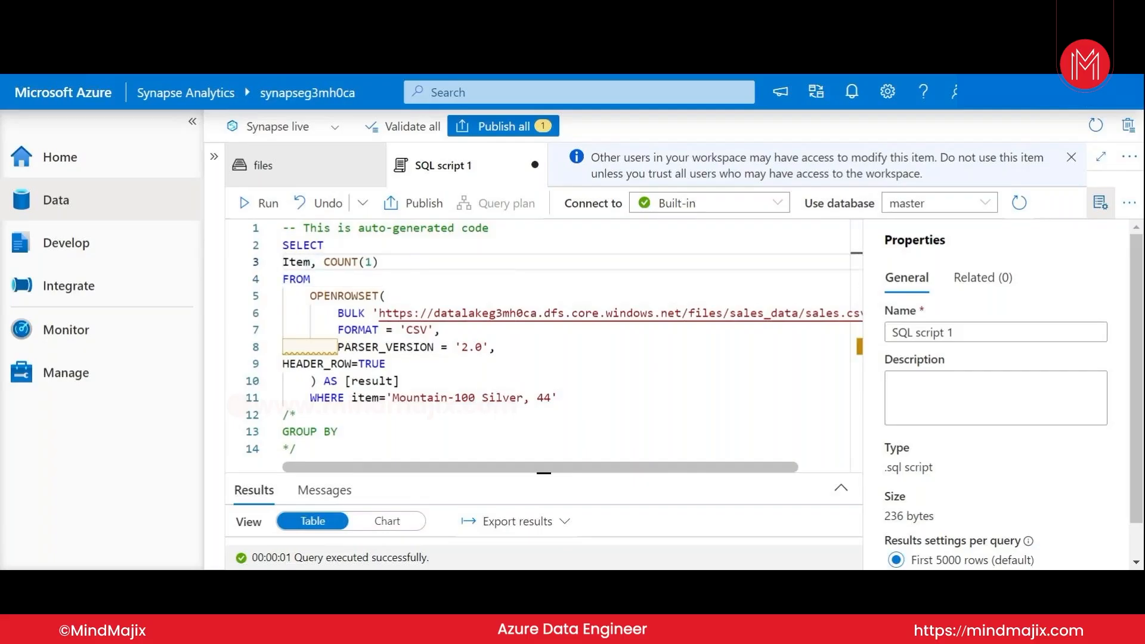
Step: Uncomment the GROUP BY line by deleting the /* and */ markers and their lines
left_click(298, 415)
key("BackSpace")
key("BackSpace")
key("BackSpace")
key("BackSpace")
key("BackSpace")
key("BackSpace")
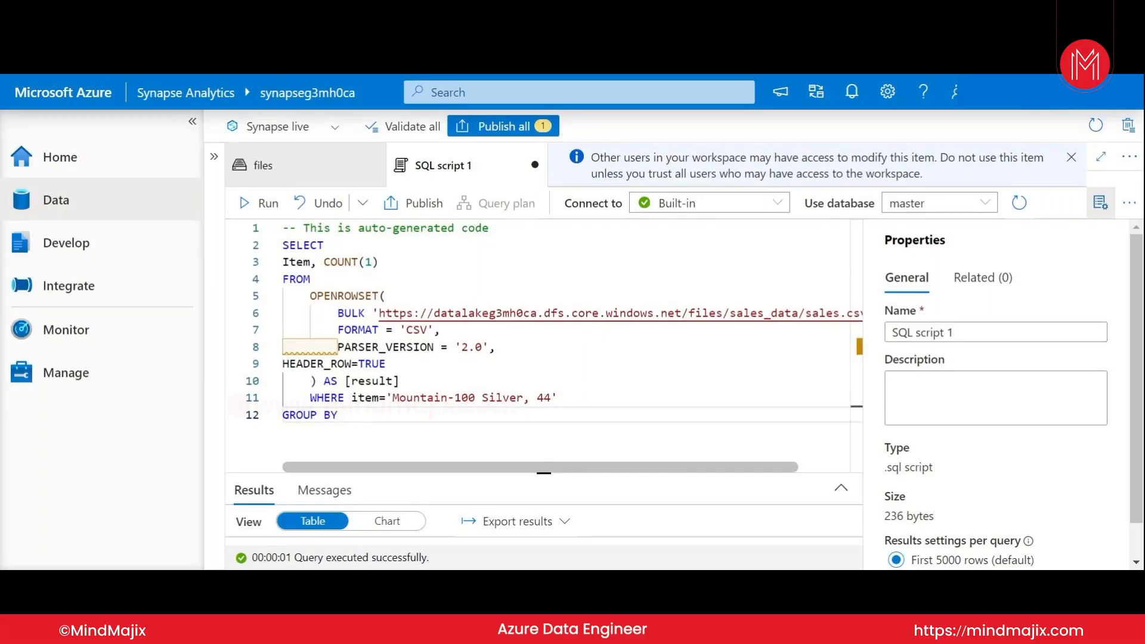
Step: Complete the GROUP BY clause with item and run the query to view the count for the filtered item
type("item")
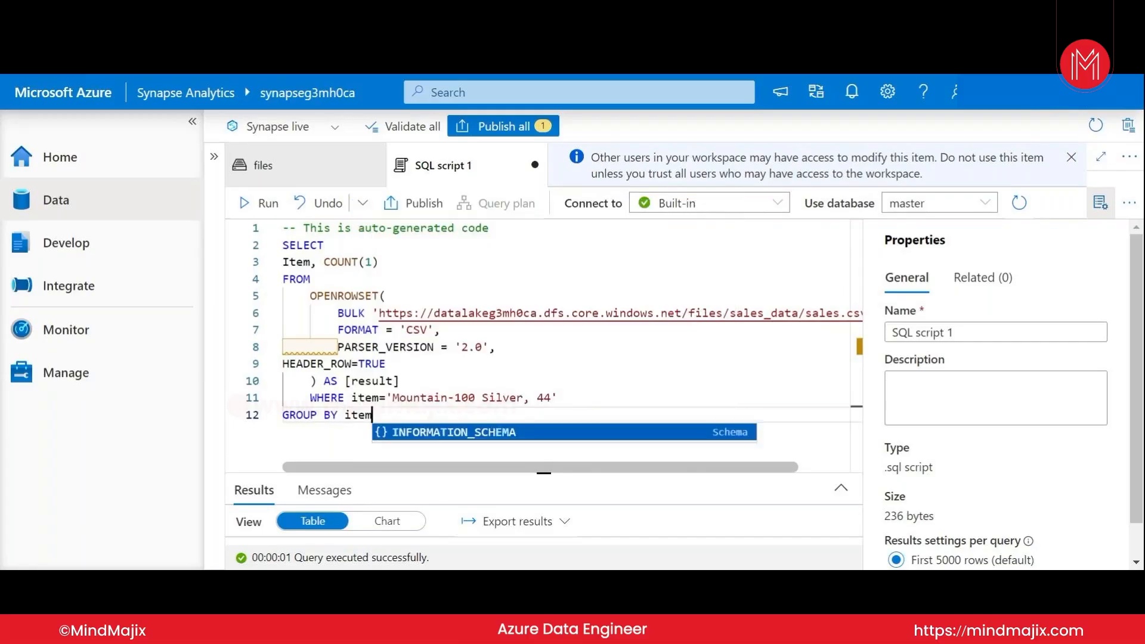
type("=")
key("BackSpace")
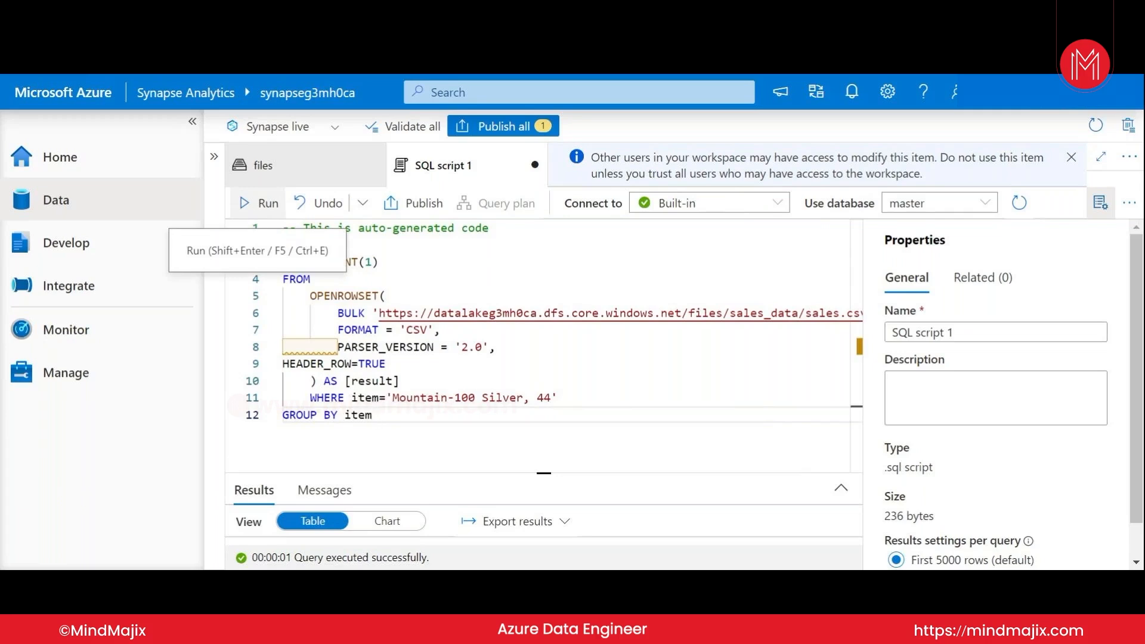
left_click(256, 206)
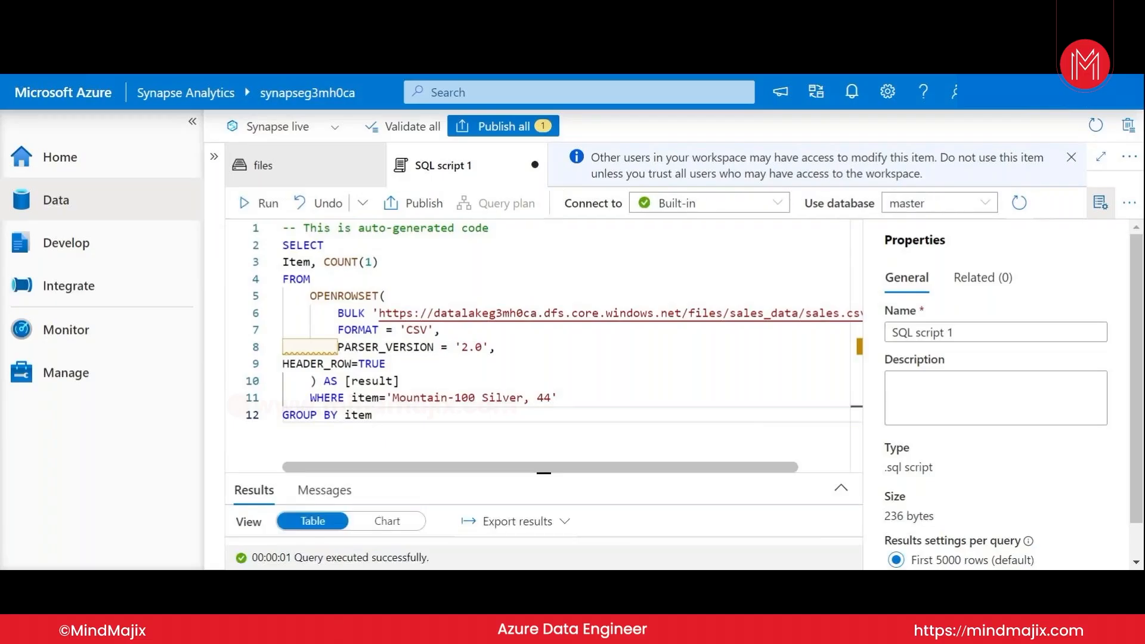
left_click(841, 489)
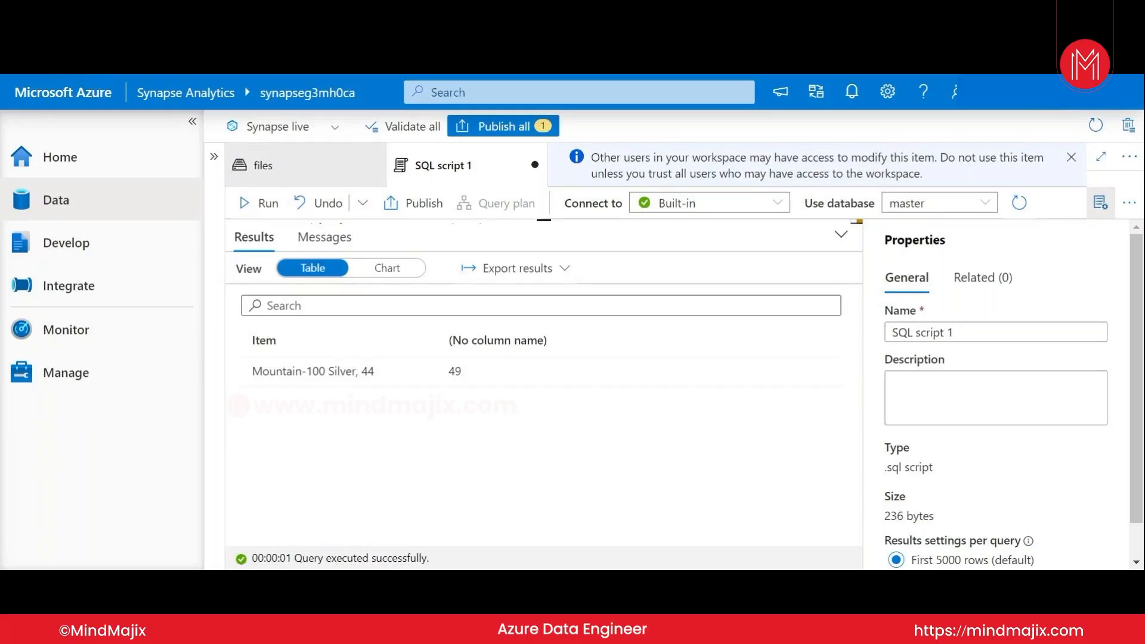
left_click(839, 235)
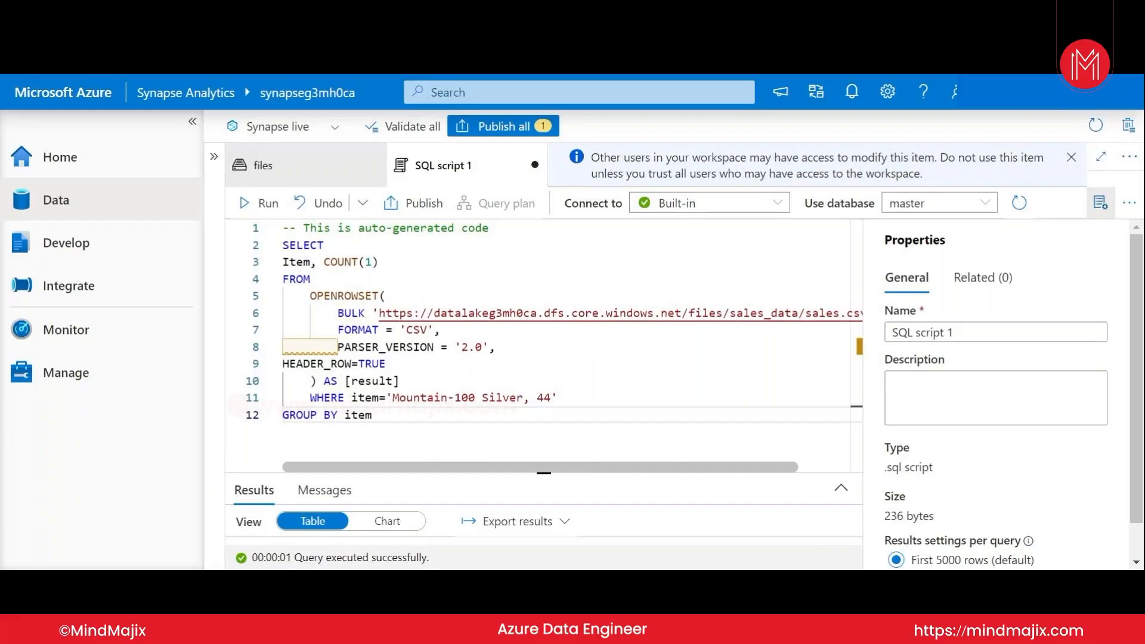
Step: Give the COUNT(1) column the alias 'total' and run the query to view the named column
left_click(382, 263)
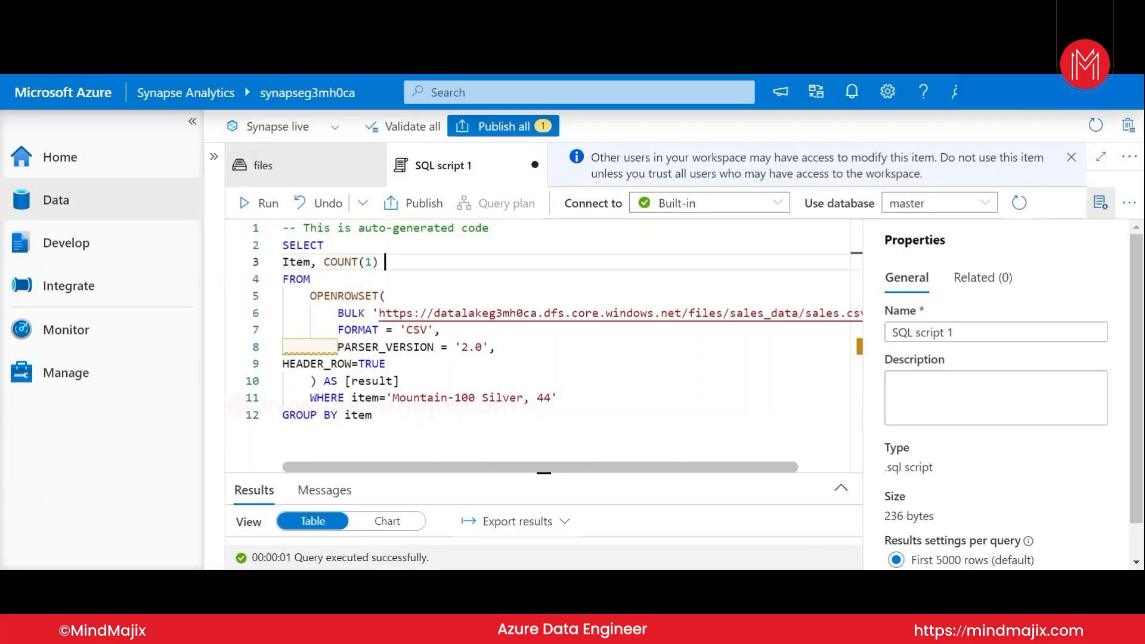
type("total")
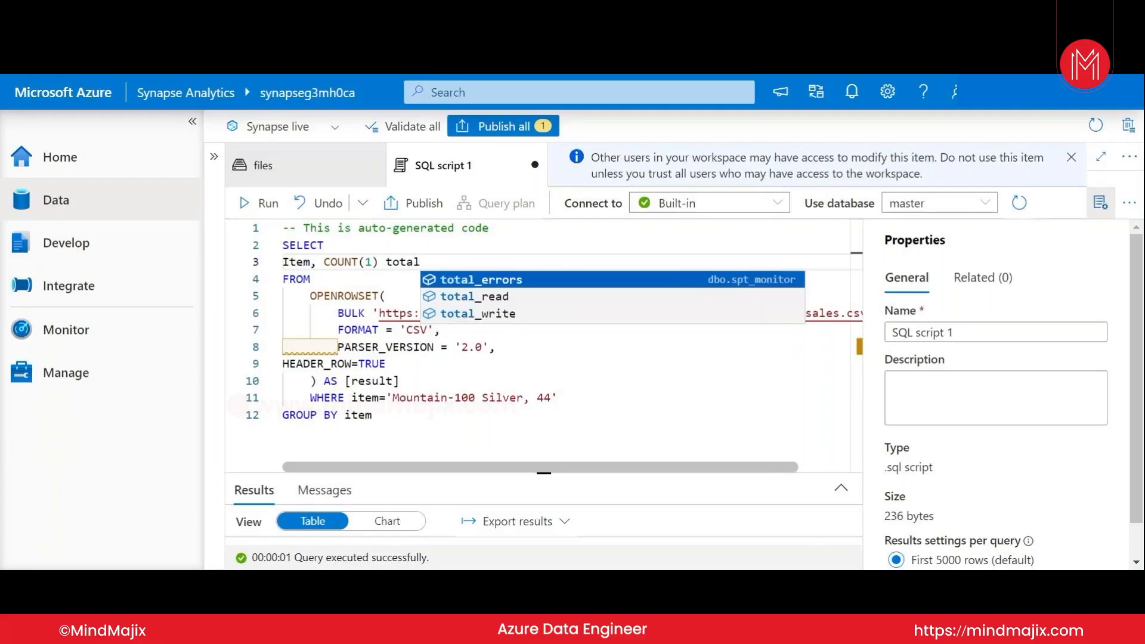
left_click(387, 262)
type("'")
left_click(427, 262)
type("'")
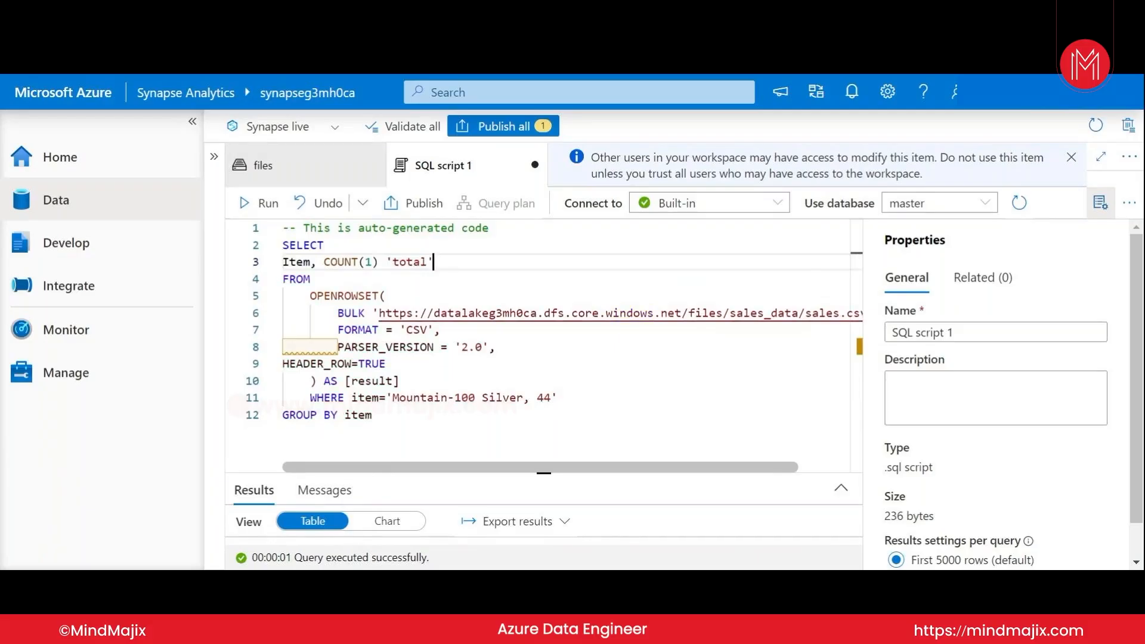
left_click(246, 210)
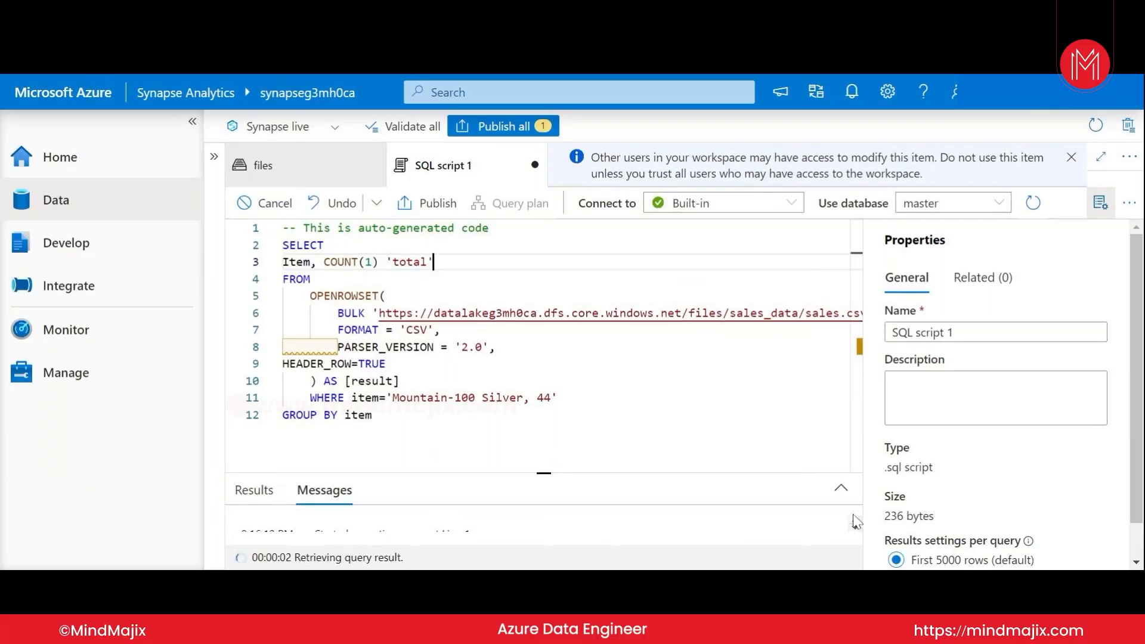
left_click(841, 488)
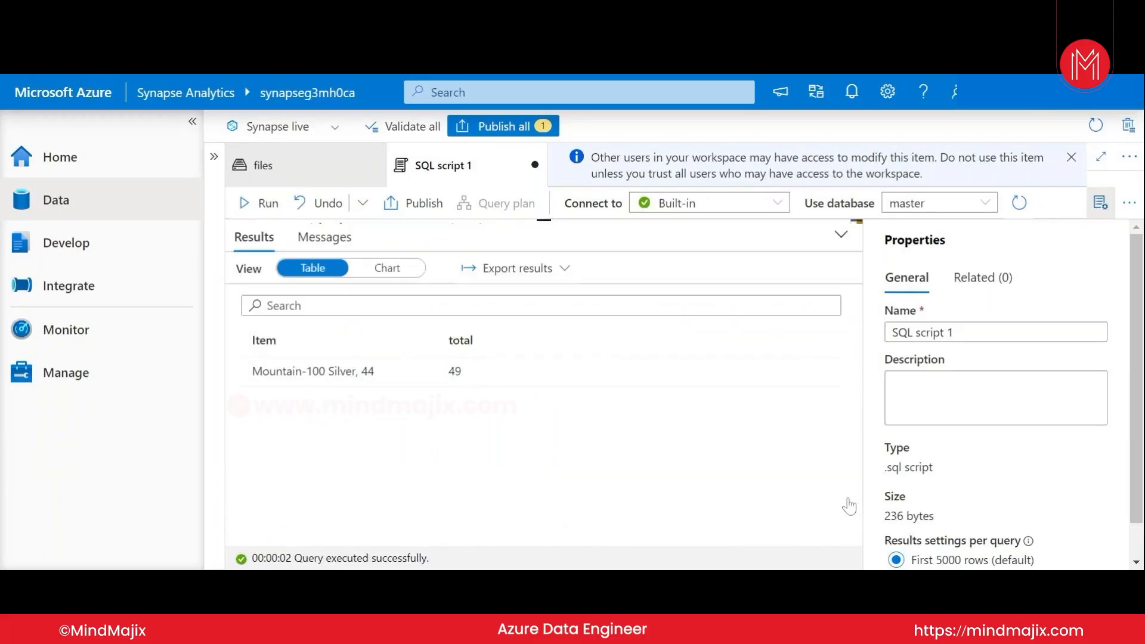
left_click(838, 235)
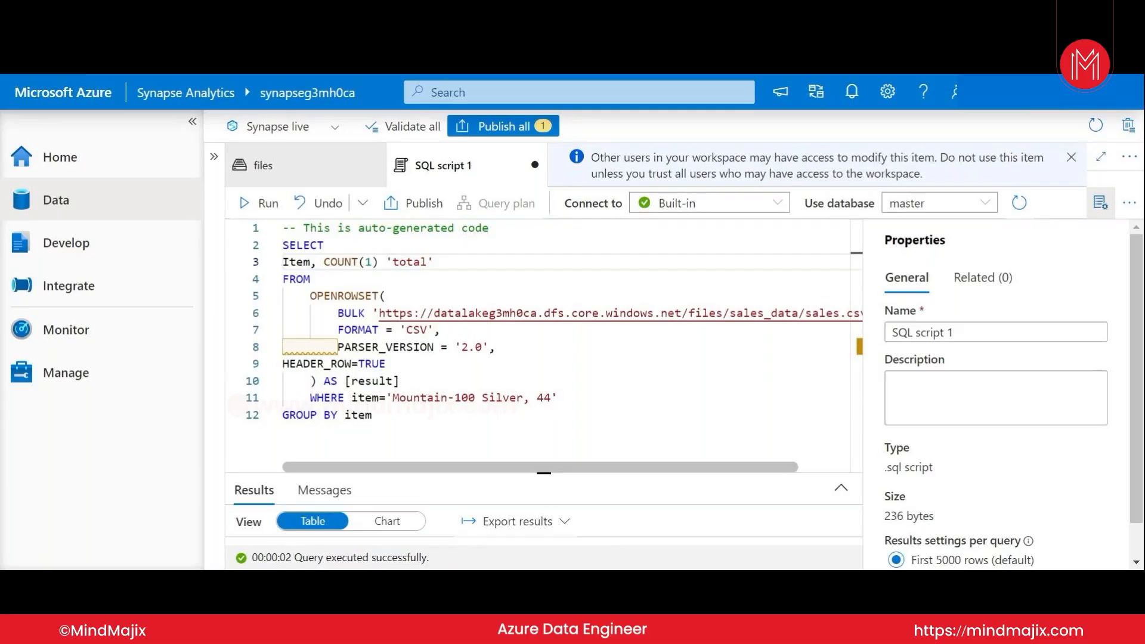
Step: Add SUM(unitprice) to the SELECT list after 'total' and run the query to view the summed price
mouse_move(341, 262)
type(", sum")
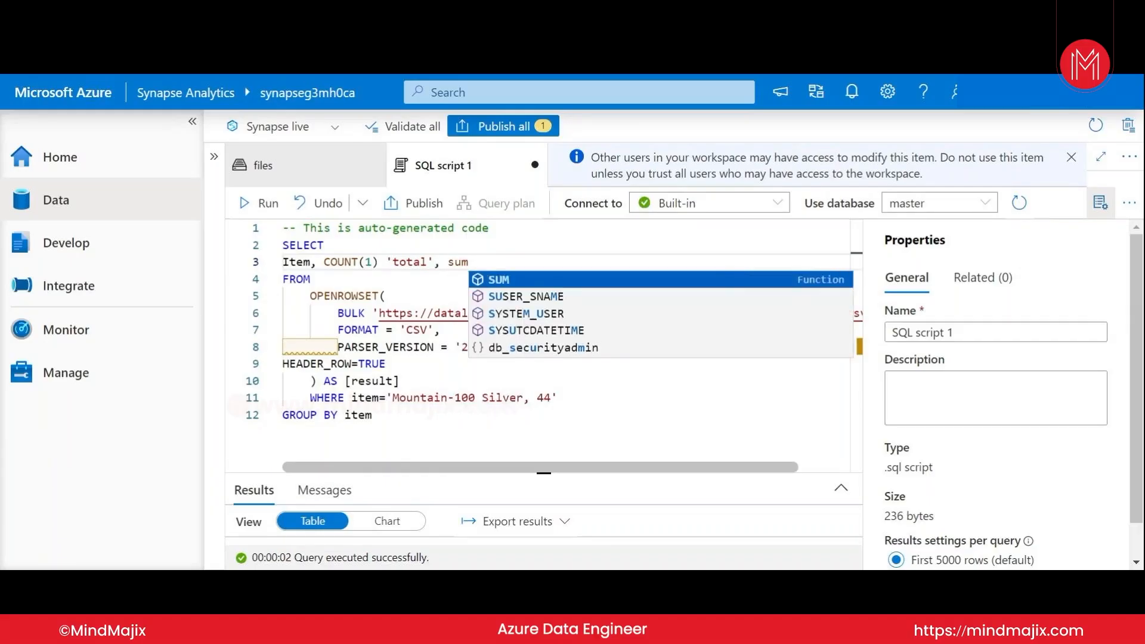
key("Tab")
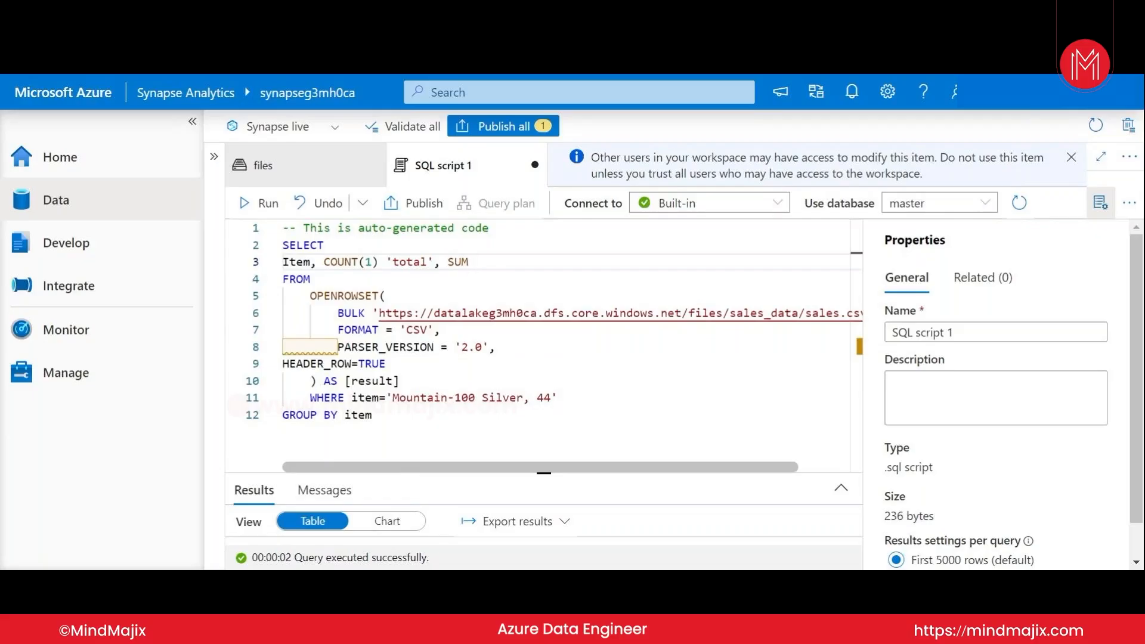
type("(u")
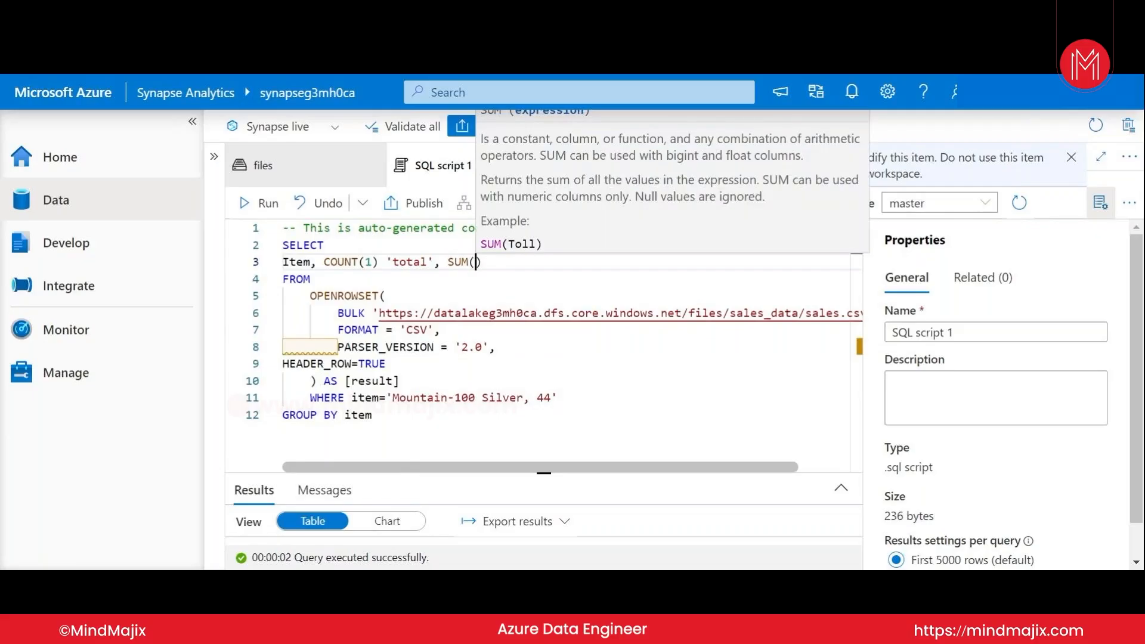
type("nitp")
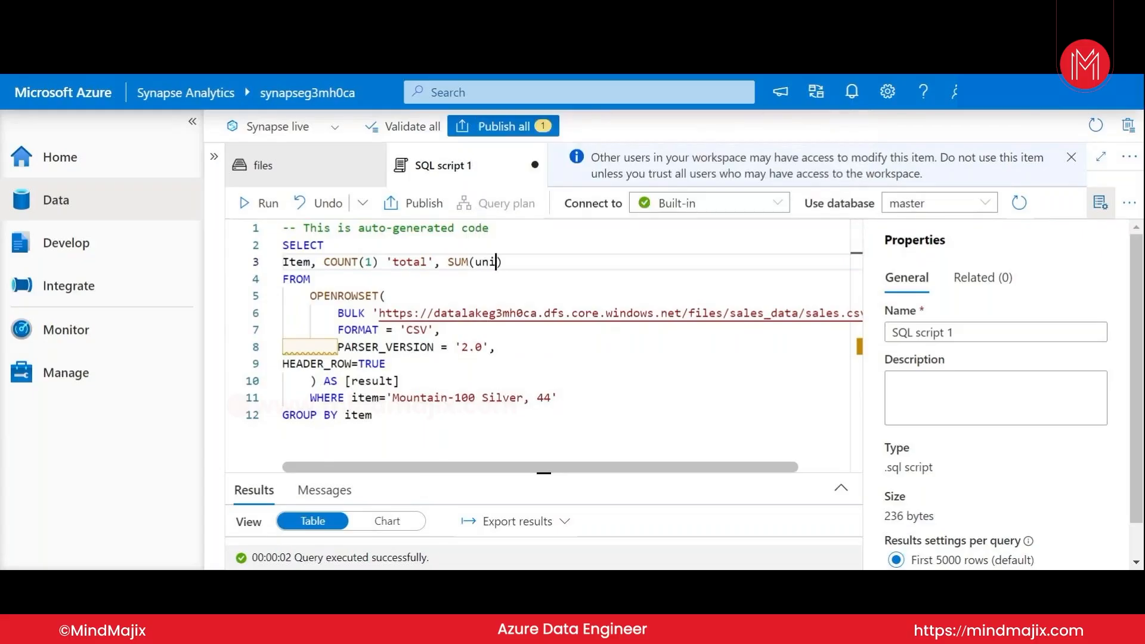
type("rice)")
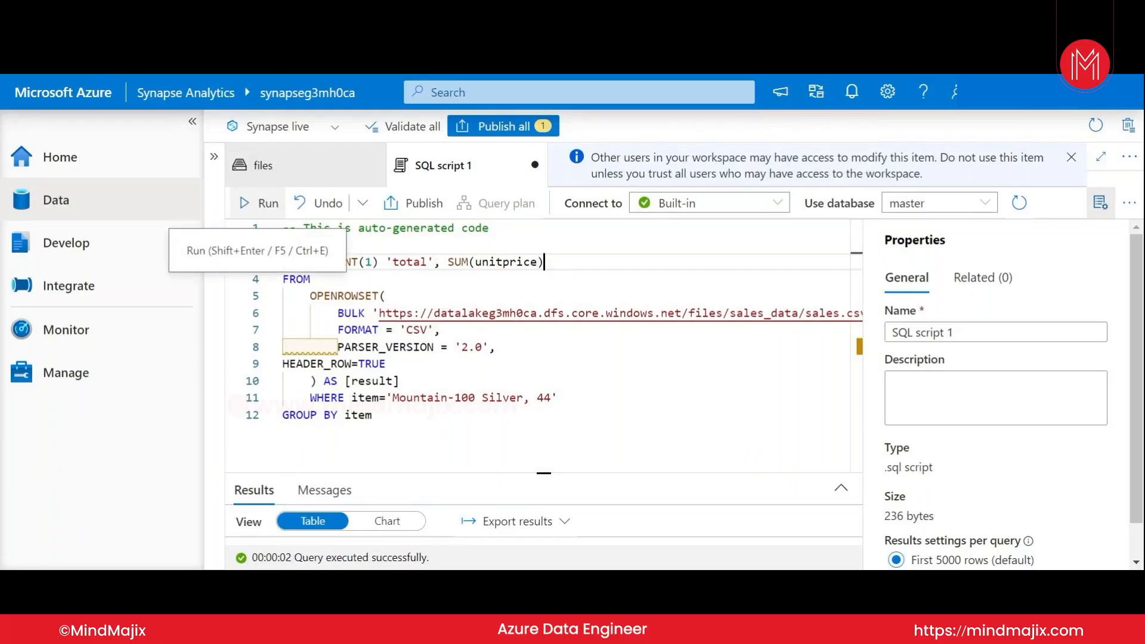
left_click(259, 202)
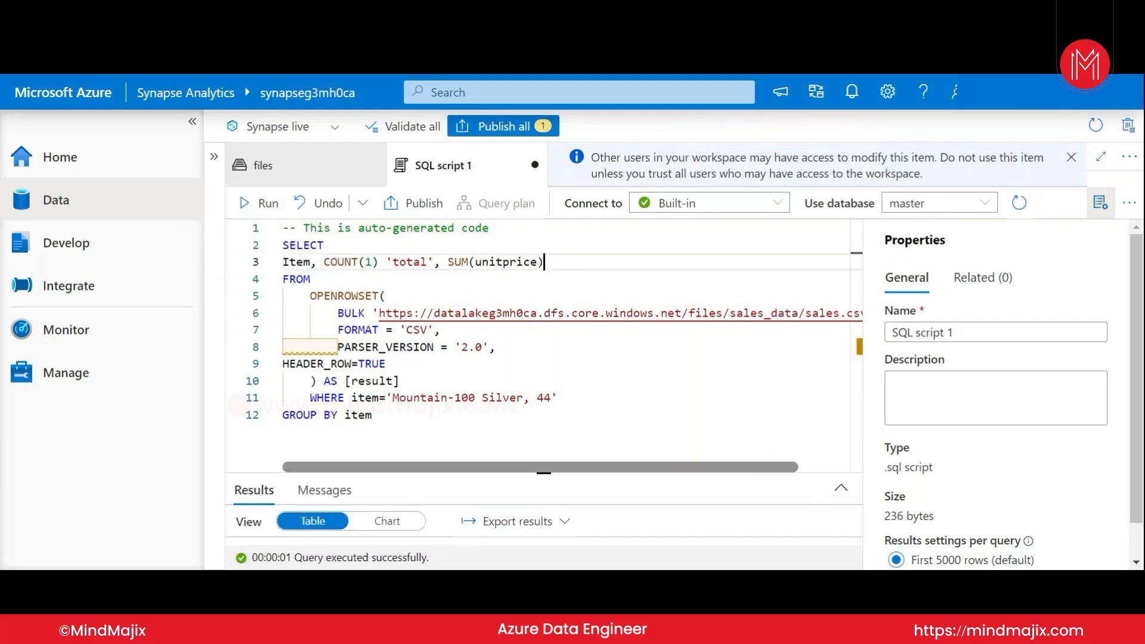
left_click(844, 501)
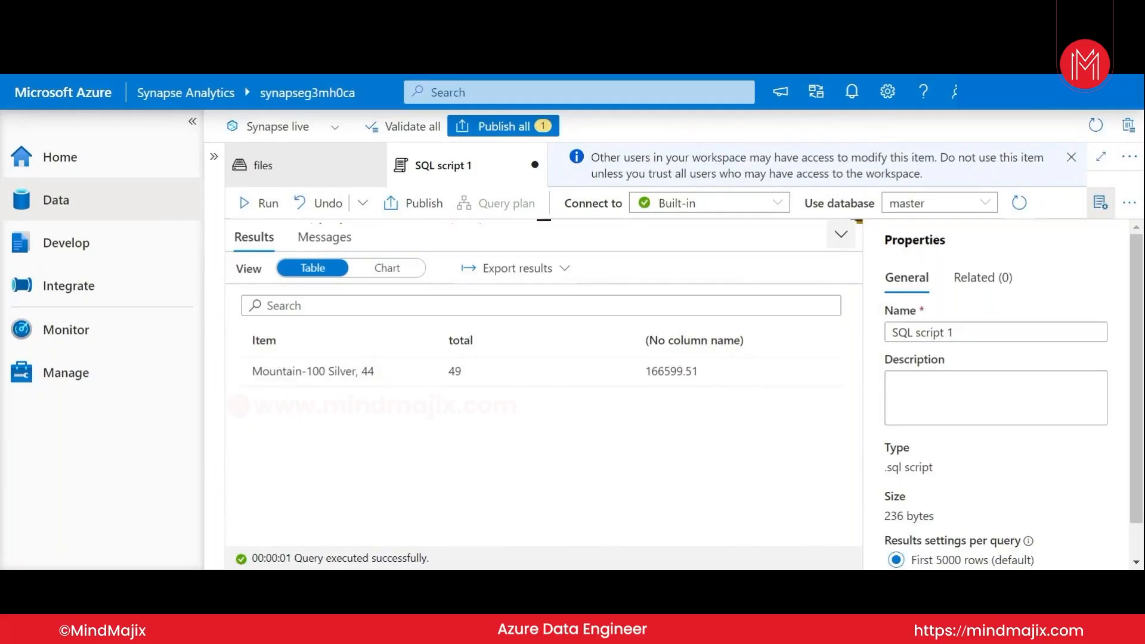
left_click(840, 235)
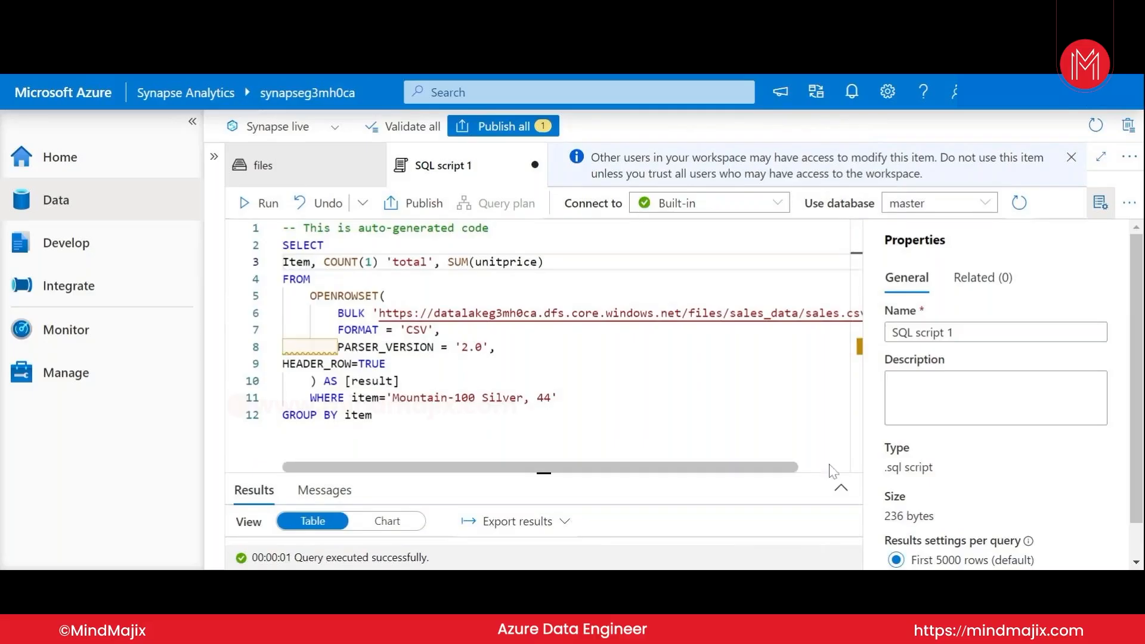
left_click(840, 487)
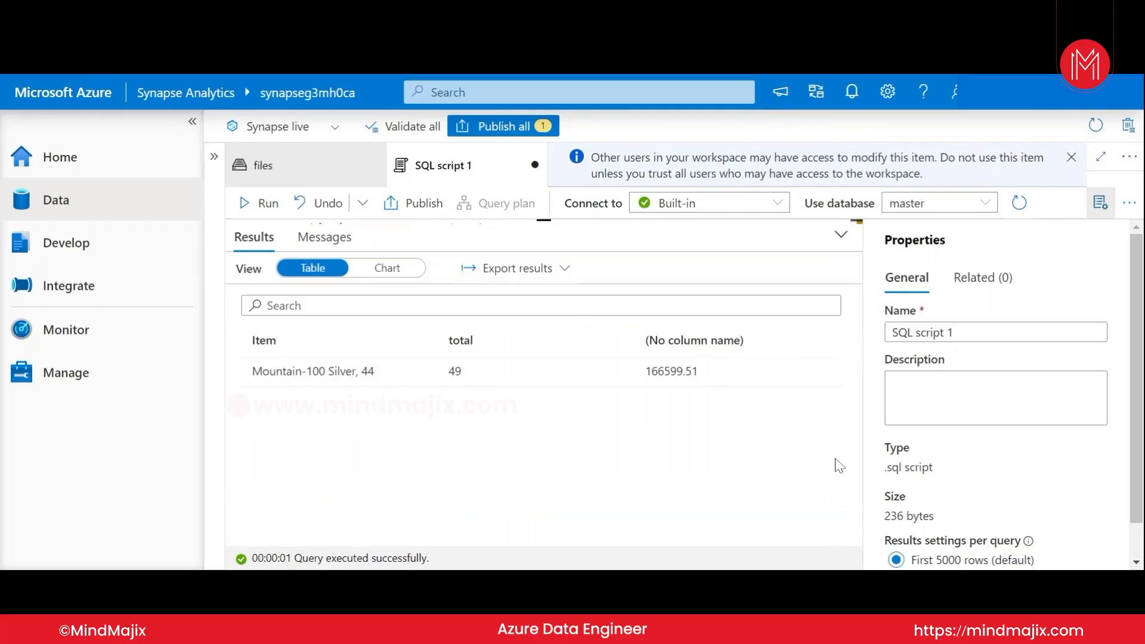
left_click(832, 244)
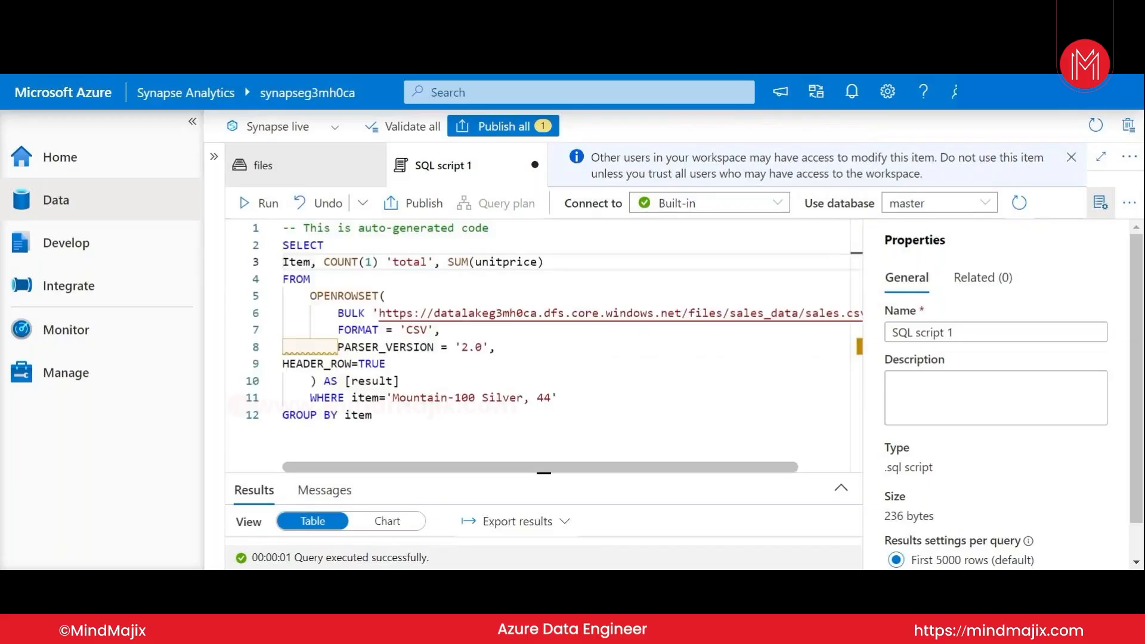
left_click(840, 488)
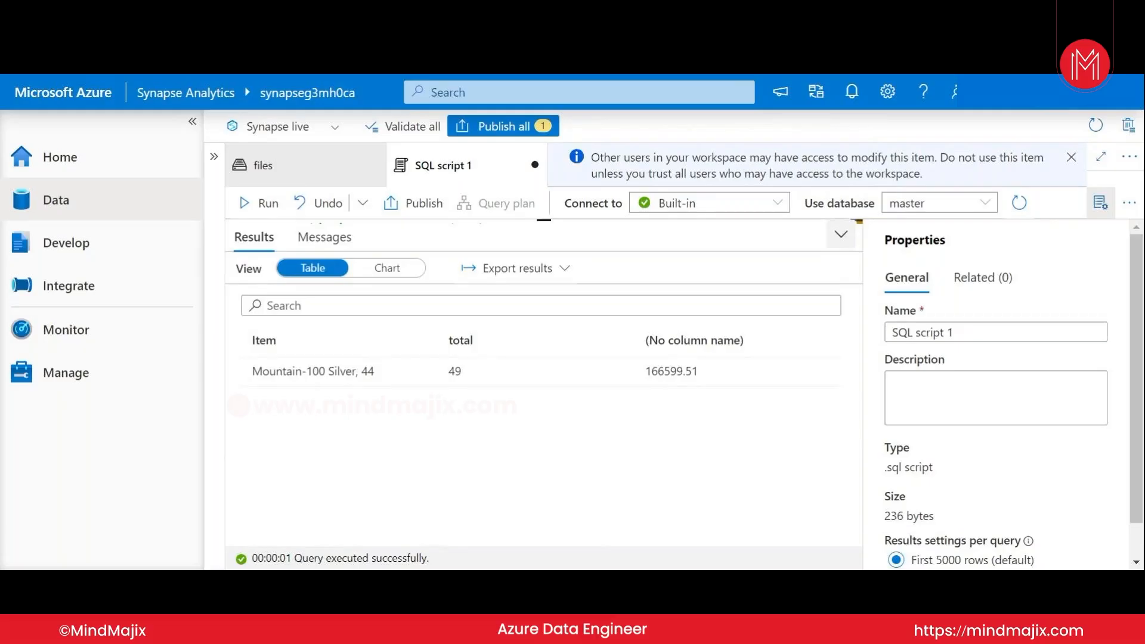
Step: Give the SUM(unitprice) column the alias 'sum' and run the query to view the renamed column
left_click(842, 235)
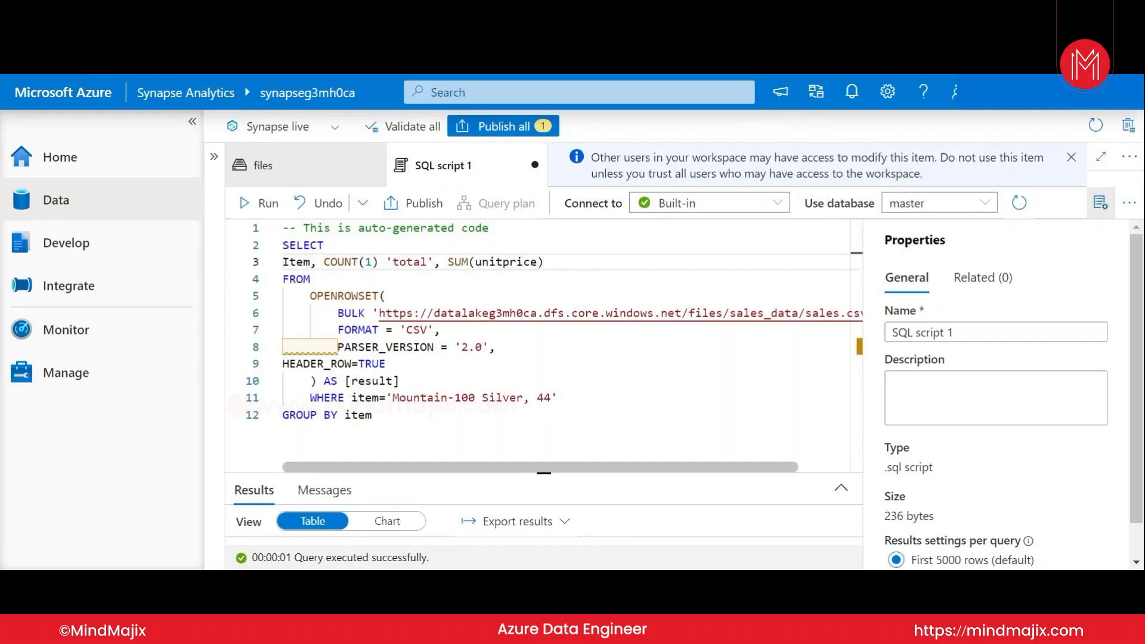
type("'sum'")
left_click(244, 203)
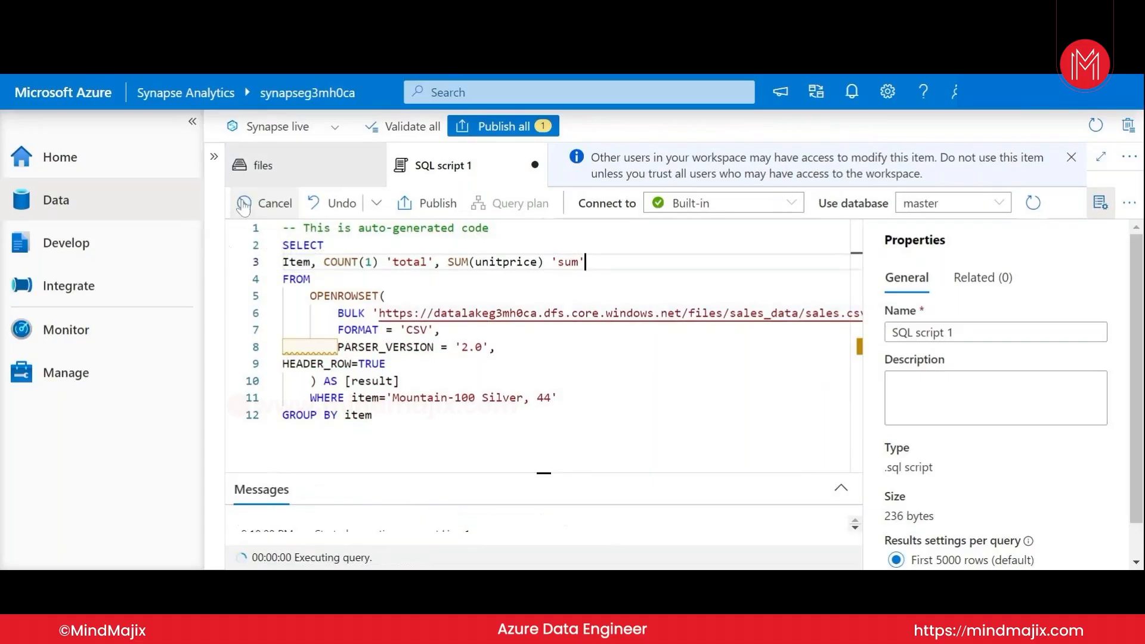
left_click(841, 489)
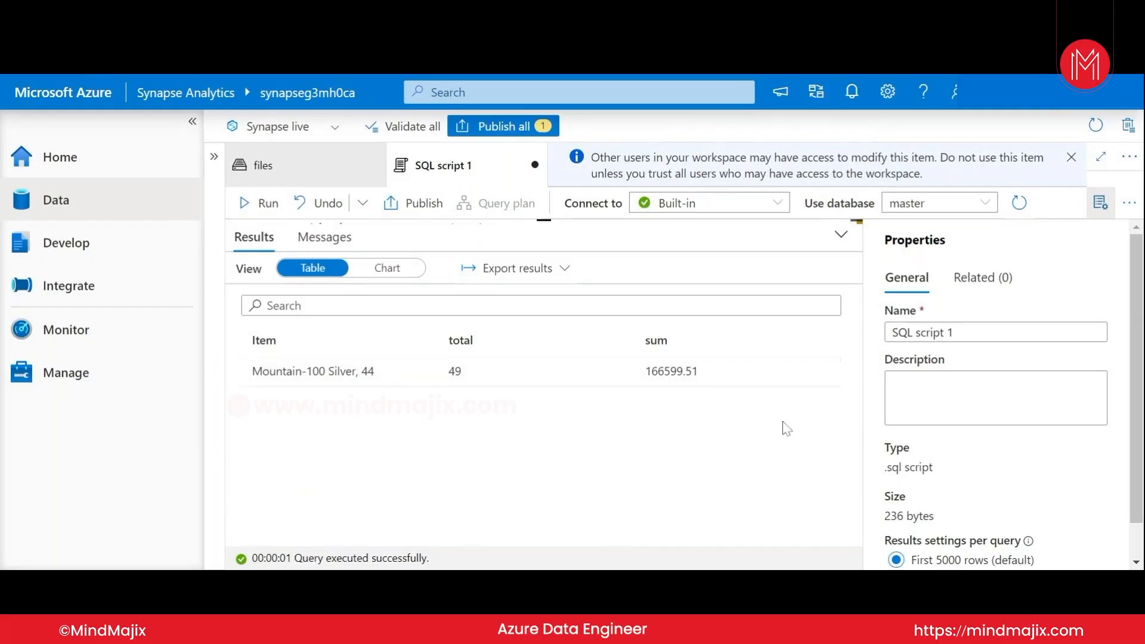
Step: Comment out the WHERE item filter line with -- and run the query to view the aggregates for all items
left_click(841, 235)
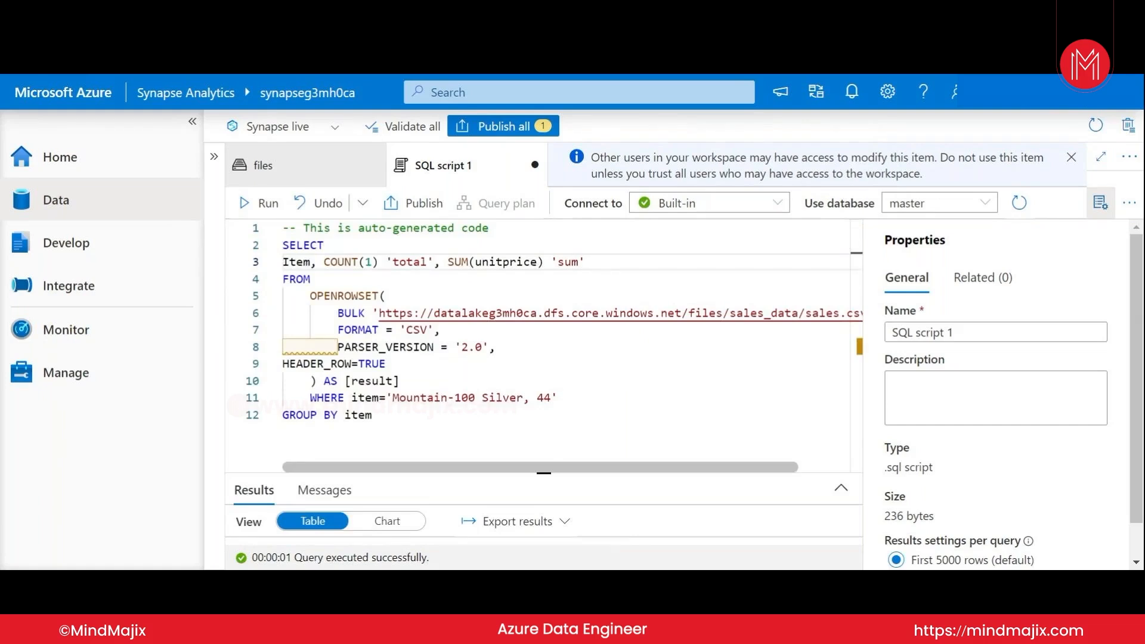
left_click(558, 397)
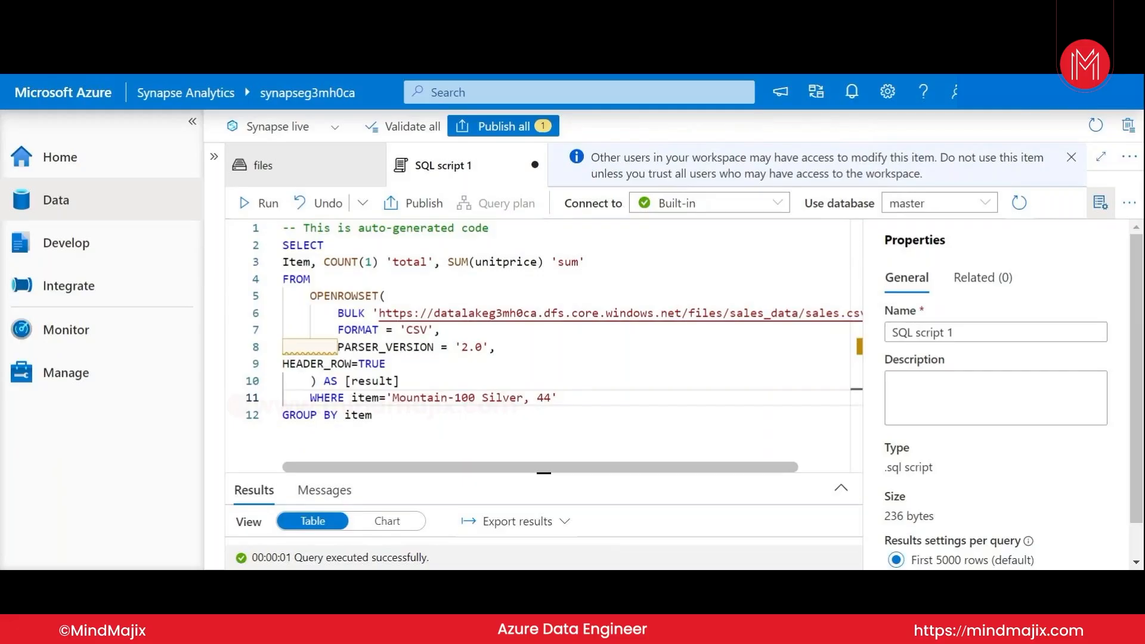
left_click(310, 397)
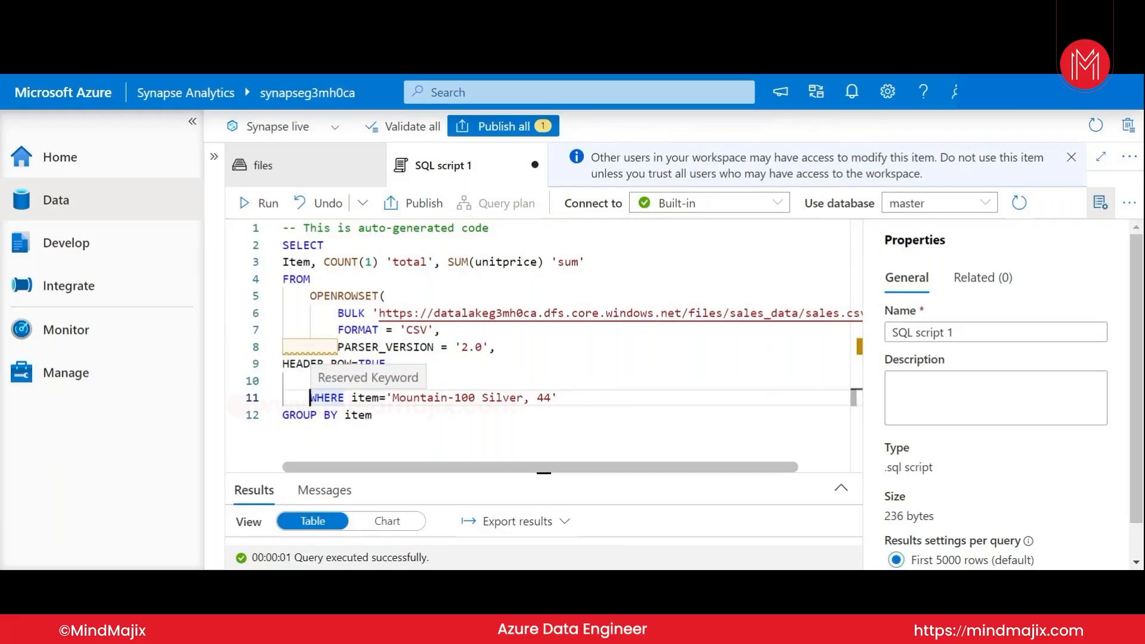
type("--")
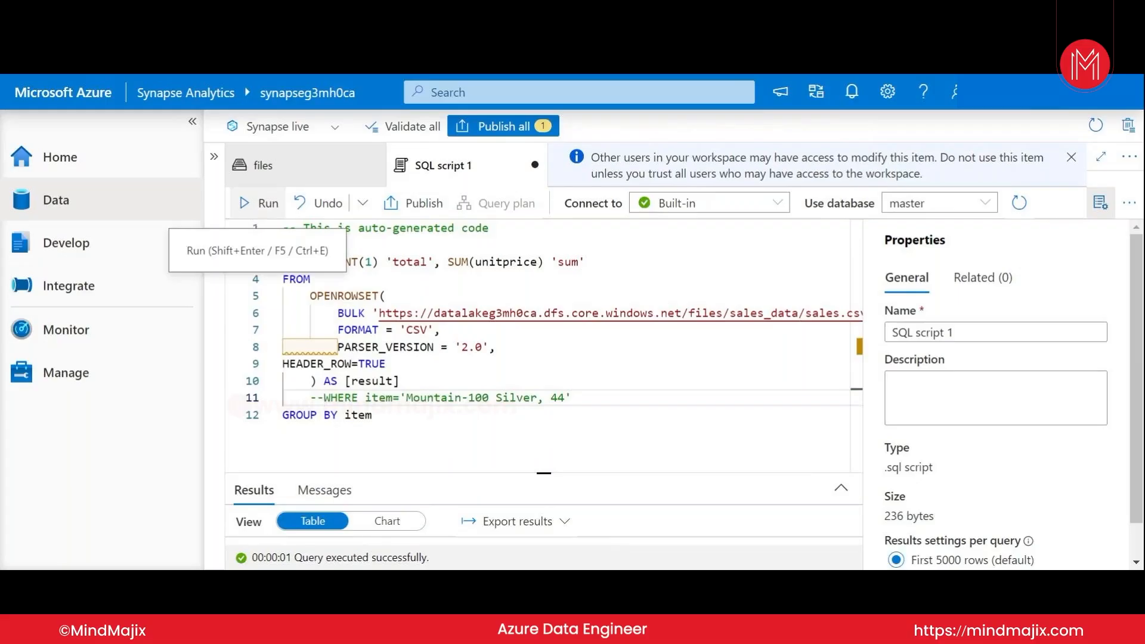
left_click(262, 202)
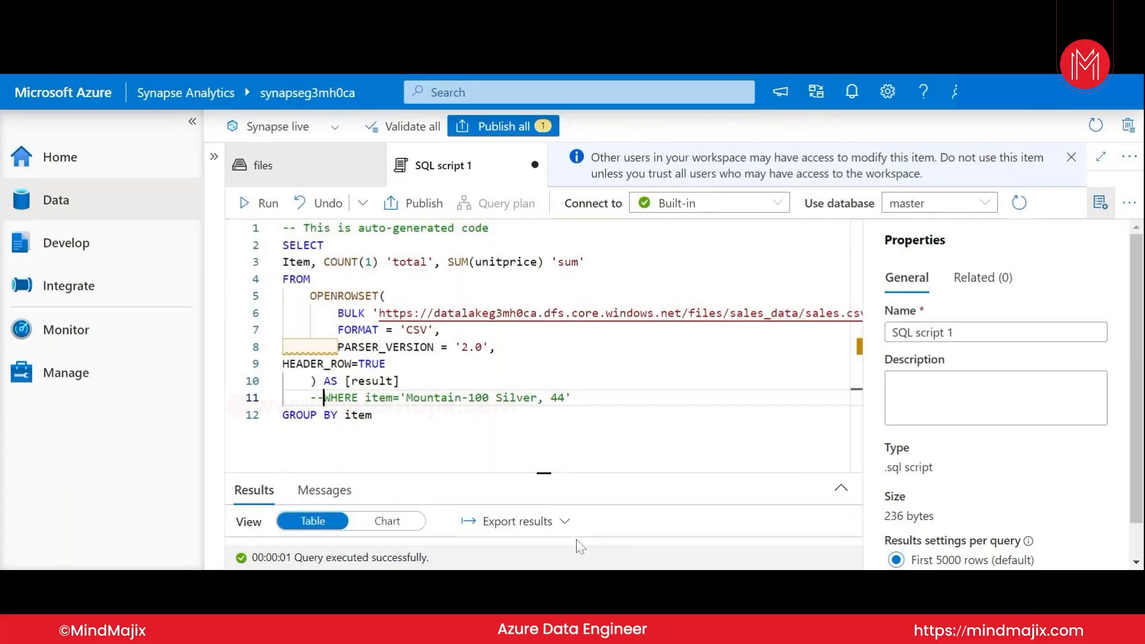
left_click(840, 488)
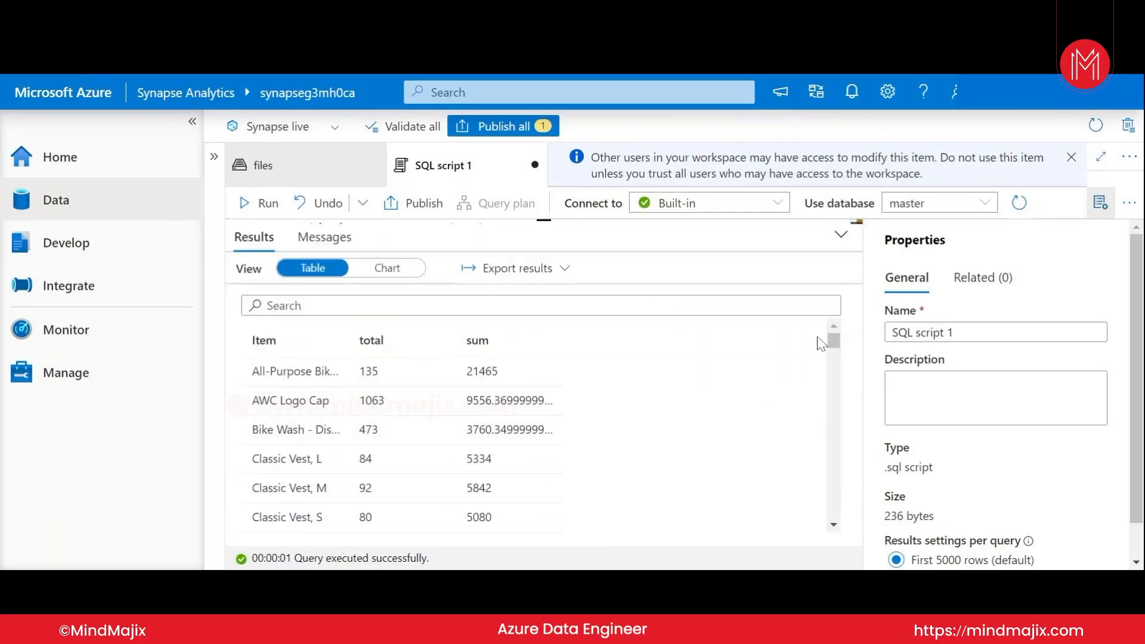
Step: Examine the total and sum values per item throughout the grouped results, and return to the query
left_click(840, 234)
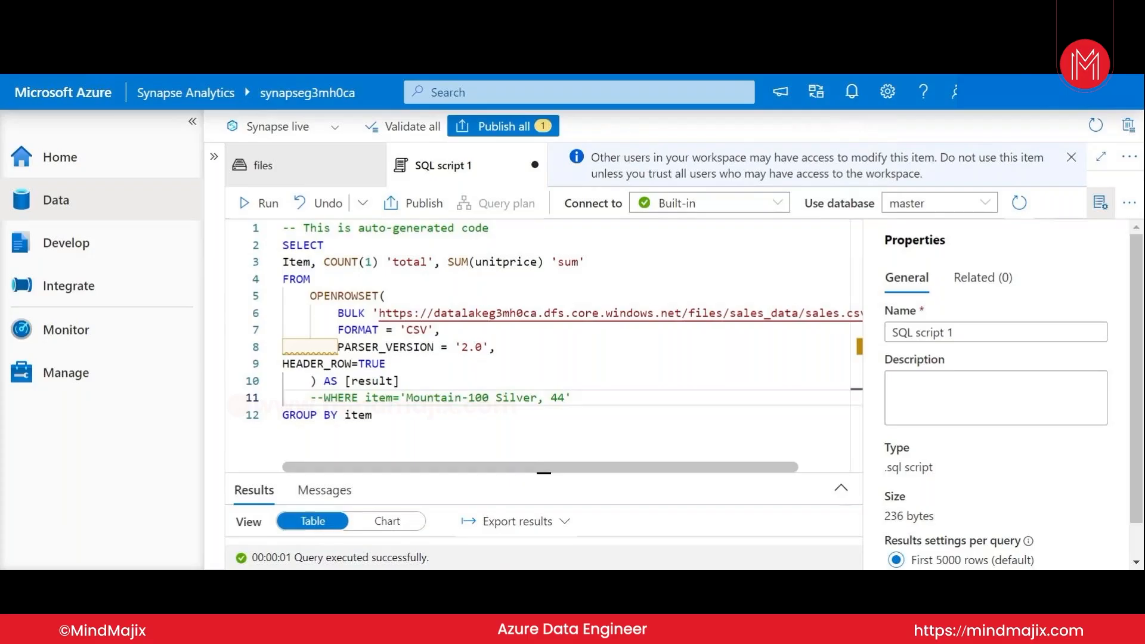
left_click(841, 488)
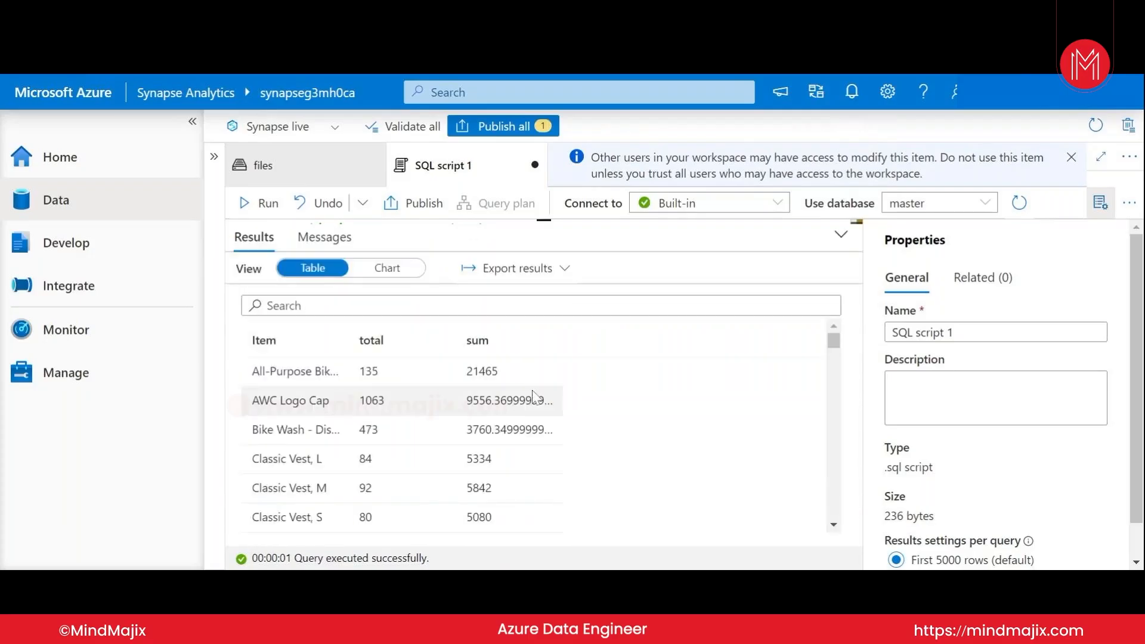
scroll(321, 424, "down", 3)
scroll(321, 425, "down", 6)
scroll(321, 425, "down", 8)
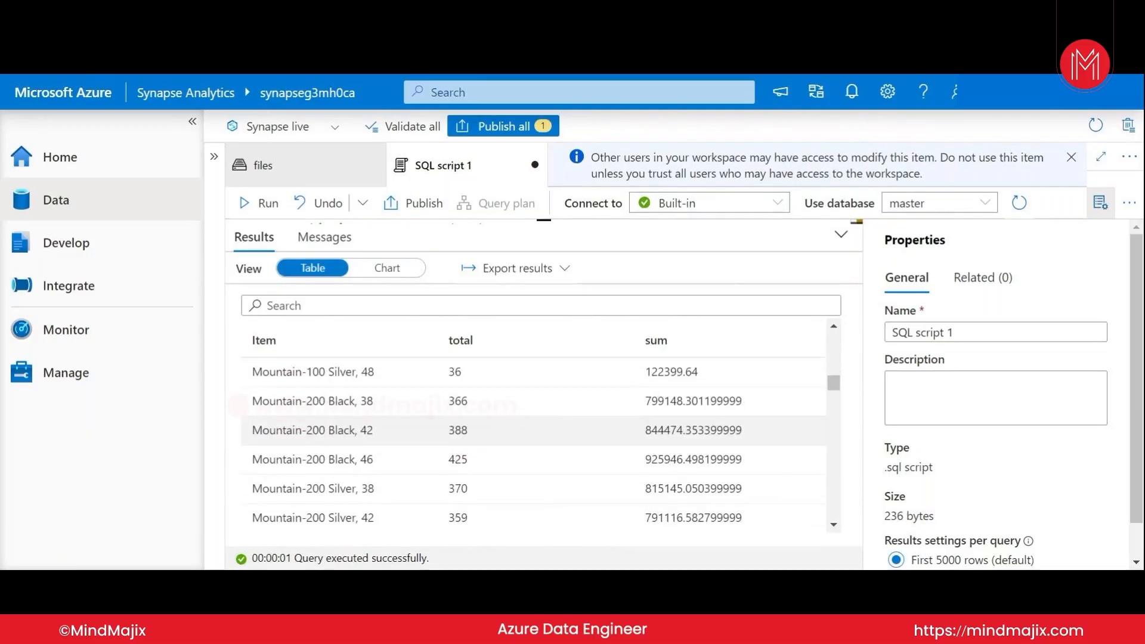
scroll(321, 424, "down", 6)
scroll(321, 417, "down", 3)
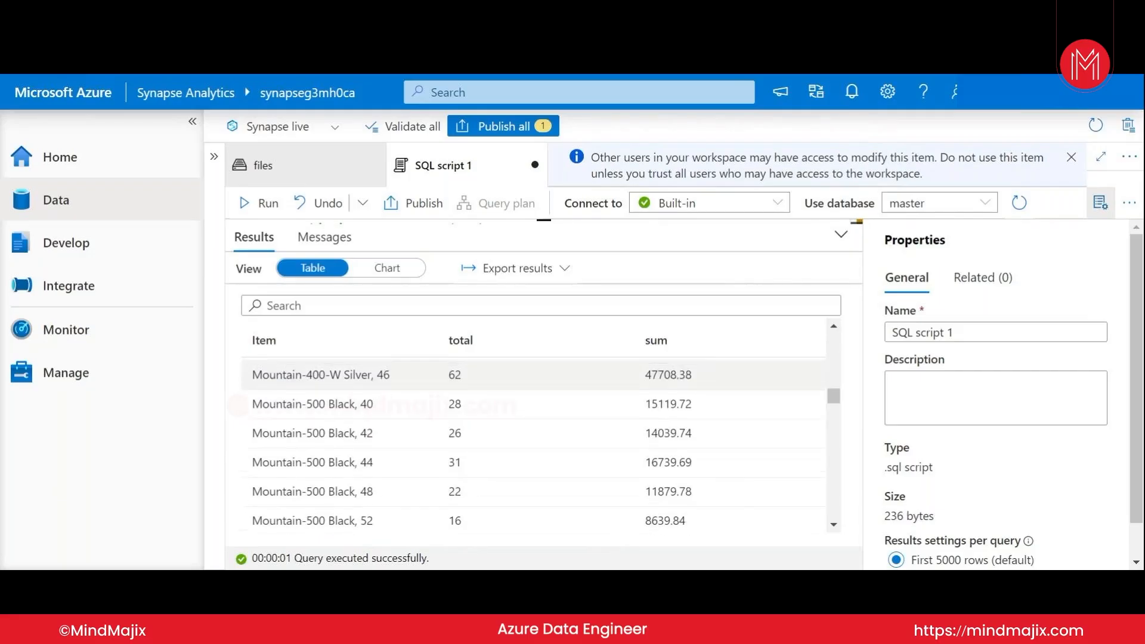
scroll(533, 445, "up", 20)
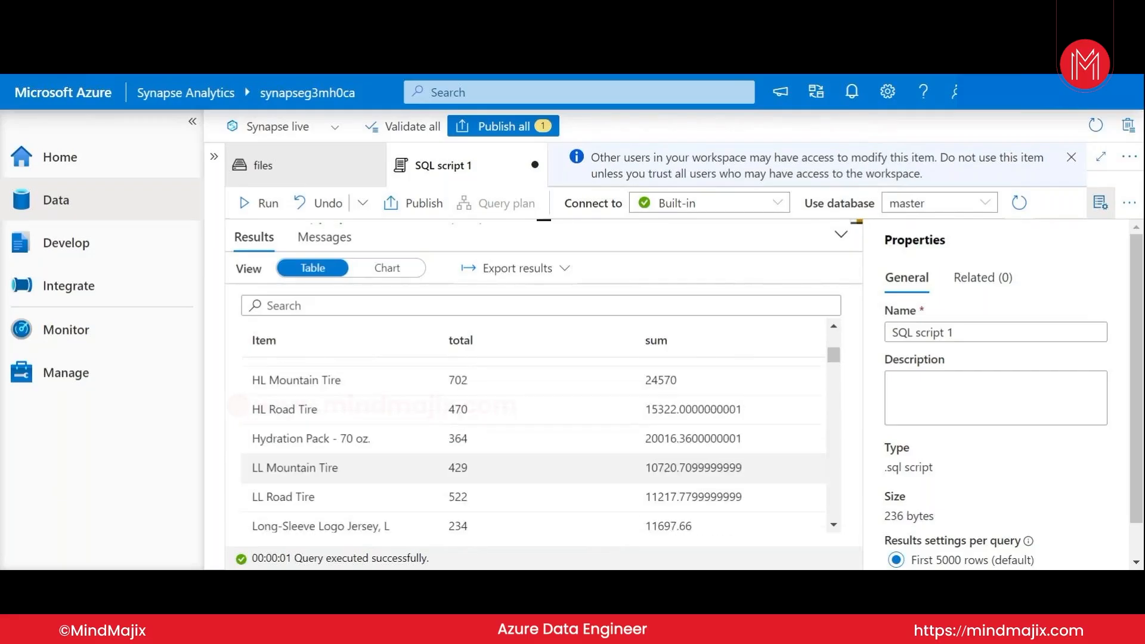
scroll(533, 430, "up", 5)
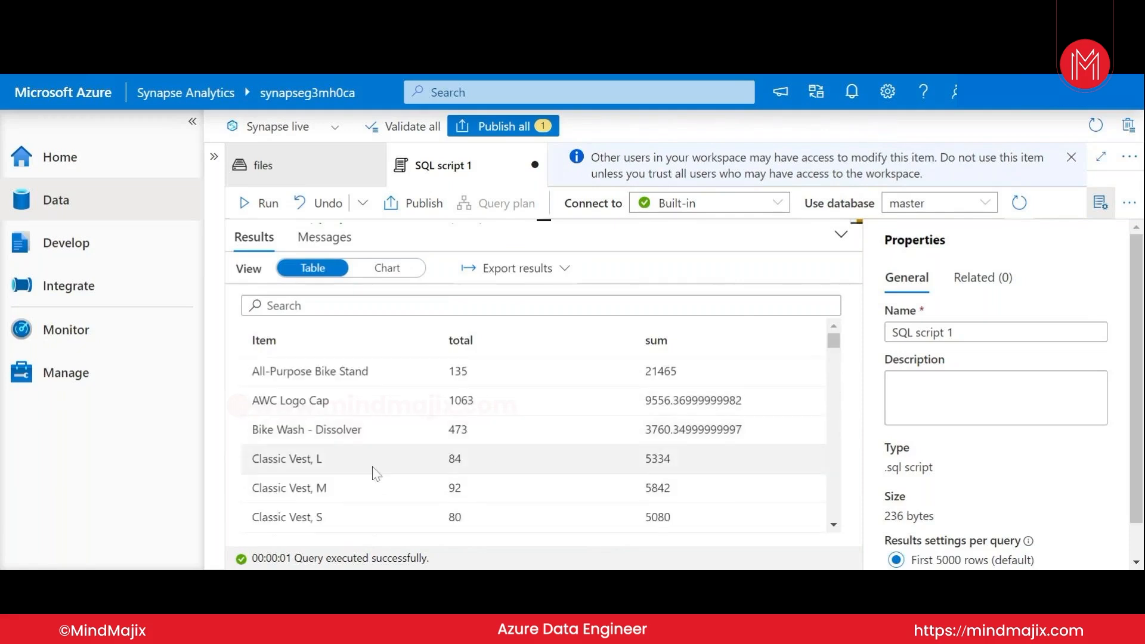
scroll(376, 474, "down", 5)
scroll(376, 474, "down", 5)
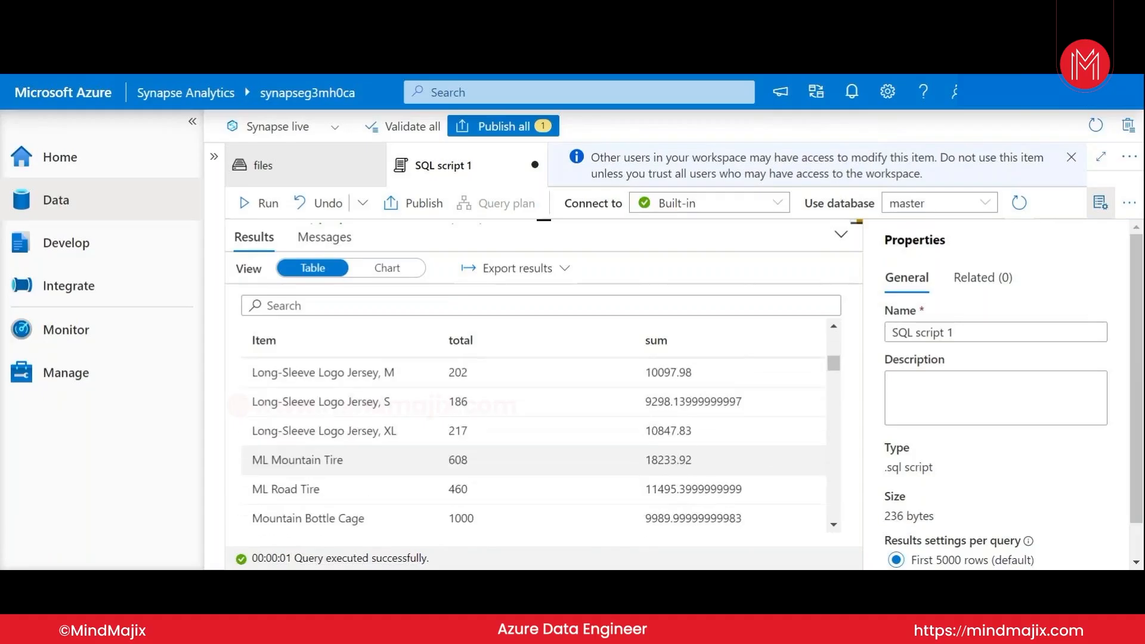
scroll(376, 474, "down", 5)
scroll(375, 474, "down", 15)
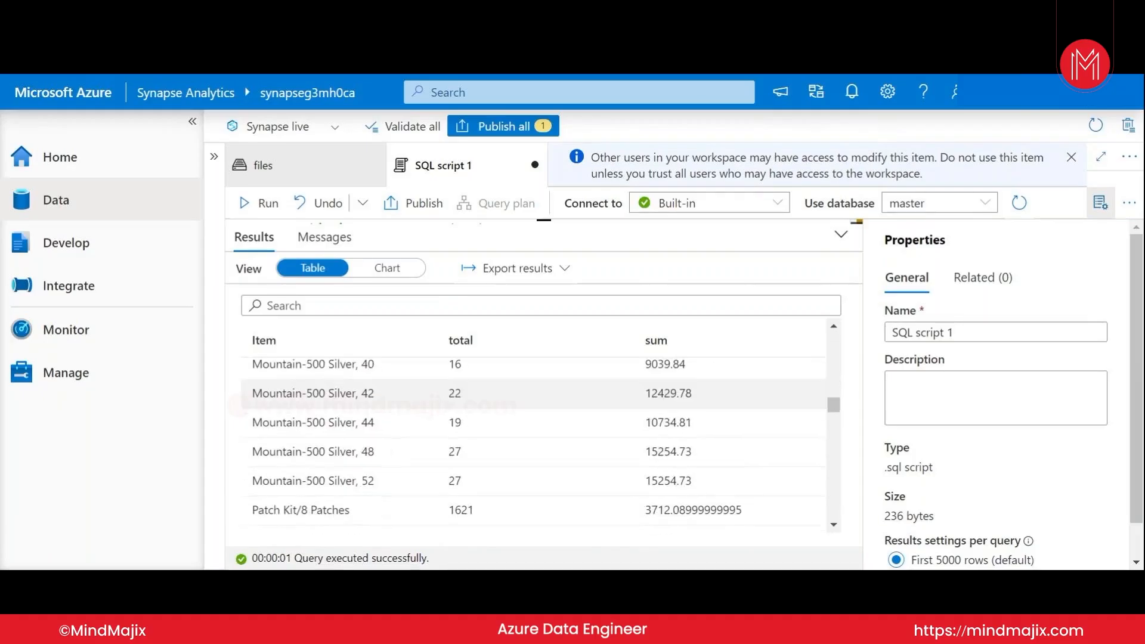
scroll(375, 454, "down", 5)
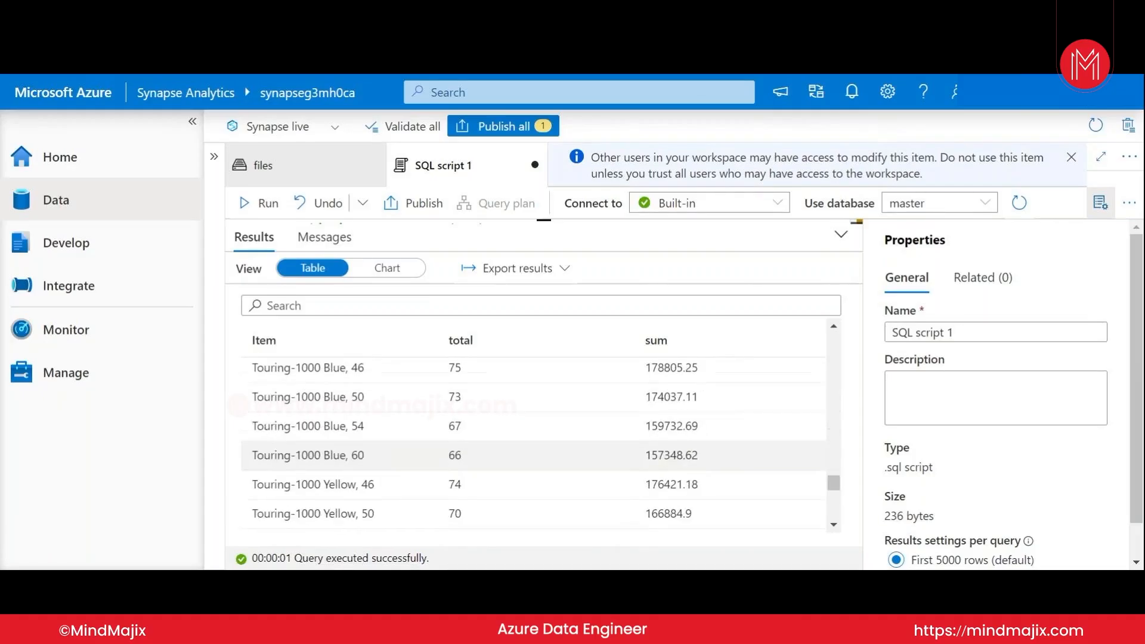
scroll(534, 441, "up", 15)
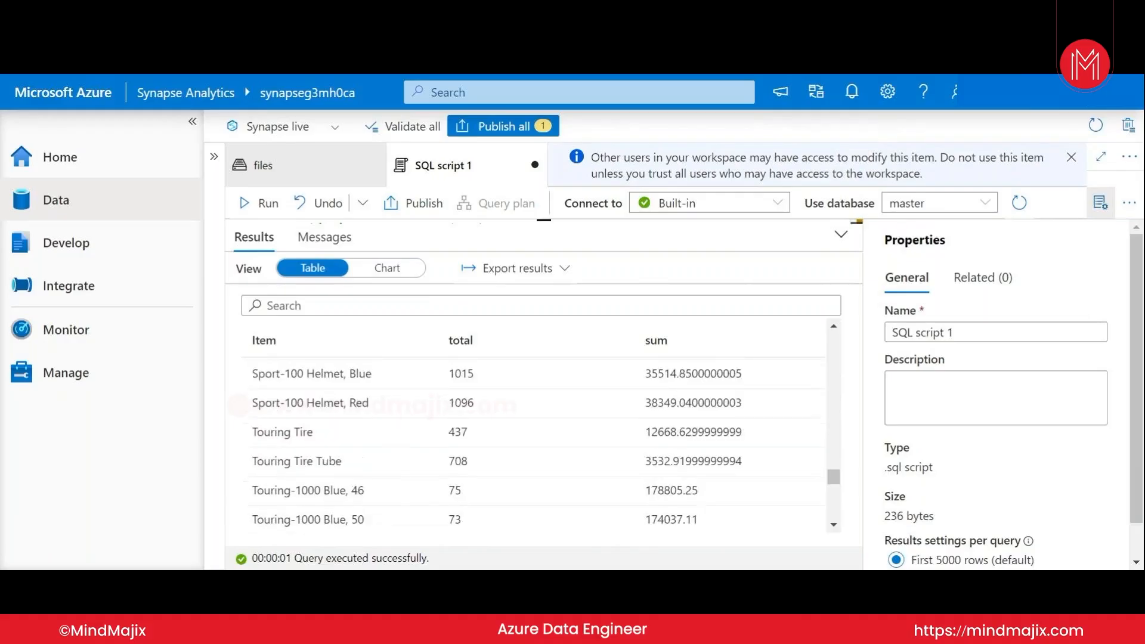
scroll(533, 458, "up", 20)
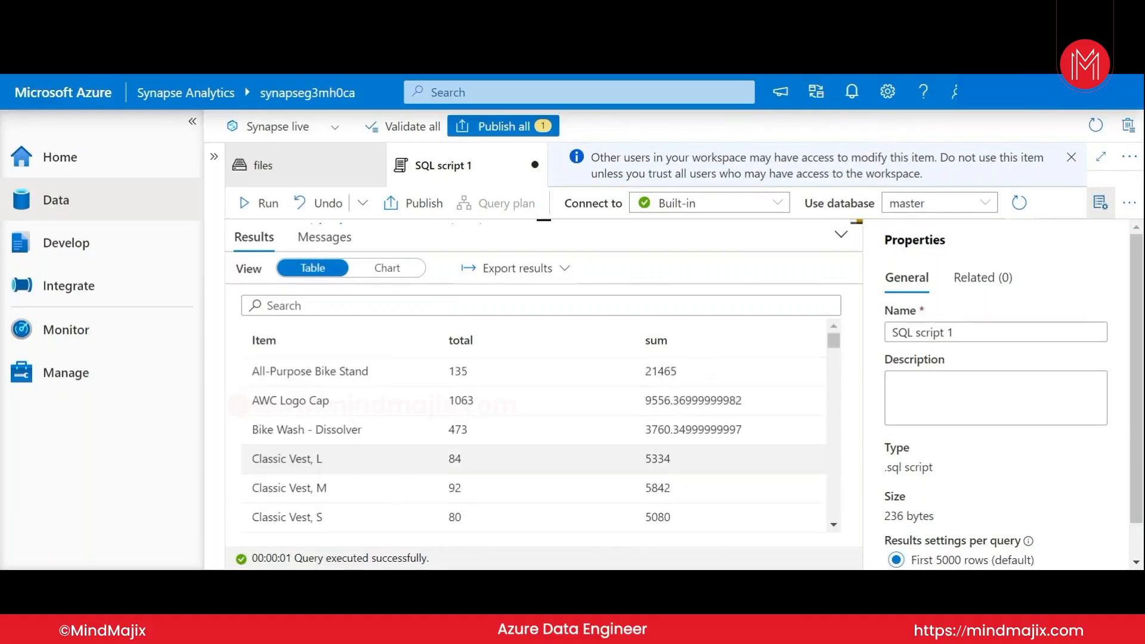
left_click(844, 243)
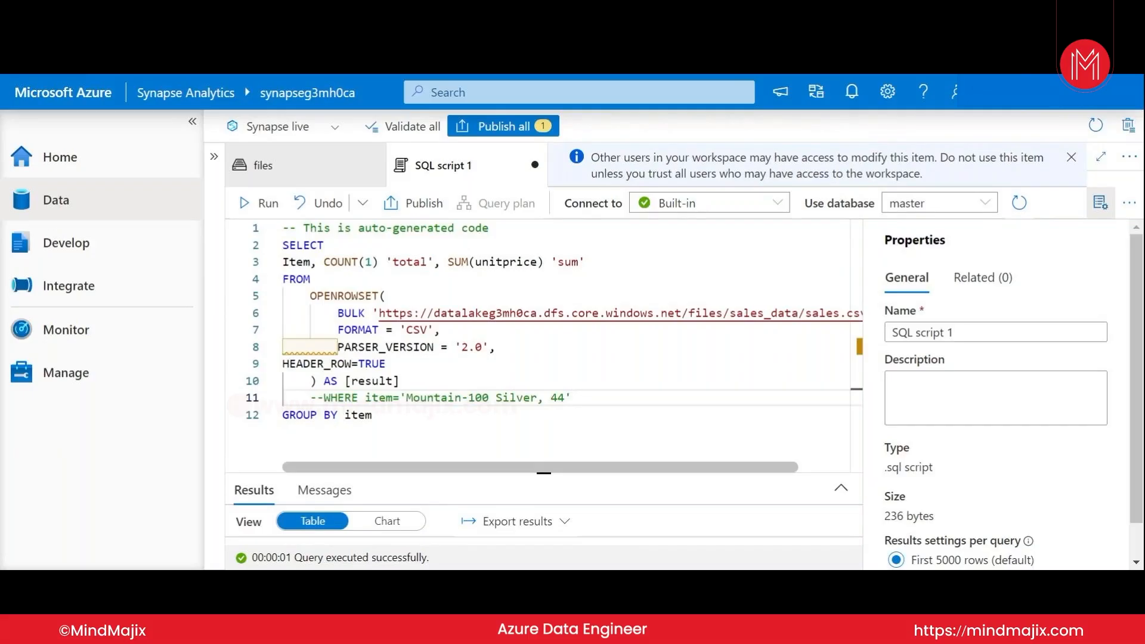
Step: Add a HAVING COUNT(1)>500 clause on a new line below GROUP BY item
left_click(584, 262)
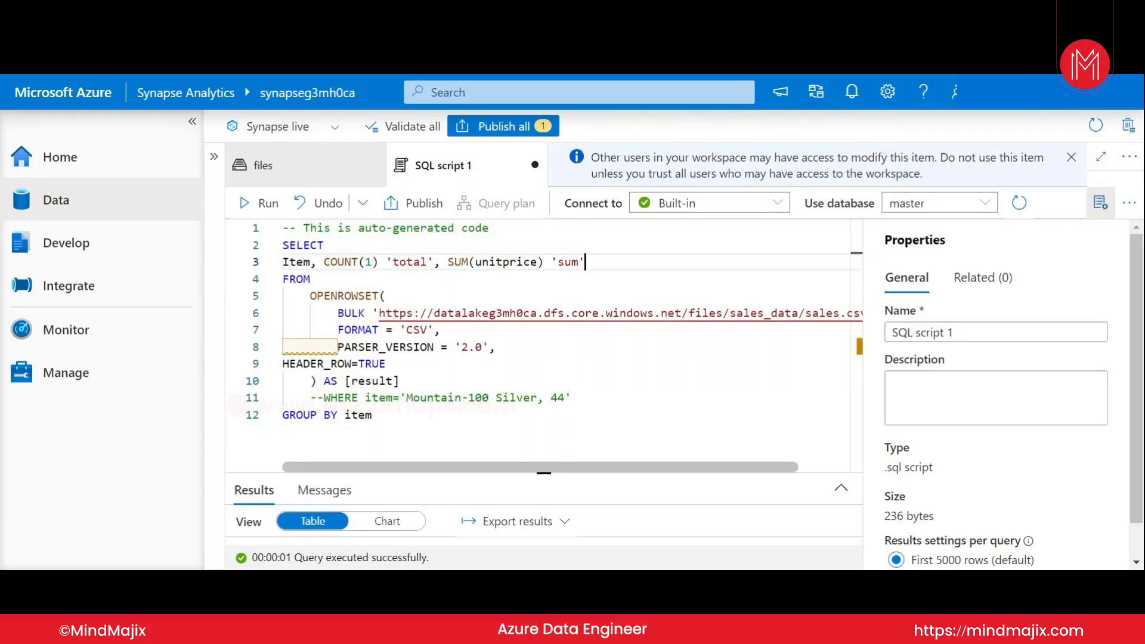
mouse_move(341, 262)
left_click(373, 415)
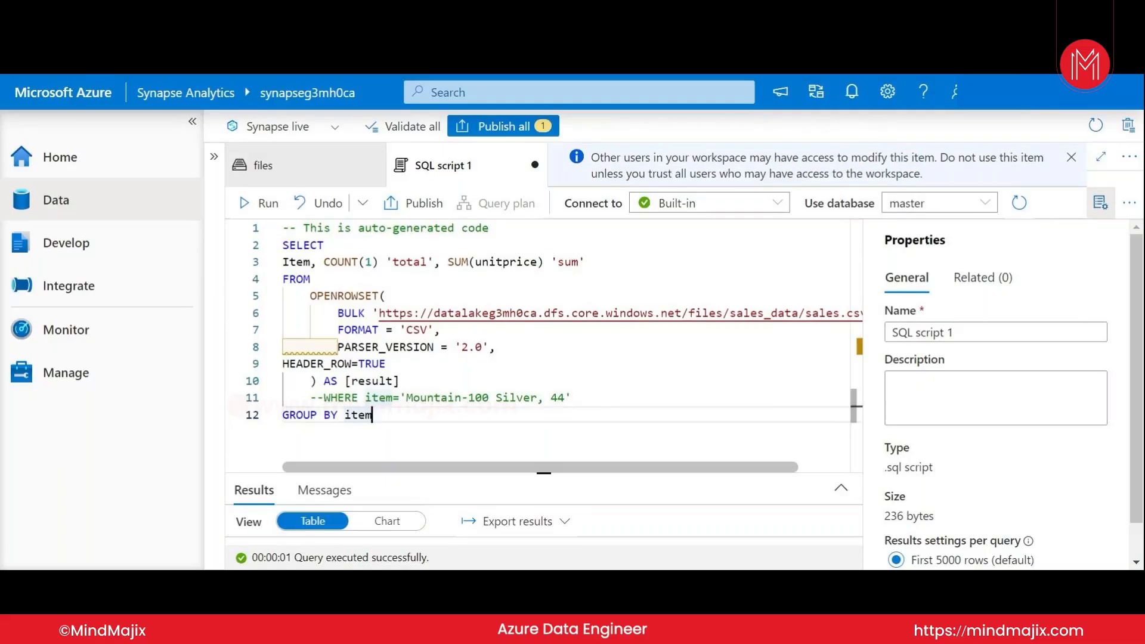
key("Return")
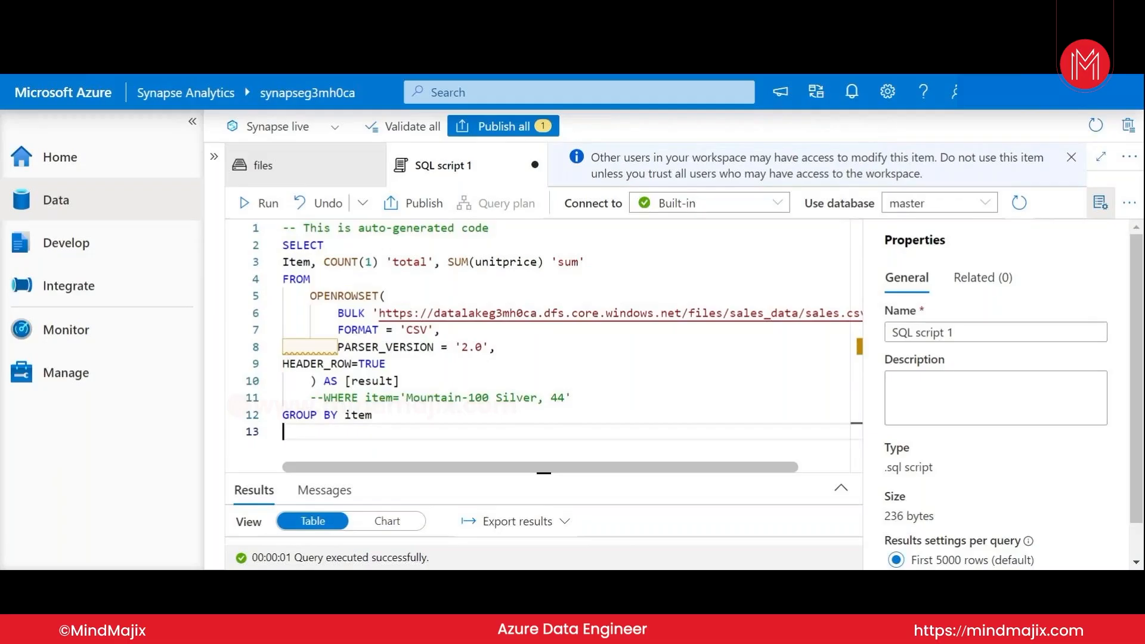
type("hav")
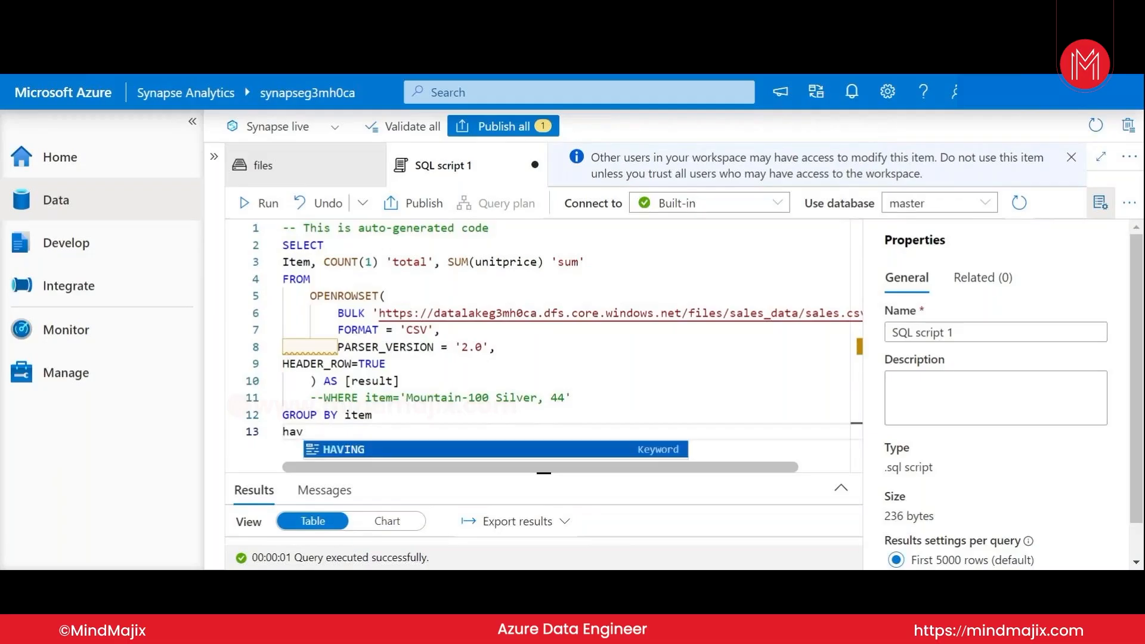
key("Return")
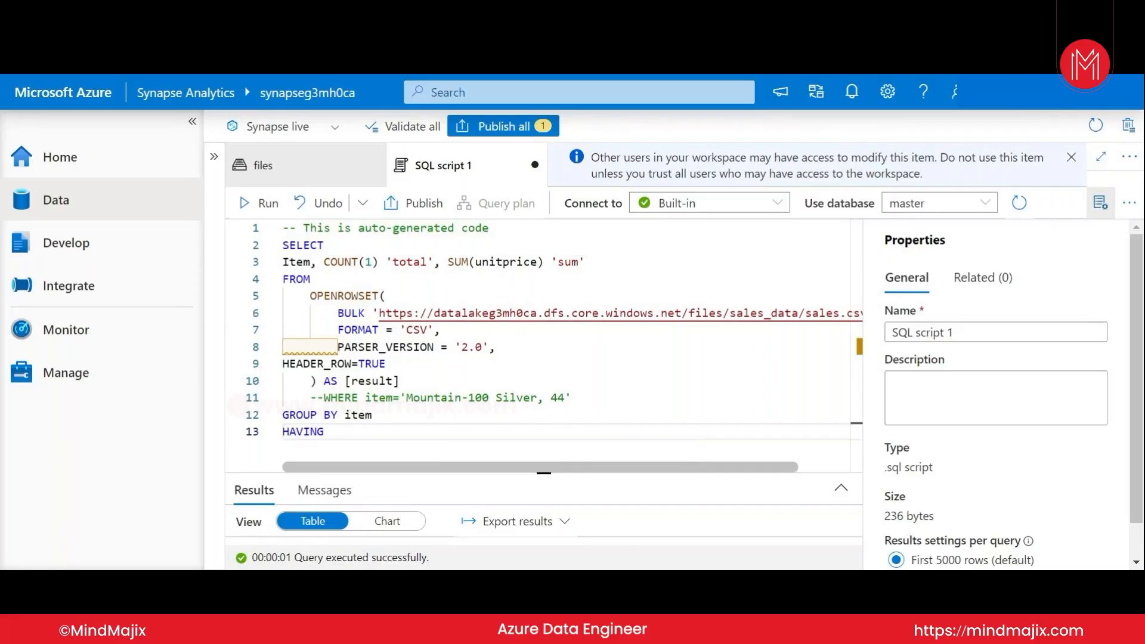
type("count")
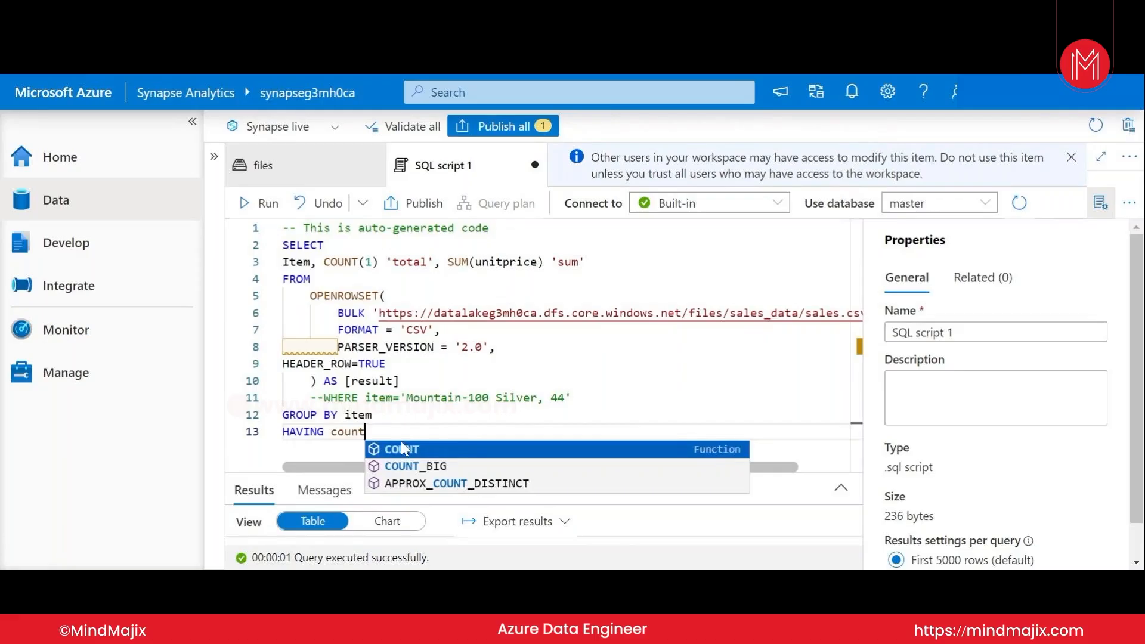
key("Return")
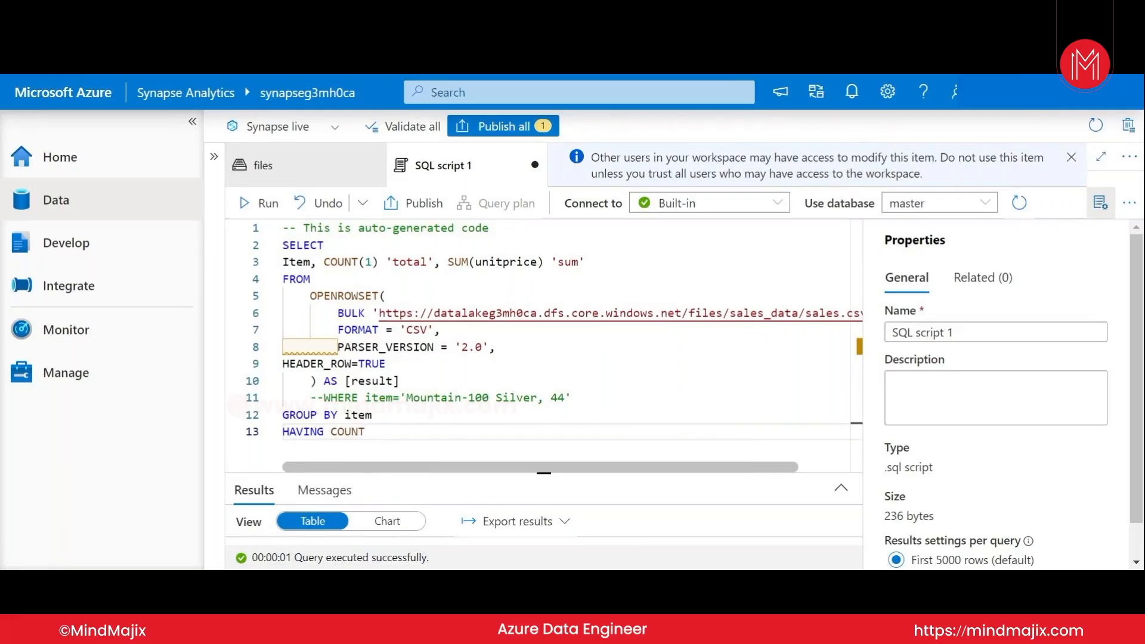
type("COUNT(")
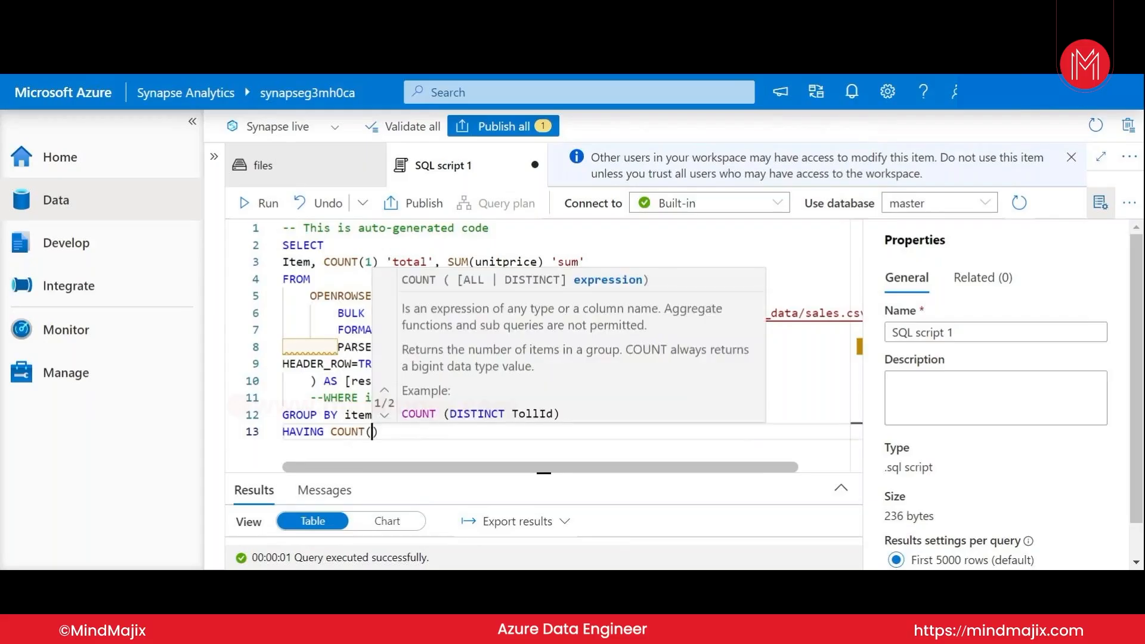
type("1")
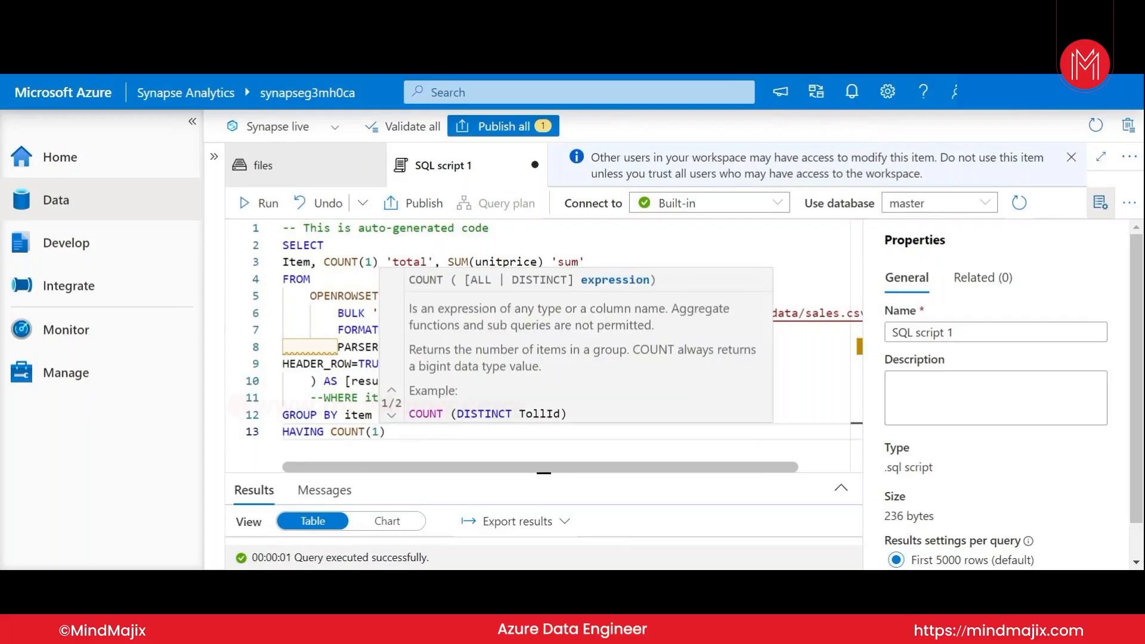
type(")")
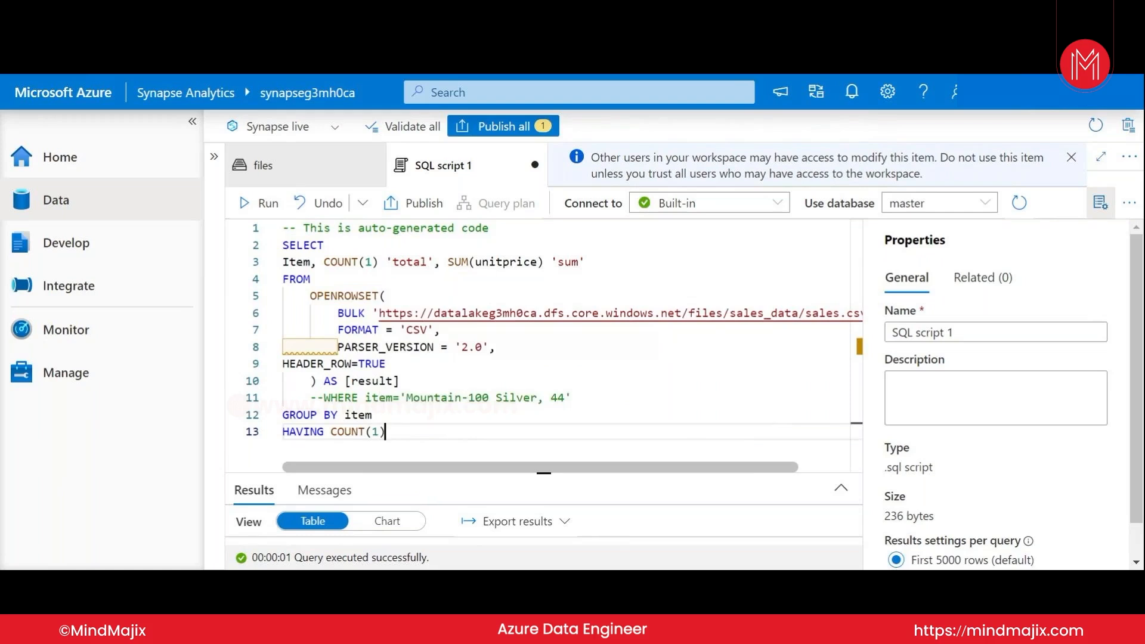
type(">500")
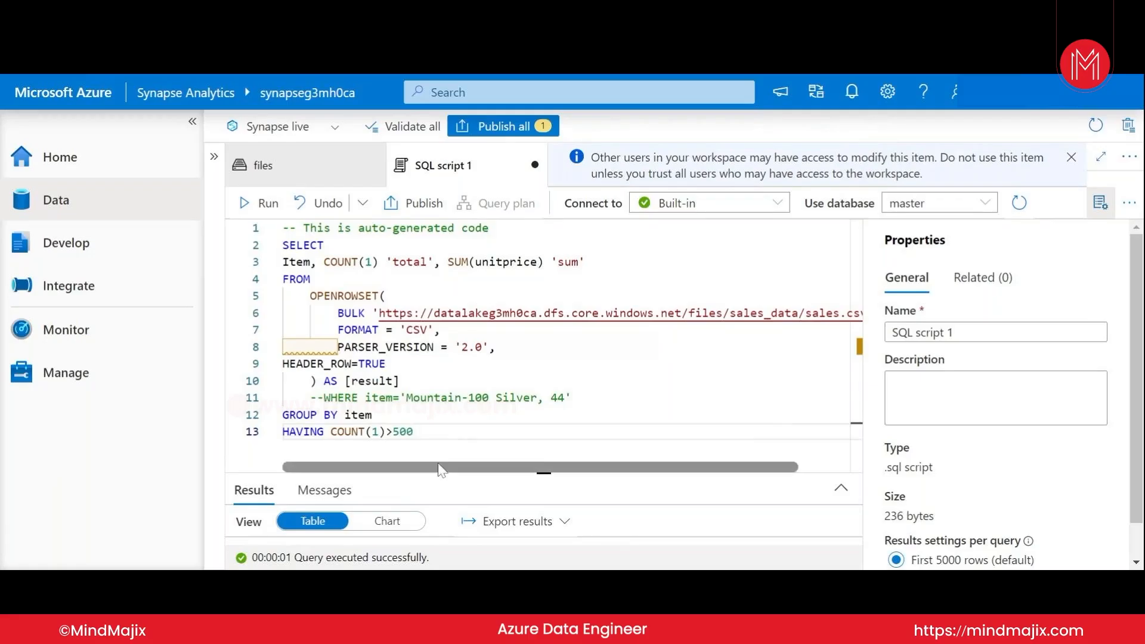
Step: Run the query and review the item, total and sum rows in the expanded results
left_click(244, 204)
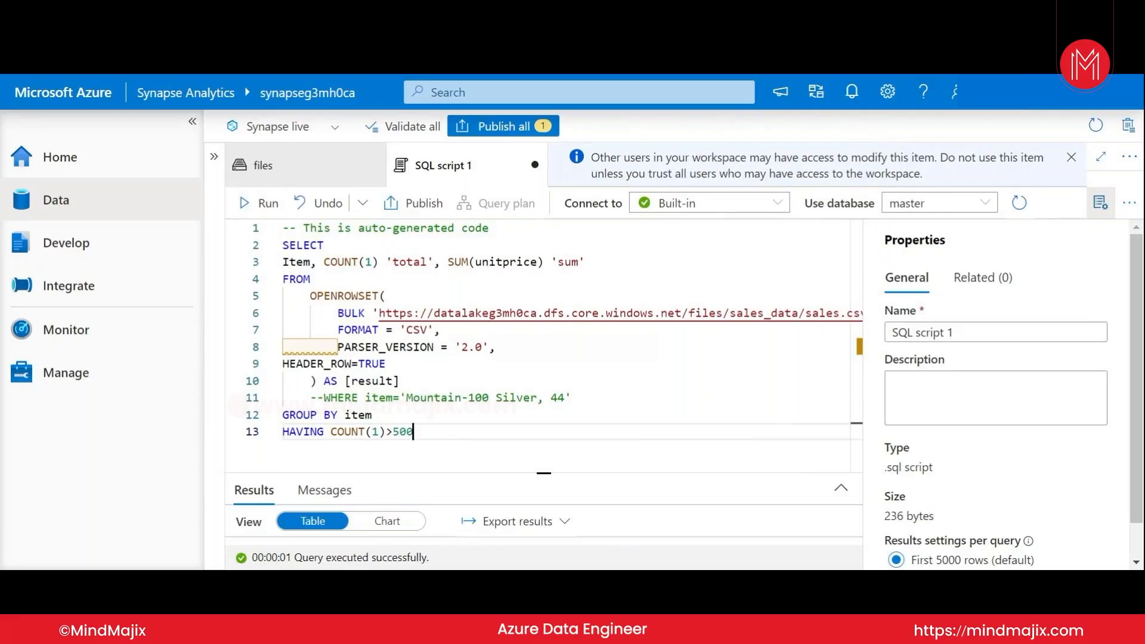
left_click(841, 487)
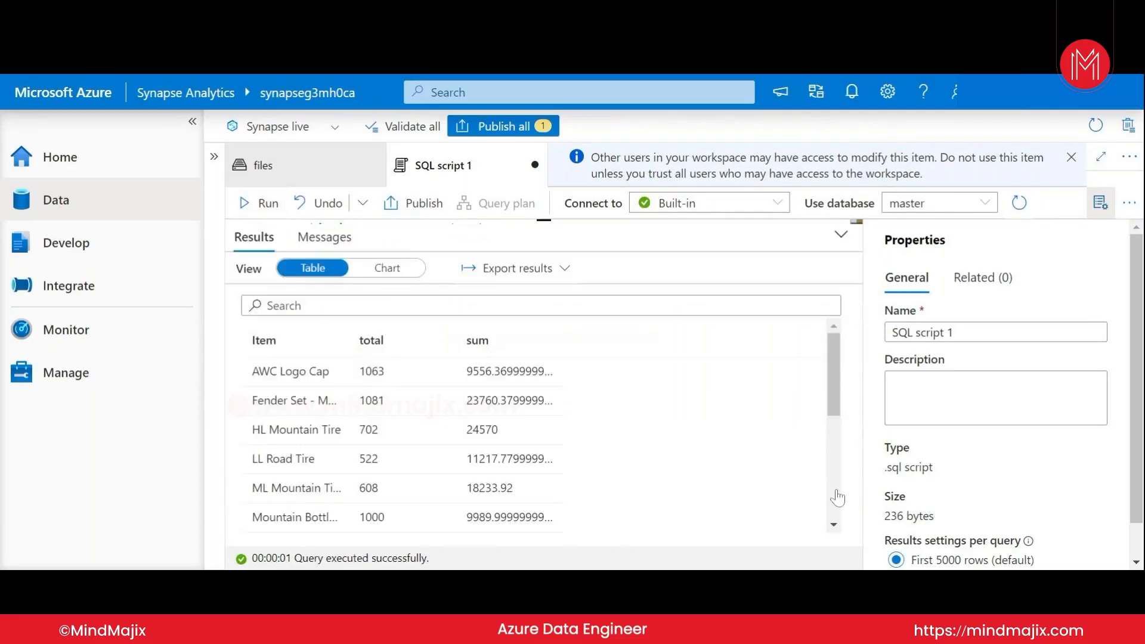
scroll(384, 434, "down", 5)
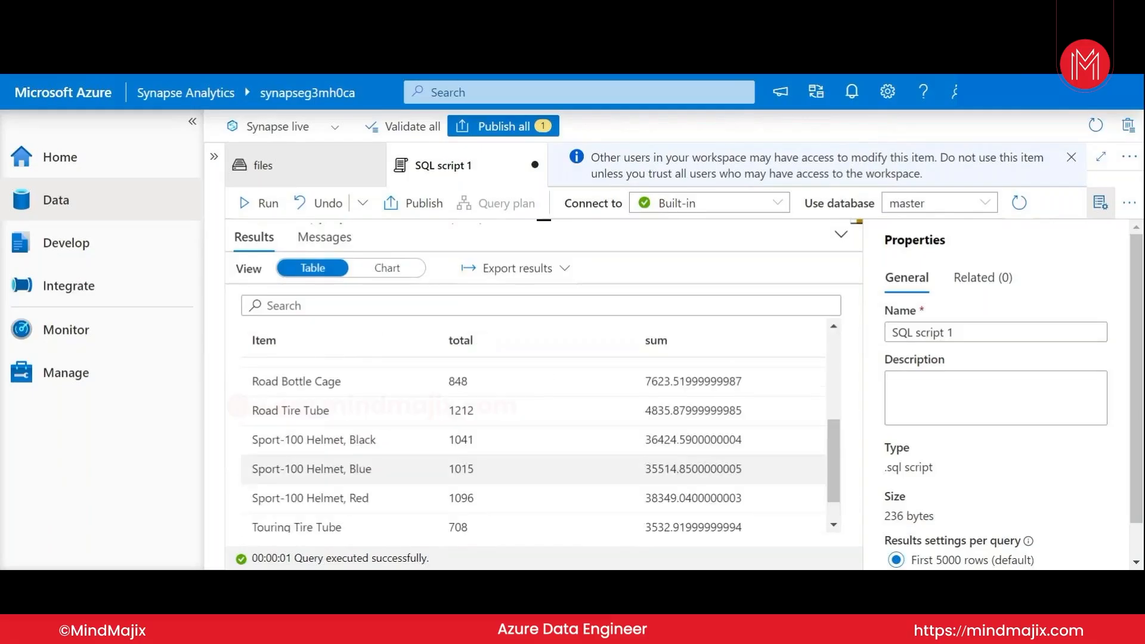
scroll(394, 468, "up", 3)
scroll(394, 469, "down", 3)
scroll(394, 469, "up", 2)
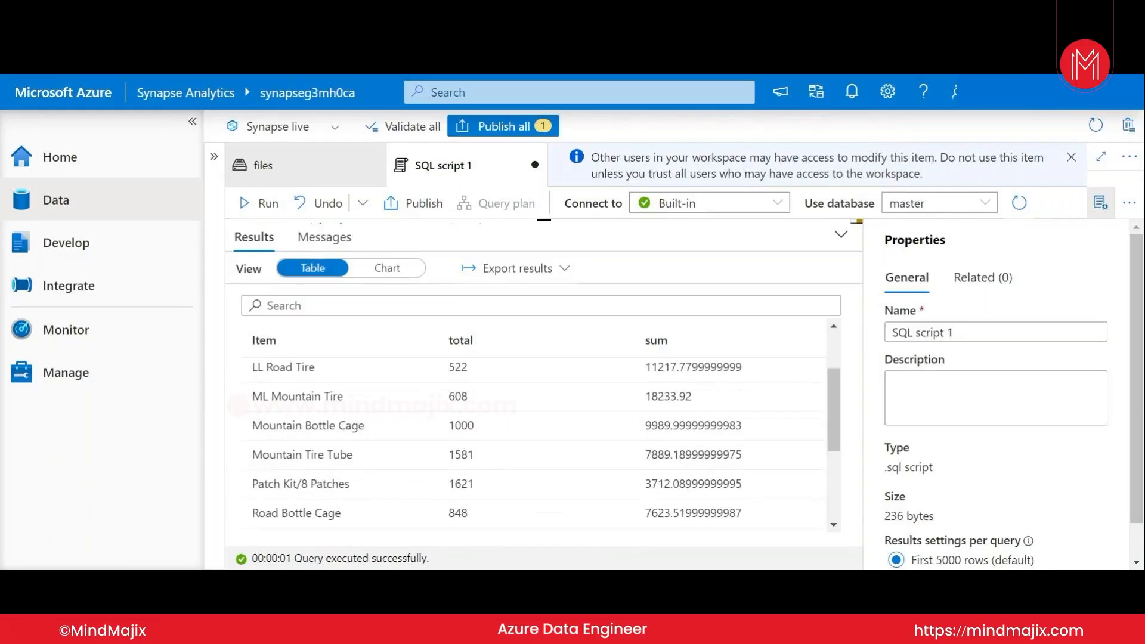
scroll(393, 435, "up", 2)
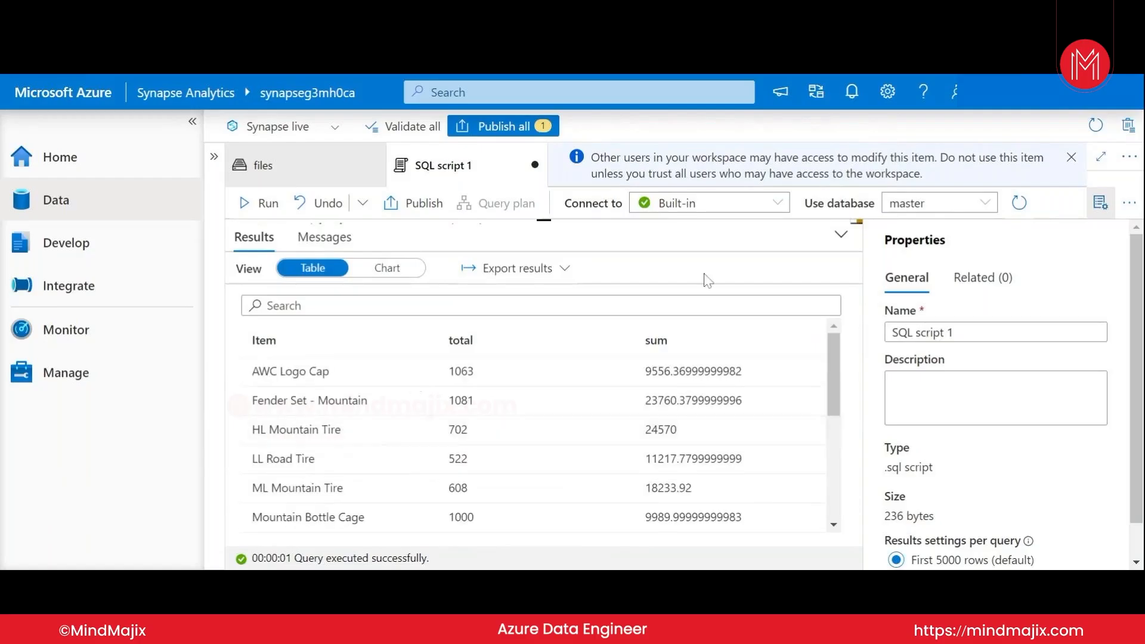
left_click(840, 237)
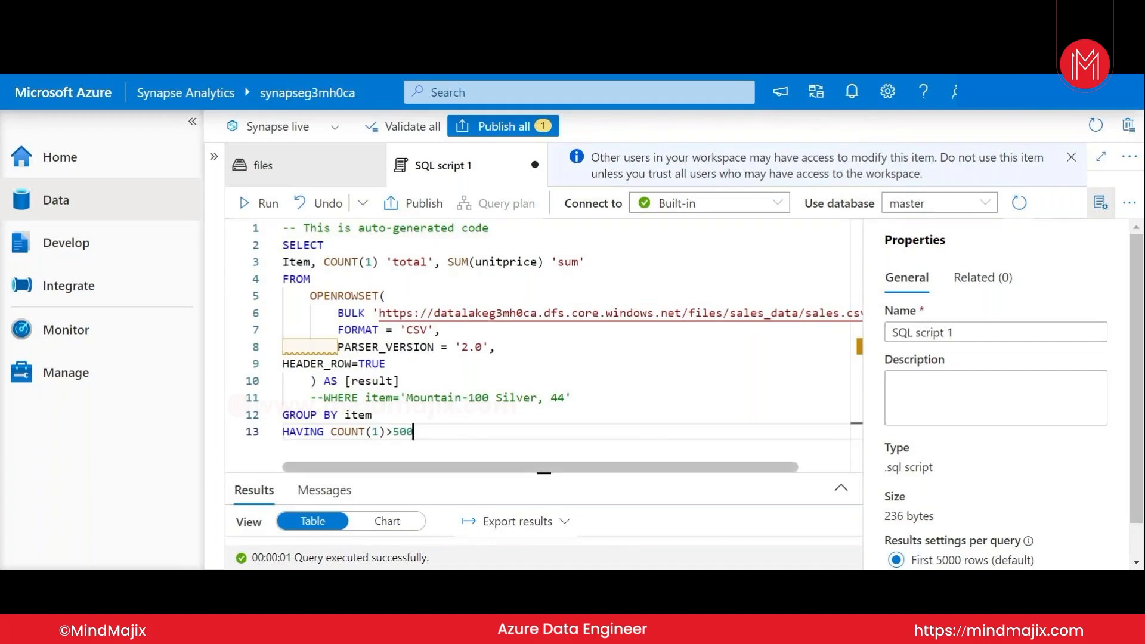
Step: Extend the HAVING clause with the second condition and 'sum'(unit price)>10000
type(",")
key("BackSpace")
type("and")
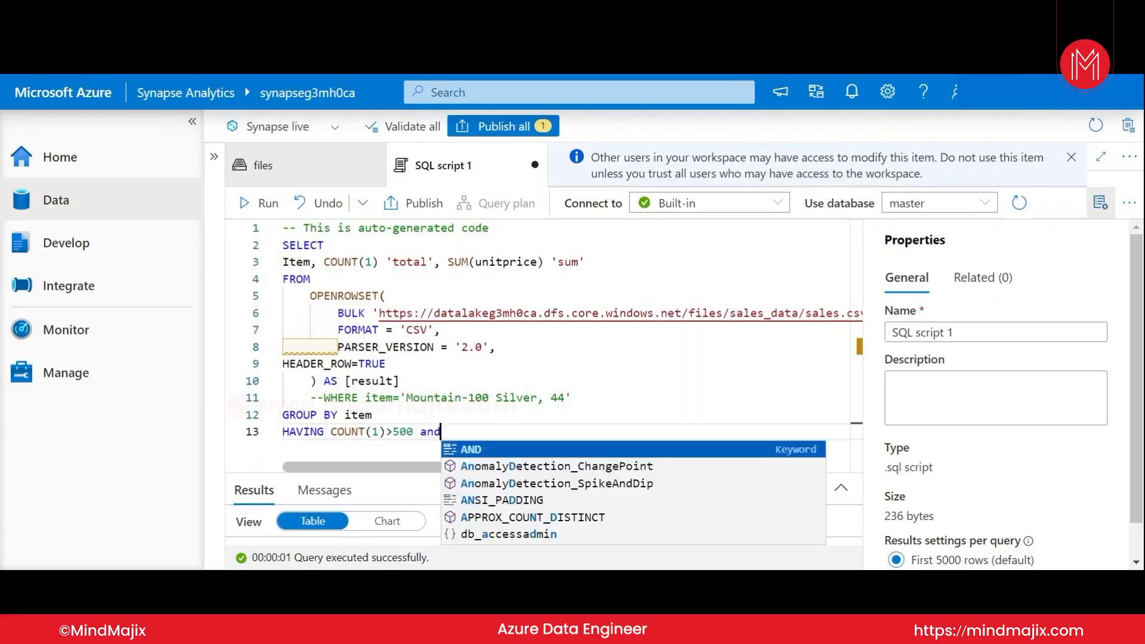
type(" sum")
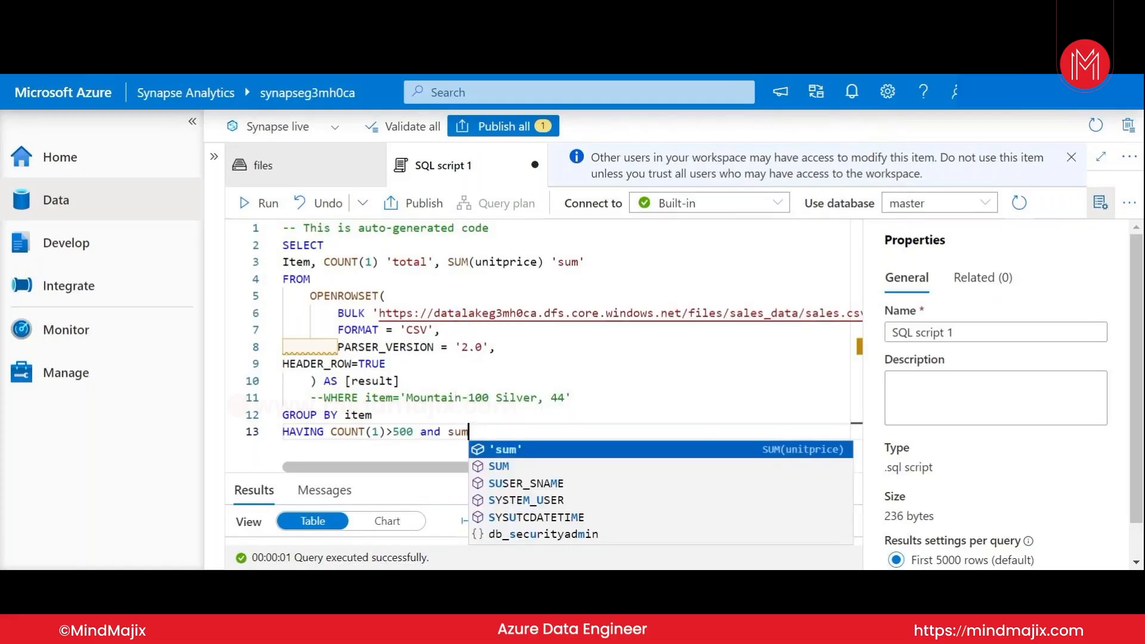
key("Return")
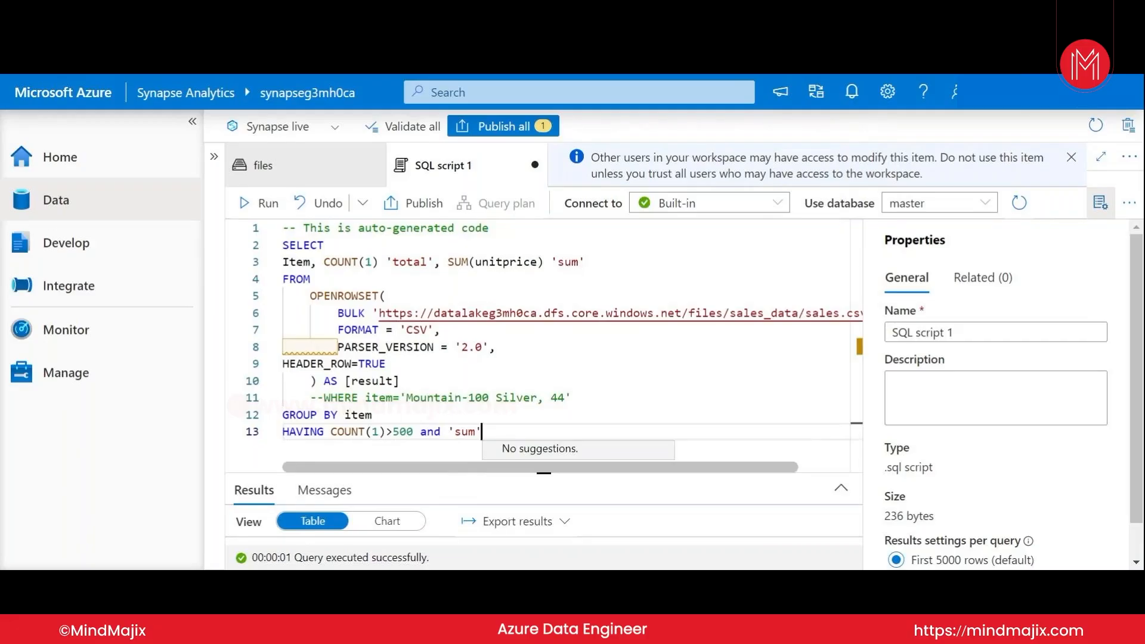
type("(un")
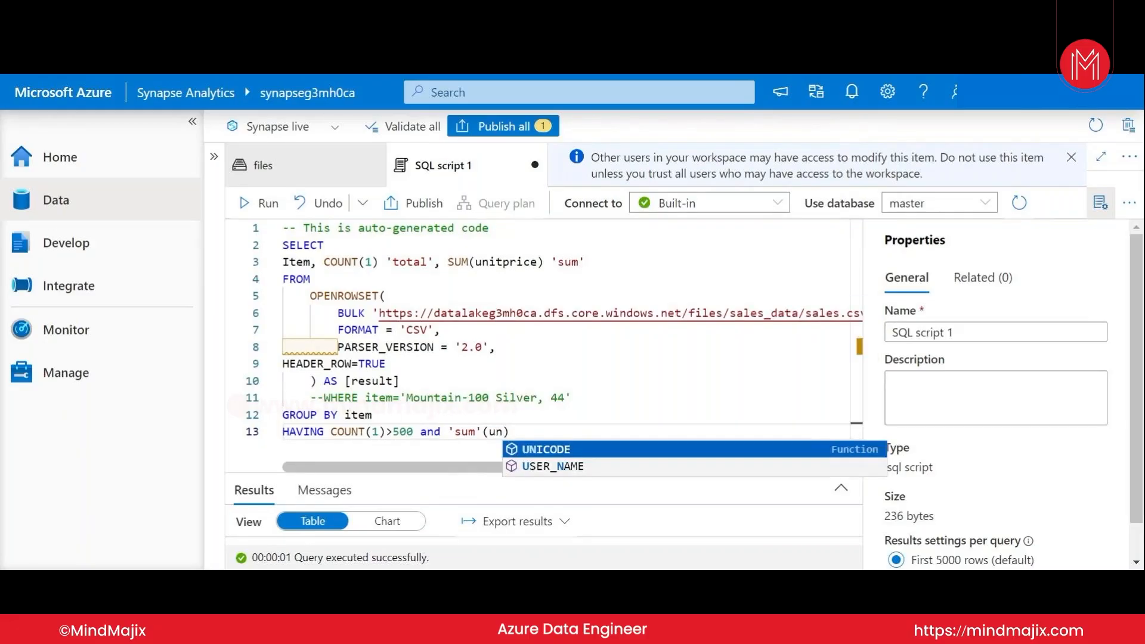
type("it price")
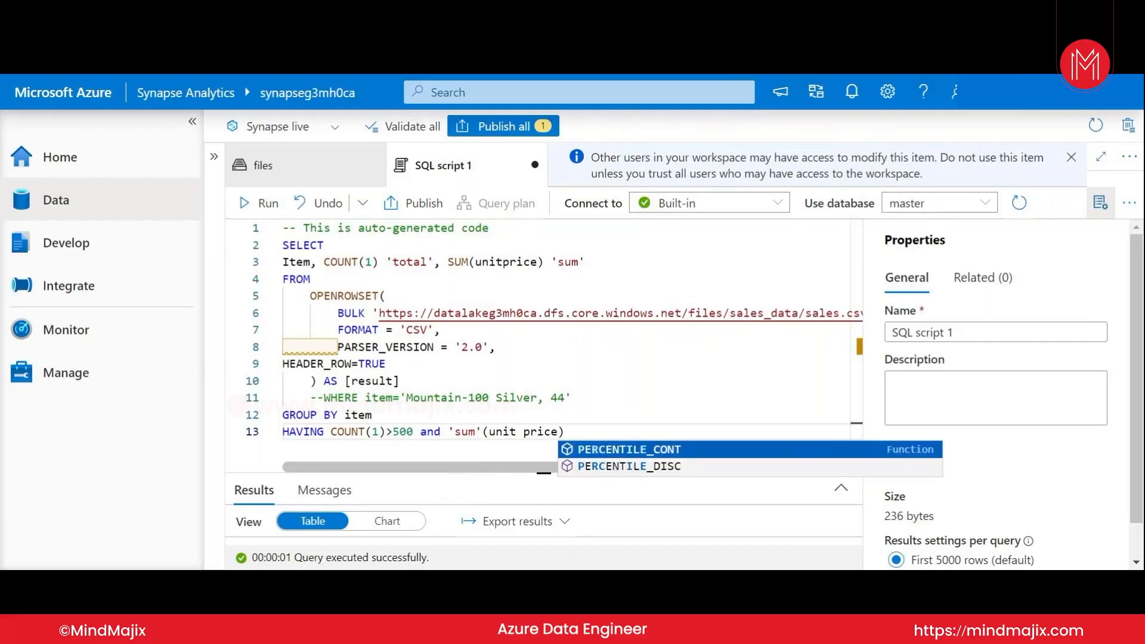
key("Right")
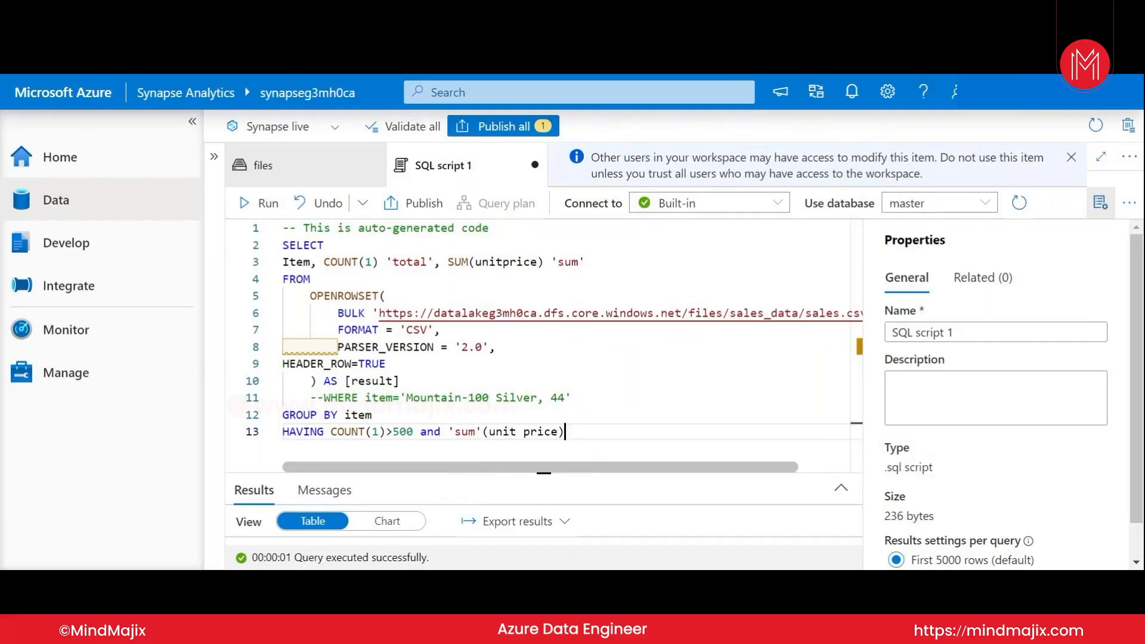
type(">10000")
Step: Run the query with both HAVING conditions and read its execution messages
left_click(266, 205)
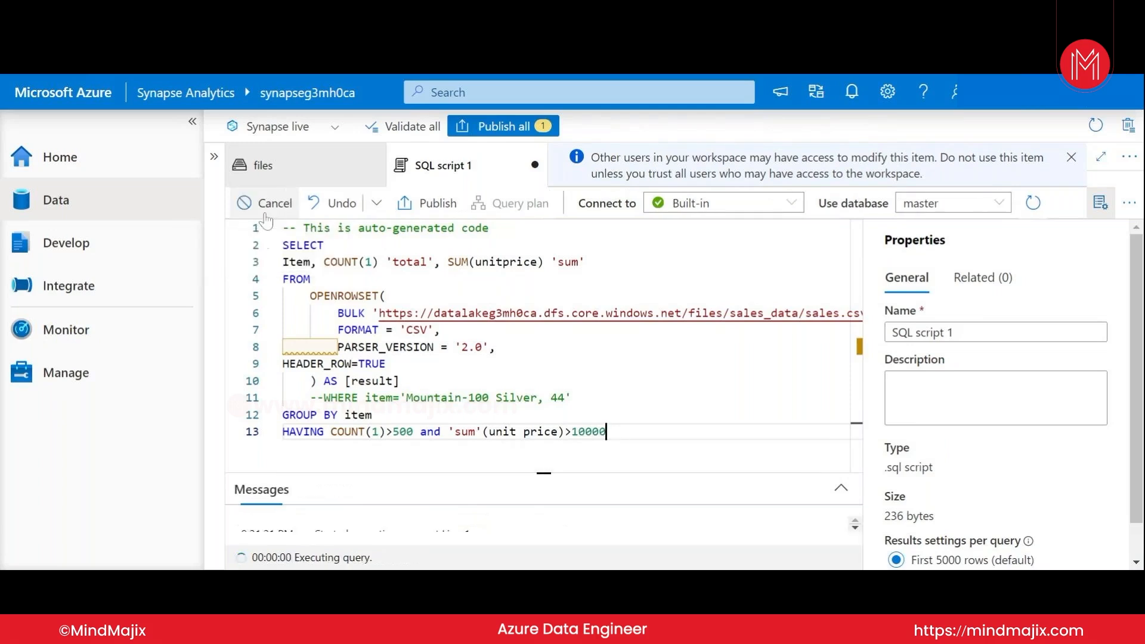
left_click(840, 488)
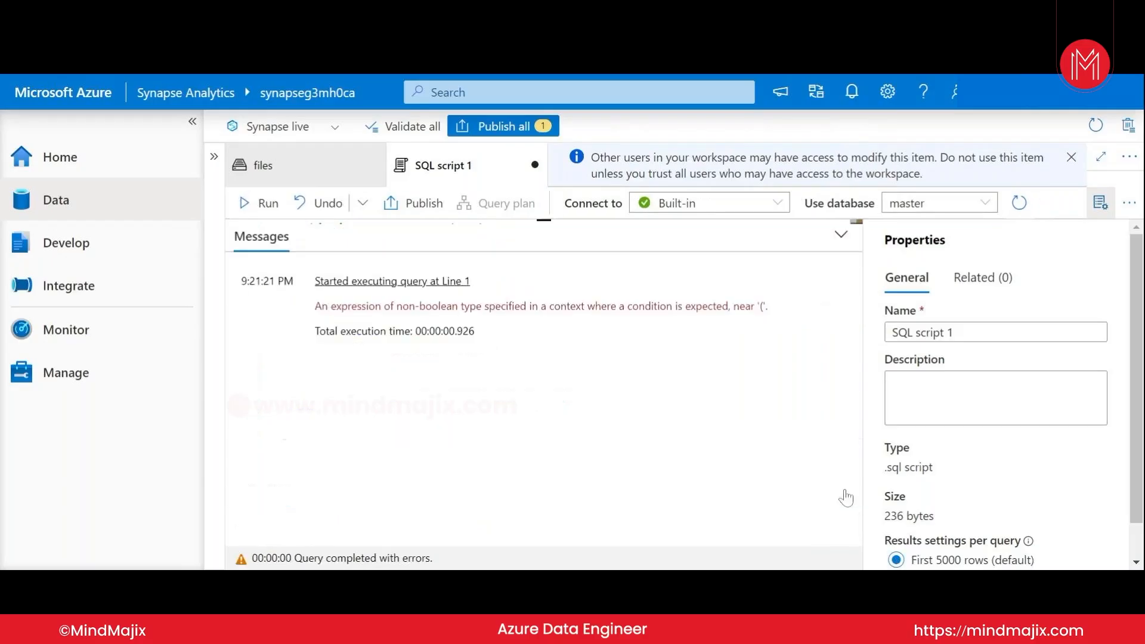
left_click(840, 236)
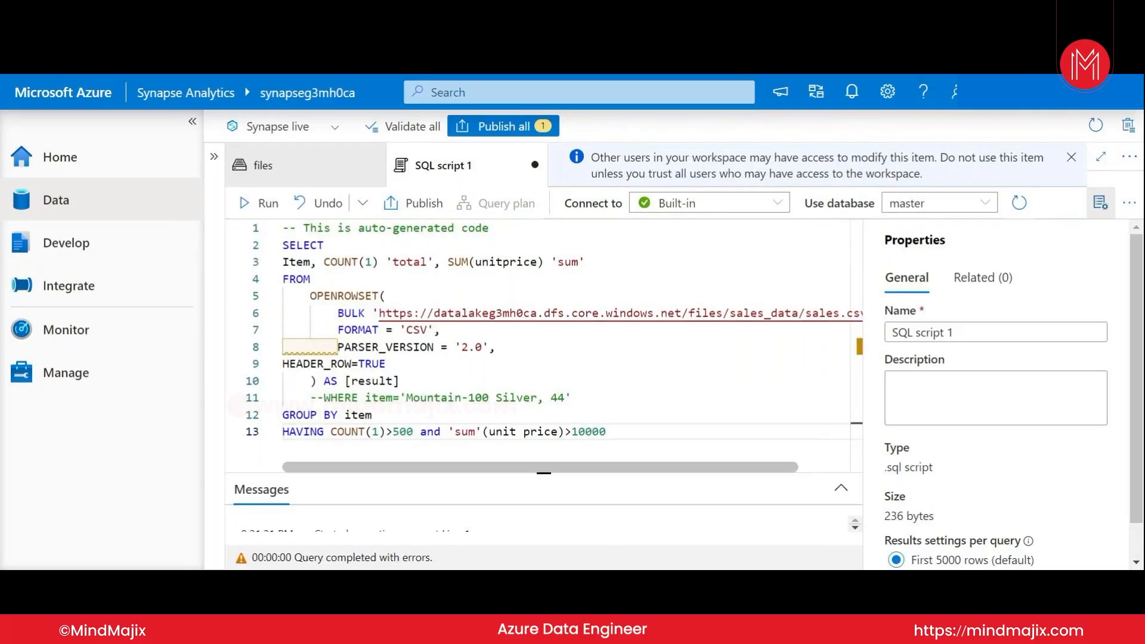
left_click(839, 494)
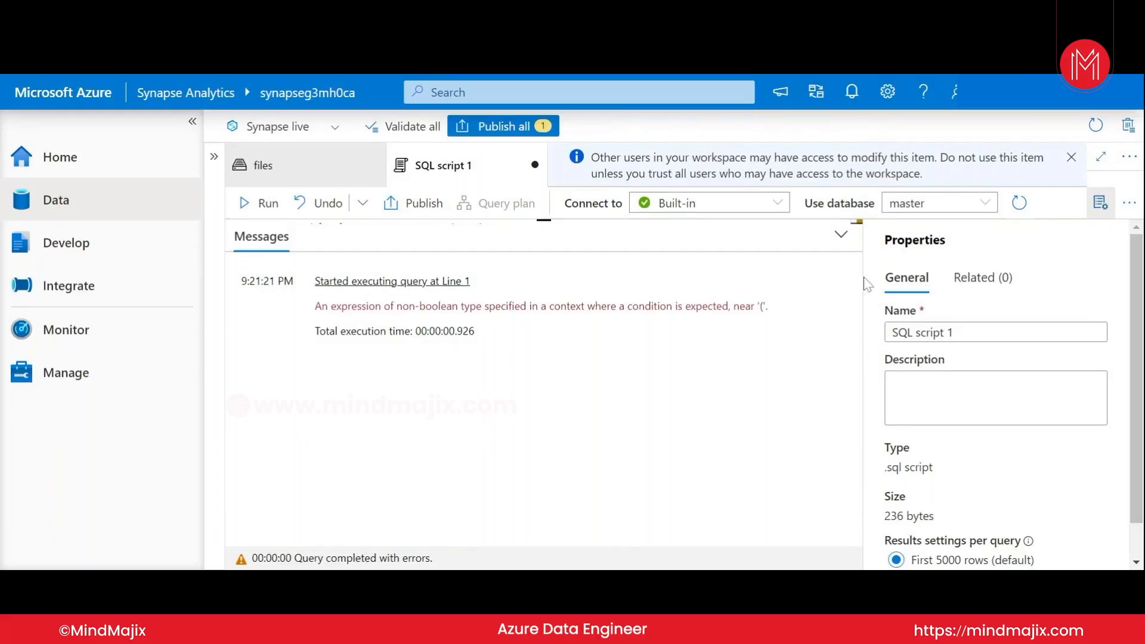
left_click(840, 237)
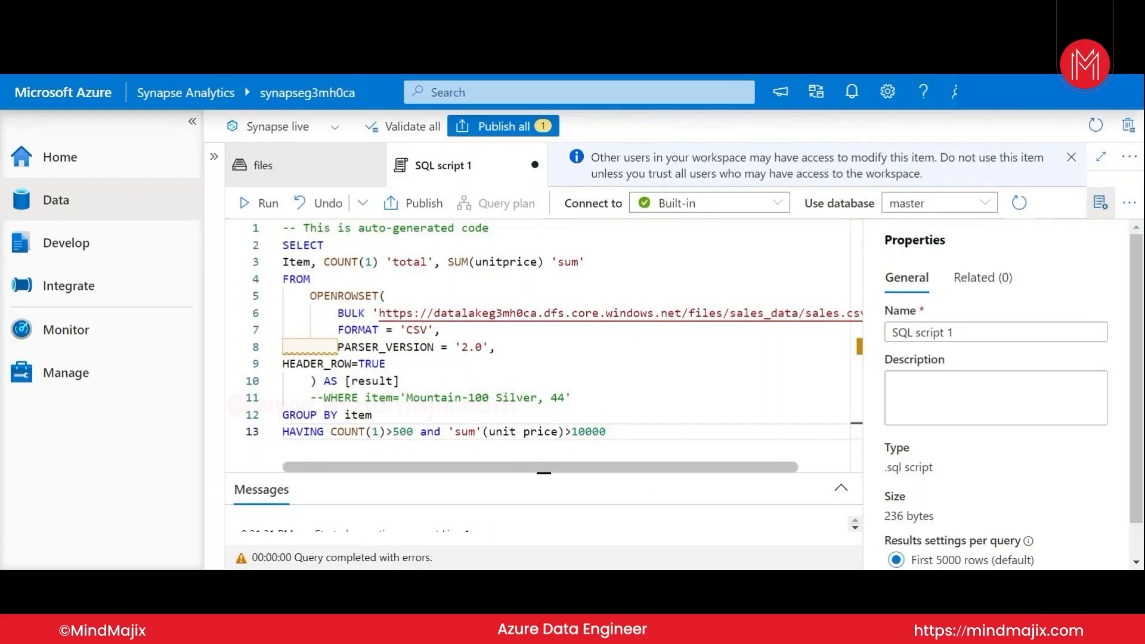
Step: Replace the quoted 'sum' alias in the HAVING clause with the SUM function
left_click(448, 432)
mouse_move(459, 262)
left_click(482, 431)
key("BackSpace")
key("BackSpace")
key("BackSpace")
key("BackSpace")
key("BackSpace")
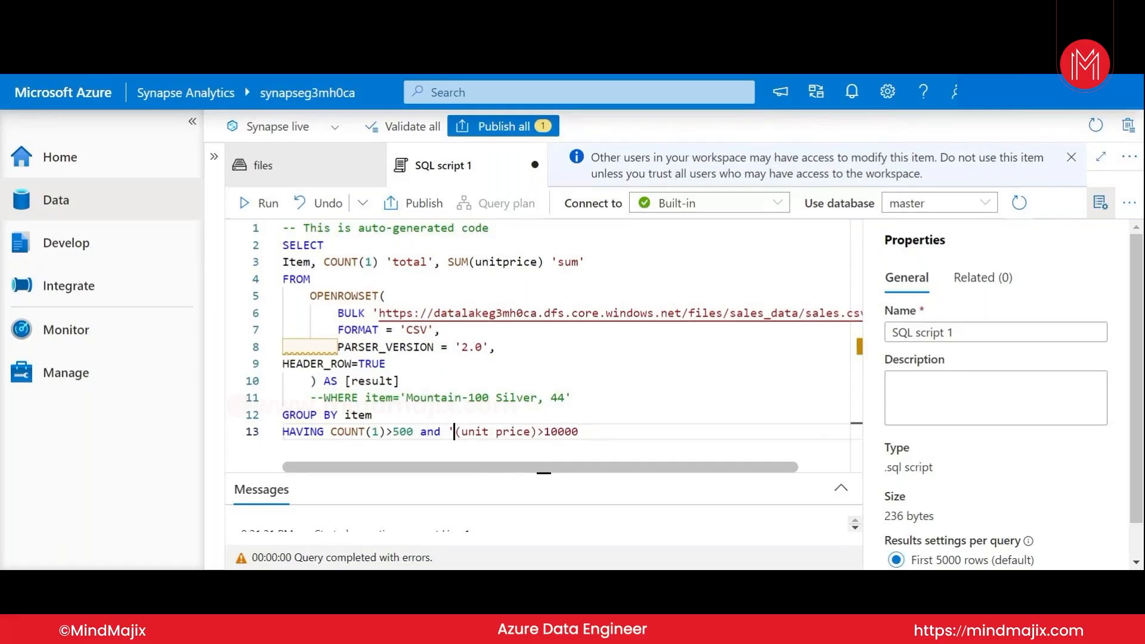
type("sum")
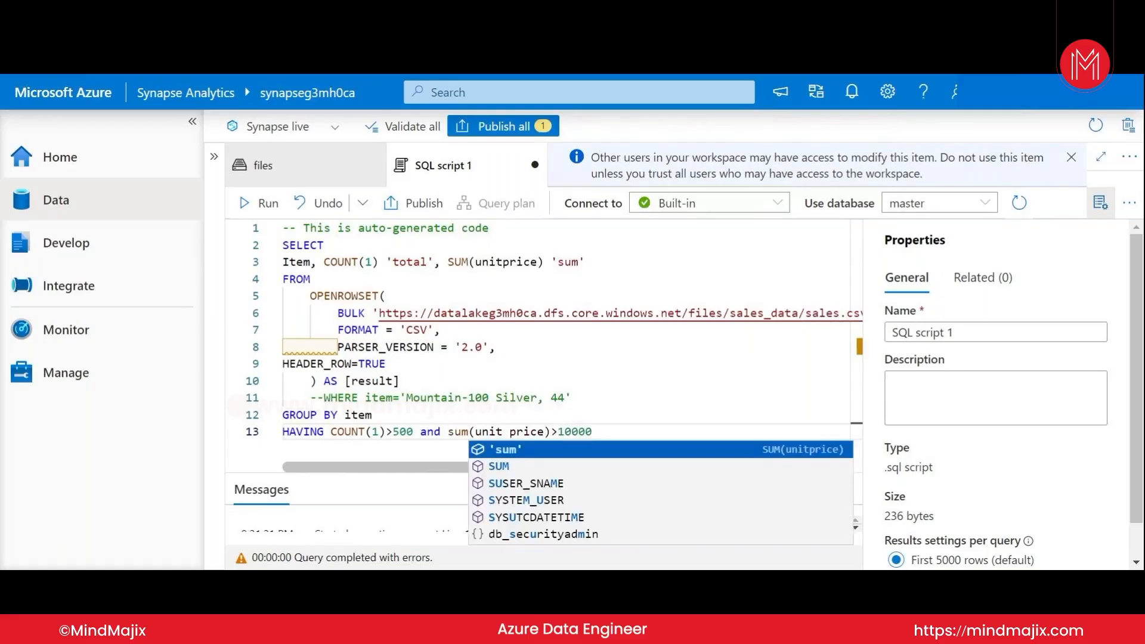
left_click(524, 467)
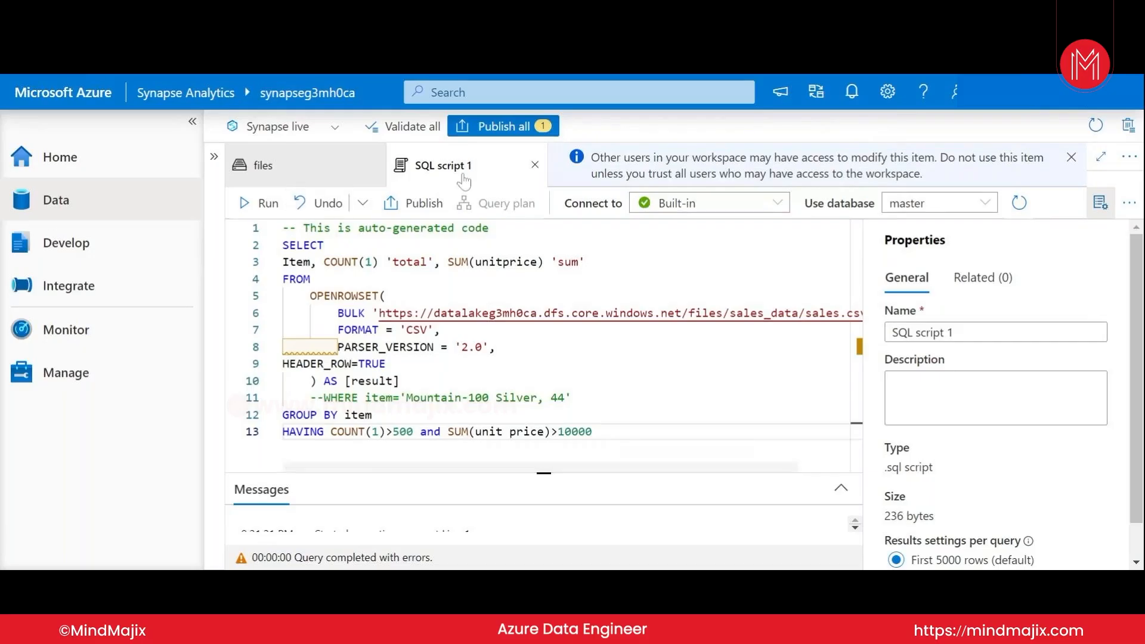
Step: Rerun the query with the SUM function in the HAVING clause and examine the execution messages
left_click(260, 204)
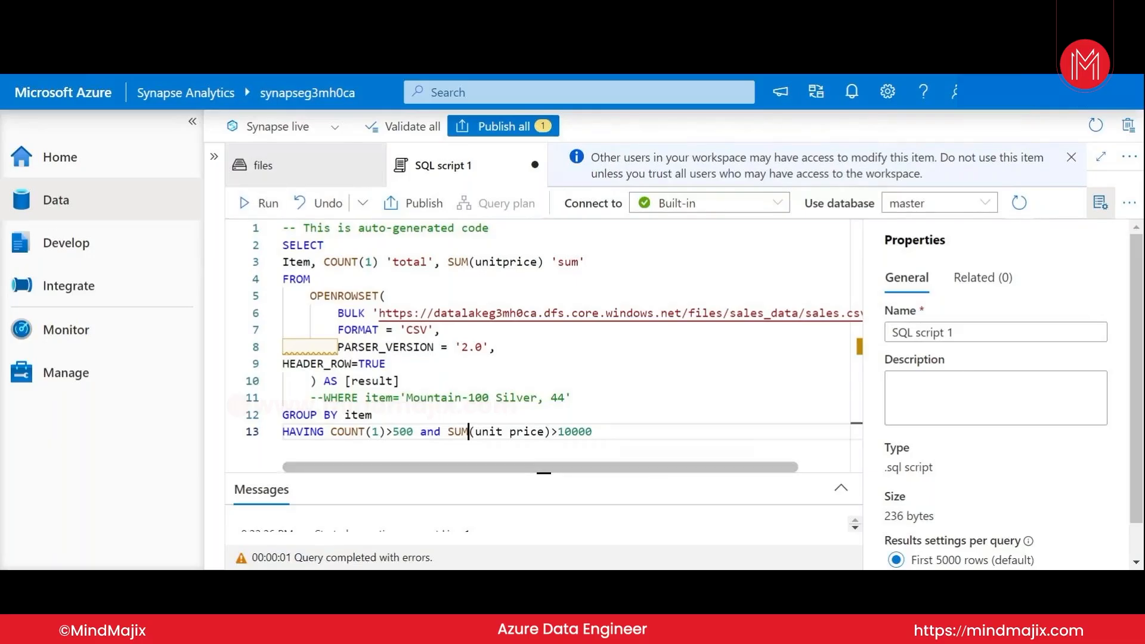
left_click(840, 488)
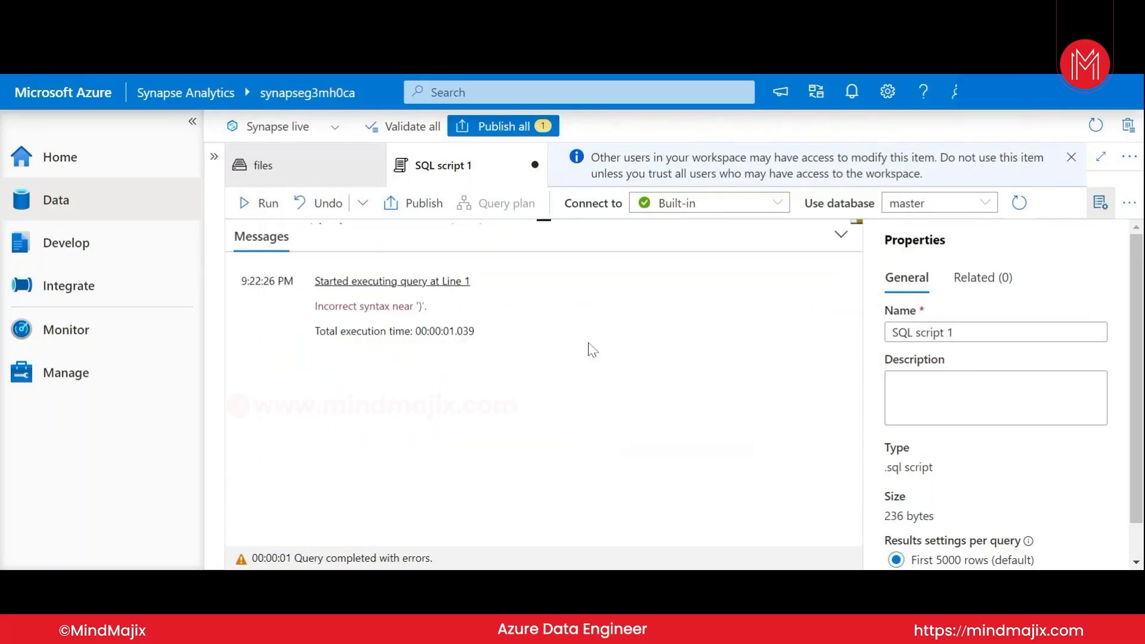
left_click(840, 236)
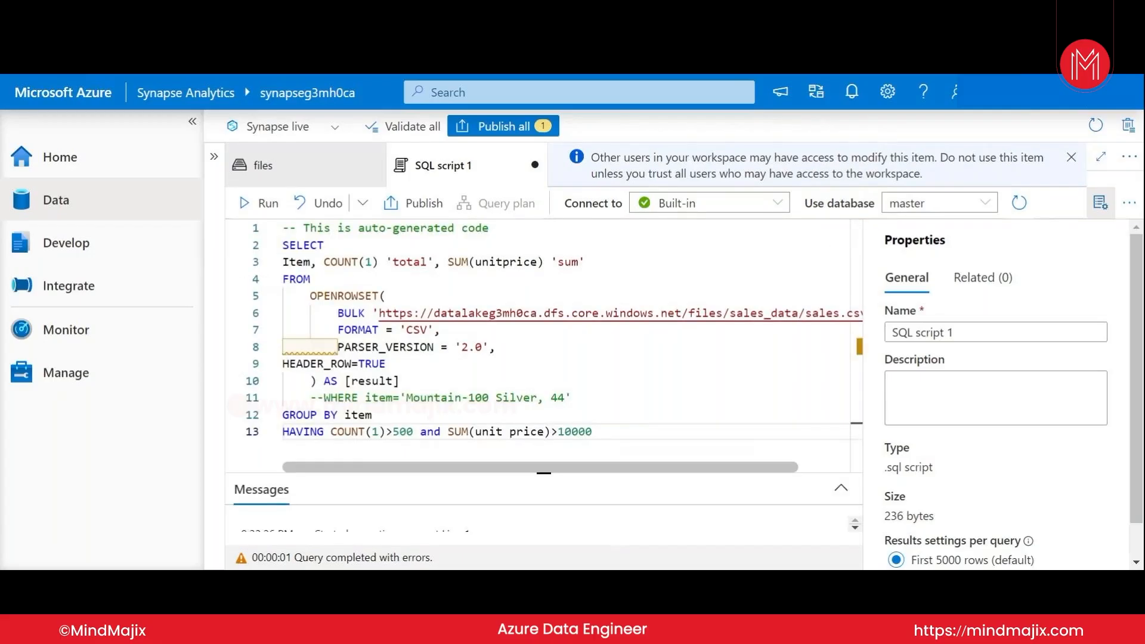
Step: Correct the column name in the HAVING clause's SUM to unitprice and rerun the query
mouse_move(457, 431)
left_click(511, 431)
key("BackSpace")
left_click(259, 205)
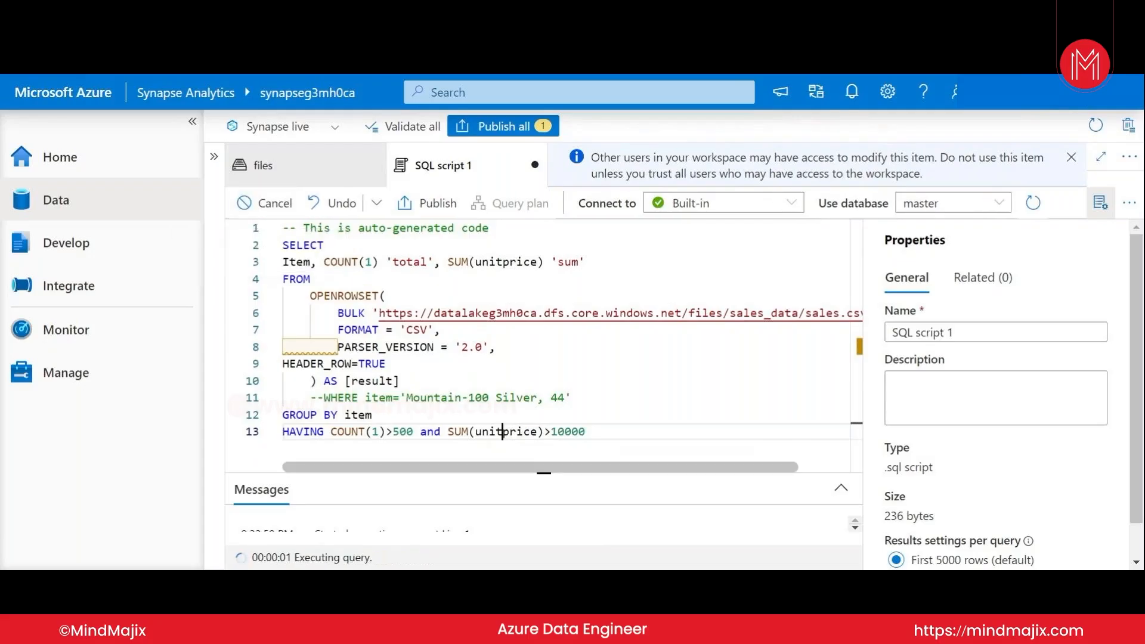
Step: Examine the full results table of the query filtered by count and summed unit price, and return to the code
left_click(839, 489)
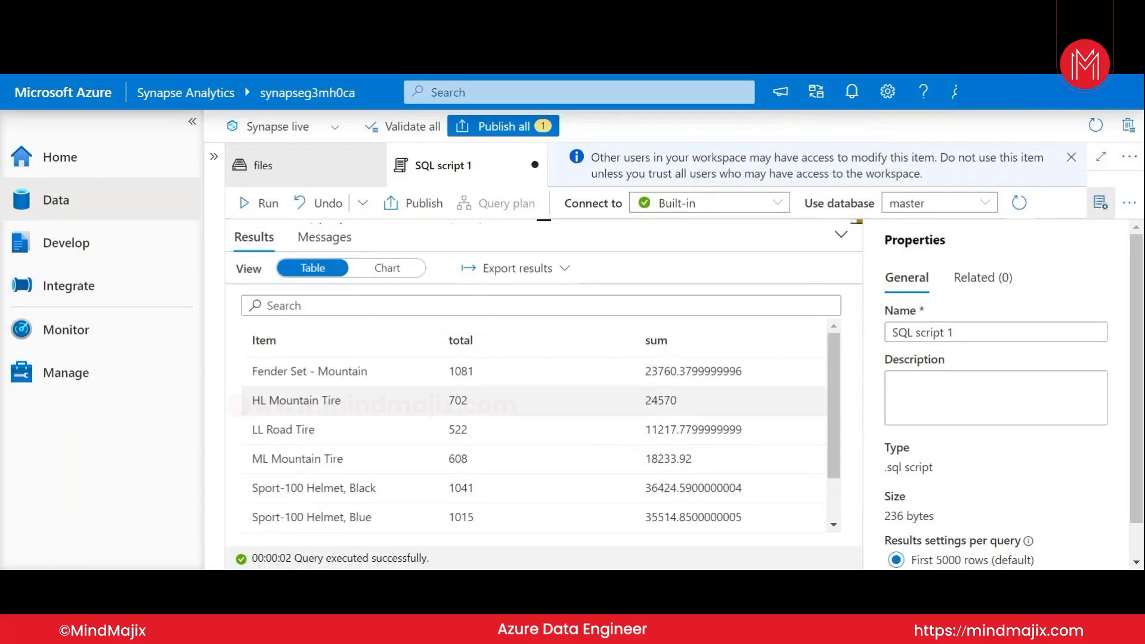
scroll(534, 425, "down", 2)
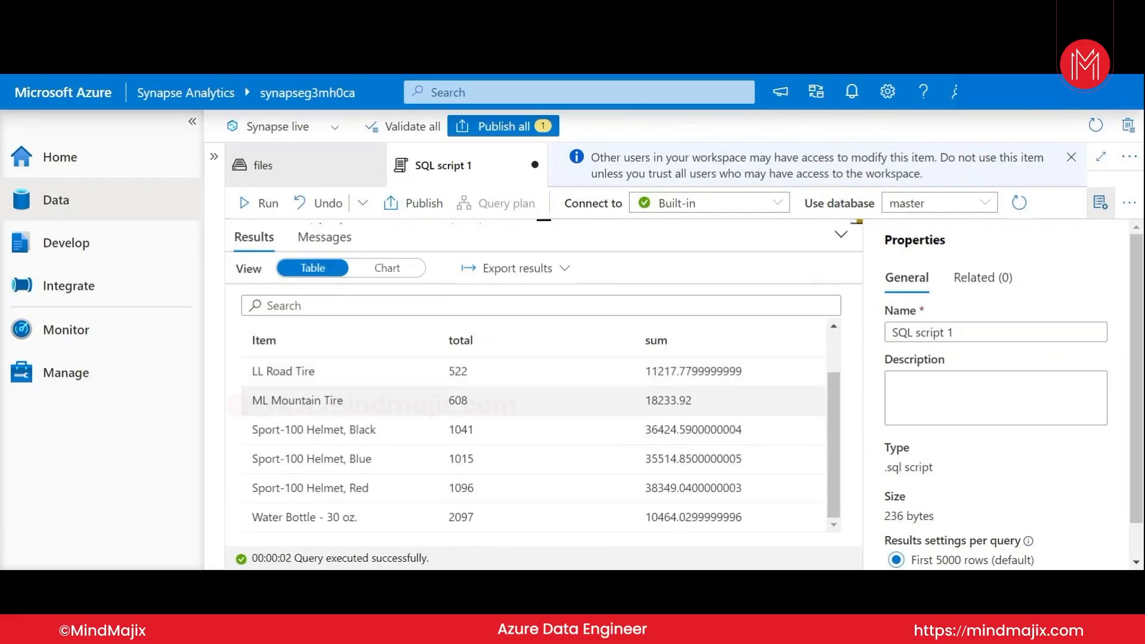
scroll(534, 426, "up", 1)
scroll(534, 418, "up", 1)
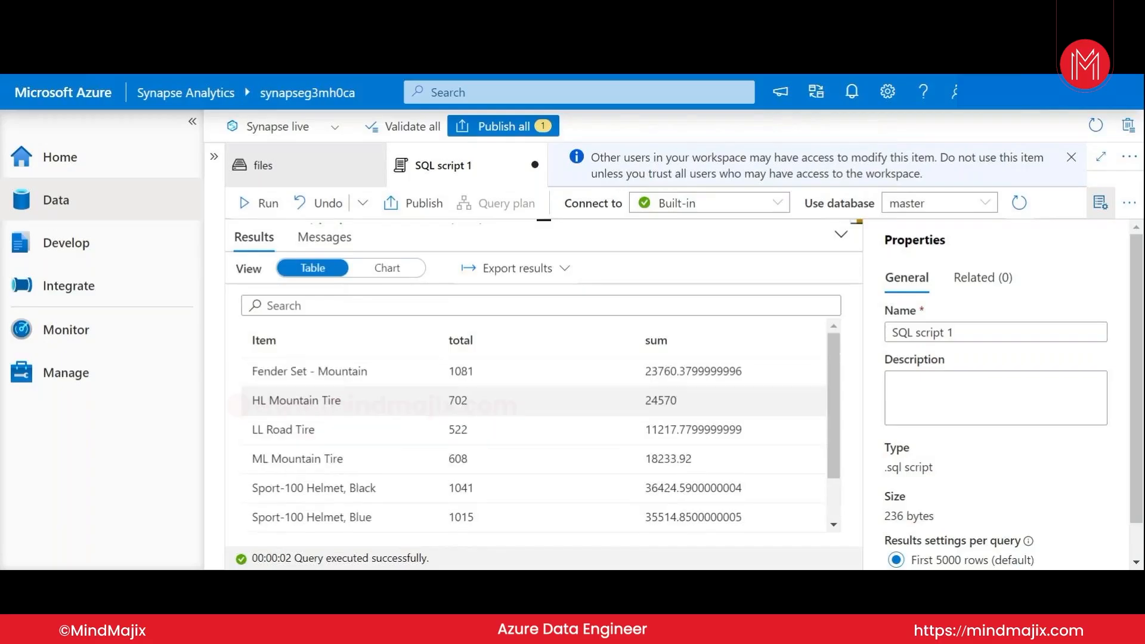
left_click(841, 234)
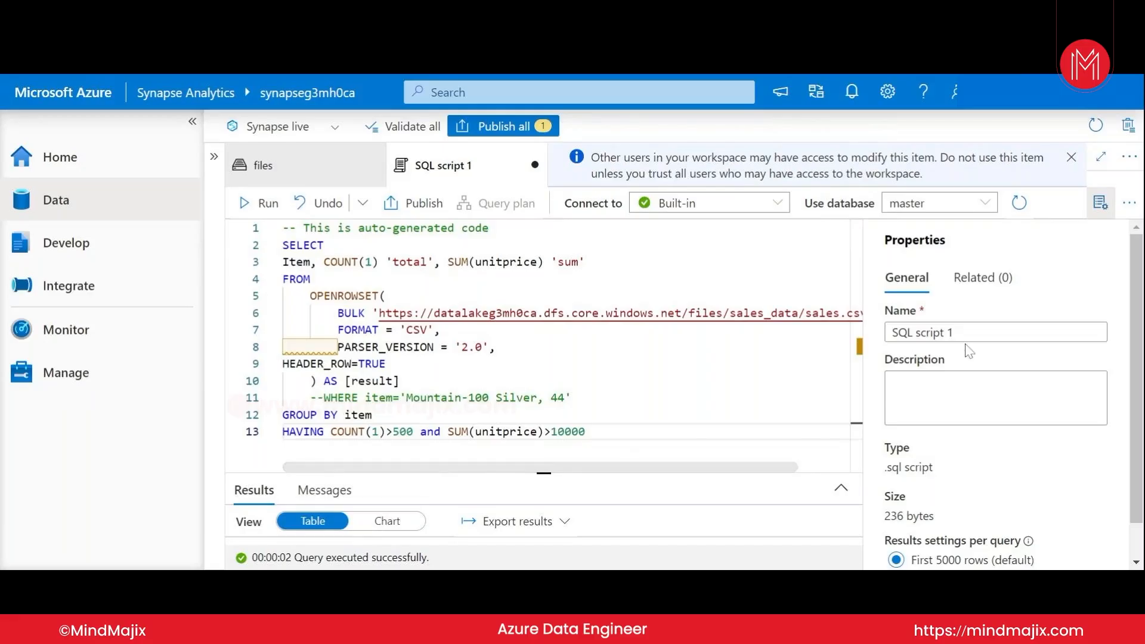
Step: Rename the SQL script as revenue_sales_query
left_click_drag(954, 332, 888, 334)
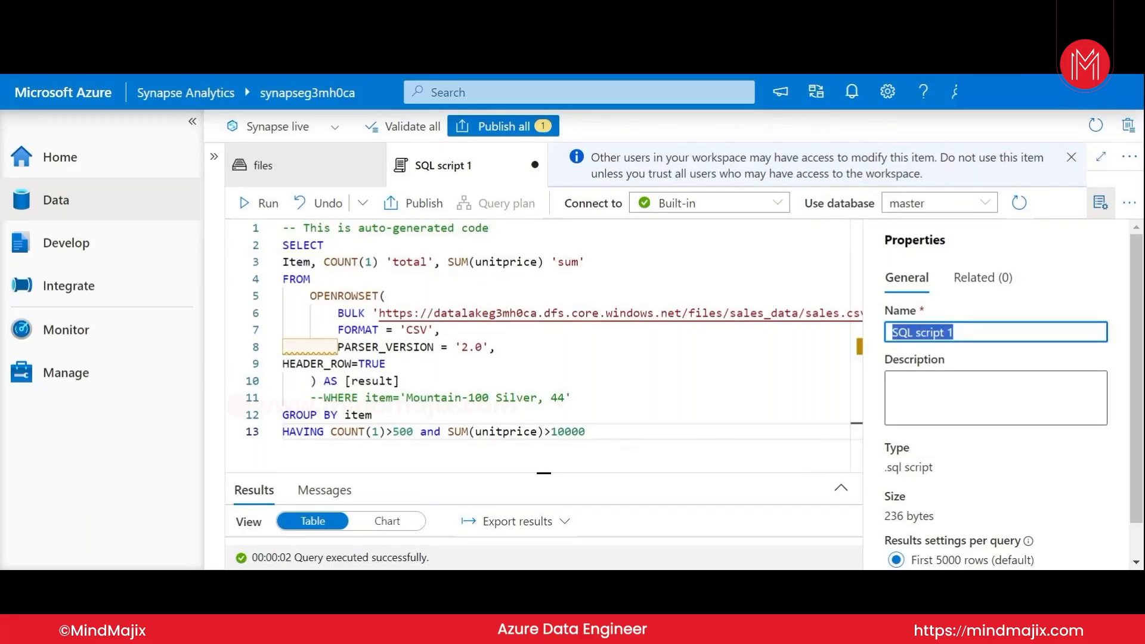
type("revenue")
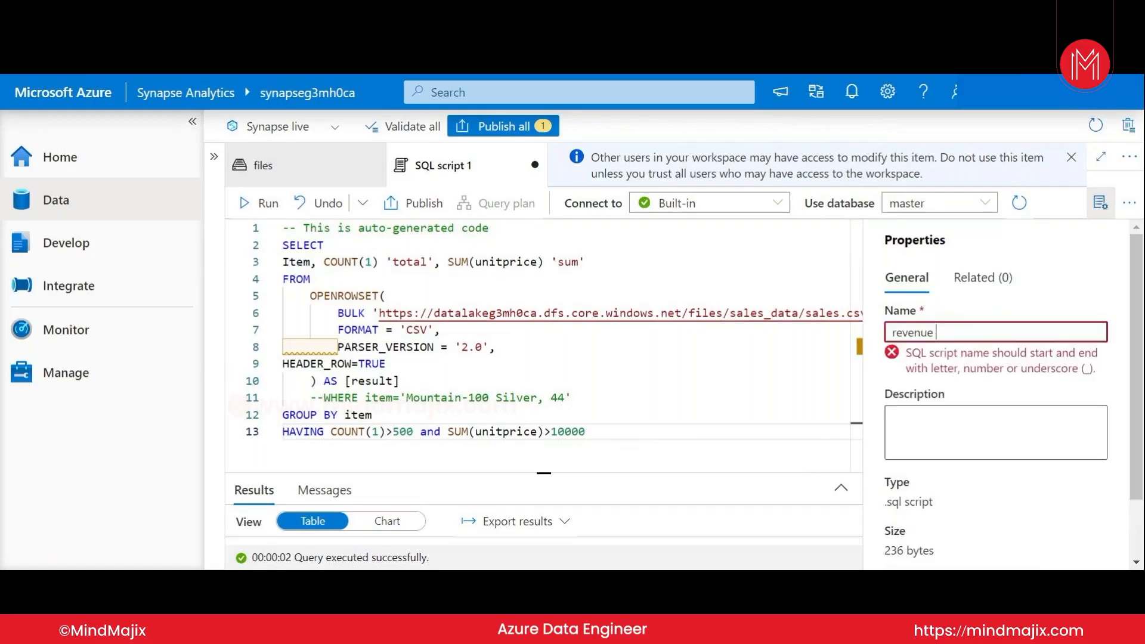
key("BackSpace")
key("BackSpace")
key("BackSpace")
key("BackSpace")
key("BackSpace")
key("BackSpace")
key("BackSpace")
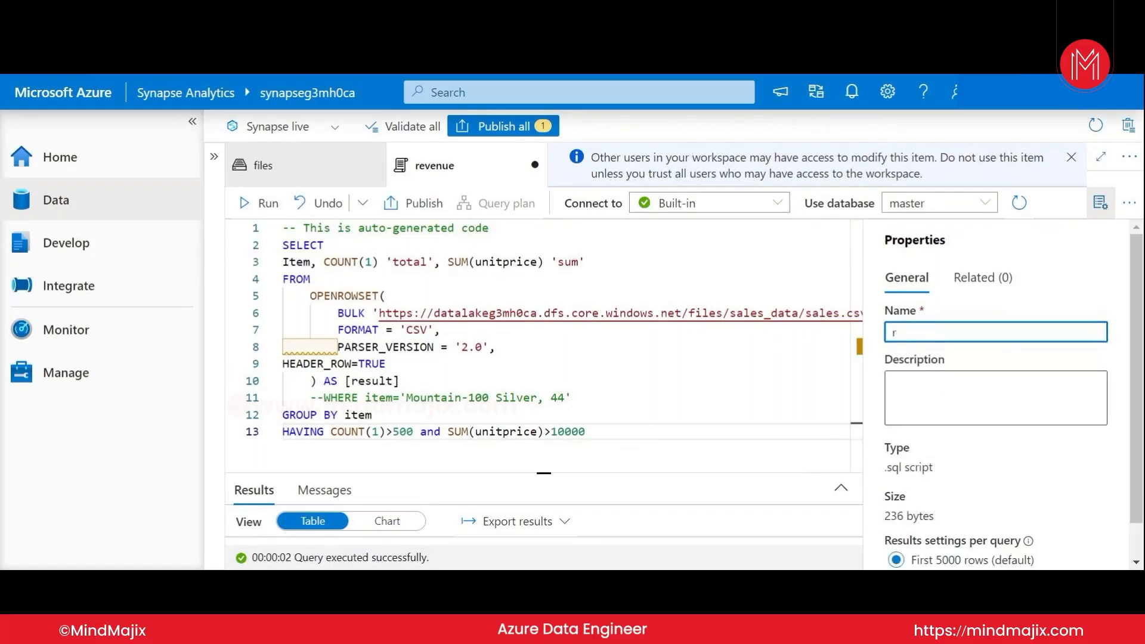
type("evenuesales")
key("BackSpace")
type("query")
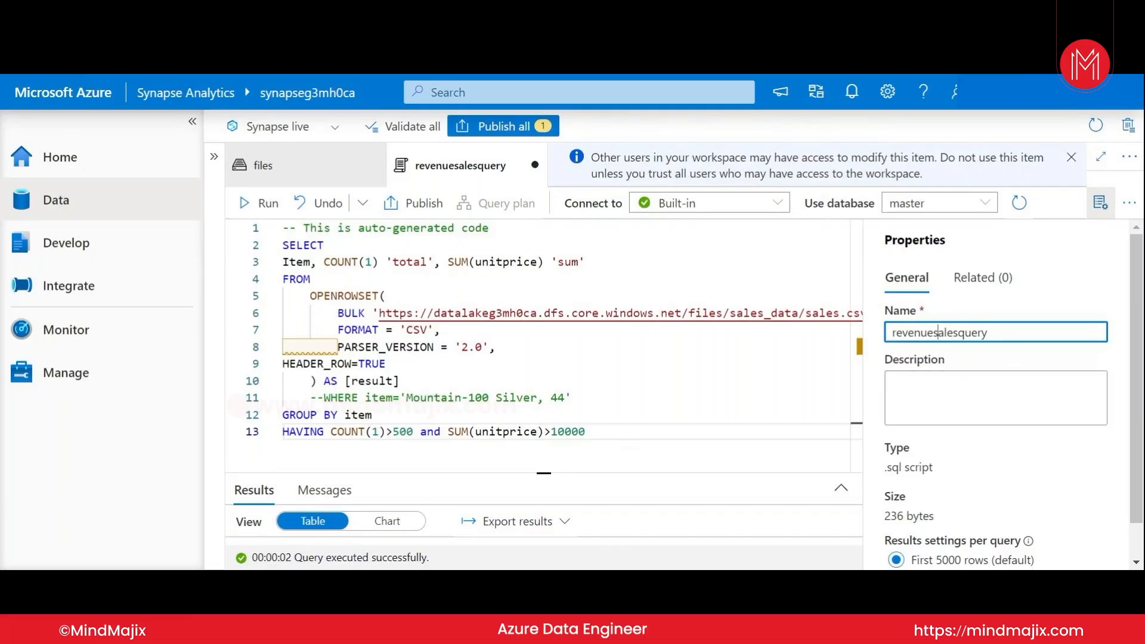
type("_")
left_click(1073, 294)
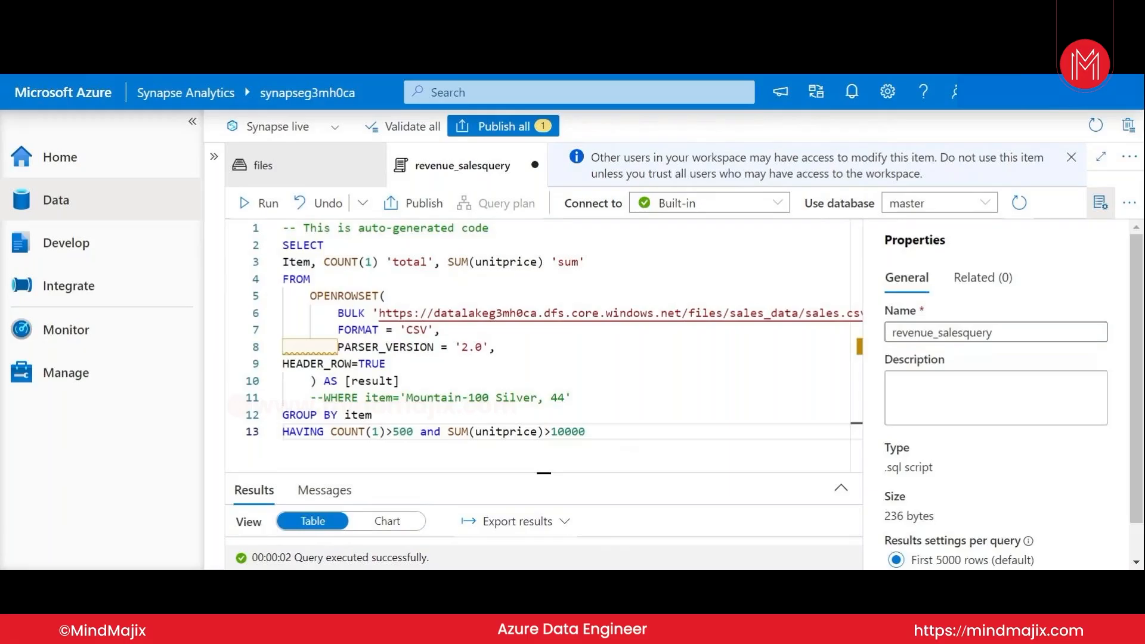
left_click(963, 332)
type("_")
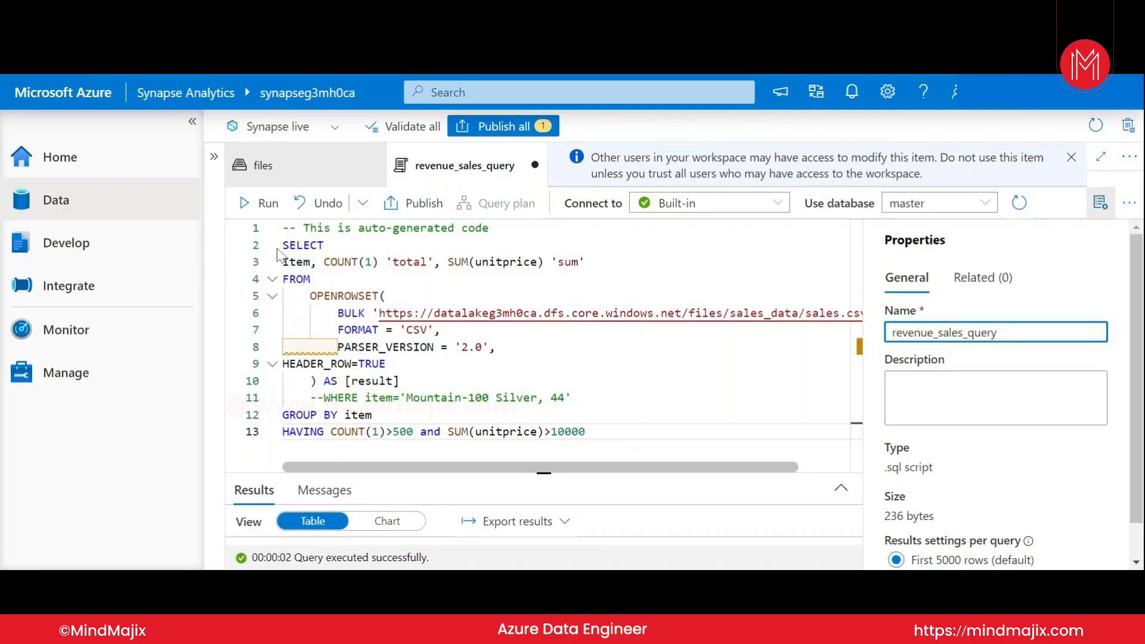
Step: Review the query's SELECT to OPENROWSET block, including the 'total' alias and the SUM of unitprice
left_click_drag(282, 245, 399, 380)
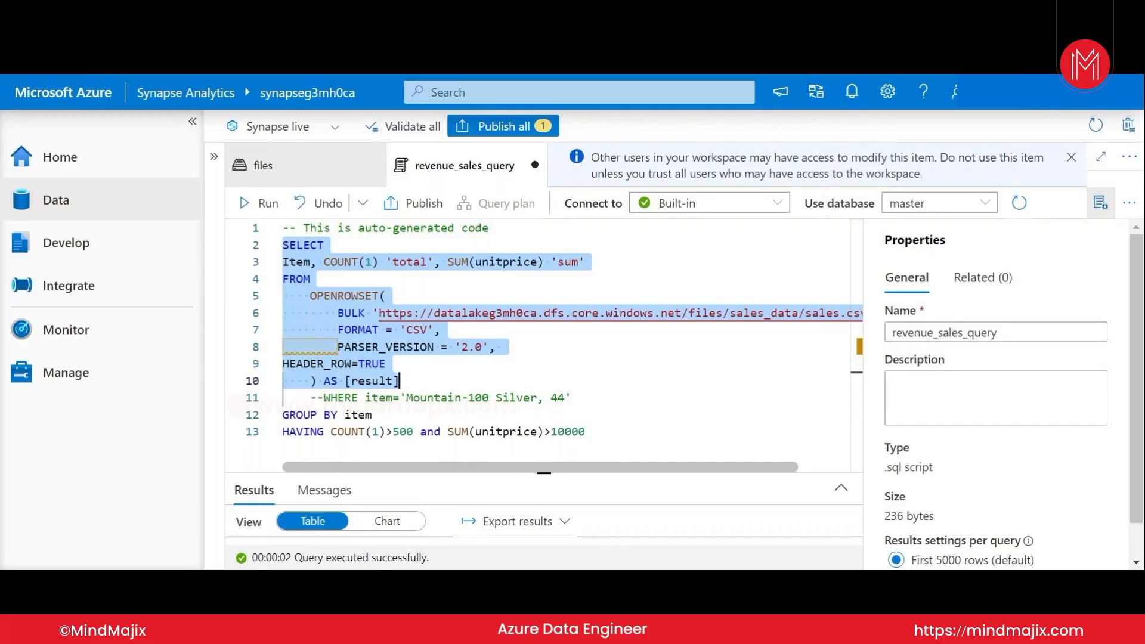
left_click(392, 262)
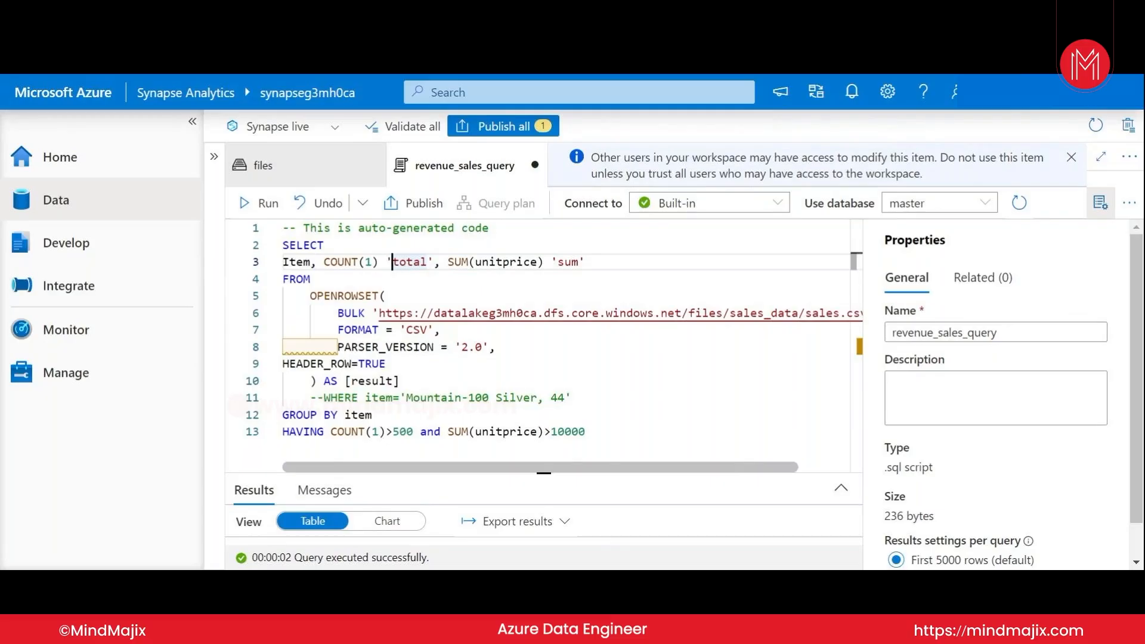
left_click_drag(476, 262, 544, 262)
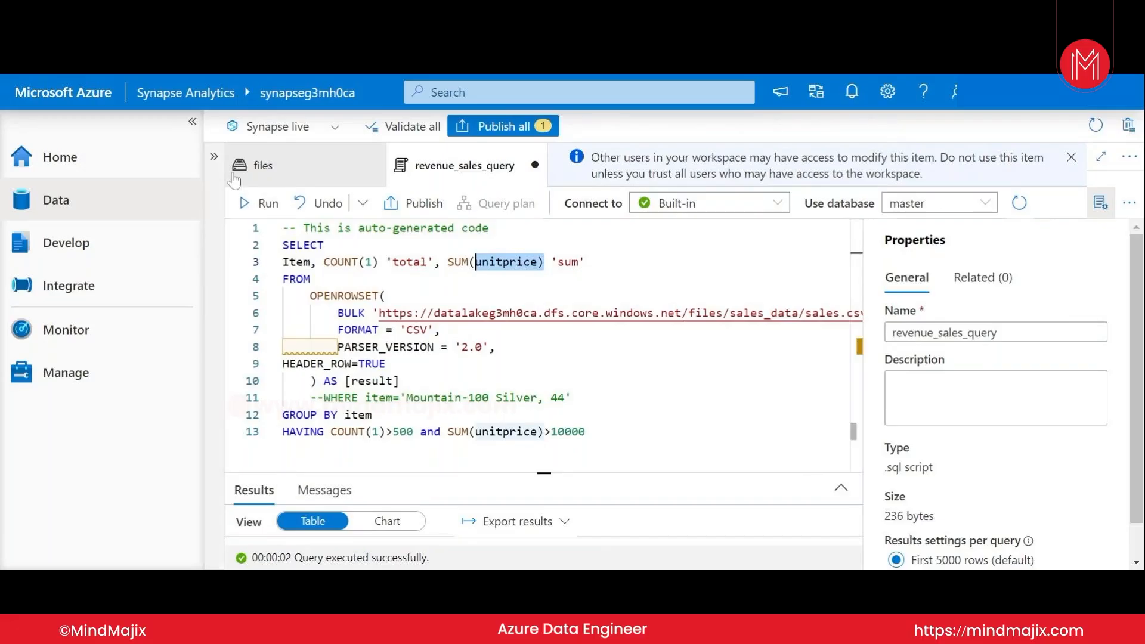
Step: Preview sales.csv from the files container to examine its columns, and return to the revenue_sales_query script
left_click(288, 173)
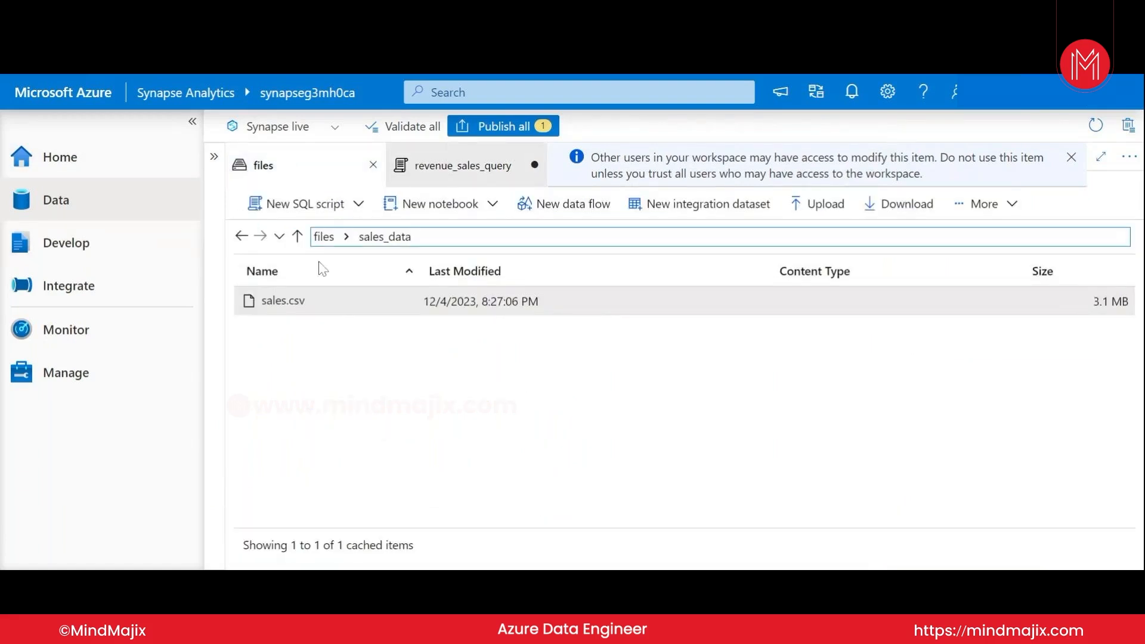
right_click(279, 307)
left_click(297, 316)
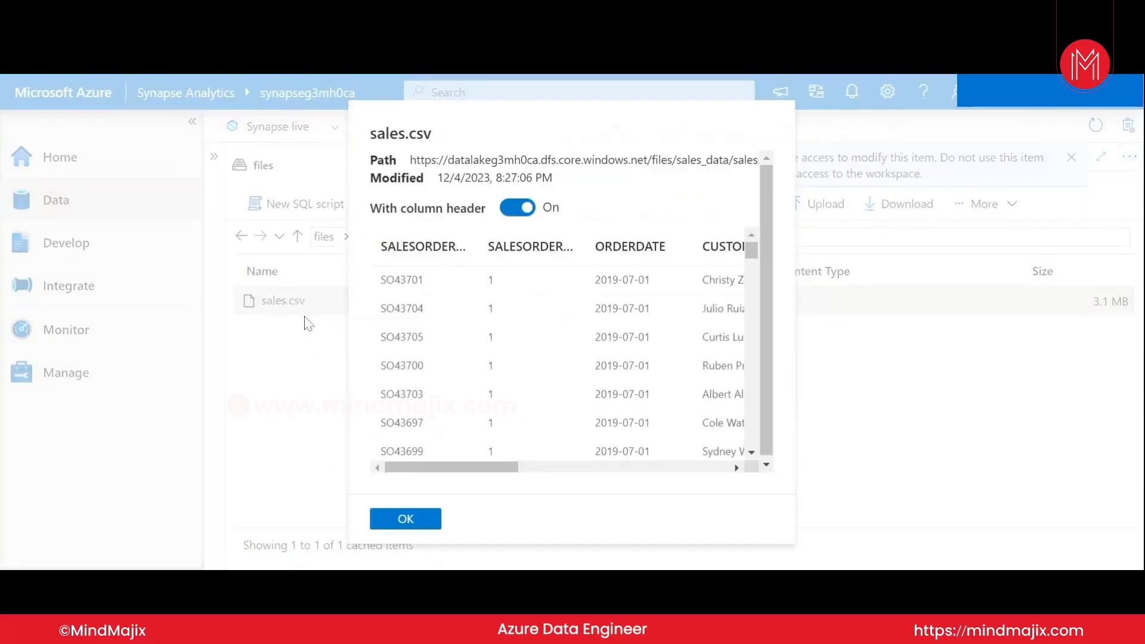
left_click_drag(451, 473, 537, 456)
left_click(538, 456)
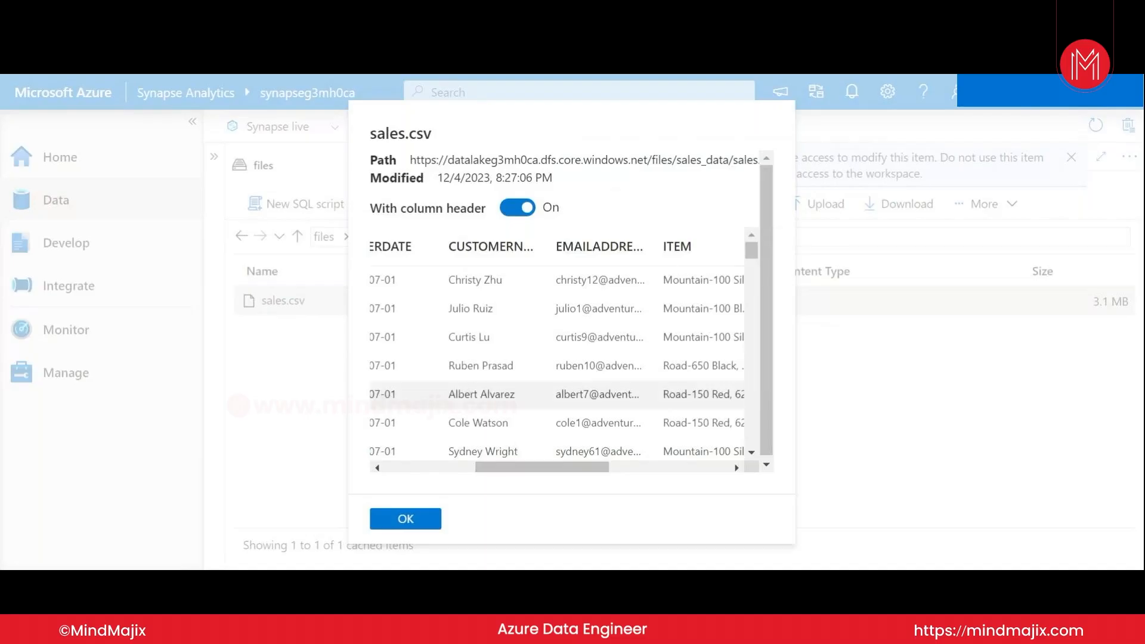
left_click(415, 520)
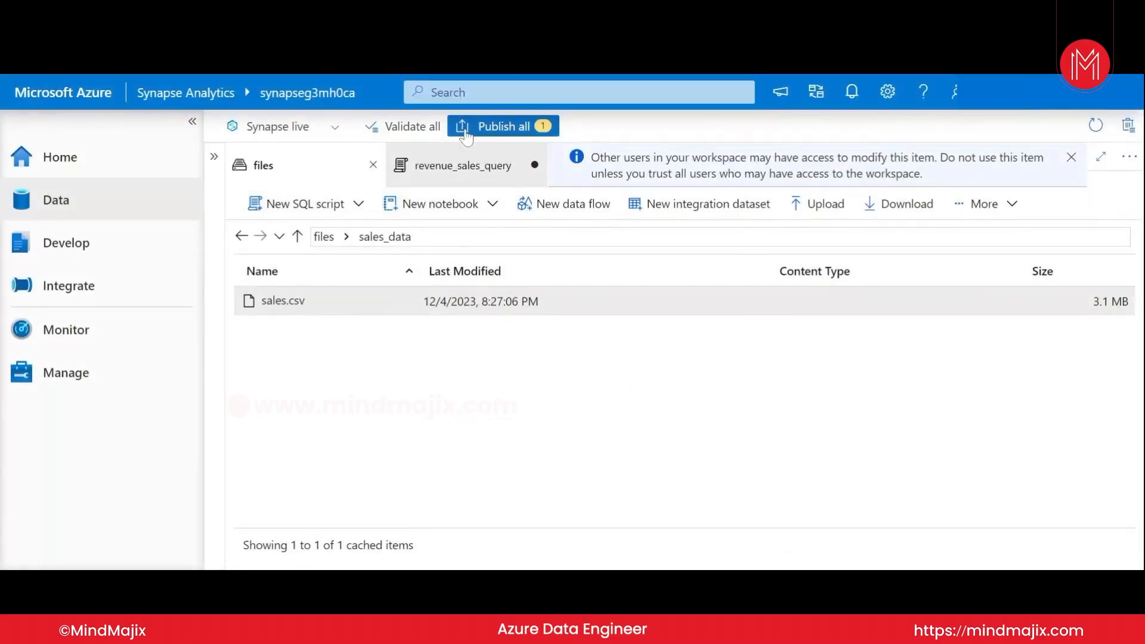
left_click(433, 172)
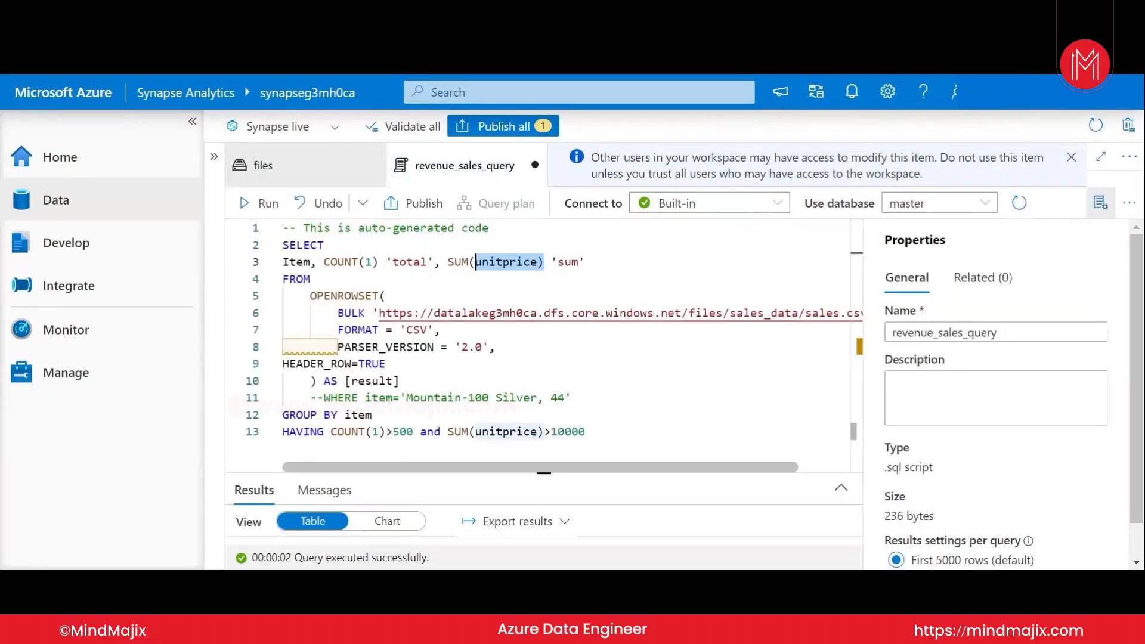
Step: Review the query's clauses in order: the SELECT block, the commented-out WHERE line, GROUP BY and HAVING
left_click_drag(399, 380, 283, 245)
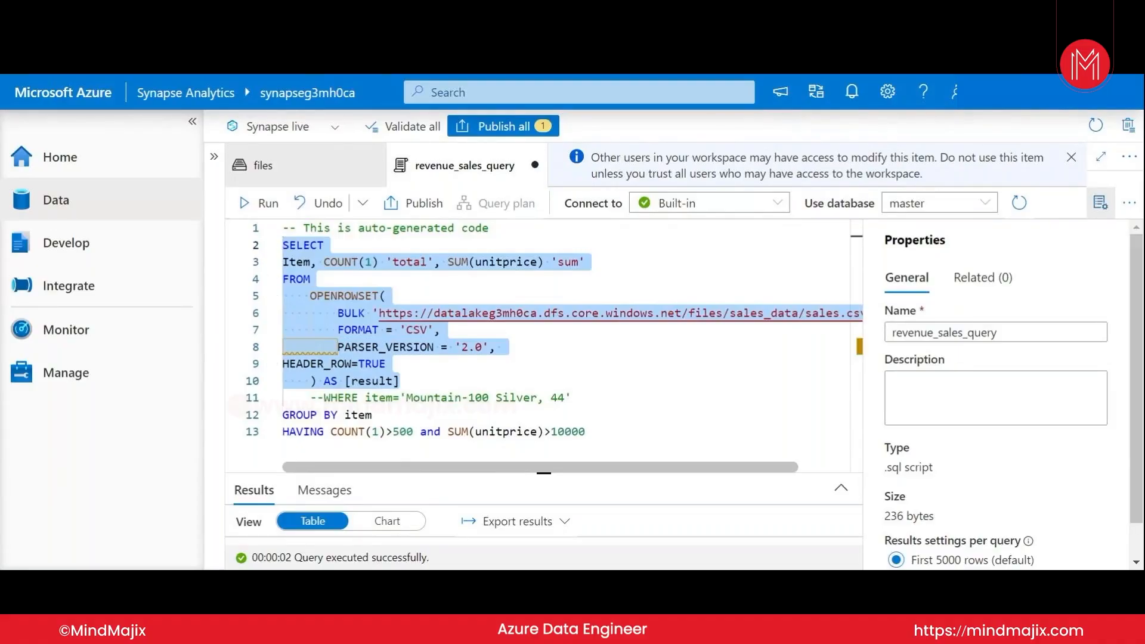
left_click(400, 381)
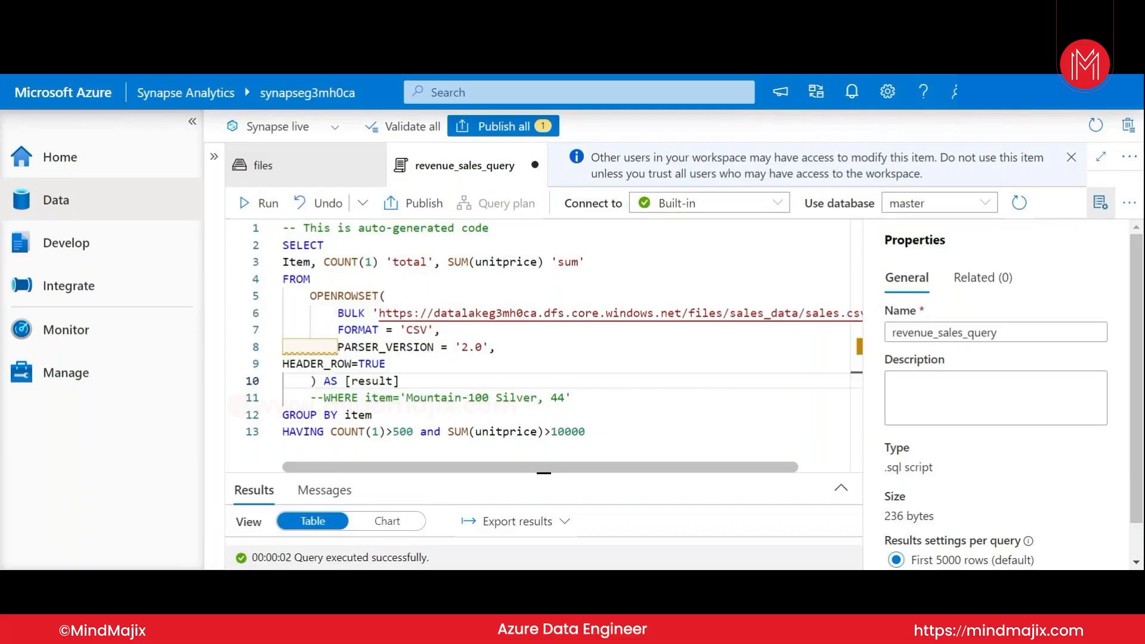
left_click(592, 398)
left_click_drag(592, 398, 557, 398)
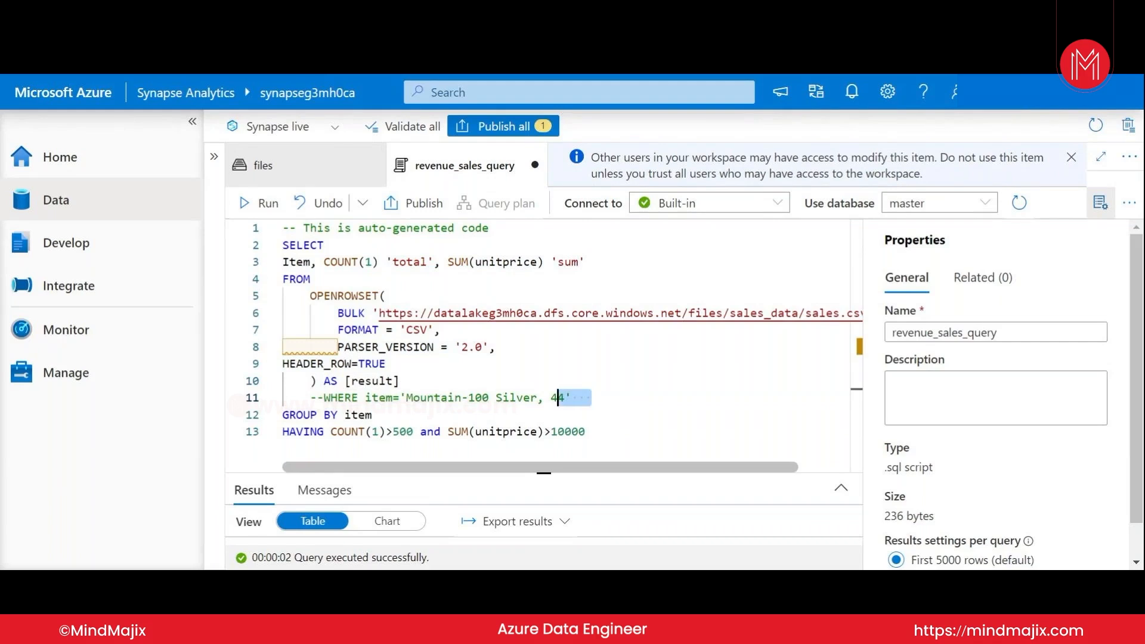
left_click_drag(311, 398, 571, 398)
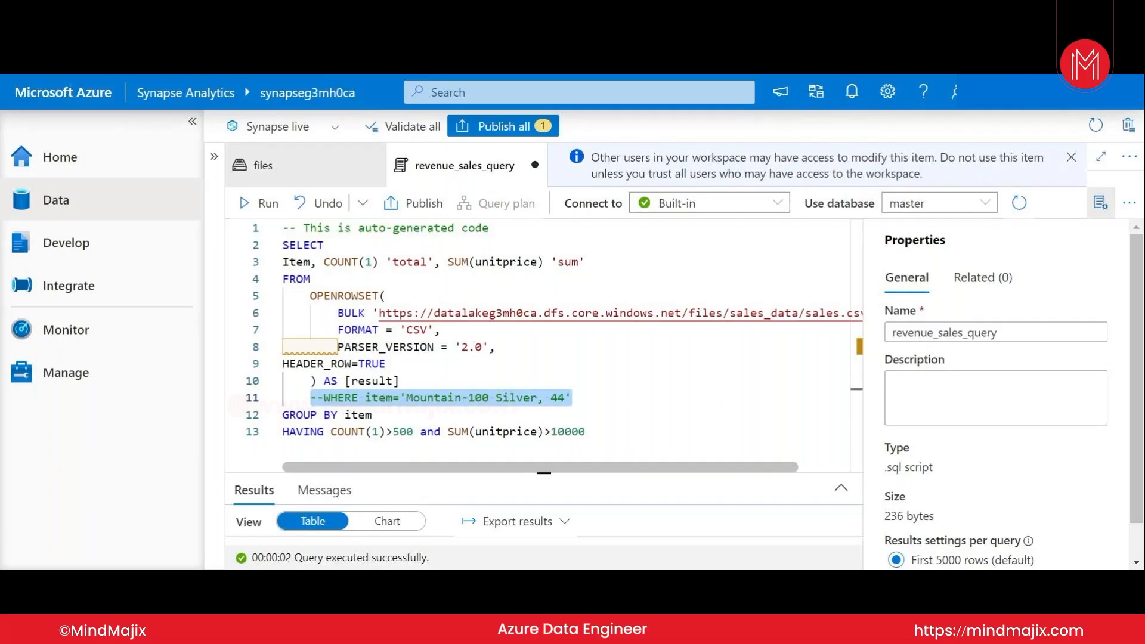
left_click(400, 381)
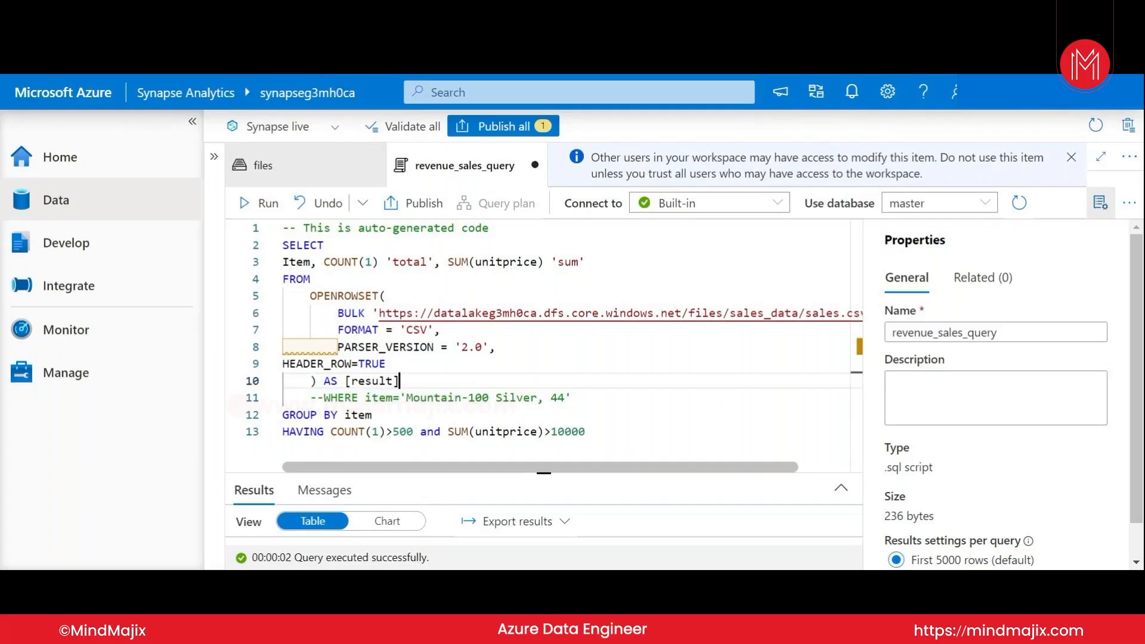
left_click_drag(373, 414, 282, 415)
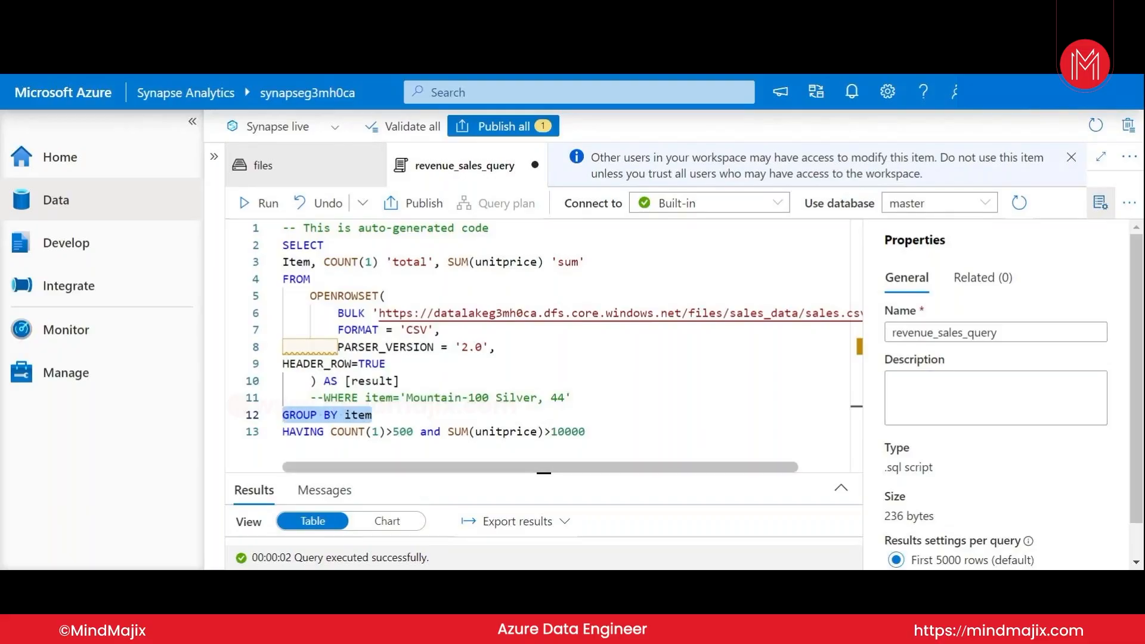
left_click(323, 432)
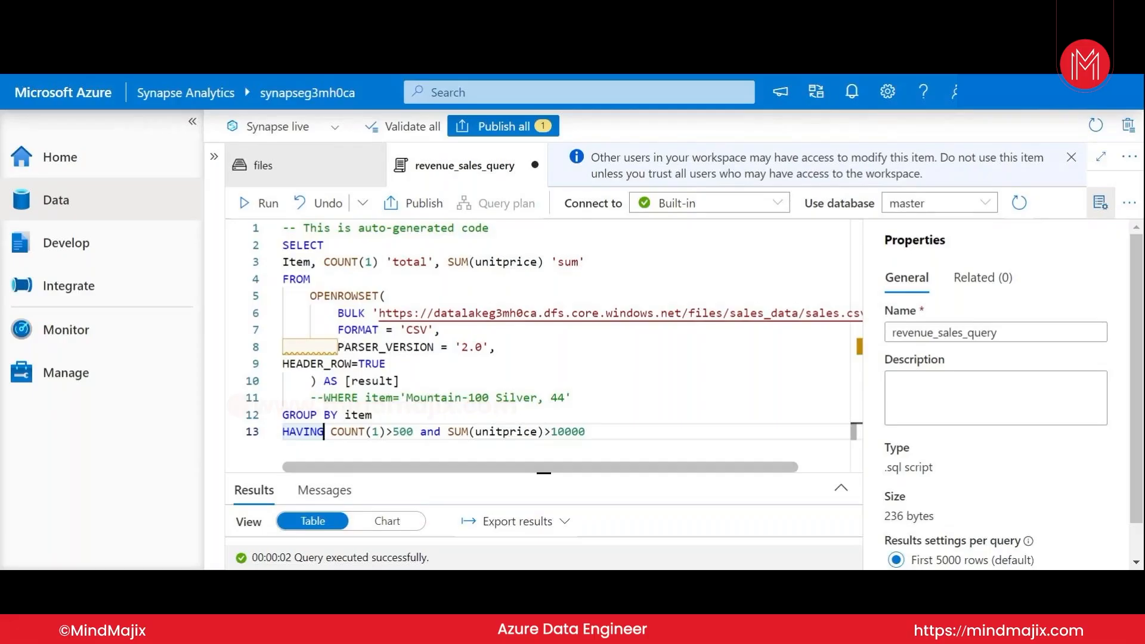
Step: Reread the query from SELECT through GROUP BY and compare it with the results table
left_click(283, 245)
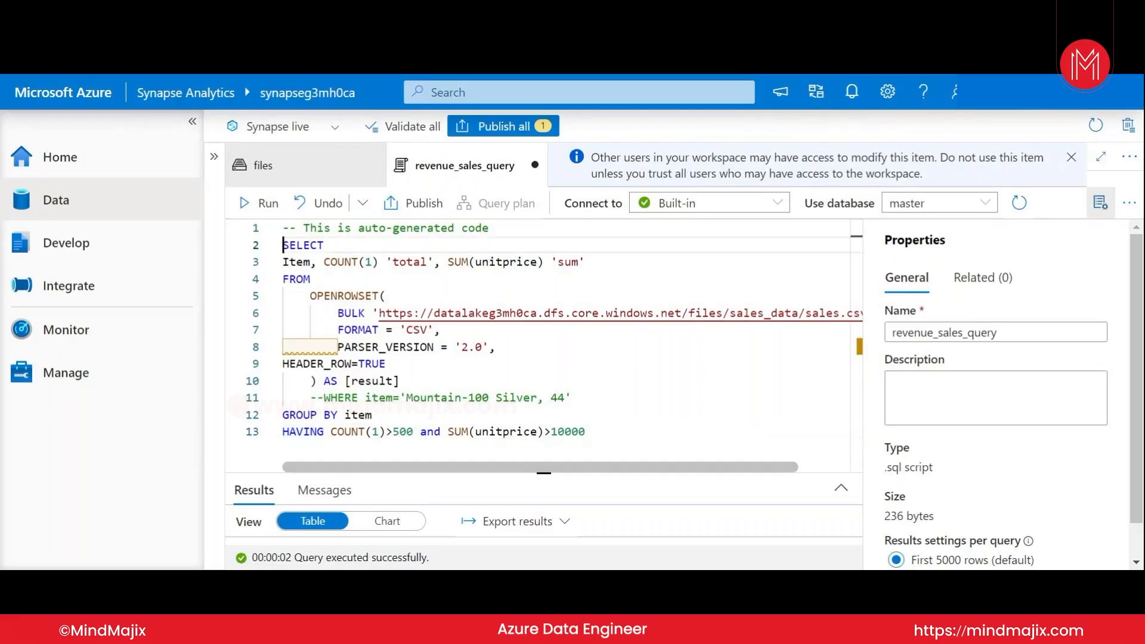
left_click_drag(283, 245, 399, 380)
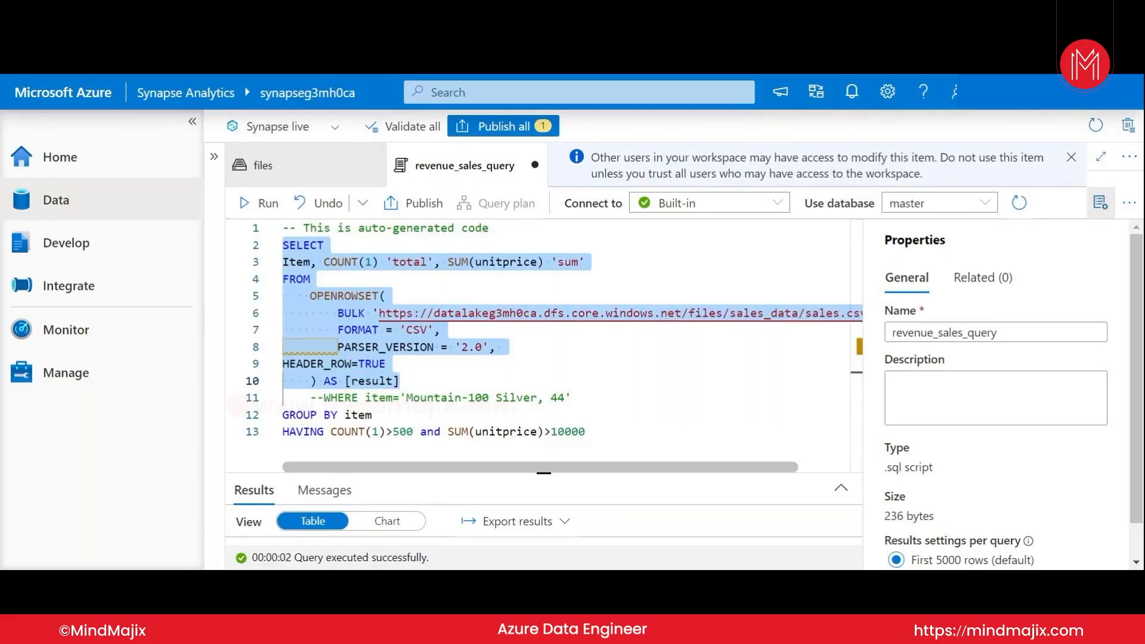
left_click(372, 415)
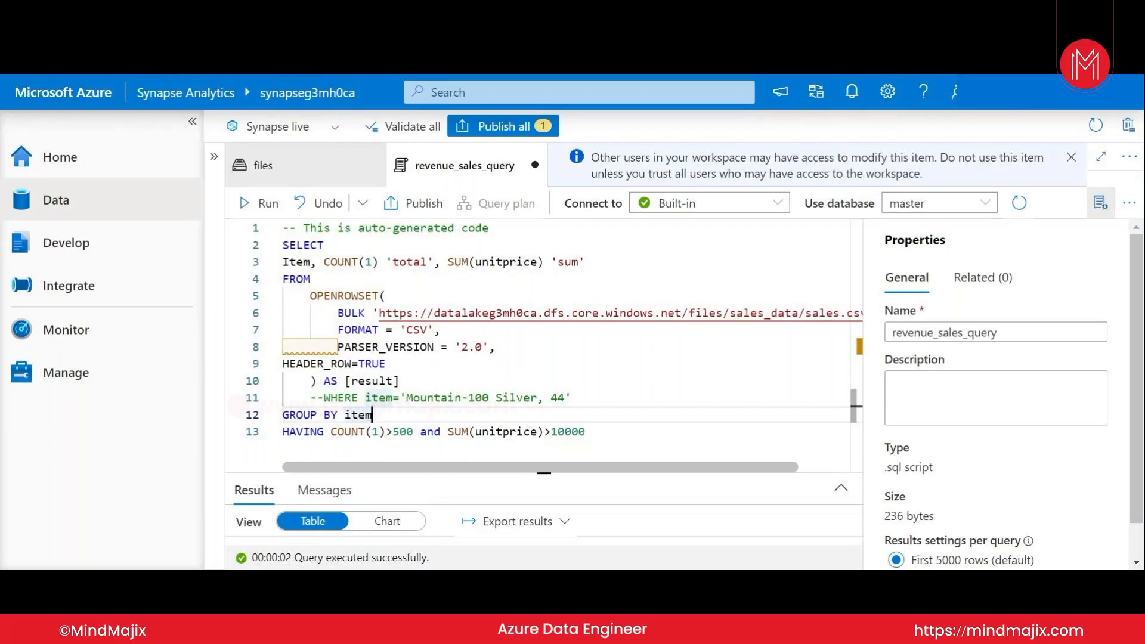
left_click(841, 488)
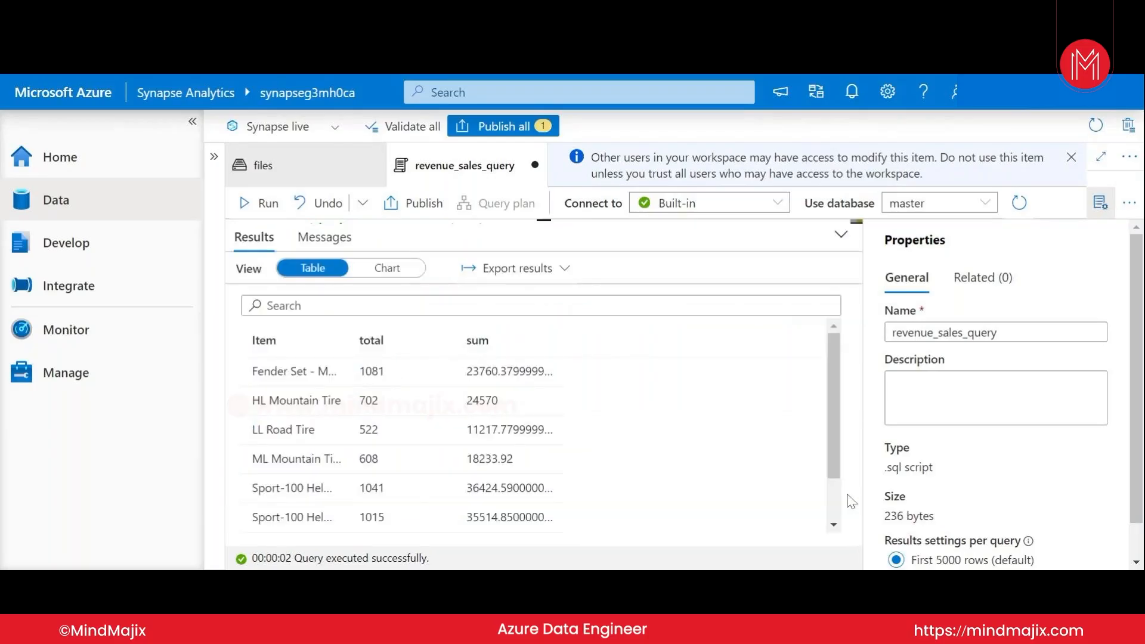
left_click(847, 236)
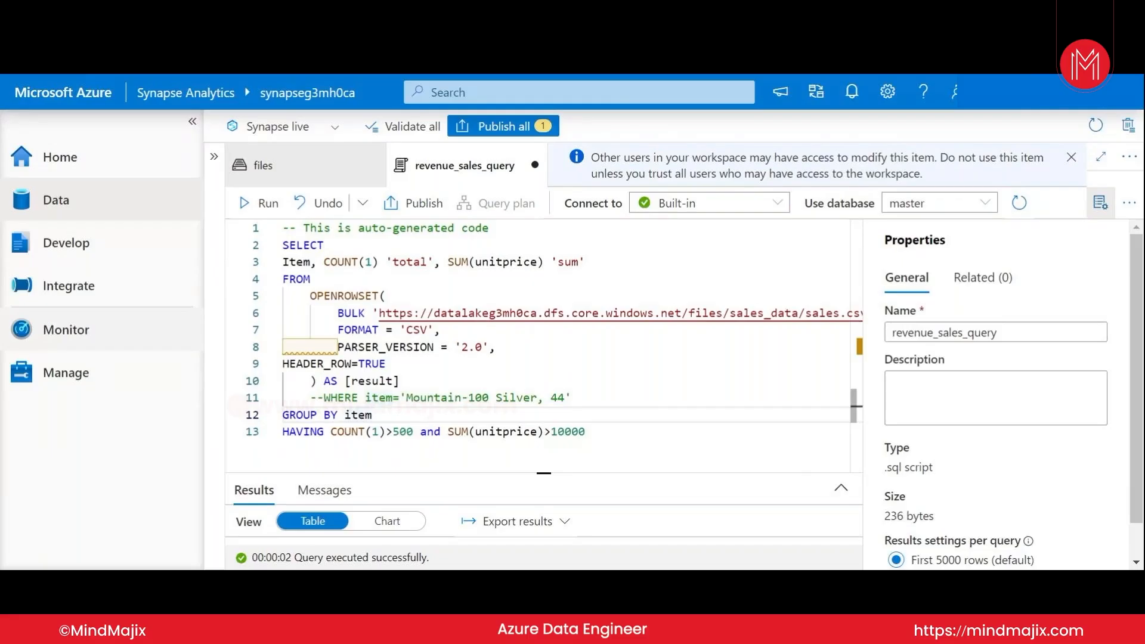
Step: Create a new blank SQL script in the Develop hub and dismiss the workspace access notice
left_click(90, 242)
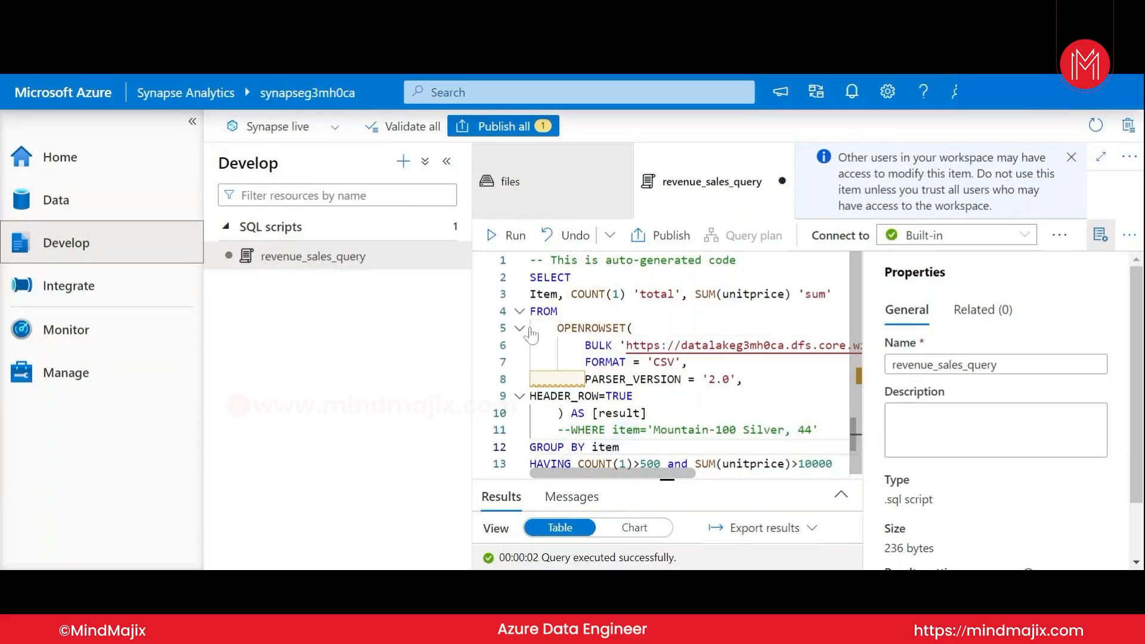
left_click_drag(551, 328, 640, 413)
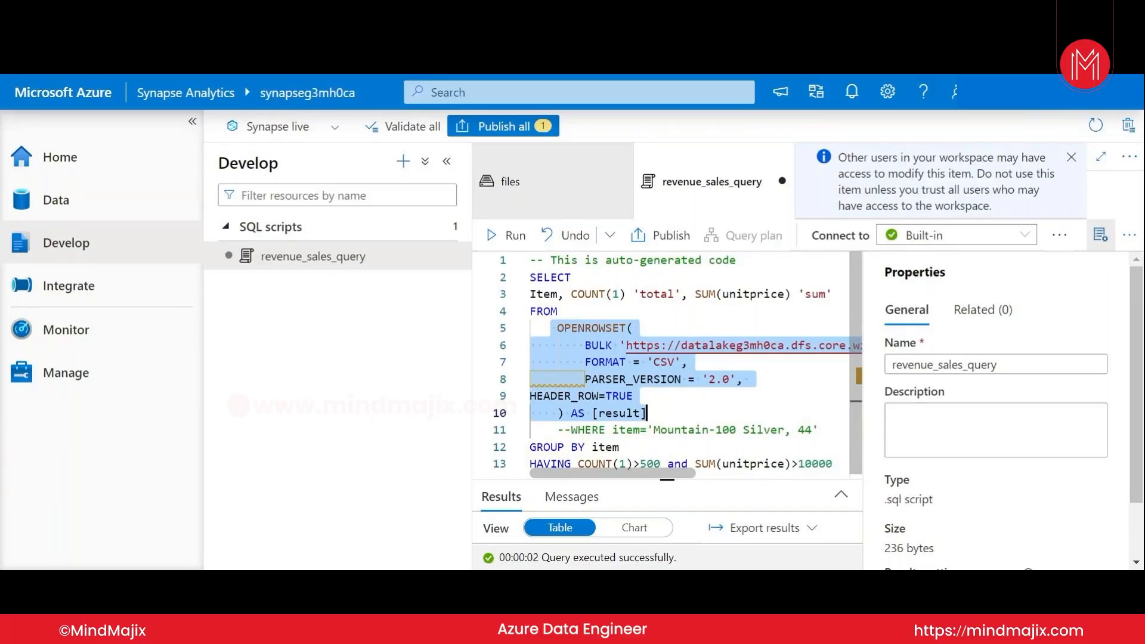
left_click(403, 161)
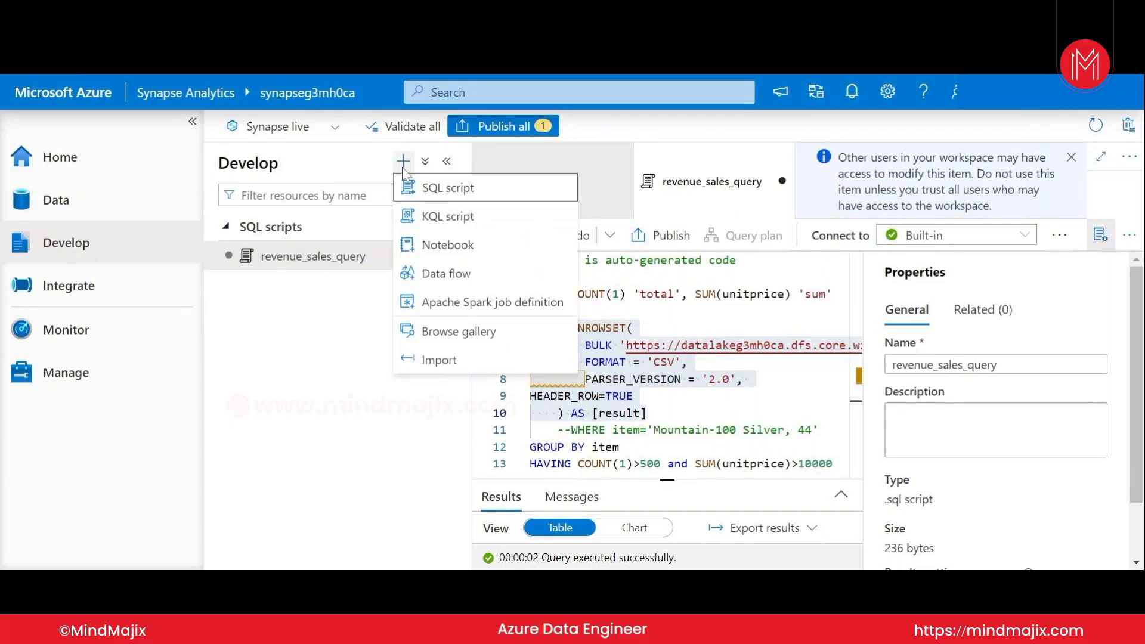
left_click(432, 191)
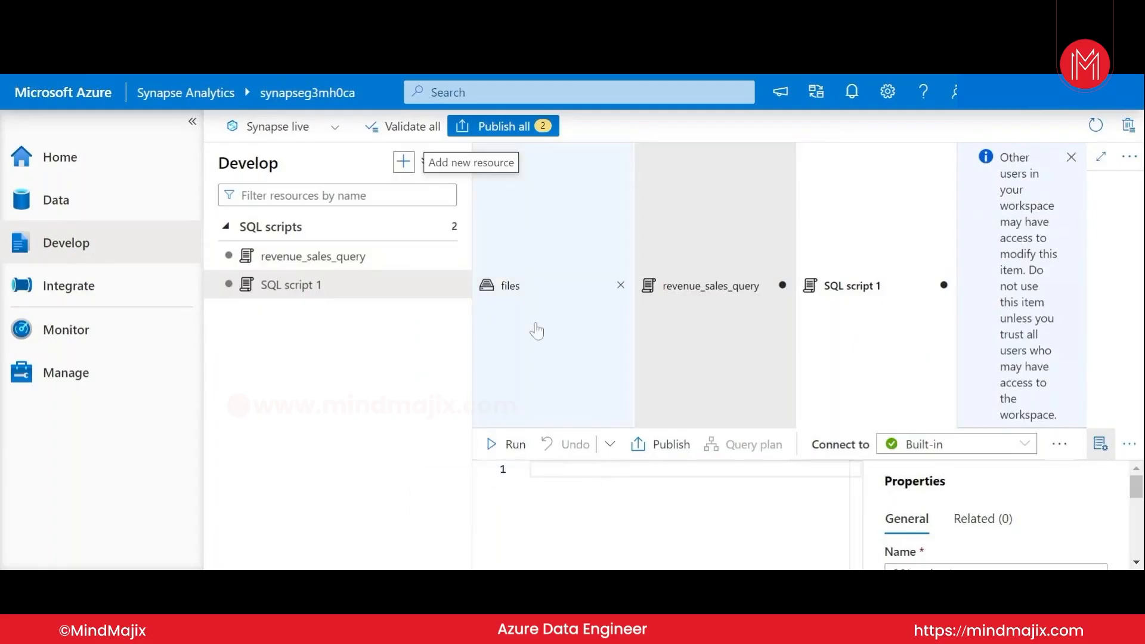
left_click(1071, 158)
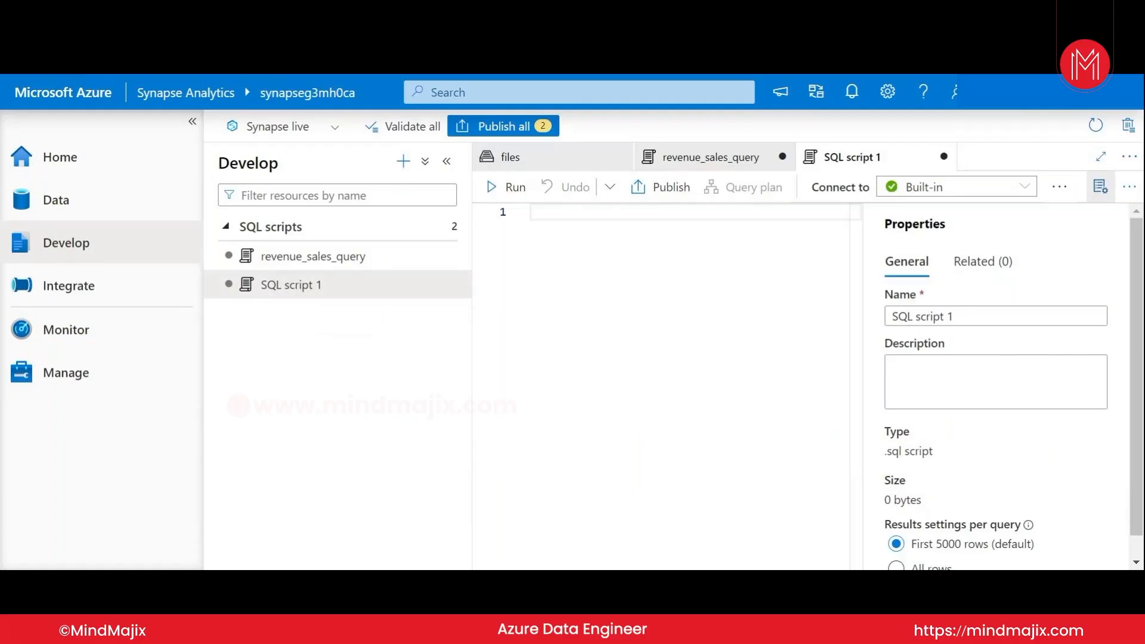
type("Mountain-100 Silver, 44")
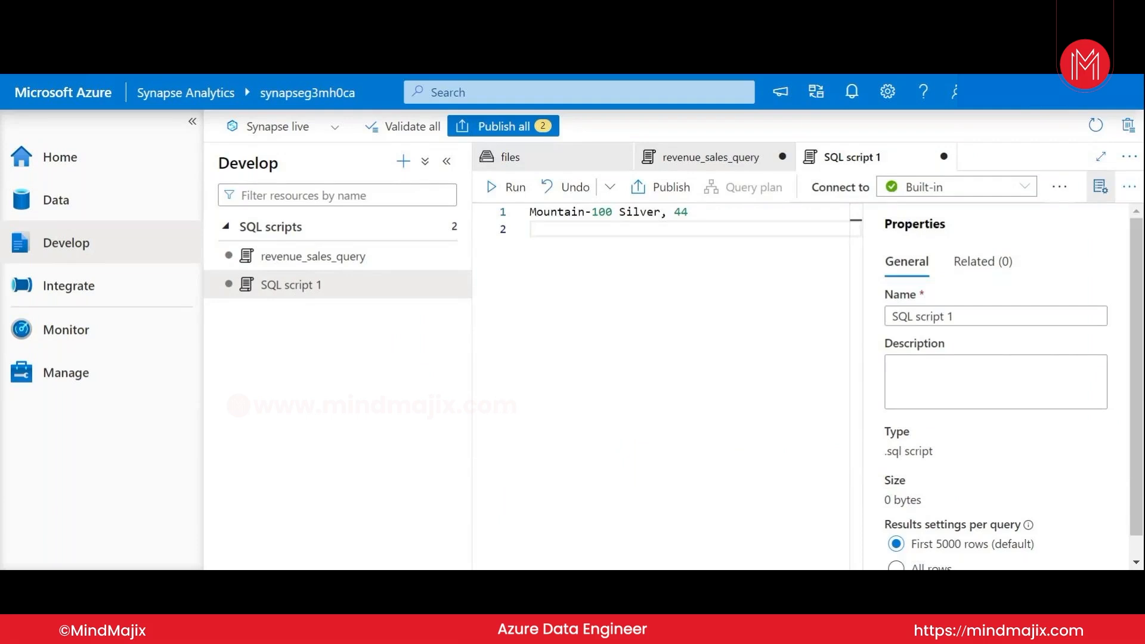
left_click_drag(691, 212, 489, 215)
key("BackSpace")
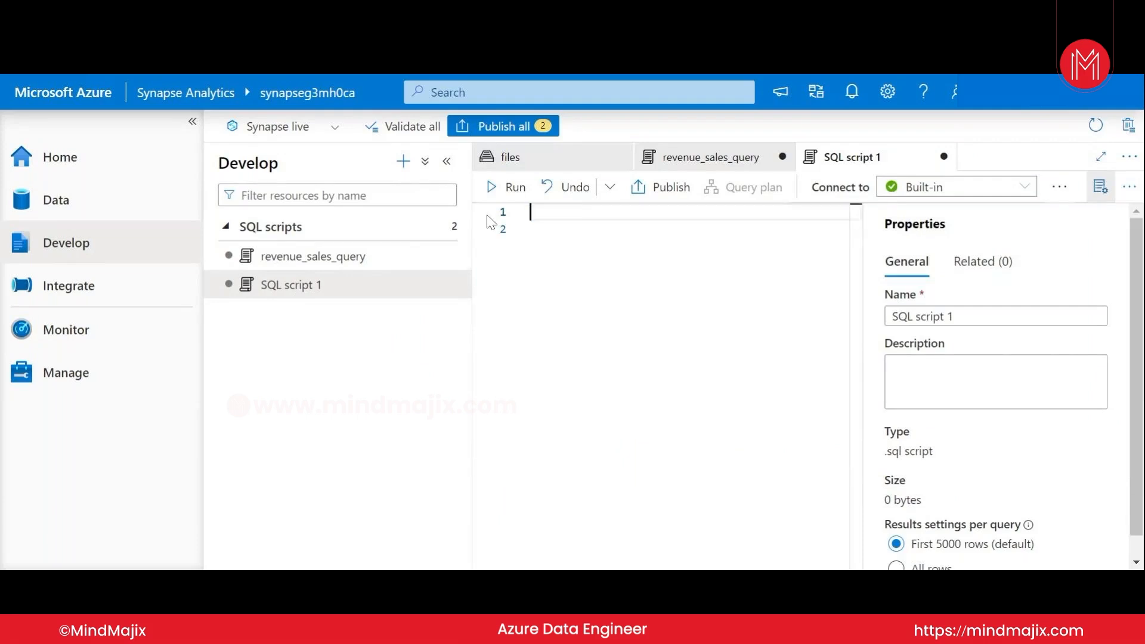
Step: Copy the OPENROWSET block through AS [result] from the revenue_sales_query script into the empty SQL script 1
left_click(325, 265)
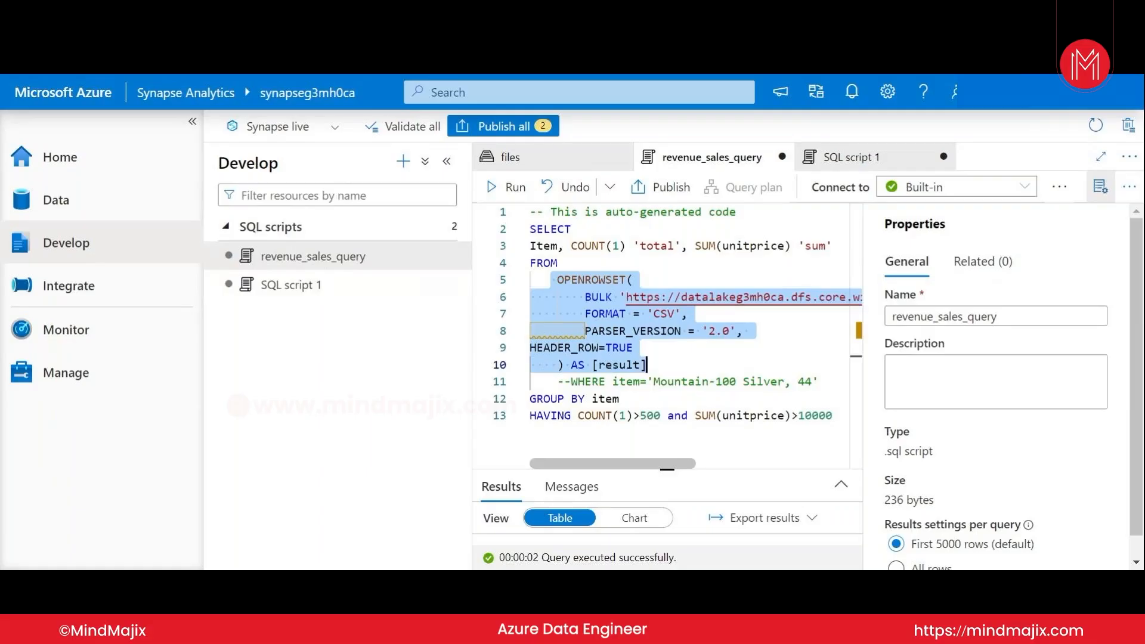
left_click(591, 382)
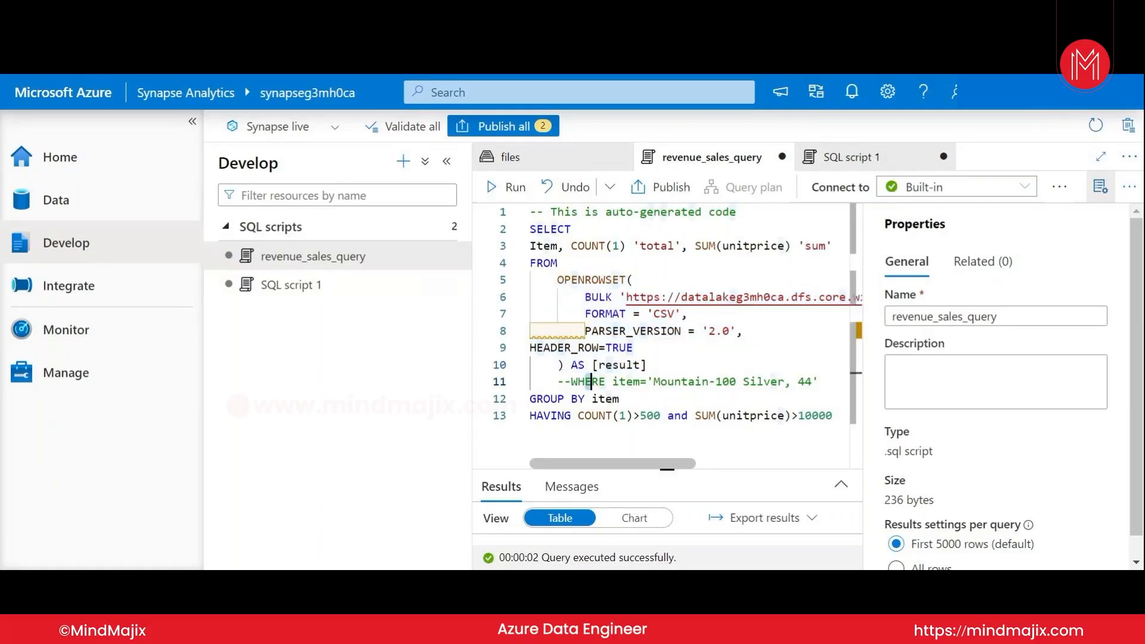
left_click_drag(557, 280, 647, 364)
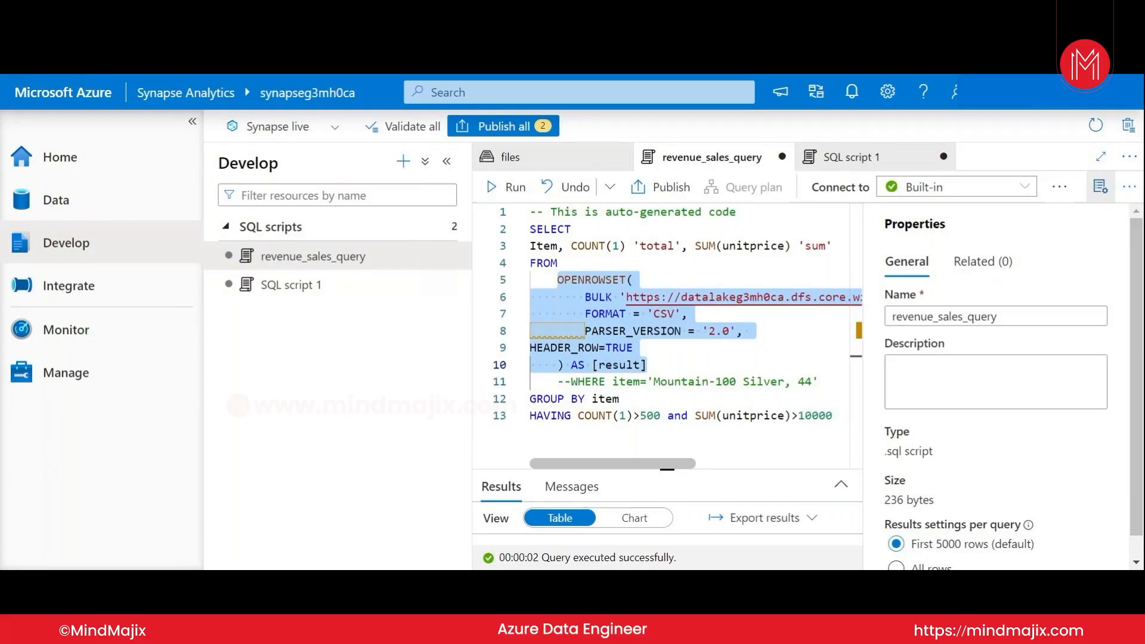
left_click(653, 364)
left_click_drag(648, 364, 530, 279)
key("ctrl+c")
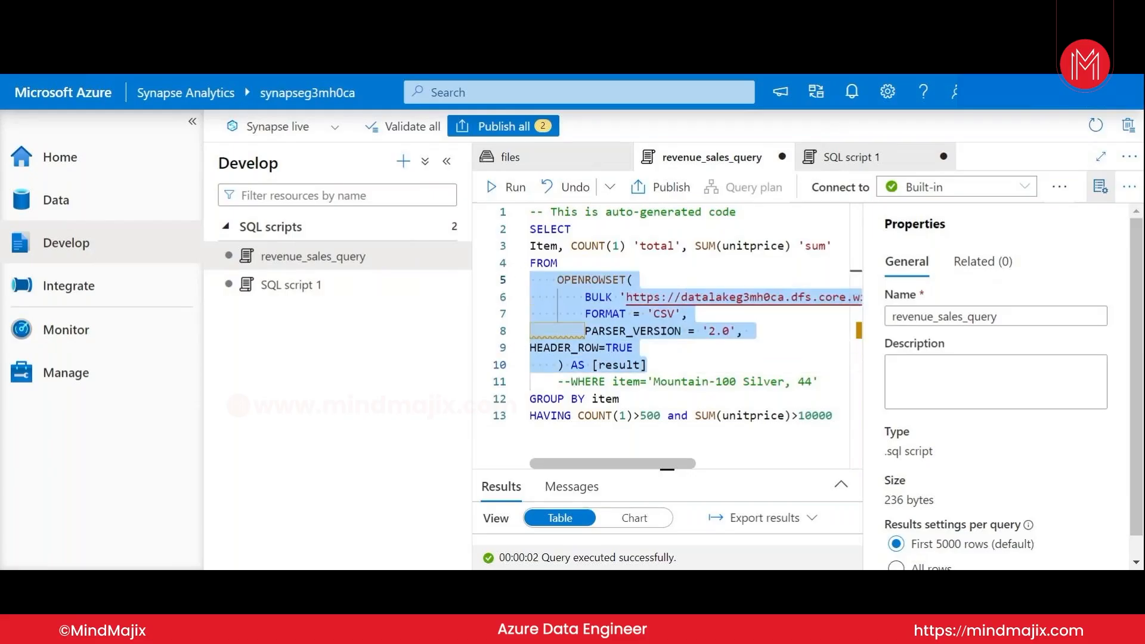
left_click(385, 301)
key("ctrl+v")
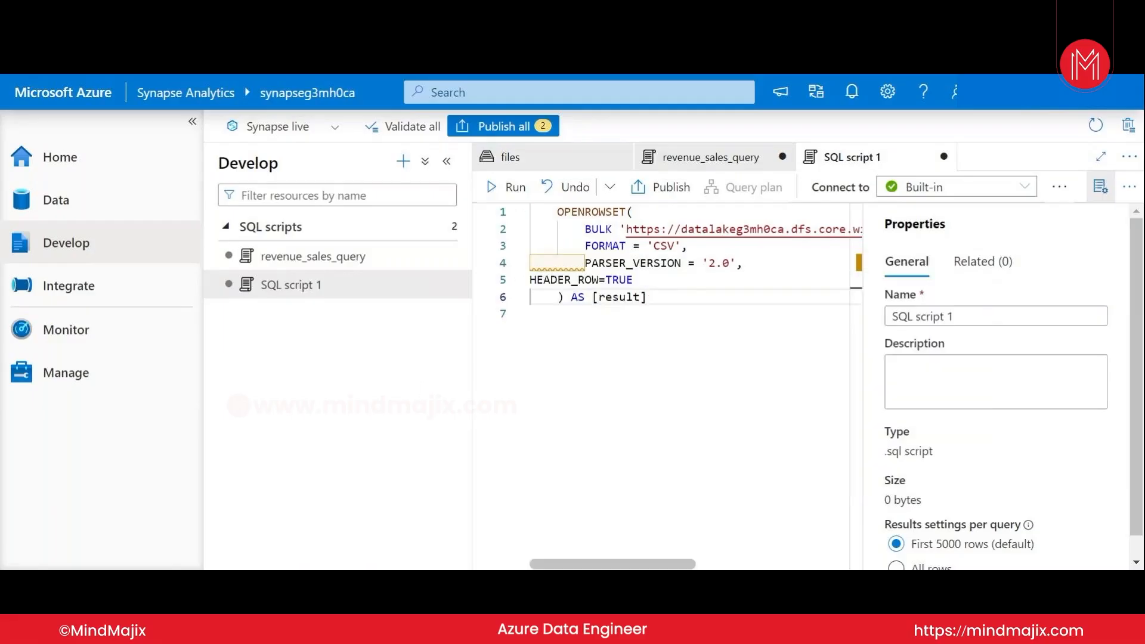
Step: Insert the line SELECT TOP 100* above the OPENROWSET block in SQL script 1
left_click(633, 212)
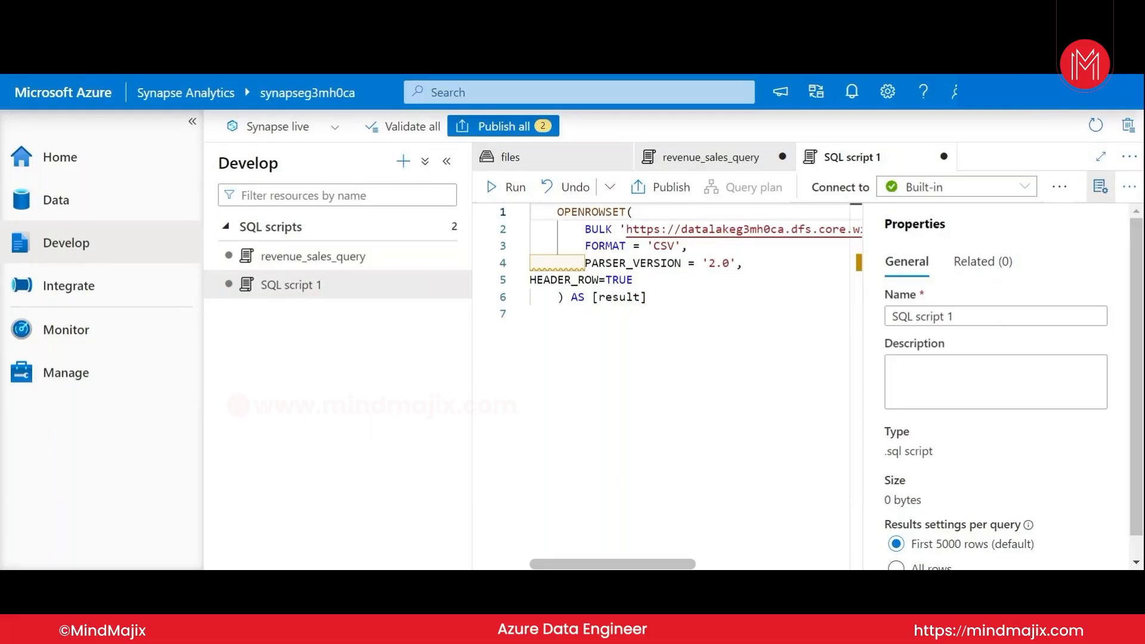
key("Return")
key("Up")
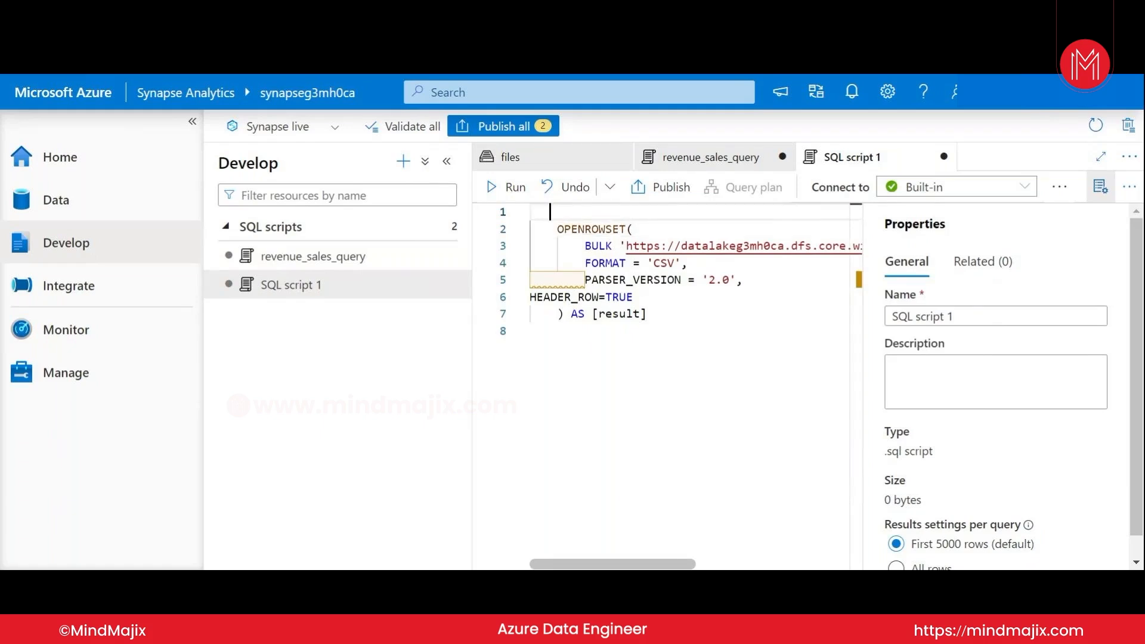
type("SELECT")
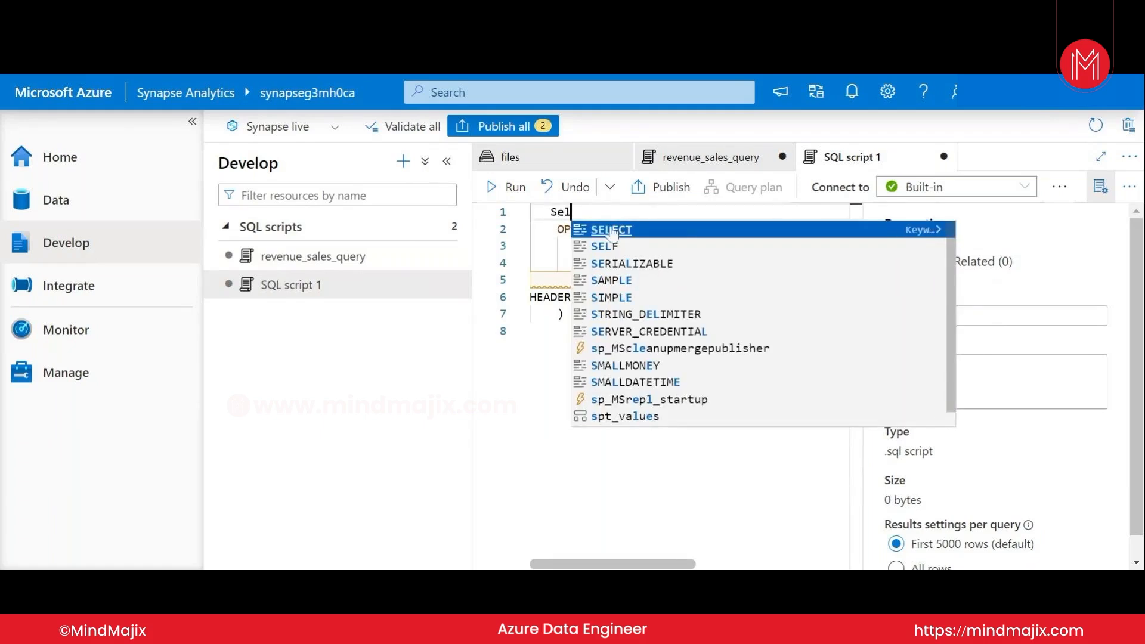
type(" To")
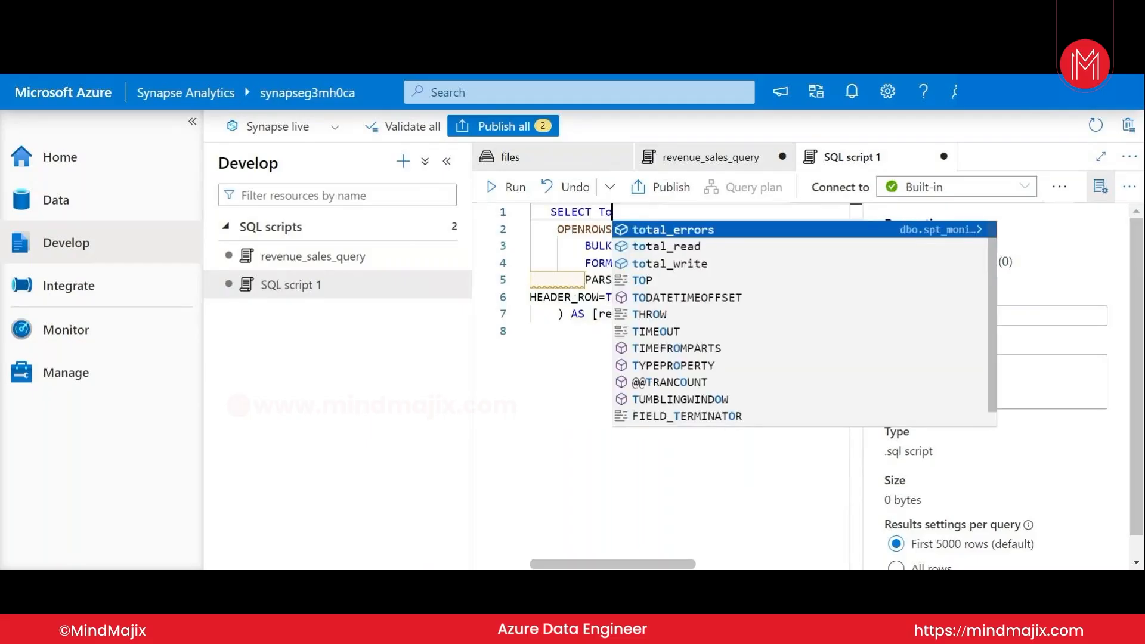
type("p")
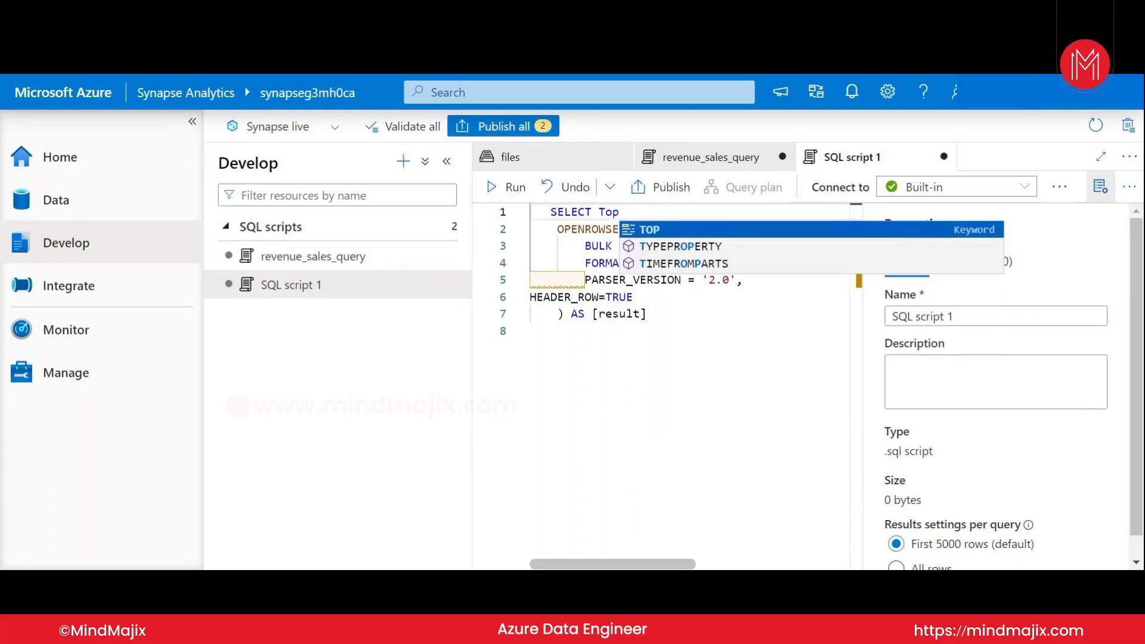
key("Return")
type("100")
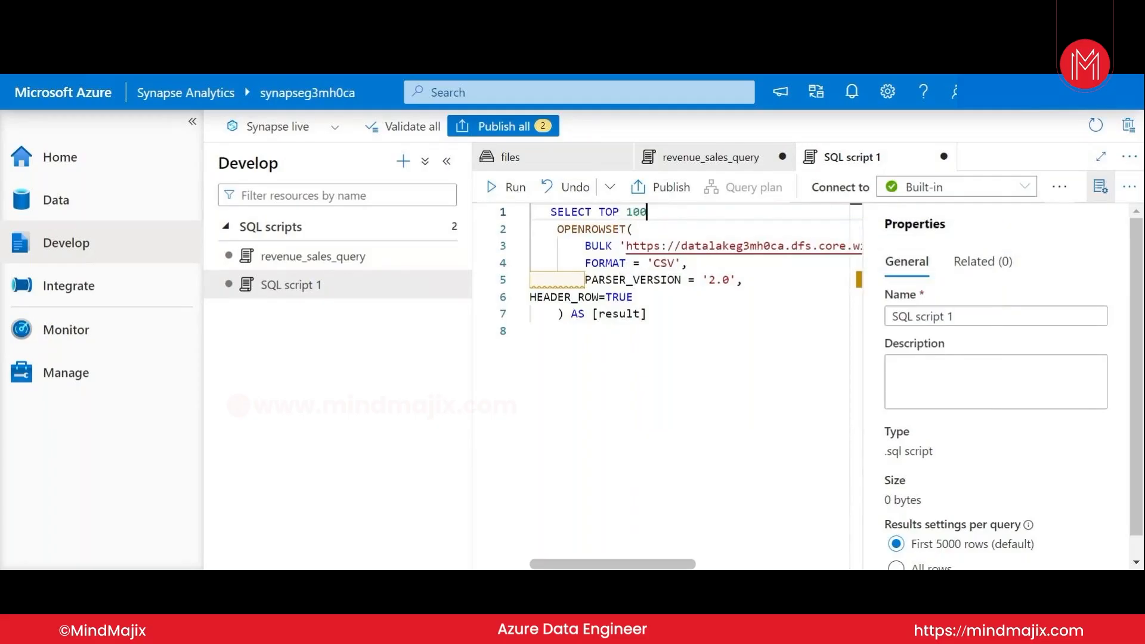
type("*")
Step: Run SQL script 1 and read its execution messages in full
left_click(506, 187)
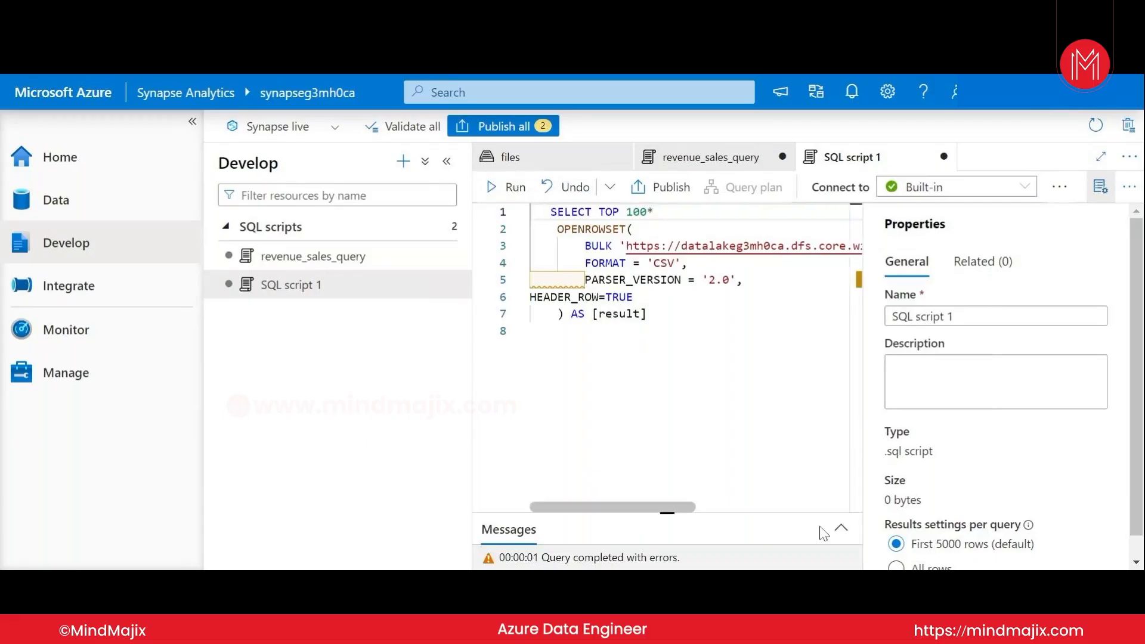
left_click(841, 527)
left_click_drag(617, 300, 772, 309)
left_click(778, 348)
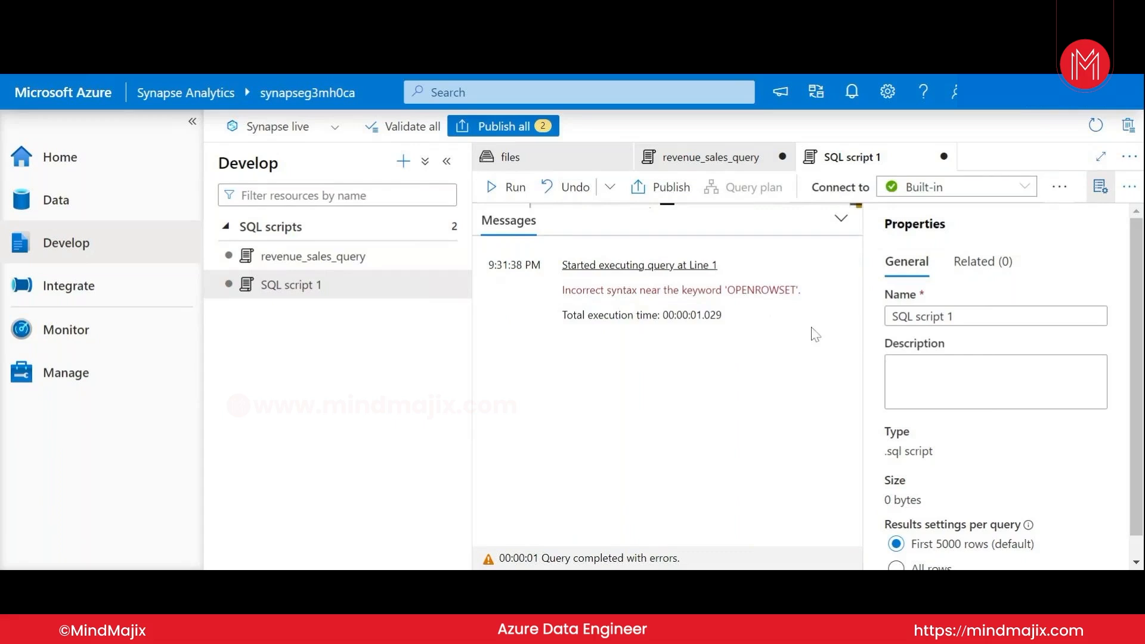
left_click(841, 218)
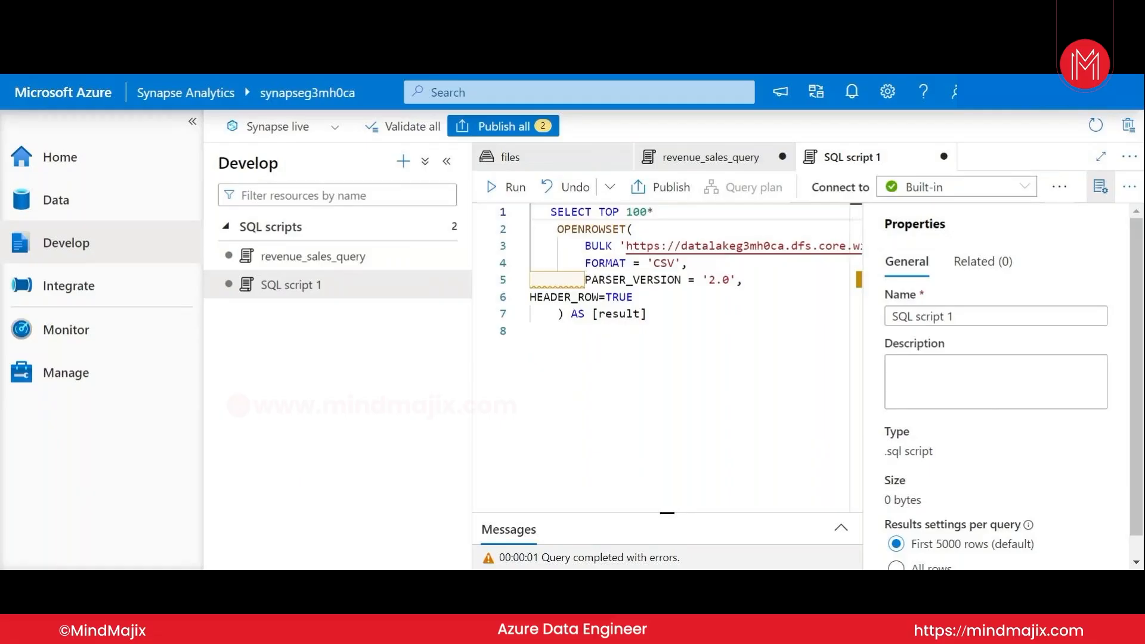
Step: Add a block comment below the query listing the clause order on separate lines: select, from, where, --groupby, --having
left_click(530, 331)
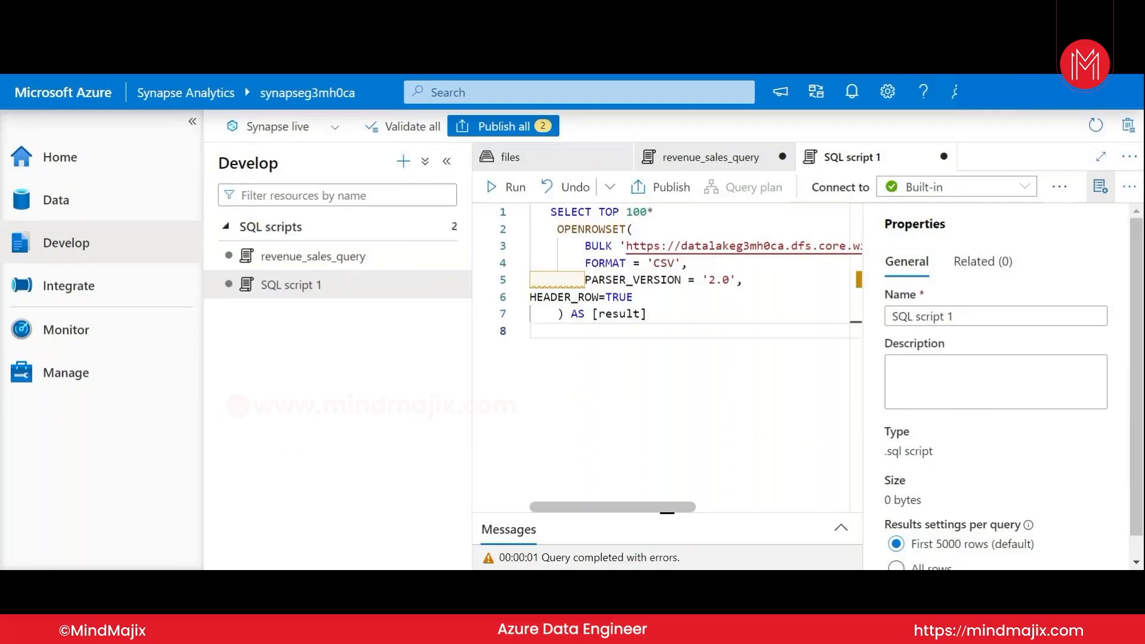
type("/*")
key("Return")
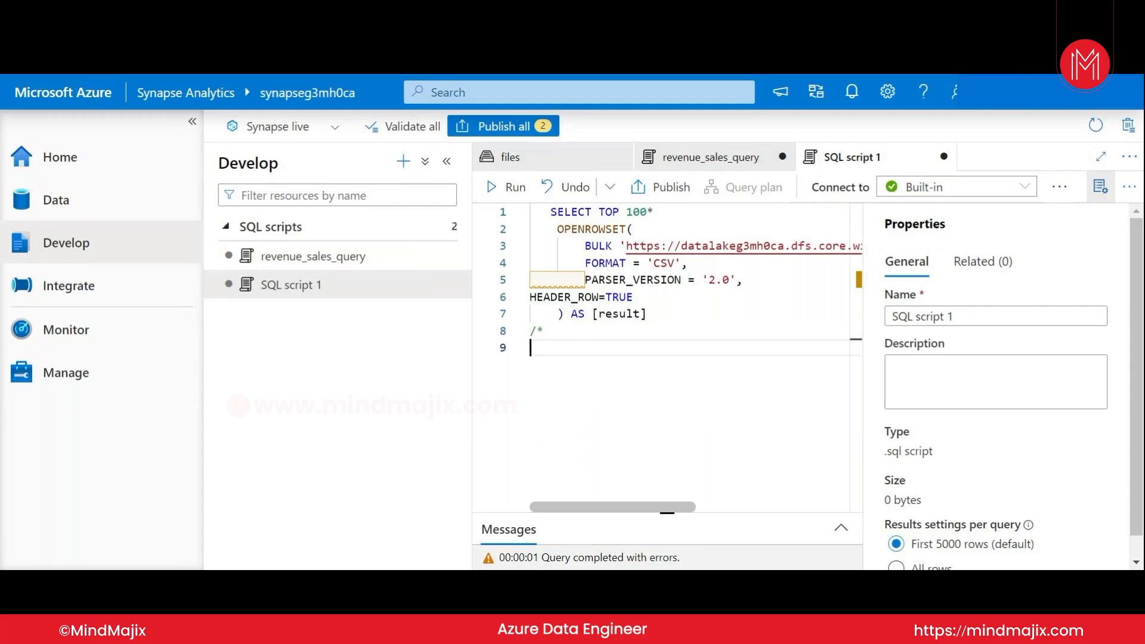
type("select")
key("BackSpace")
key("Return")
type("from")
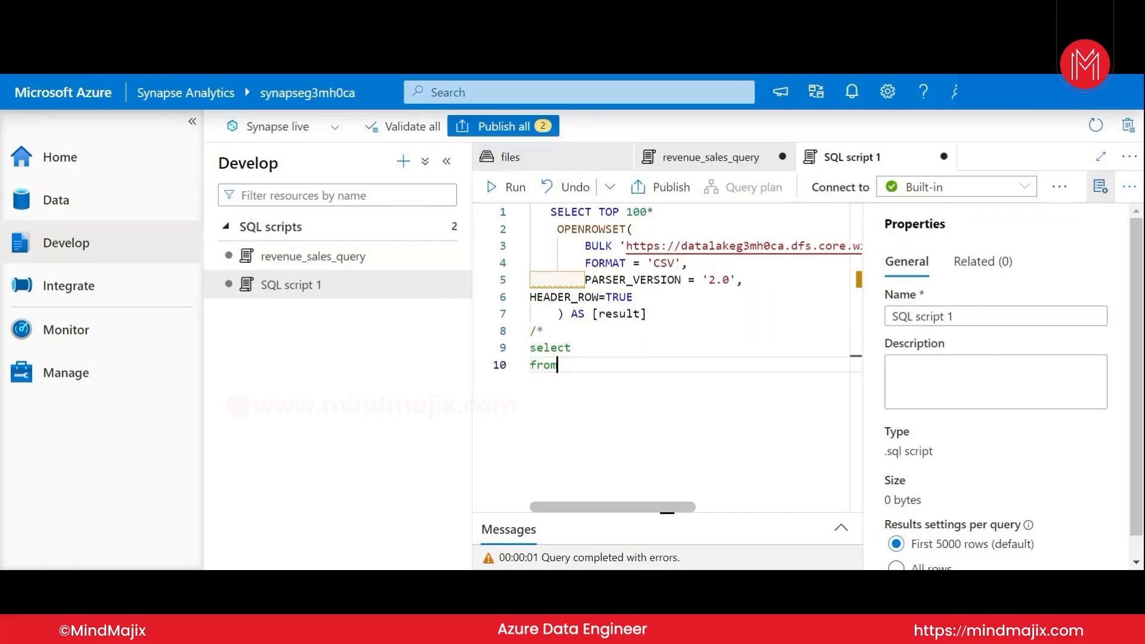
key("Return")
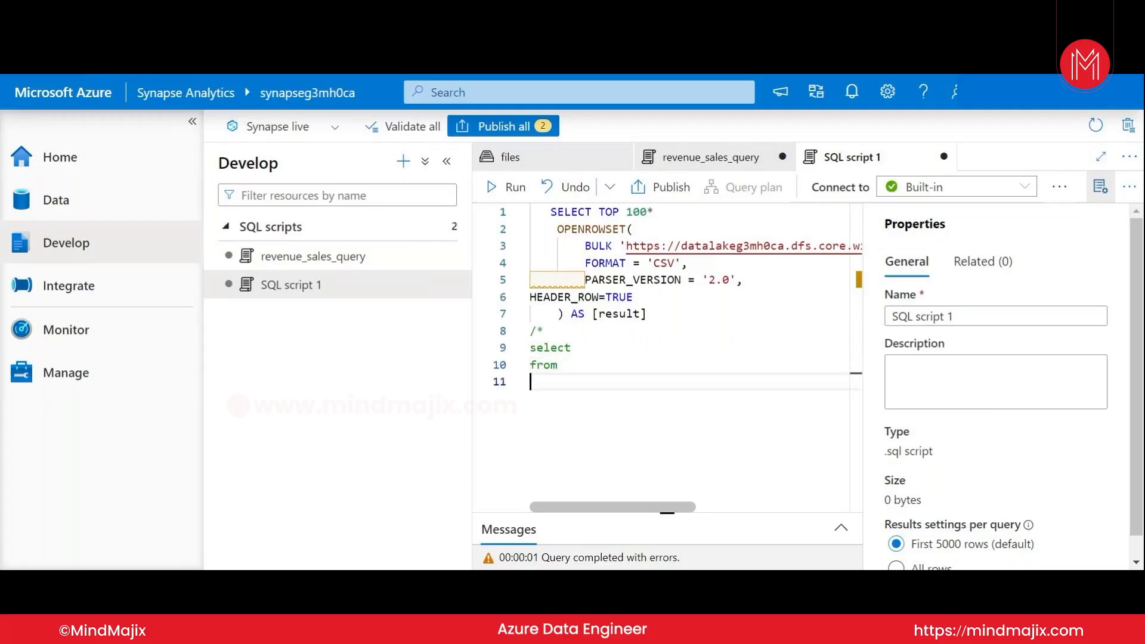
type("where")
key("Return")
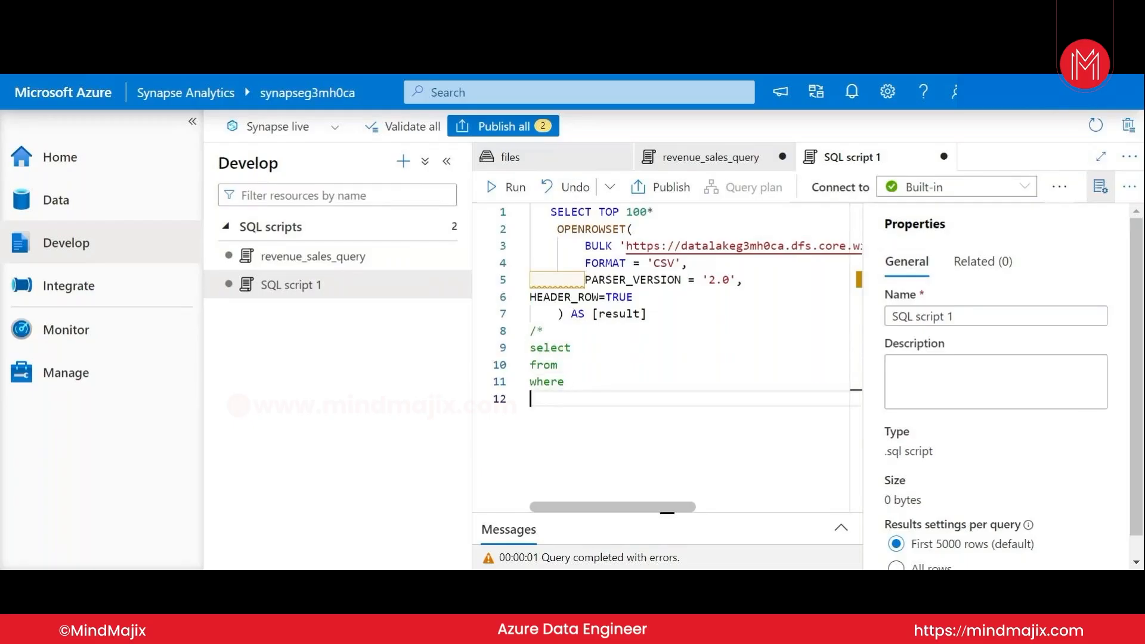
type("--groupby")
key("Return")
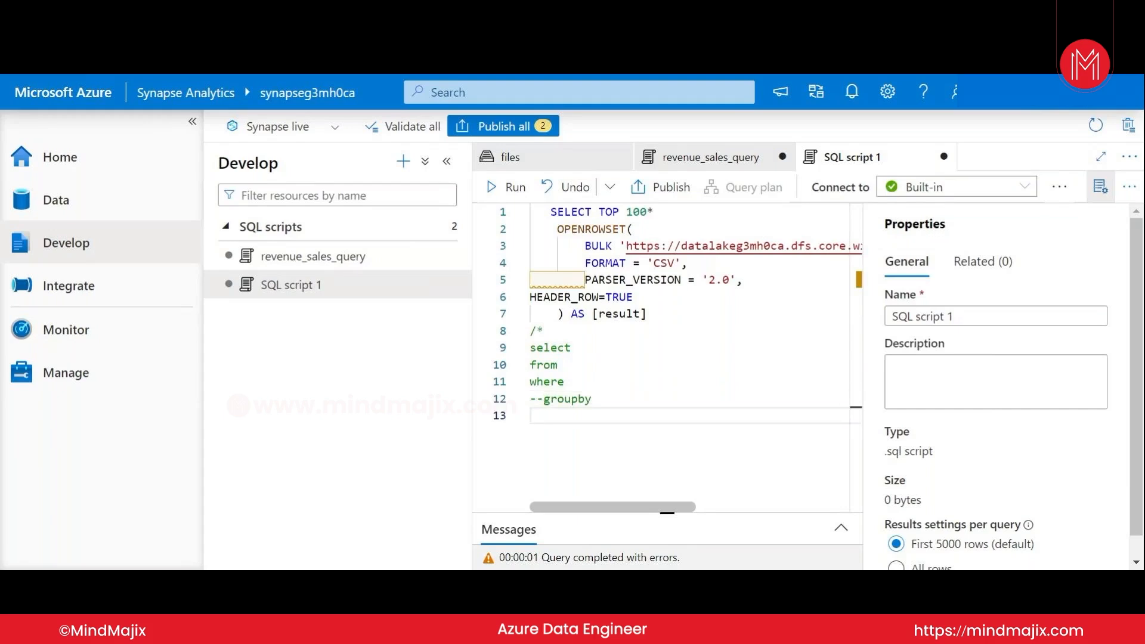
type("--having")
key("Return")
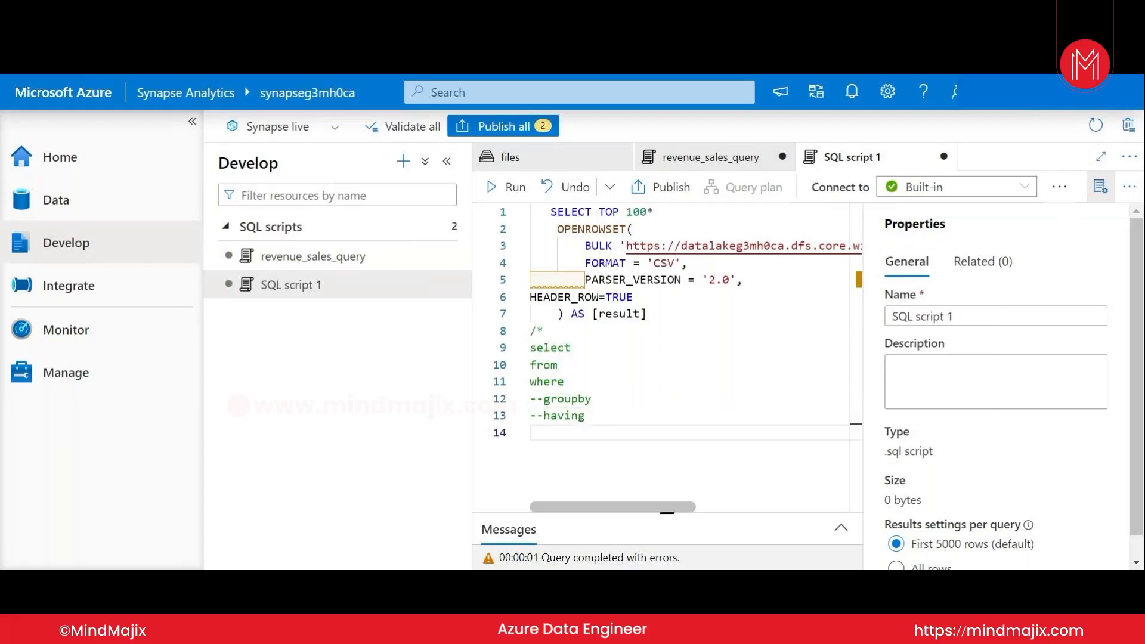
type("*/")
key("Return")
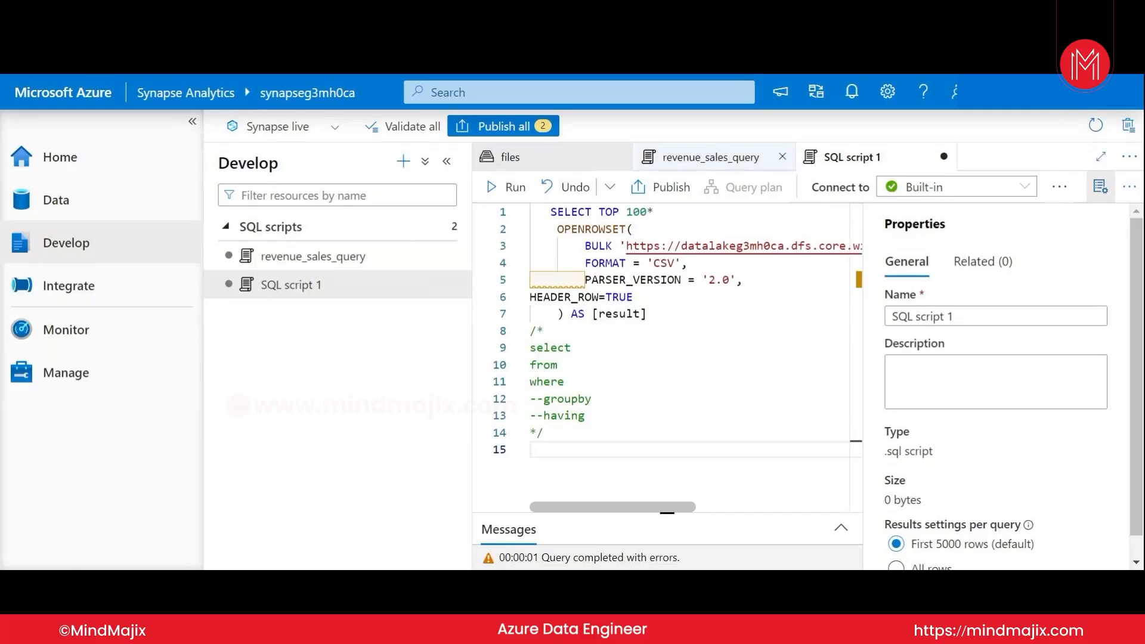
Step: Recheck the execution message and insert the missing FROM keyword on its own line between SELECT TOP 100* and OPENROWSET
left_click(839, 528)
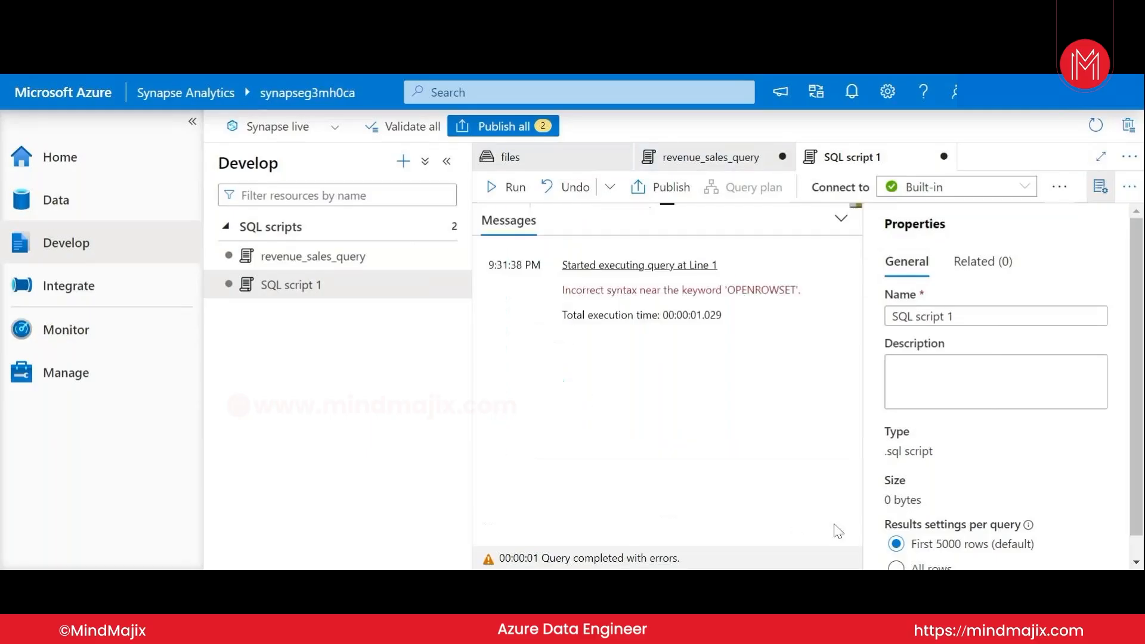
left_click(841, 219)
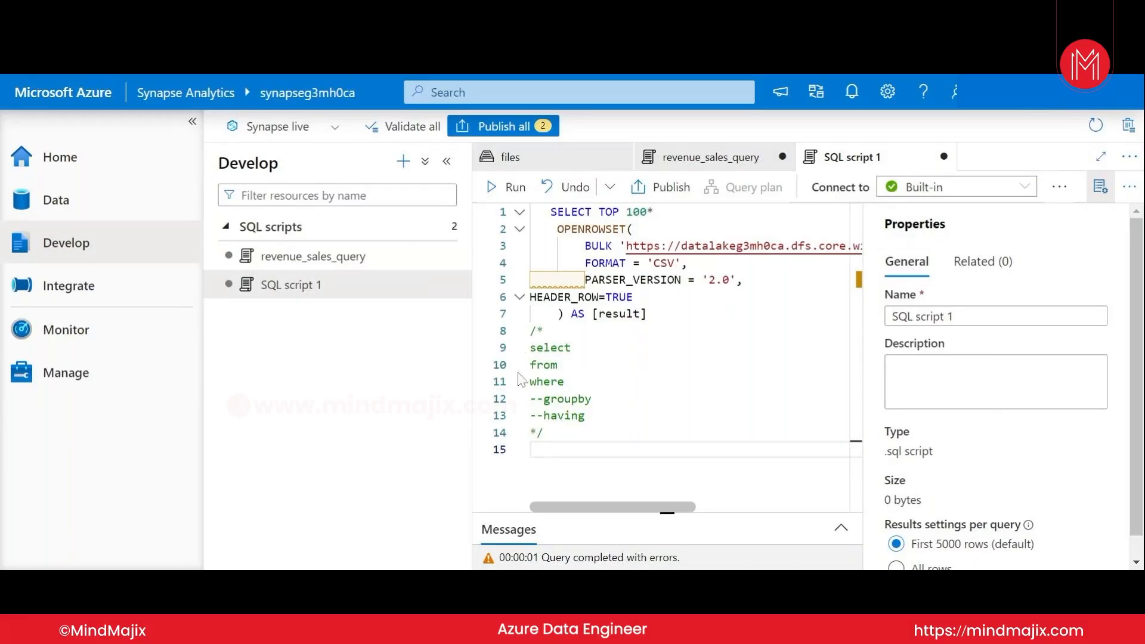
left_click_drag(530, 365, 558, 365)
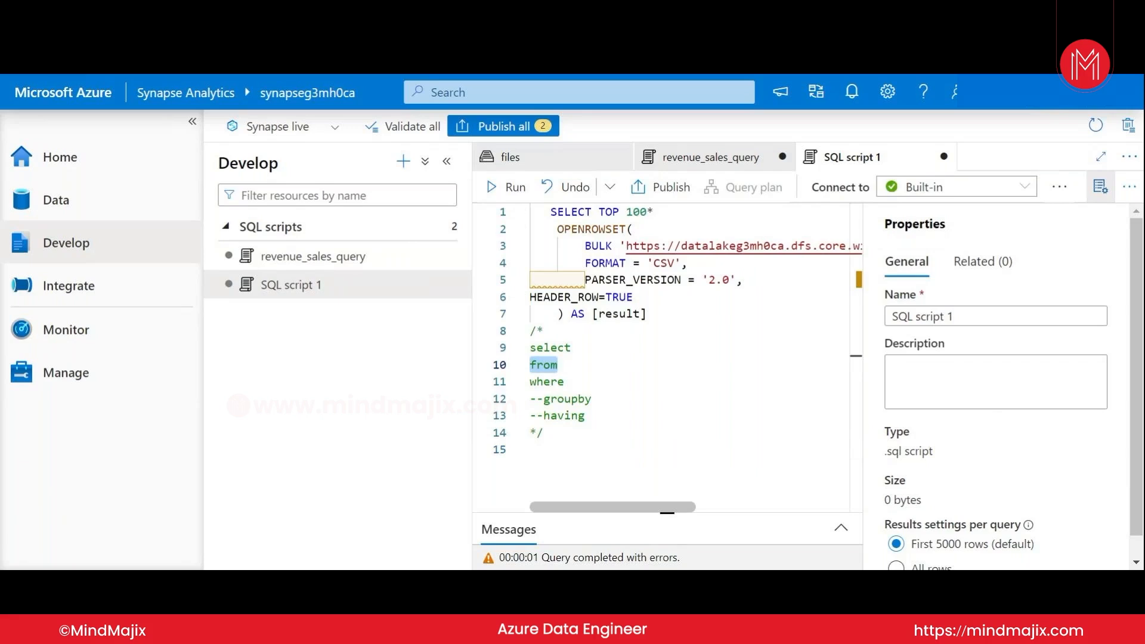
left_click(653, 213)
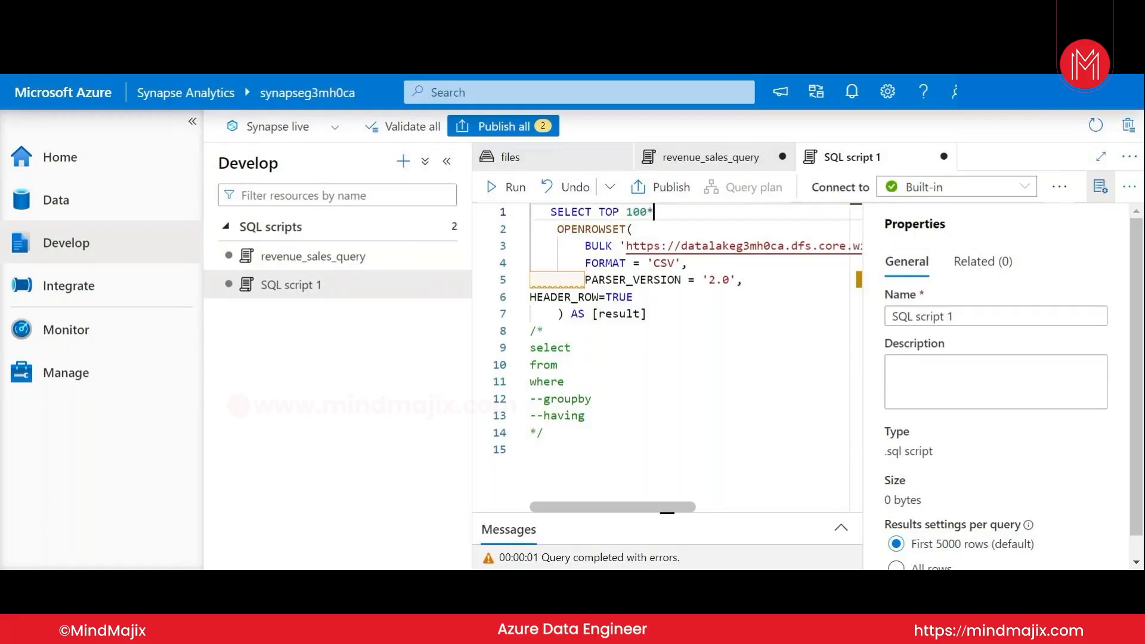
key("Return")
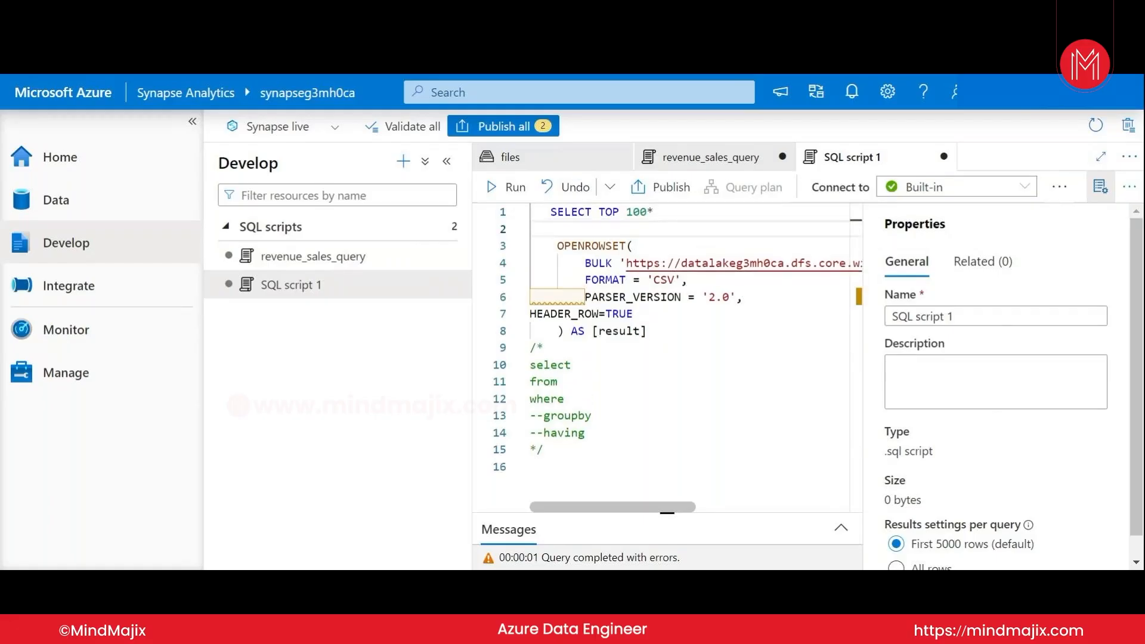
type("from")
key("BackSpace")
key("BackSpace")
key("BackSpace")
key("BackSpace")
type("fr")
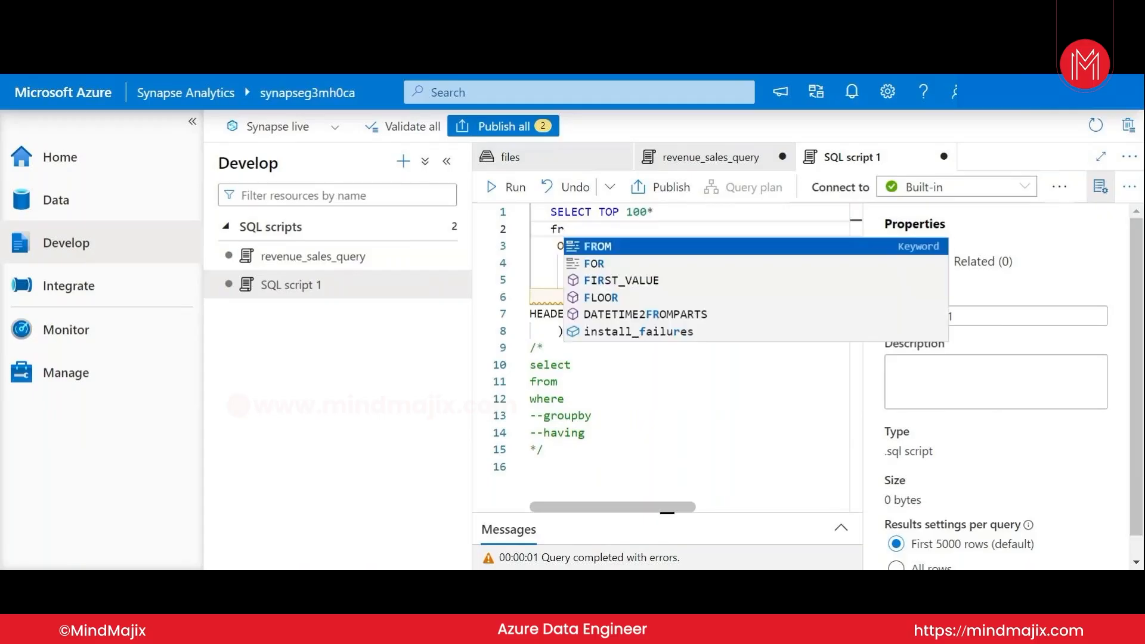
key("Tab")
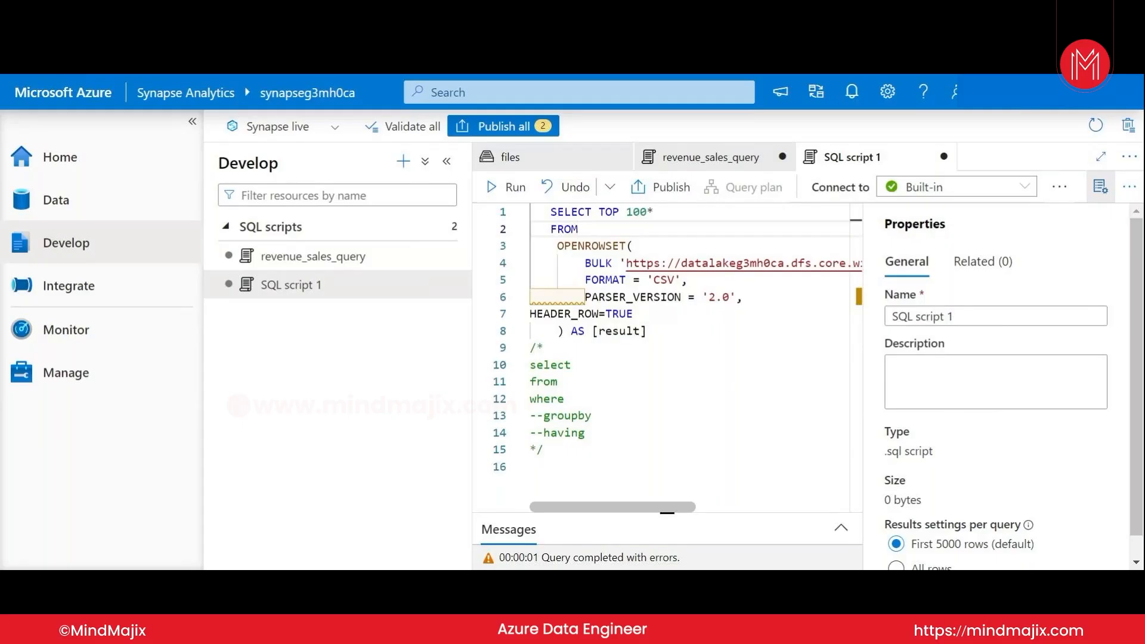
Step: Run the corrected query, look over the returned rows in the expanded results table, and return to the code
left_click(505, 186)
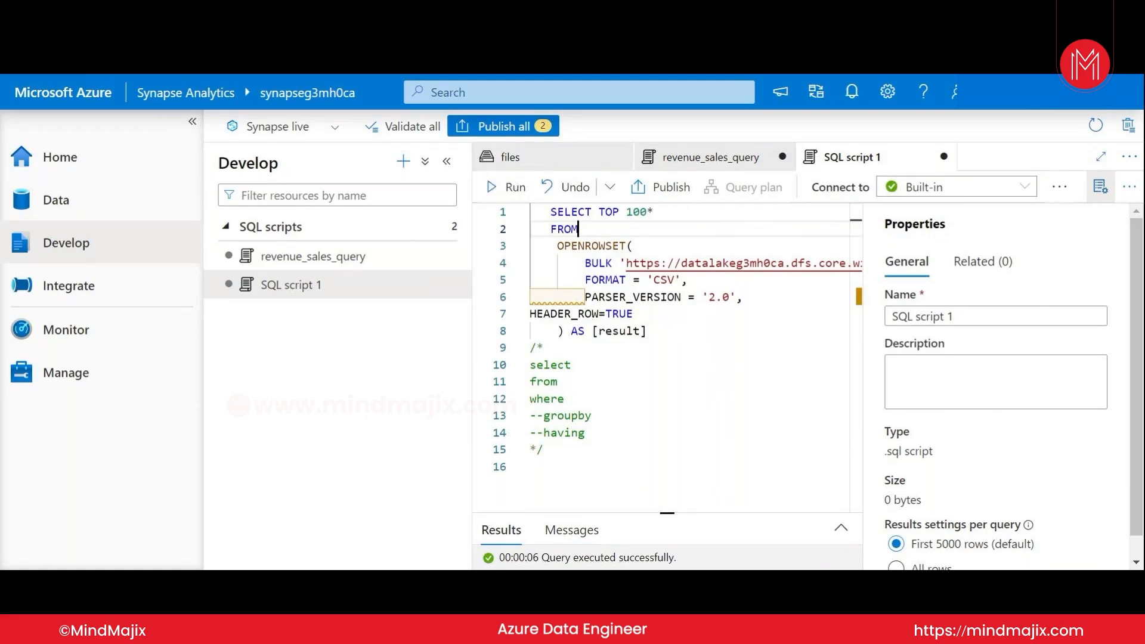
left_click(841, 527)
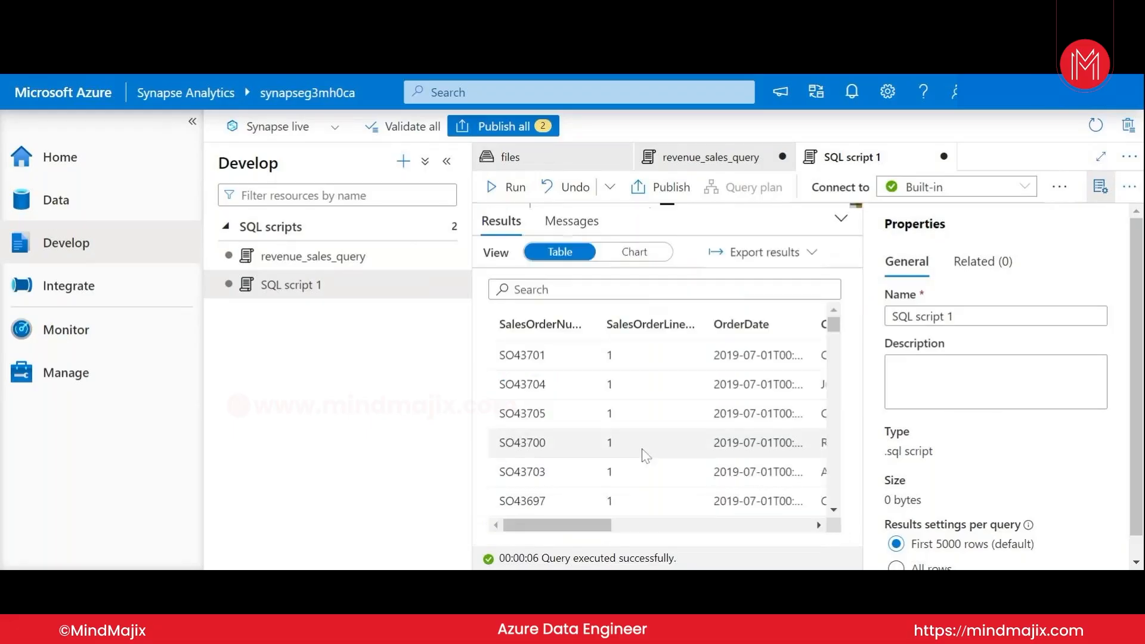
left_click_drag(578, 525, 513, 561)
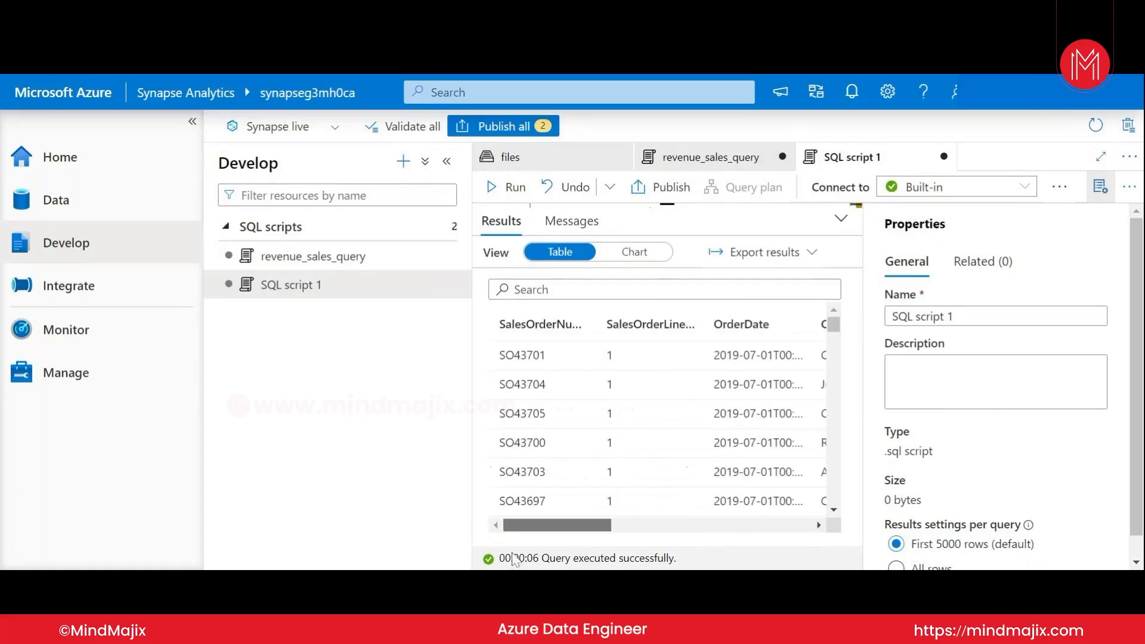
left_click(841, 218)
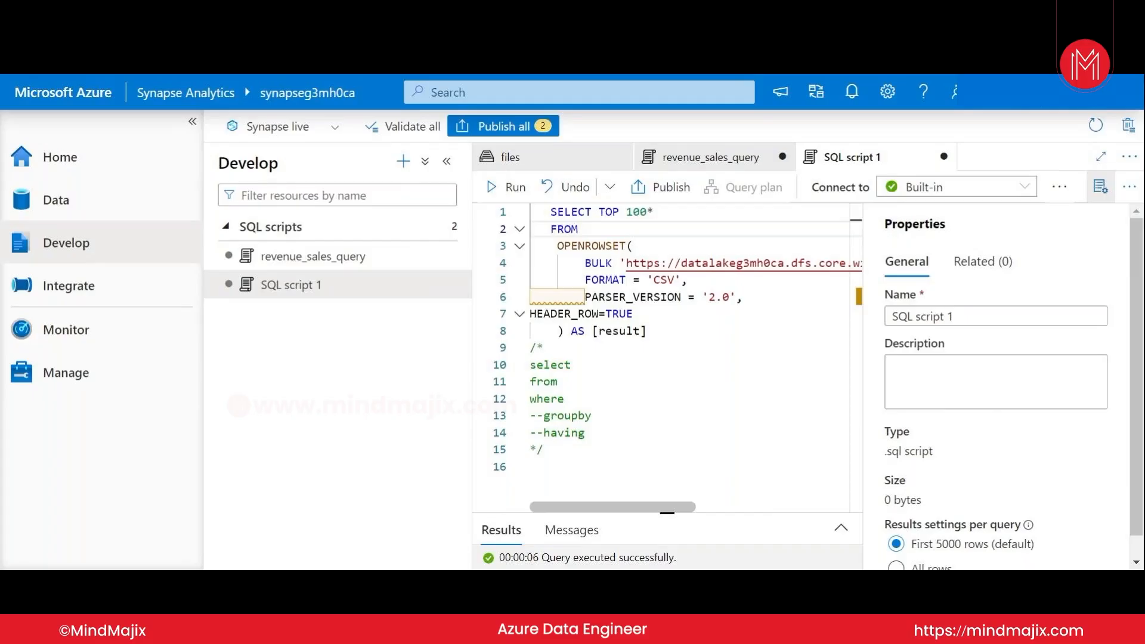
Step: Preview sales.csv in the sales_data folder and examine its columns across to UNITPRICE and TAXAMOUNT
left_click(647, 331)
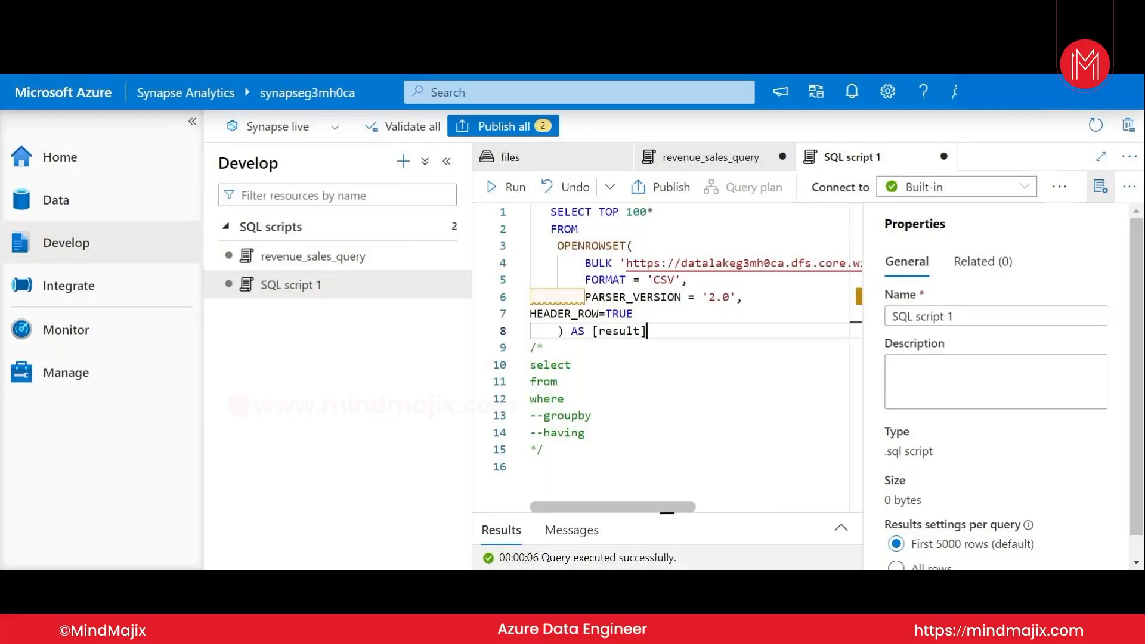
left_click(557, 157)
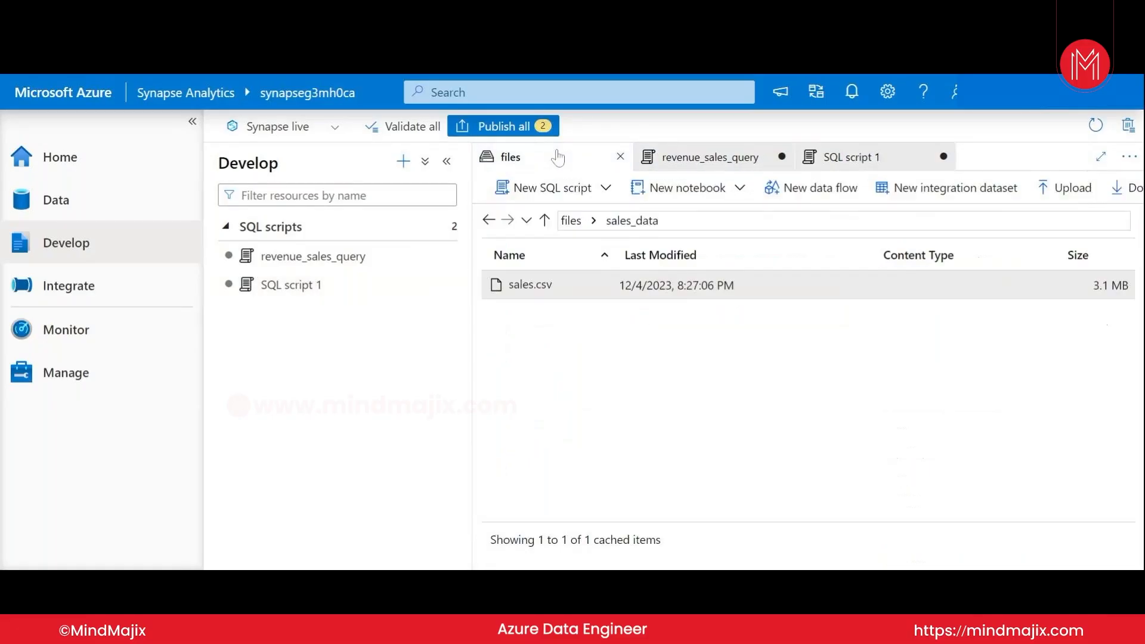
double_click(513, 285)
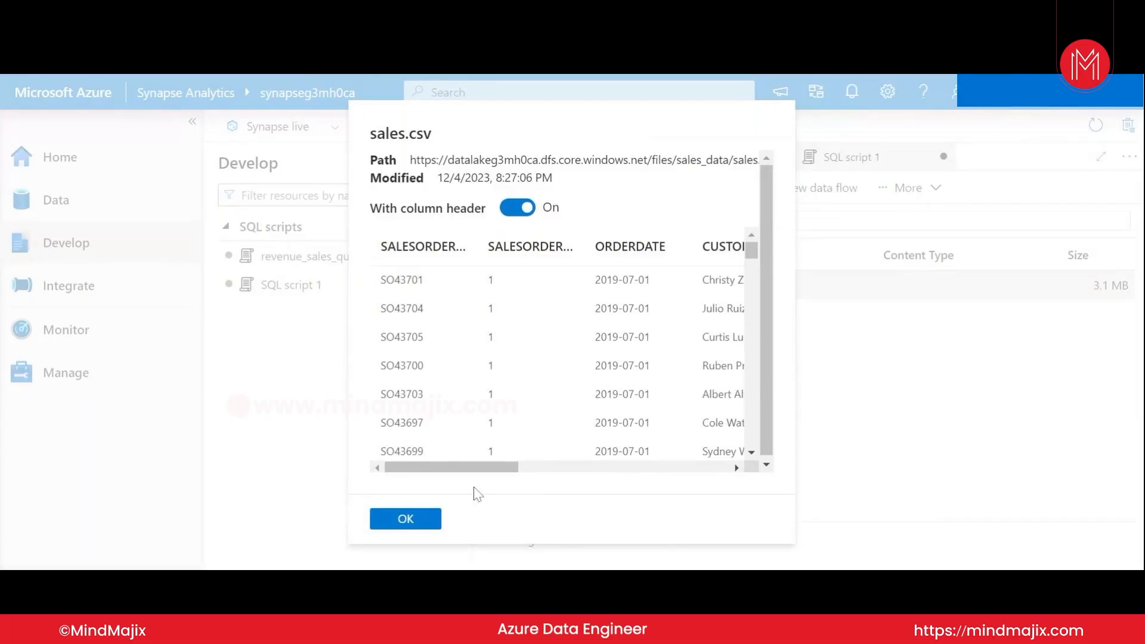
left_click_drag(481, 470, 572, 470)
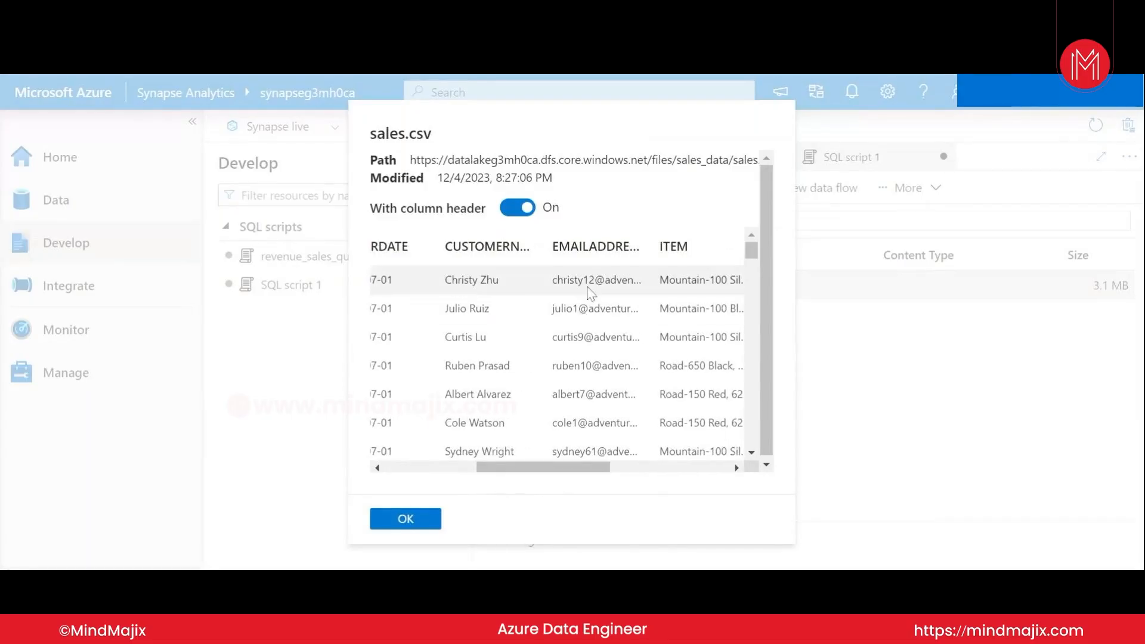
mouse_move(557, 471)
left_mouse_down()
mouse_move(568, 470)
mouse_move(556, 470)
left_mouse_up()
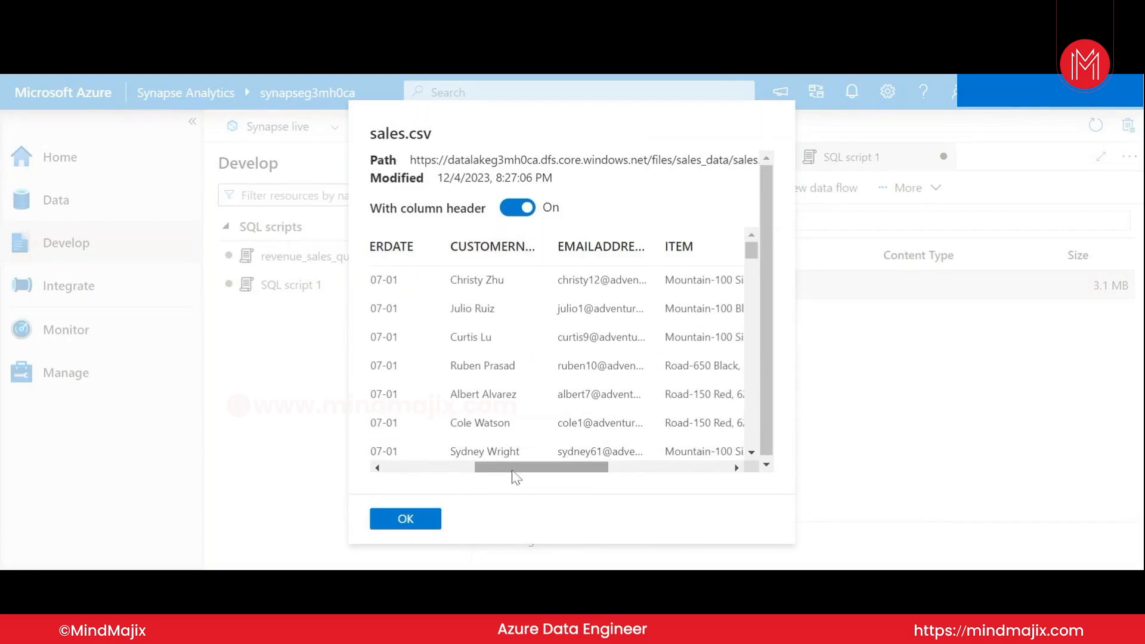
left_click_drag(512, 471, 649, 467)
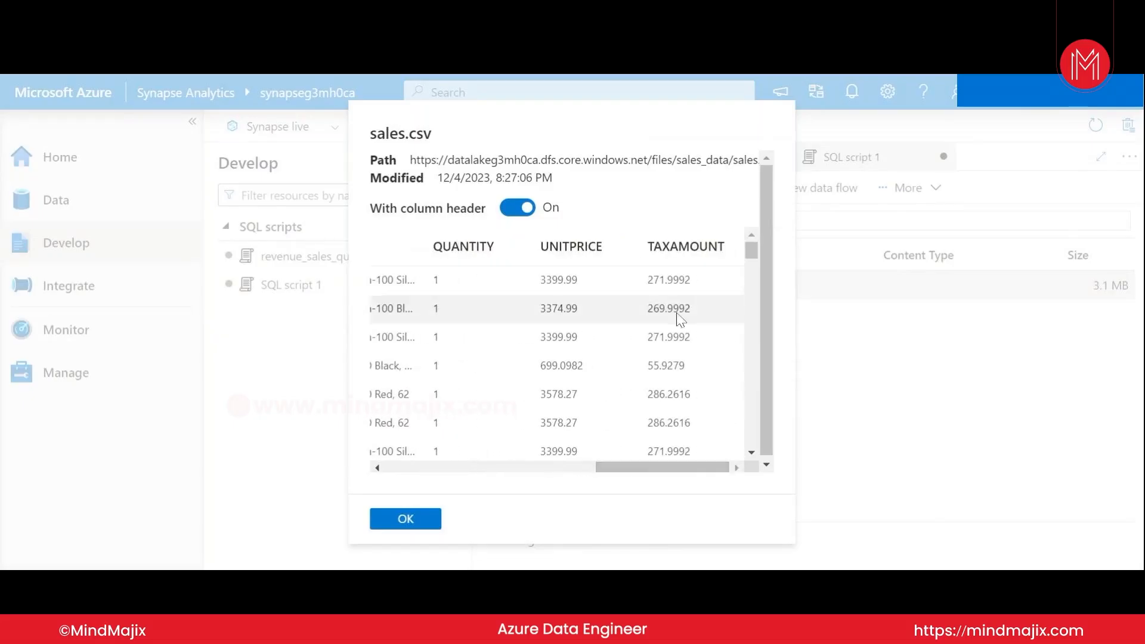
left_click_drag(662, 473, 515, 476)
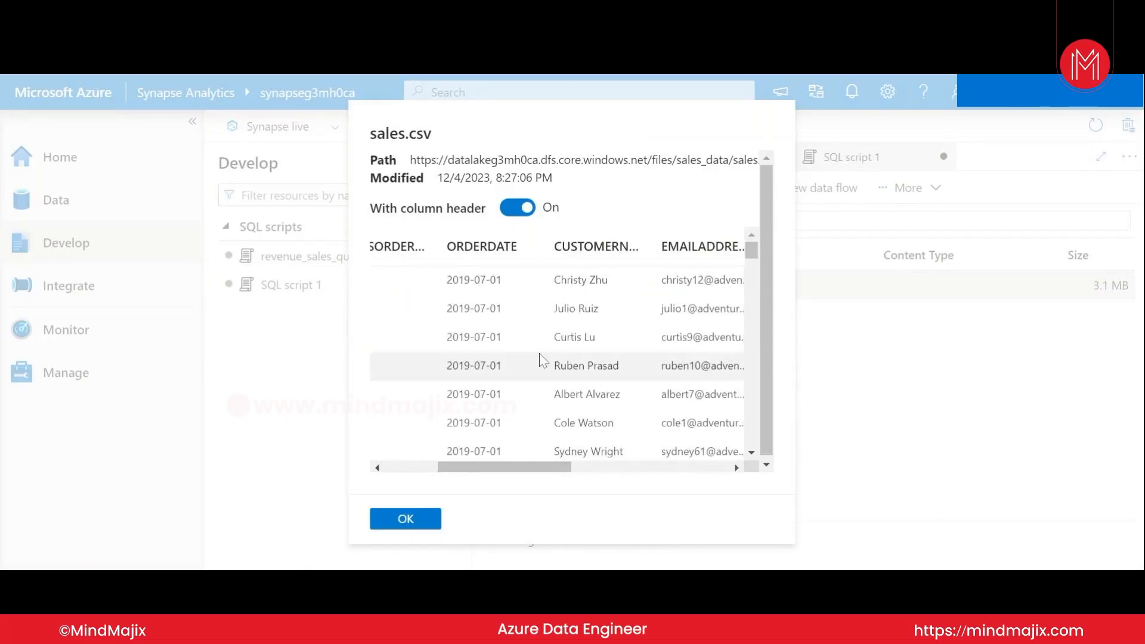
Step: Look through the order date, customer name, e-mail and item values down the sales.csv rows and close the preview
scroll(560, 322, "down", 10)
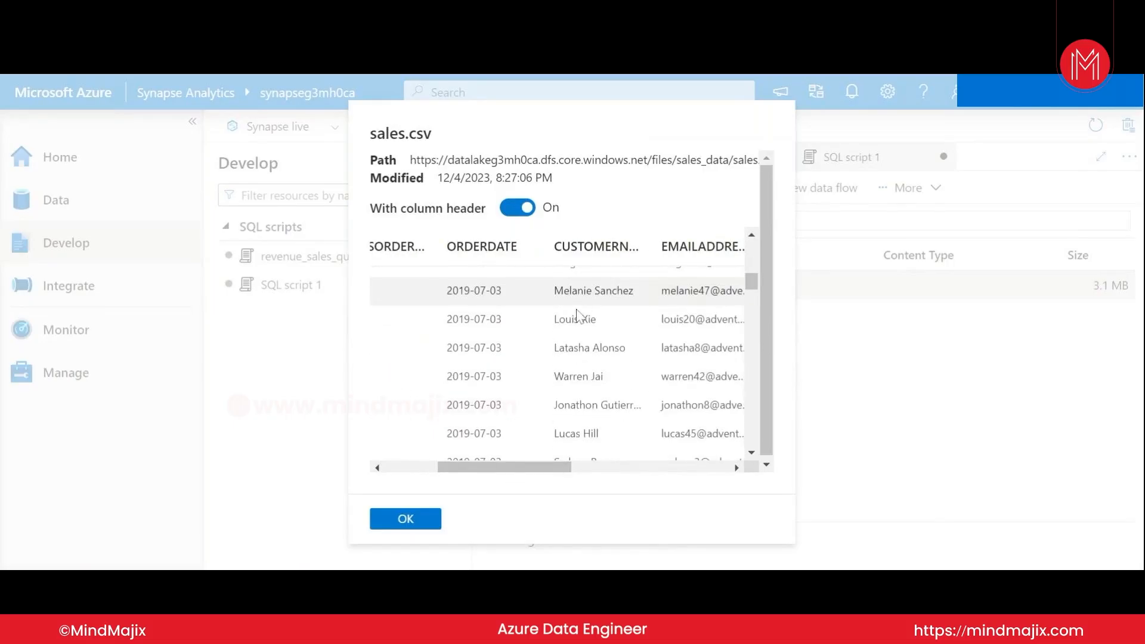
scroll(578, 320, "down", 3)
scroll(585, 358, "up", 10)
scroll(583, 358, "up", 3)
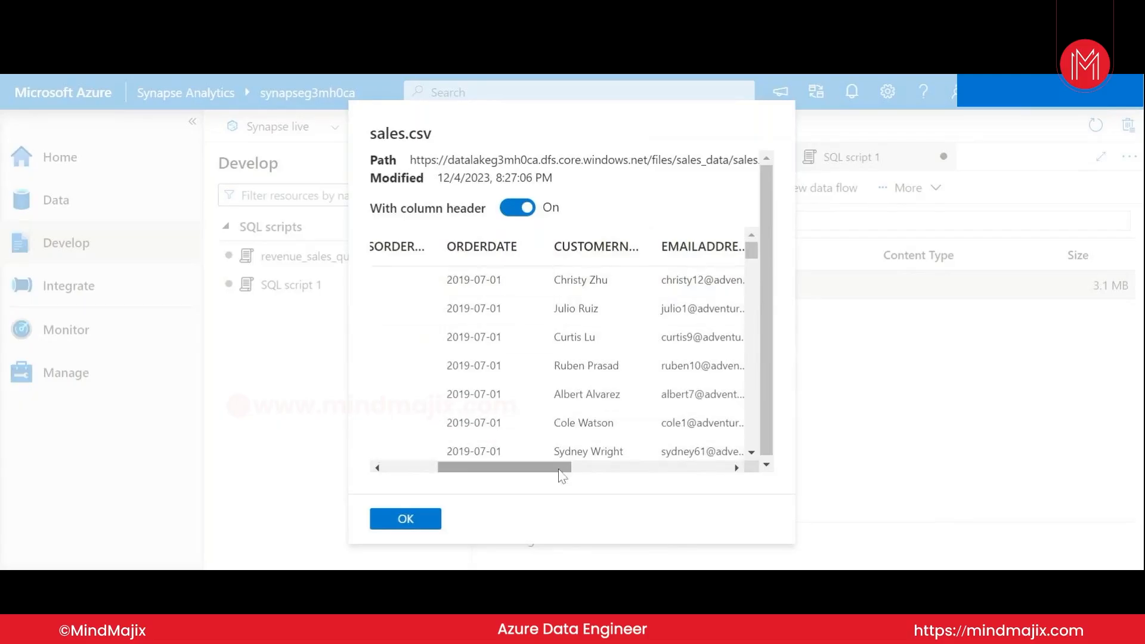
left_click_drag(561, 474, 611, 477)
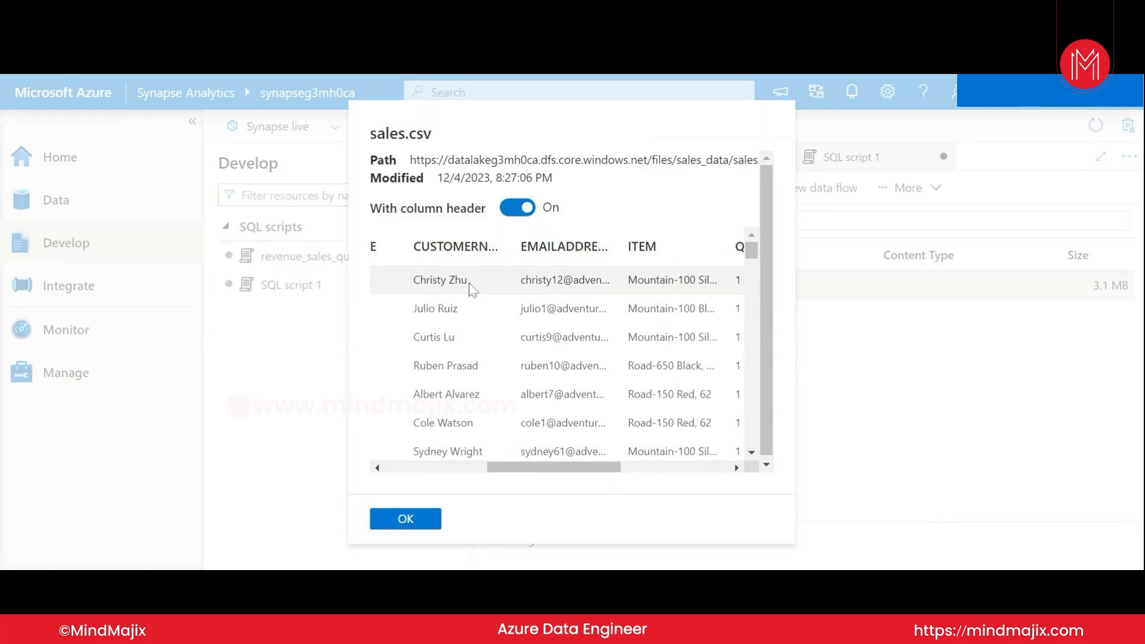
scroll(474, 292, "down", 5)
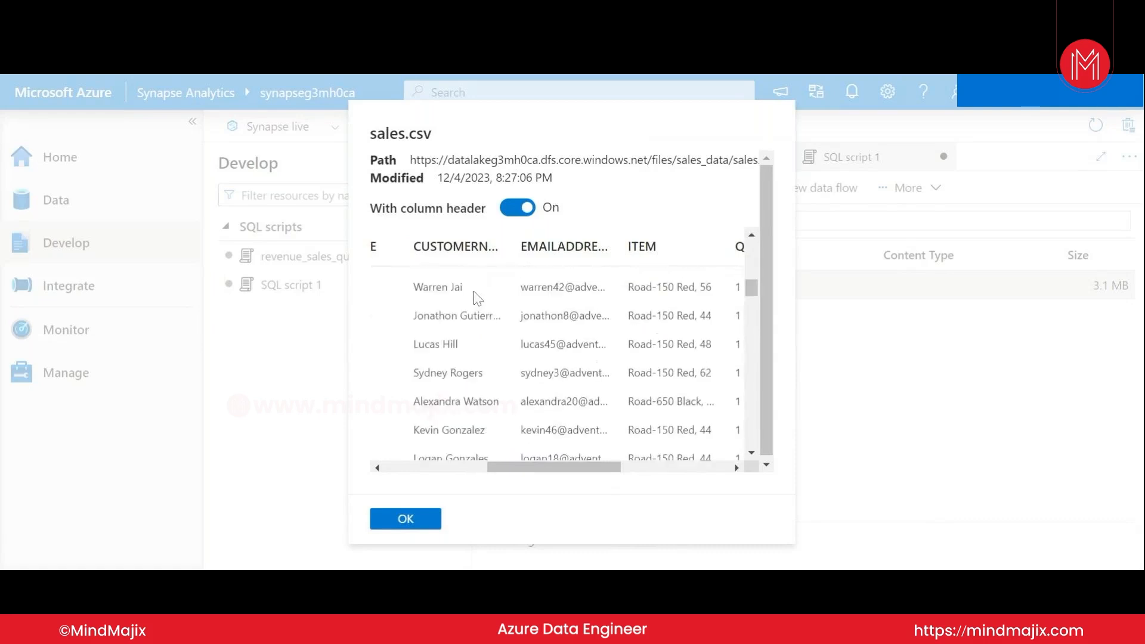
scroll(477, 298, "down", 5)
scroll(477, 298, "down", 10)
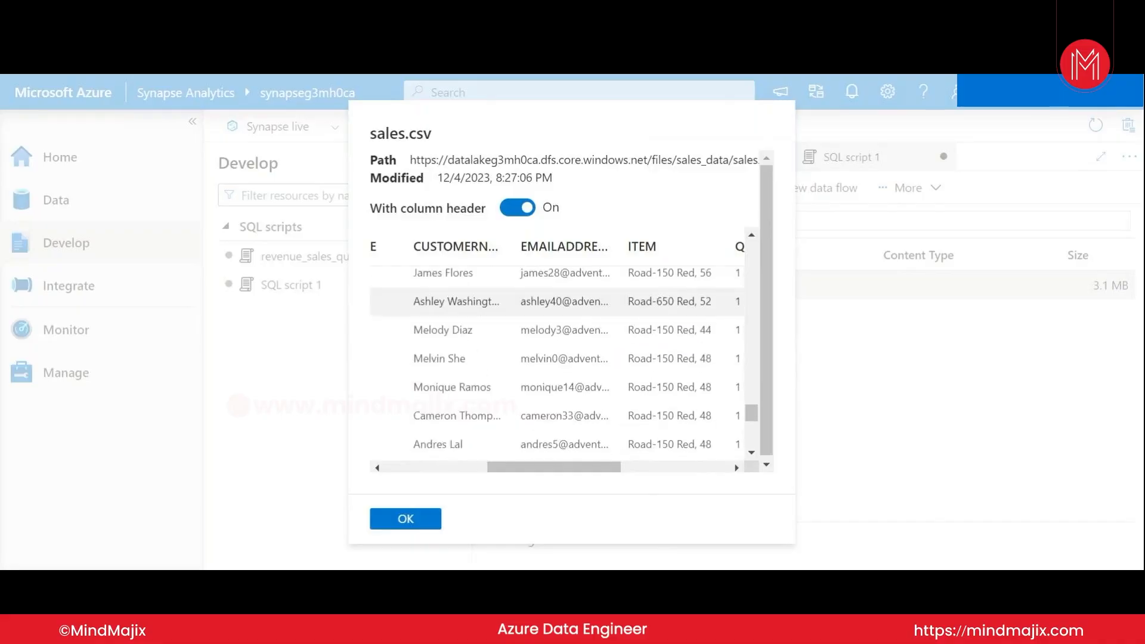
scroll(476, 295, "down", 10)
scroll(482, 394, "up", 10)
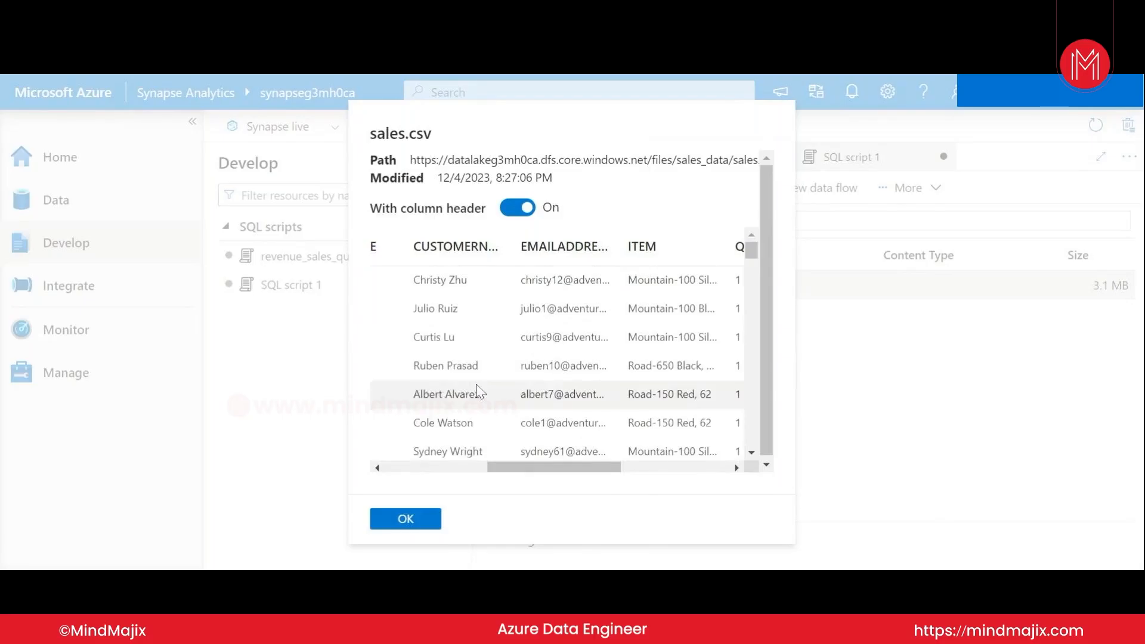
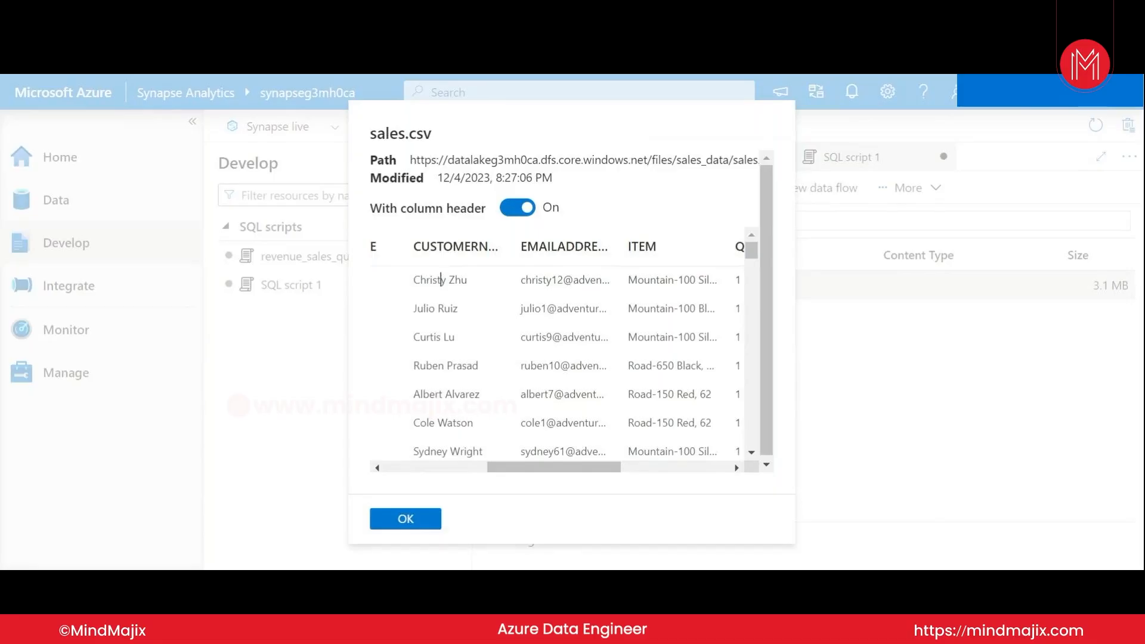
left_click(416, 514)
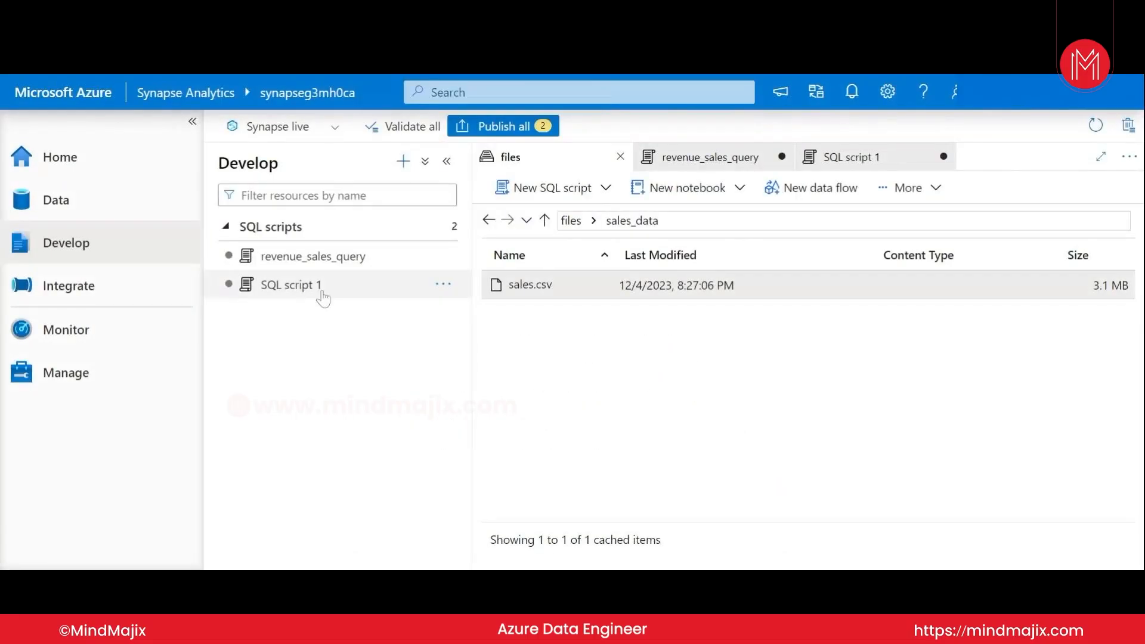
Step: Return to SQL script 1 and remove TOP 100* from the SELECT line
left_click(292, 285)
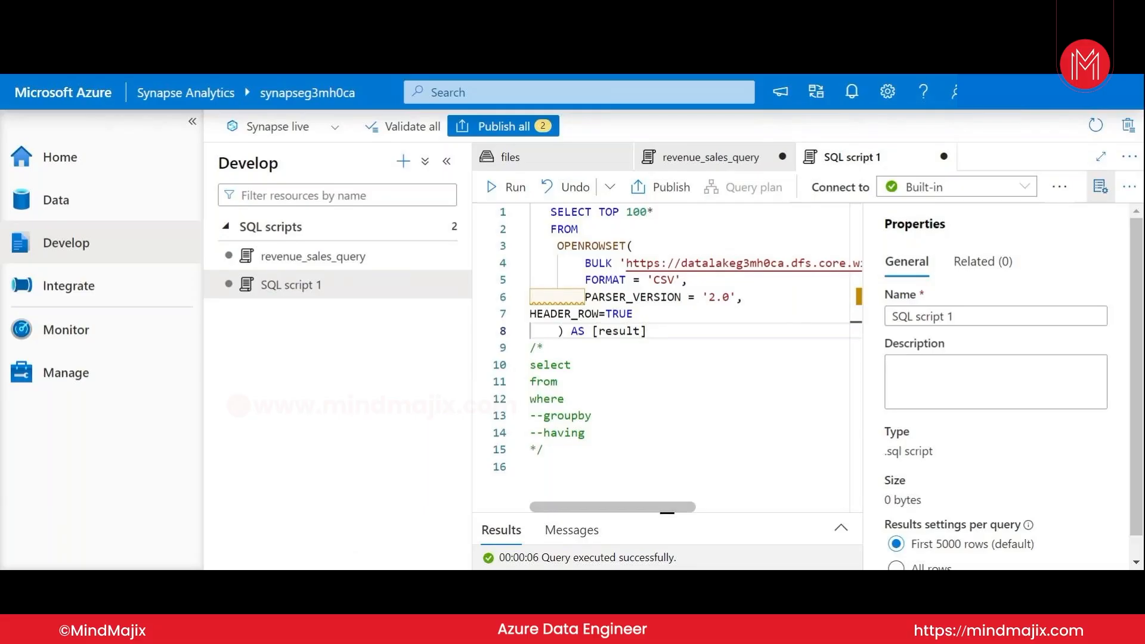
left_click(578, 229)
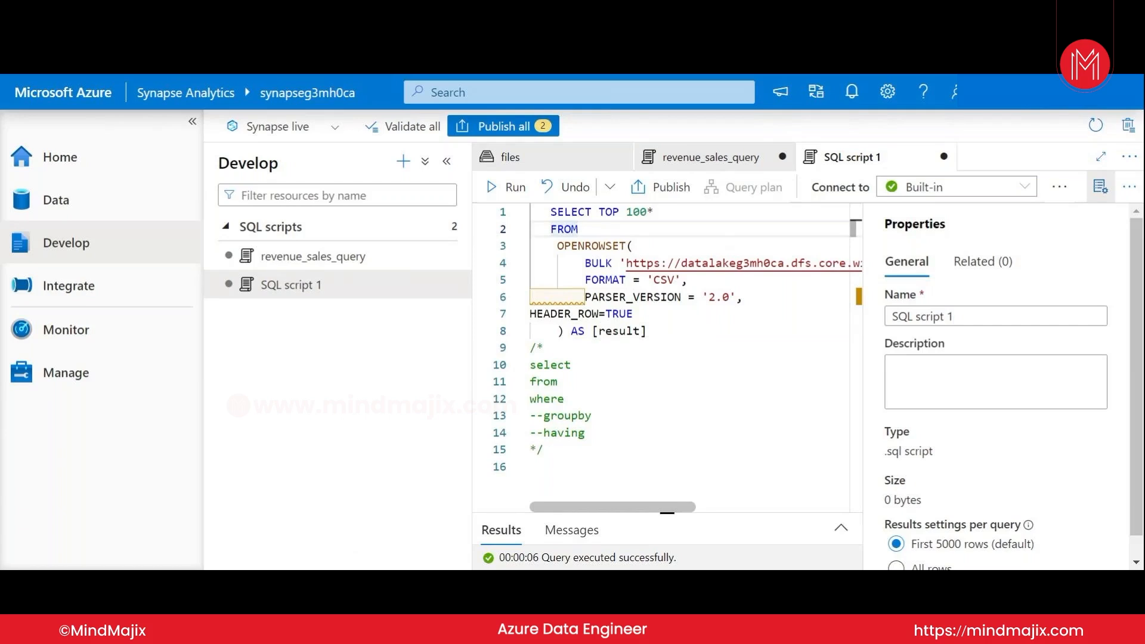
left_click(653, 212)
left_click_drag(653, 212, 598, 213)
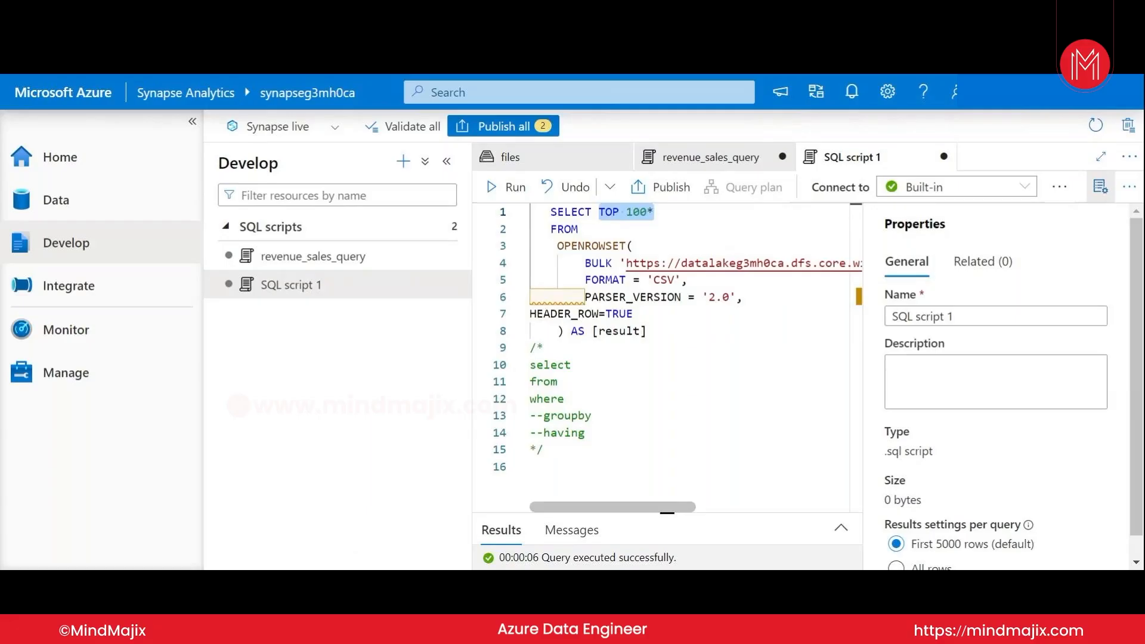
type("cus")
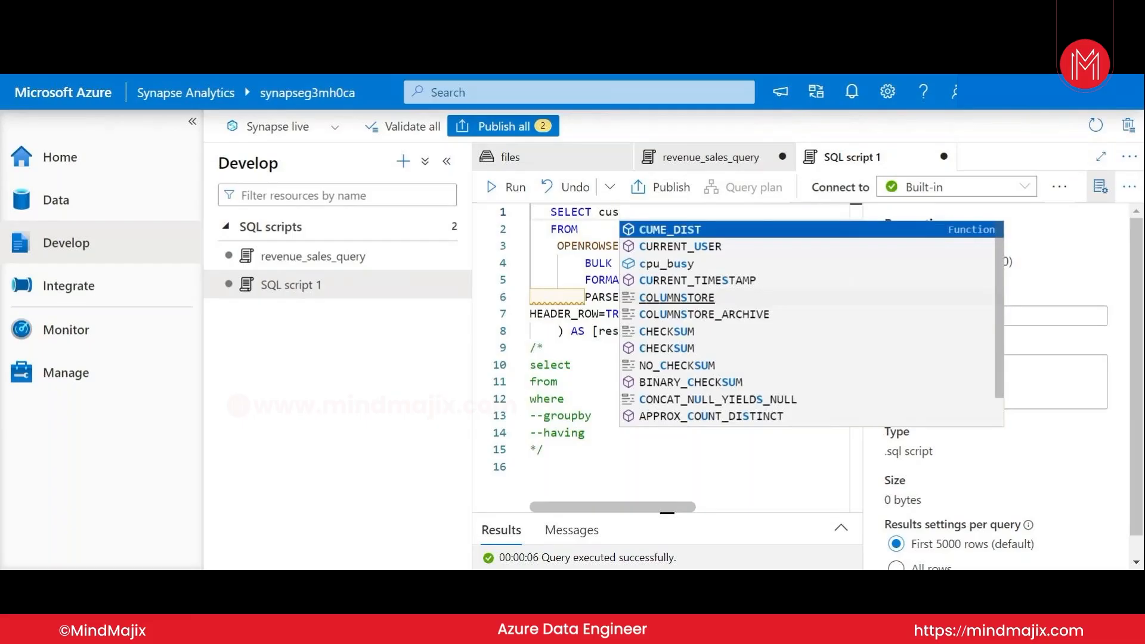
key("BackSpace")
key("BackSpace")
key("BackSpace")
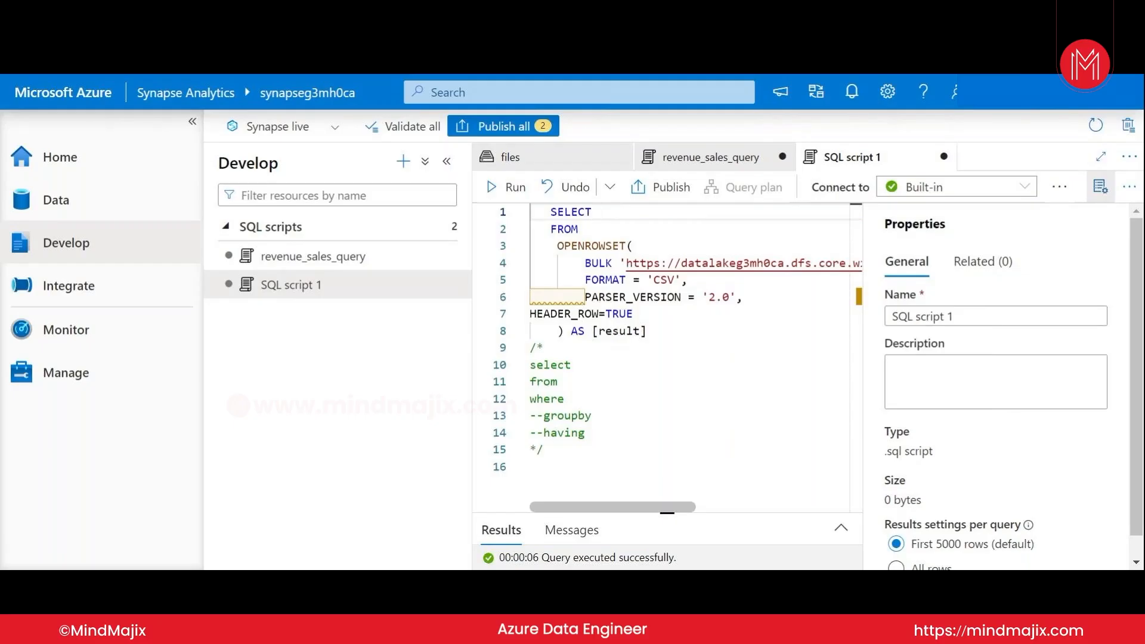
type("\"")
key("BackSpace")
type("'customername")
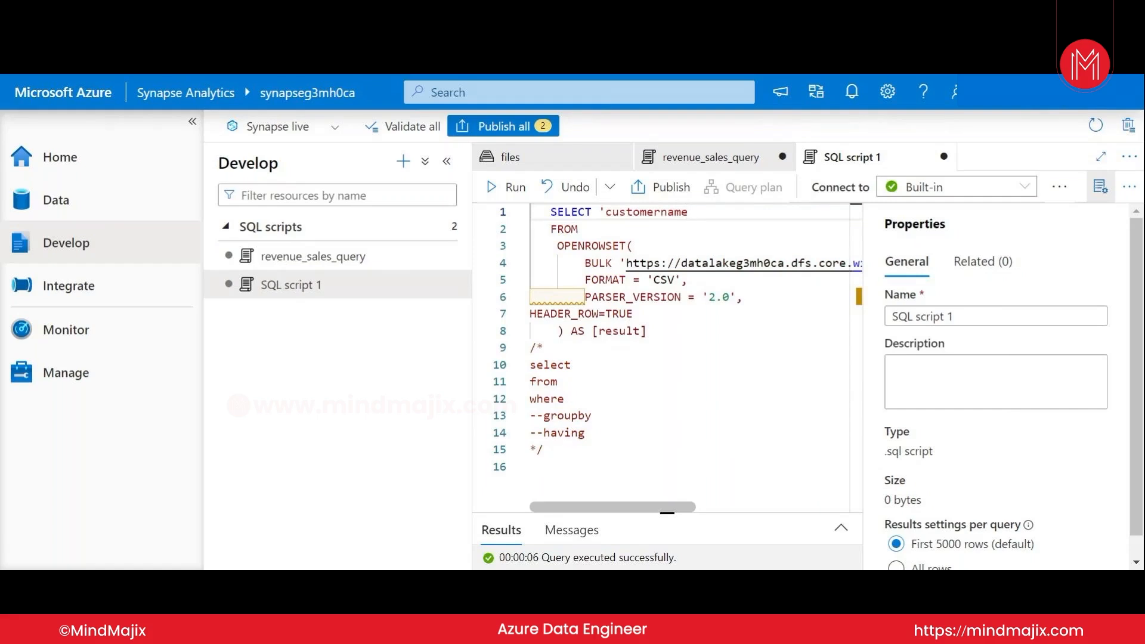
key("BackSpace")
key("BackSpace")
key("BackSpace")
key("BackSpace")
key("BackSpace")
key("BackSpace")
key("BackSpace")
key("BackSpace")
key("BackSpace")
key("BackSpace")
key("BackSpace")
key("BackSpace")
key("BackSpace")
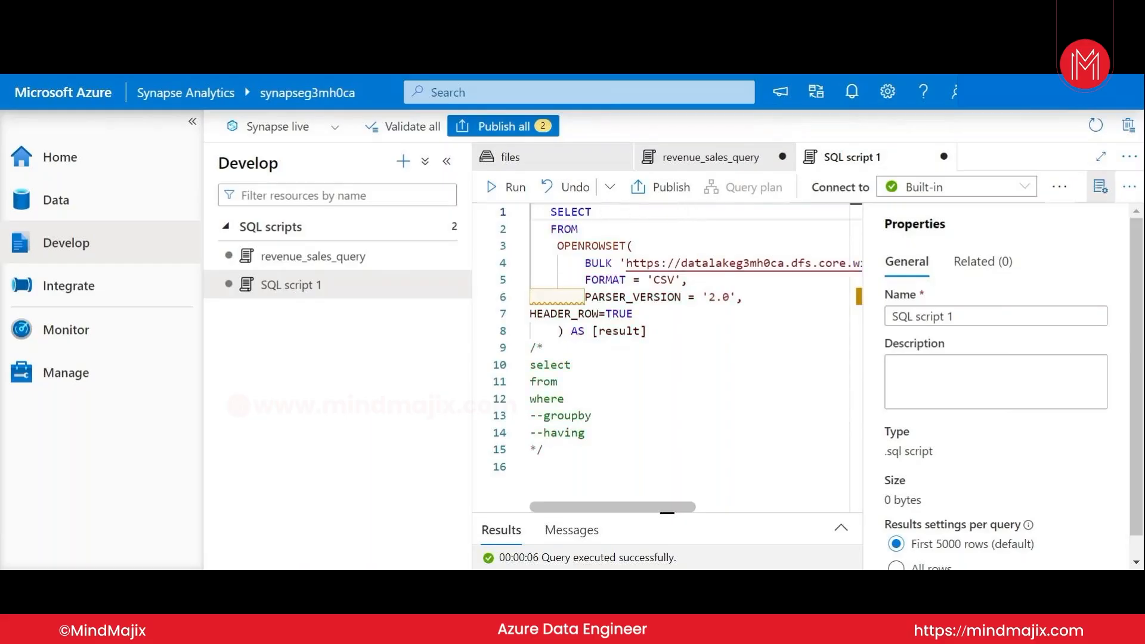
Step: Enter customername followed by a comma as the first column after SELECT
type("custo")
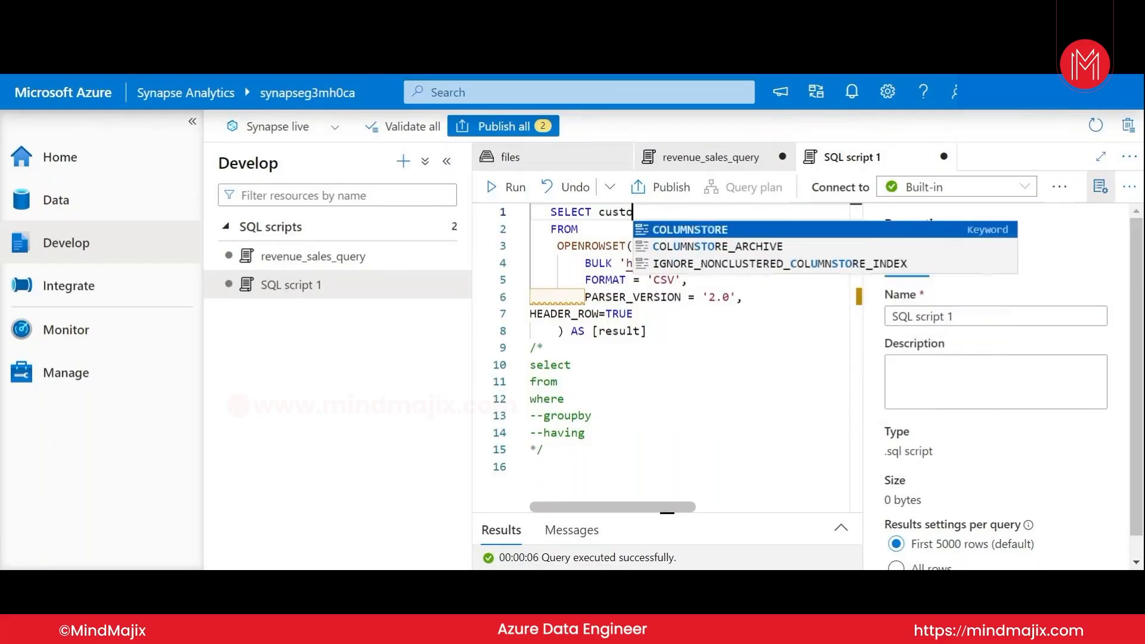
type("mername")
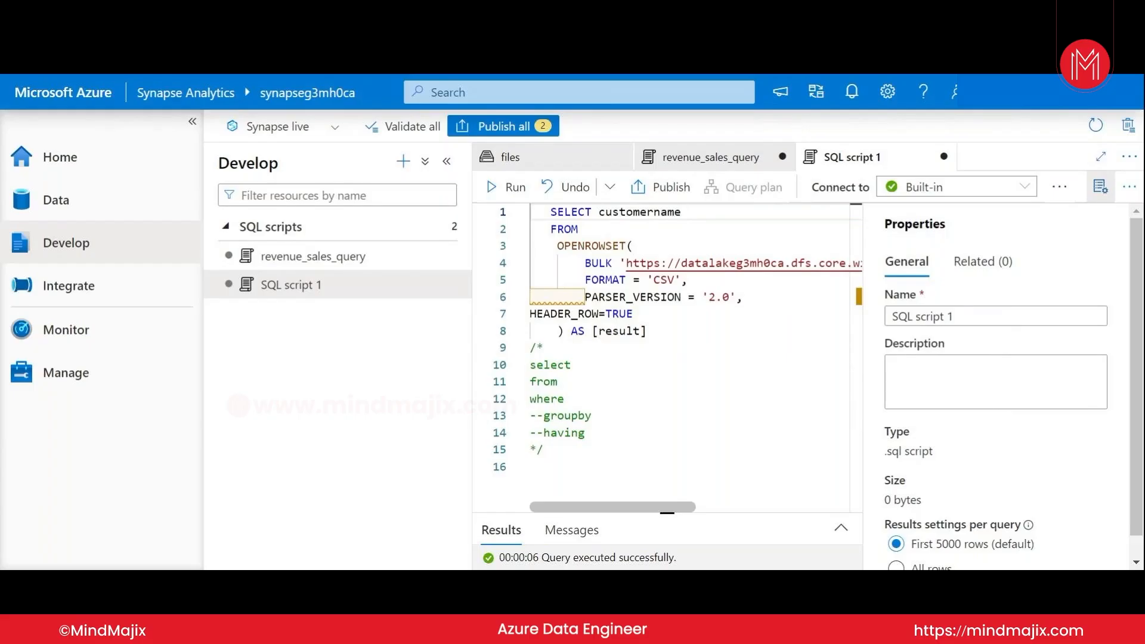
type(",")
type("tota")
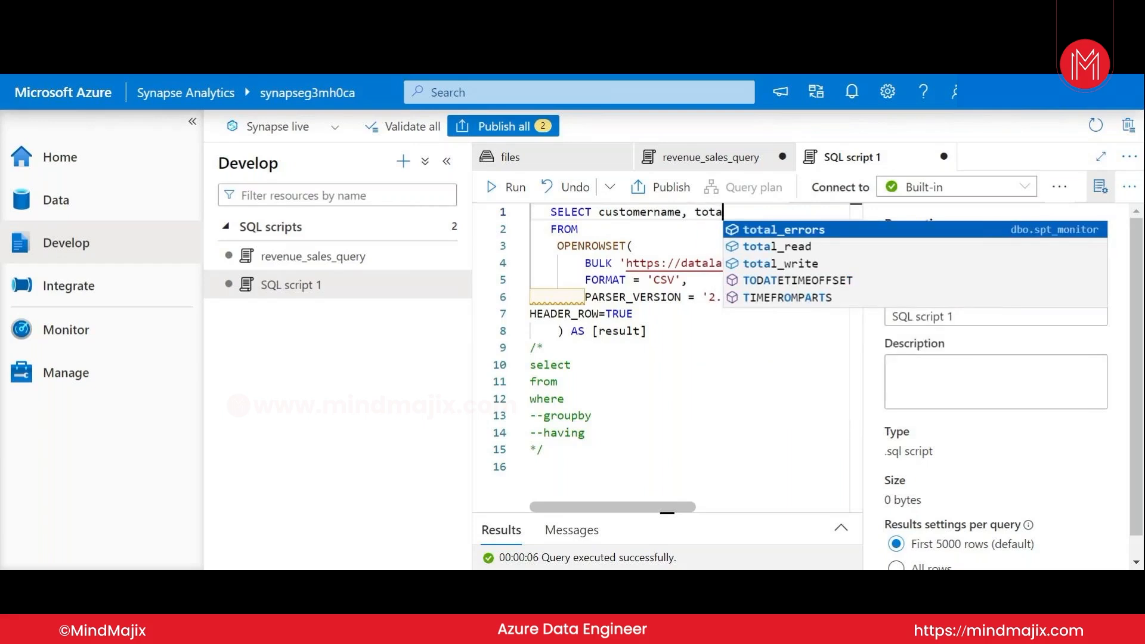
key("BackSpace")
key("BackSpace")
key("BackSpace")
key("BackSpace")
Step: Add COUNT(quantity) to the SELECT list after customername
type("count")
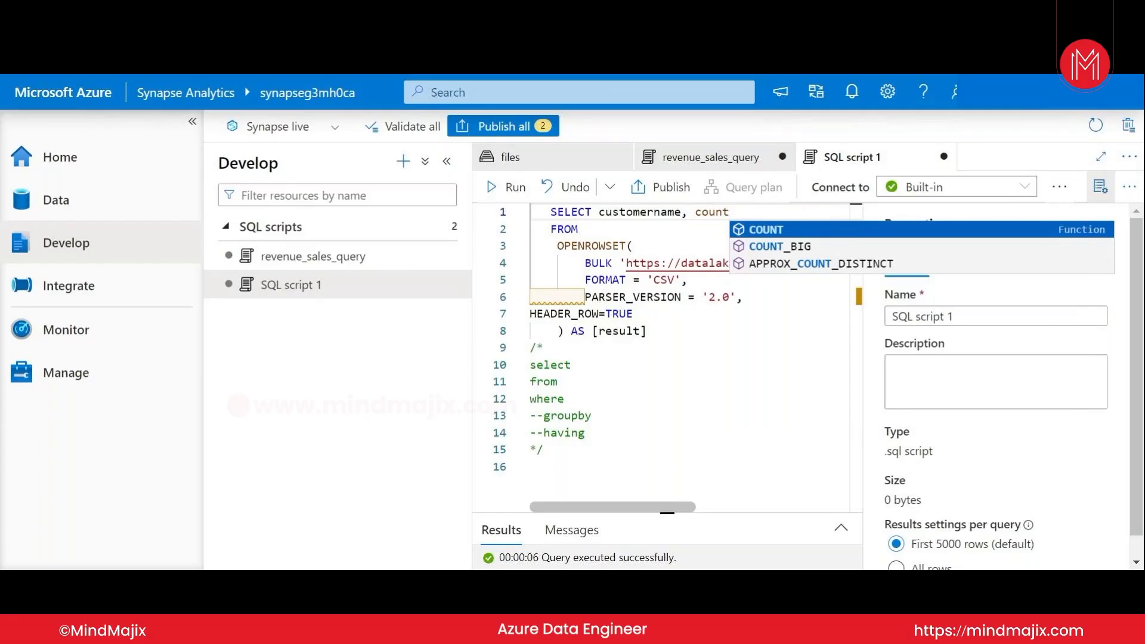
left_click(774, 235)
type("(")
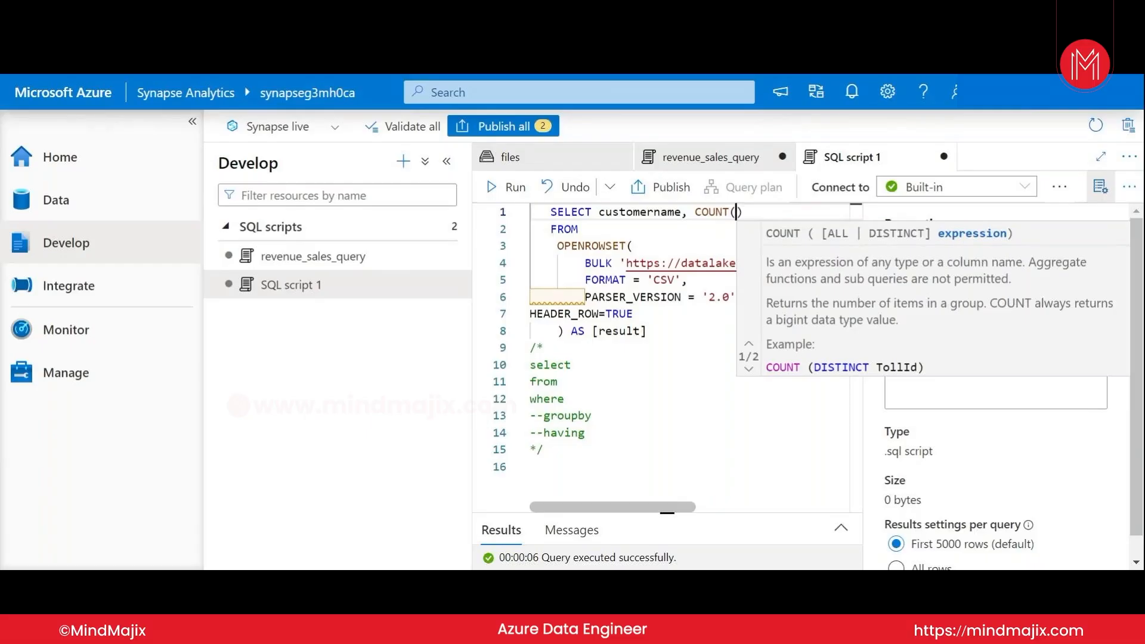
type("quantity")
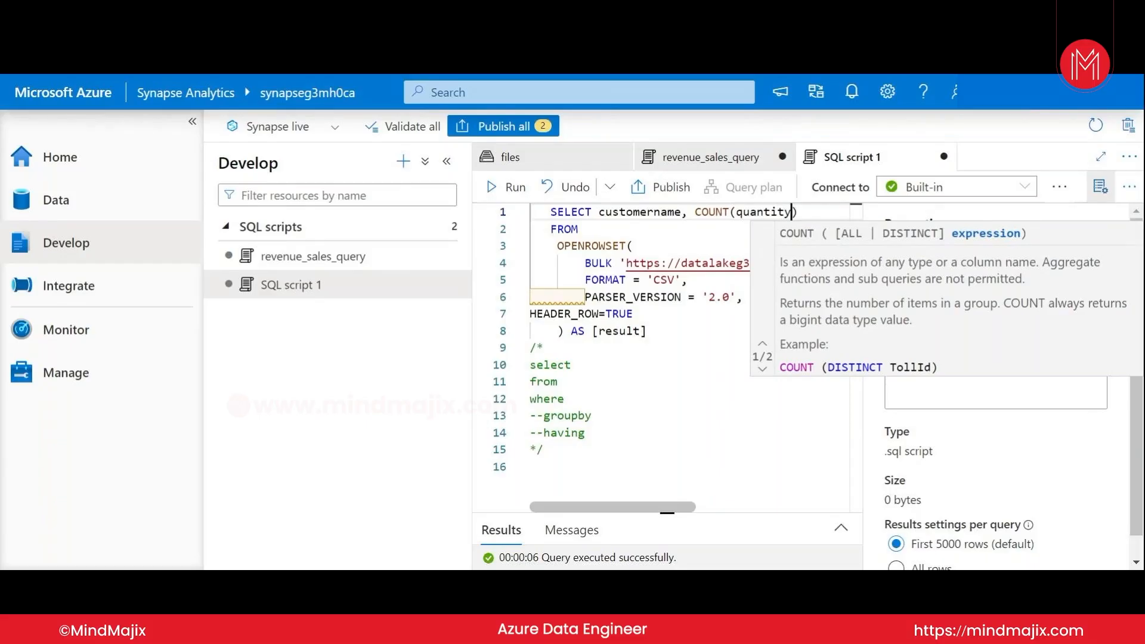
key("Right")
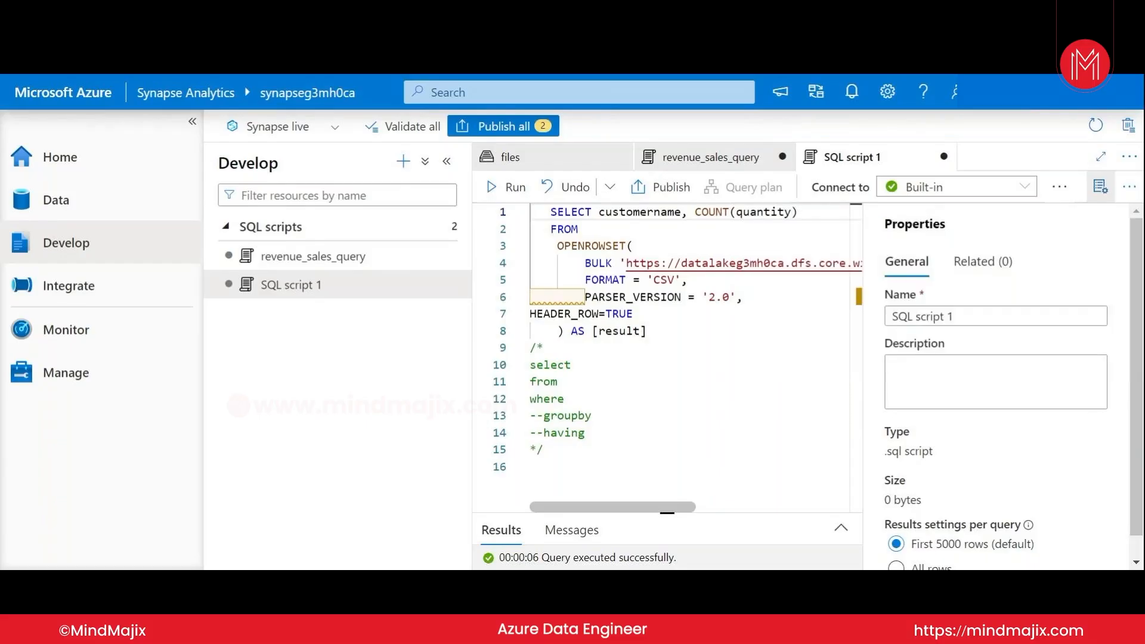
Step: Add SUM(taxamount) as the third expression in the SELECT list, separated by a comma
type(", sum")
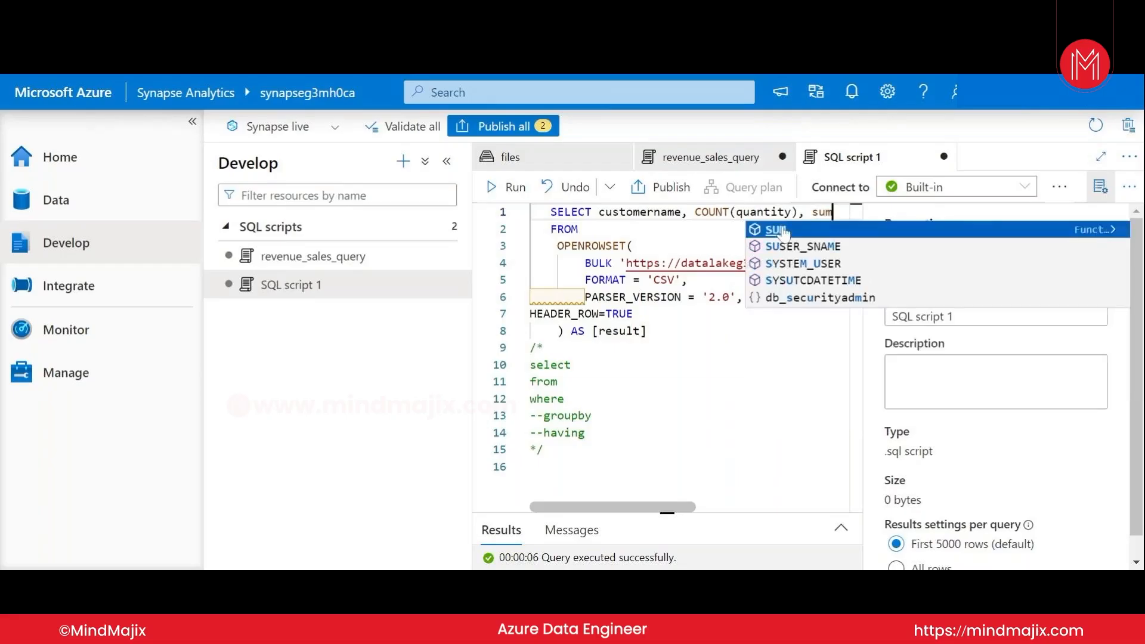
left_click(783, 232)
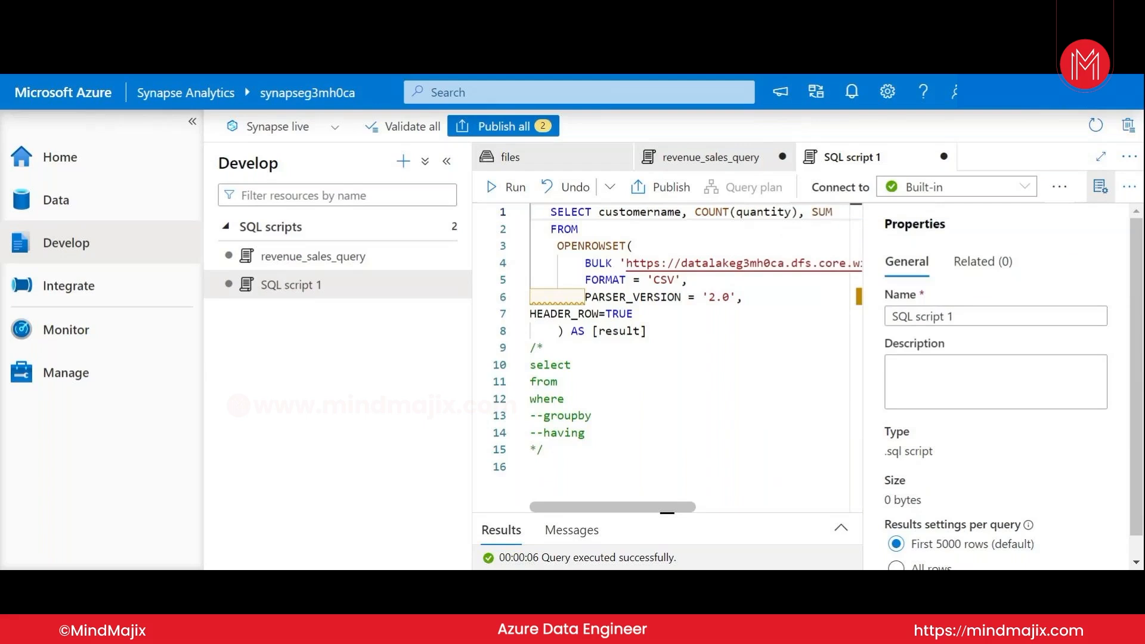
type("(")
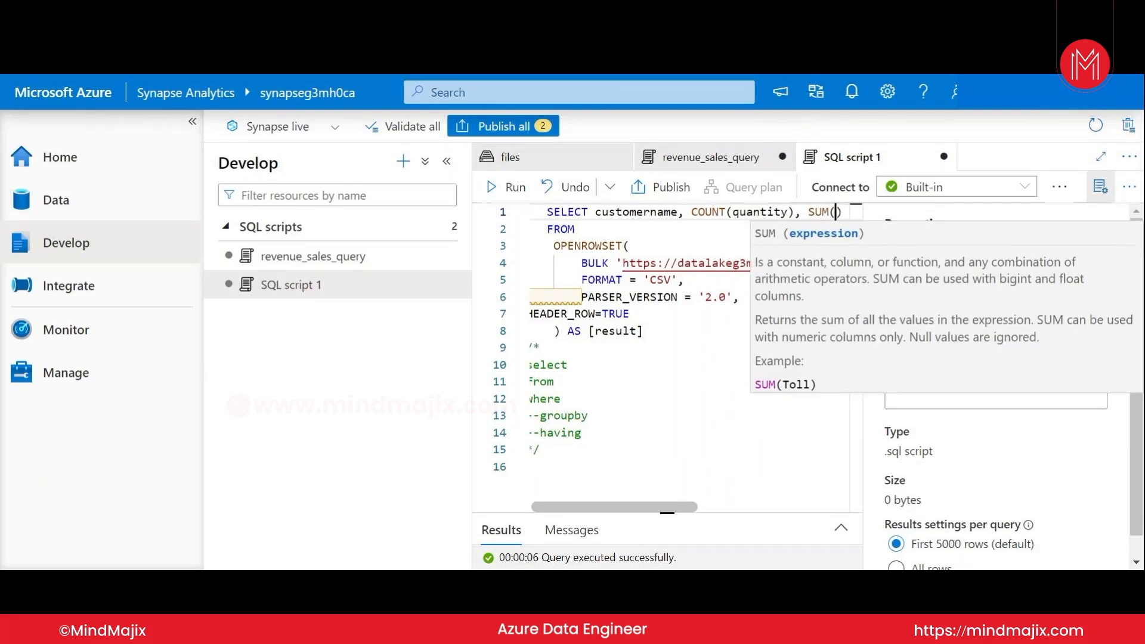
type("tas")
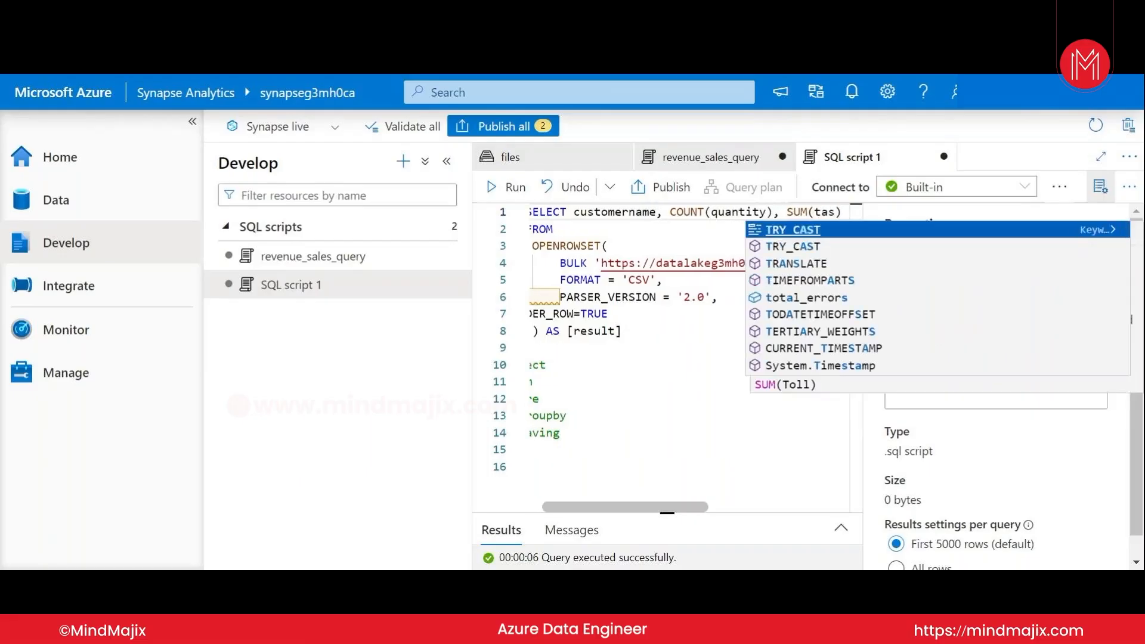
key("BackSpace")
type("xamount")
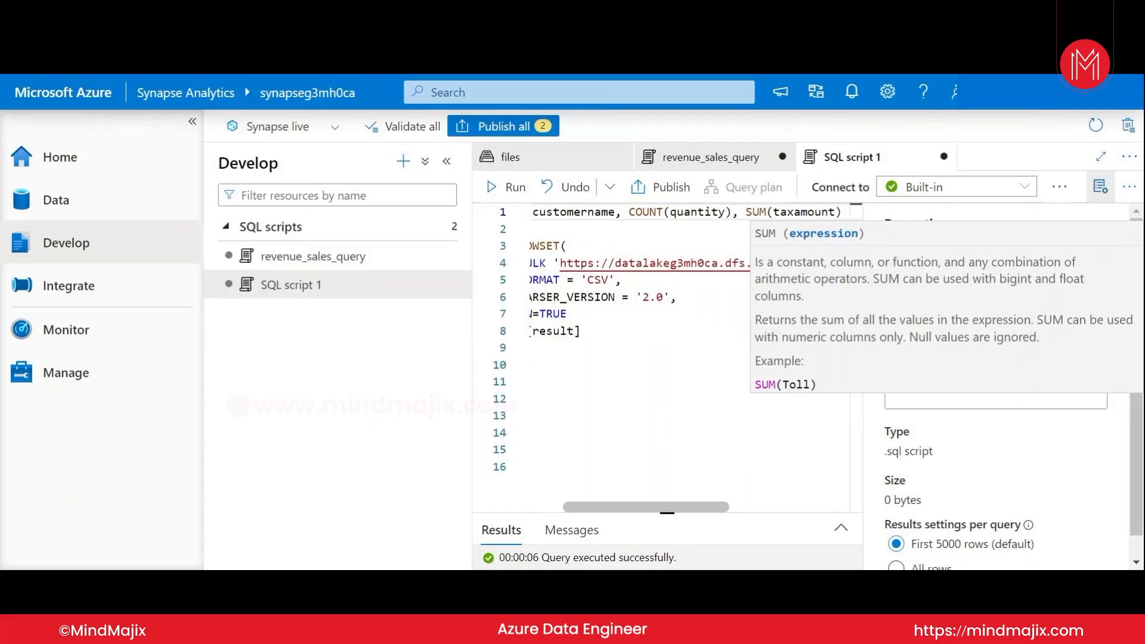
type(")")
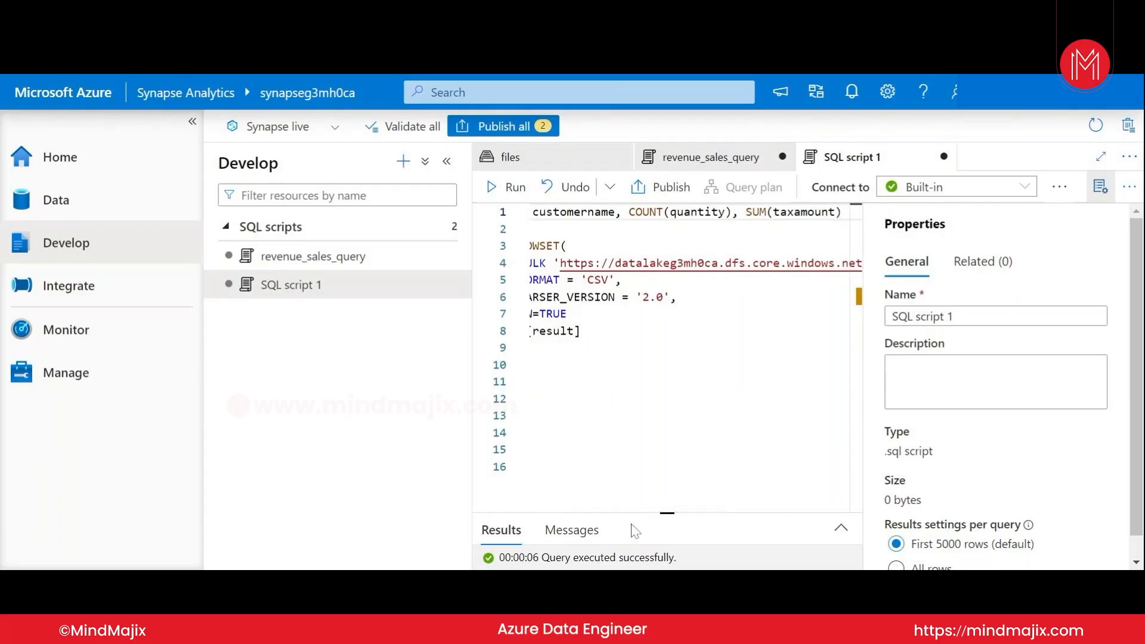
left_click_drag(640, 508, 537, 512)
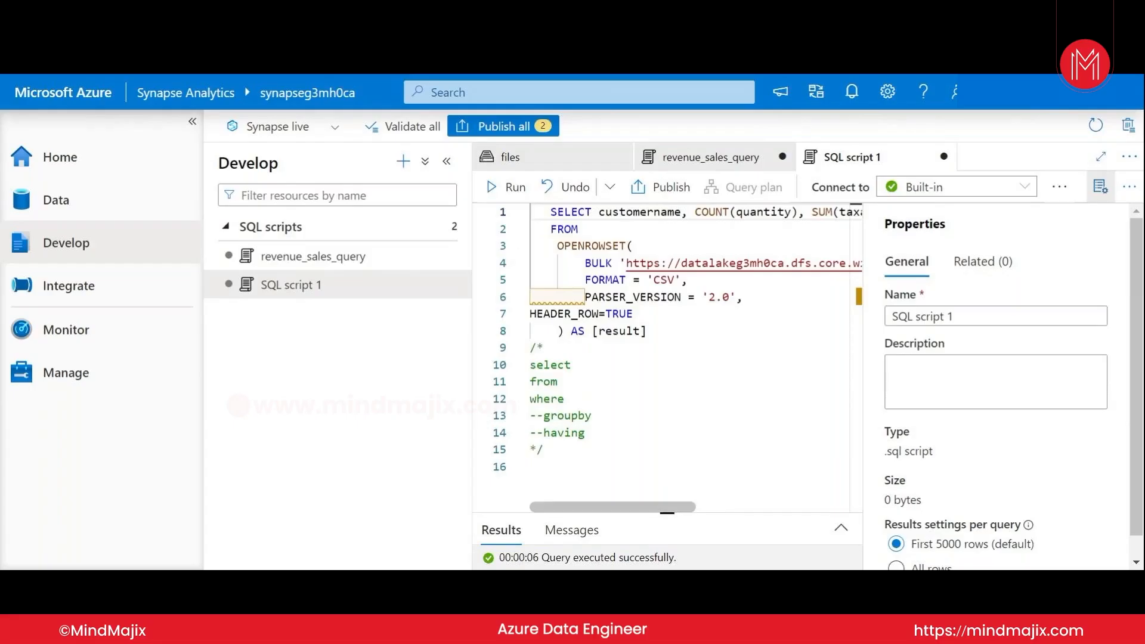
left_click(650, 331)
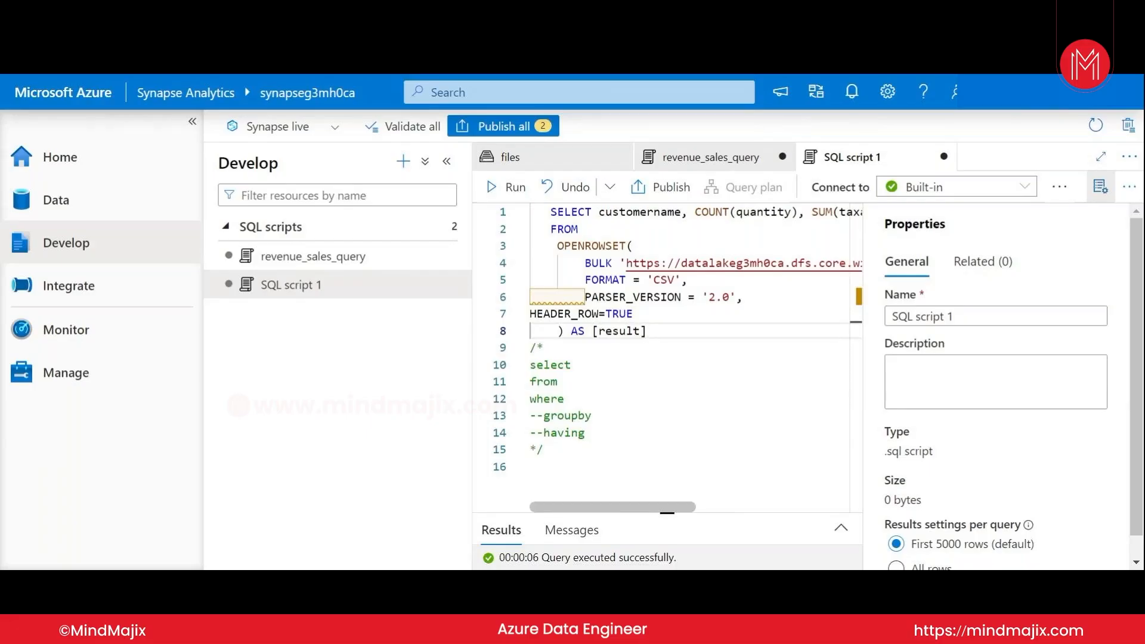
left_click(578, 229)
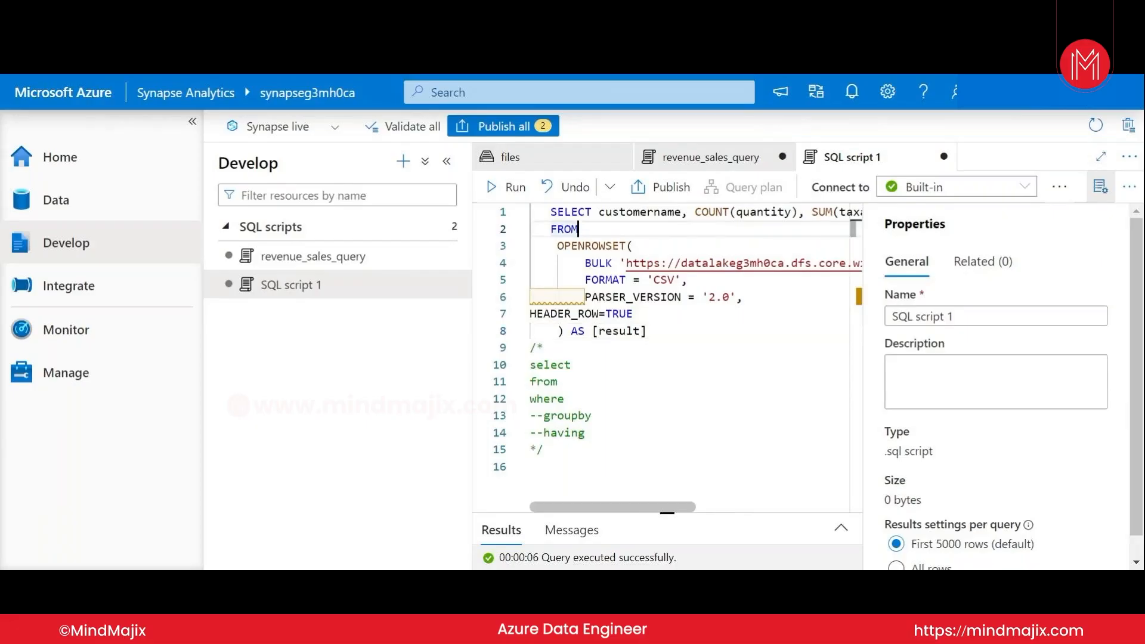
key("Return")
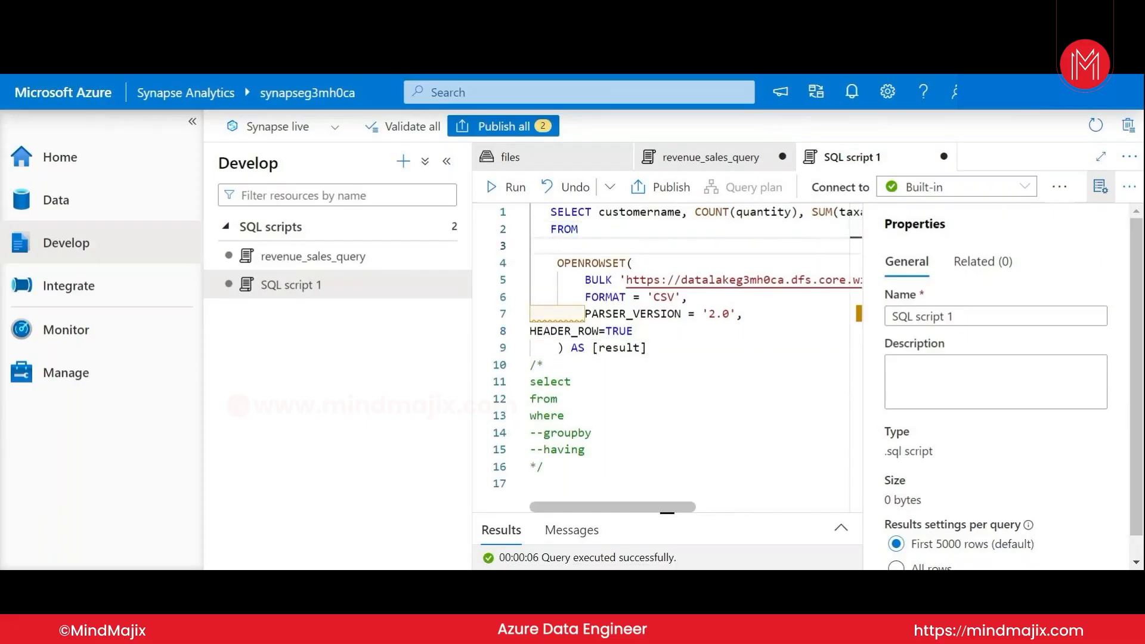
type("g")
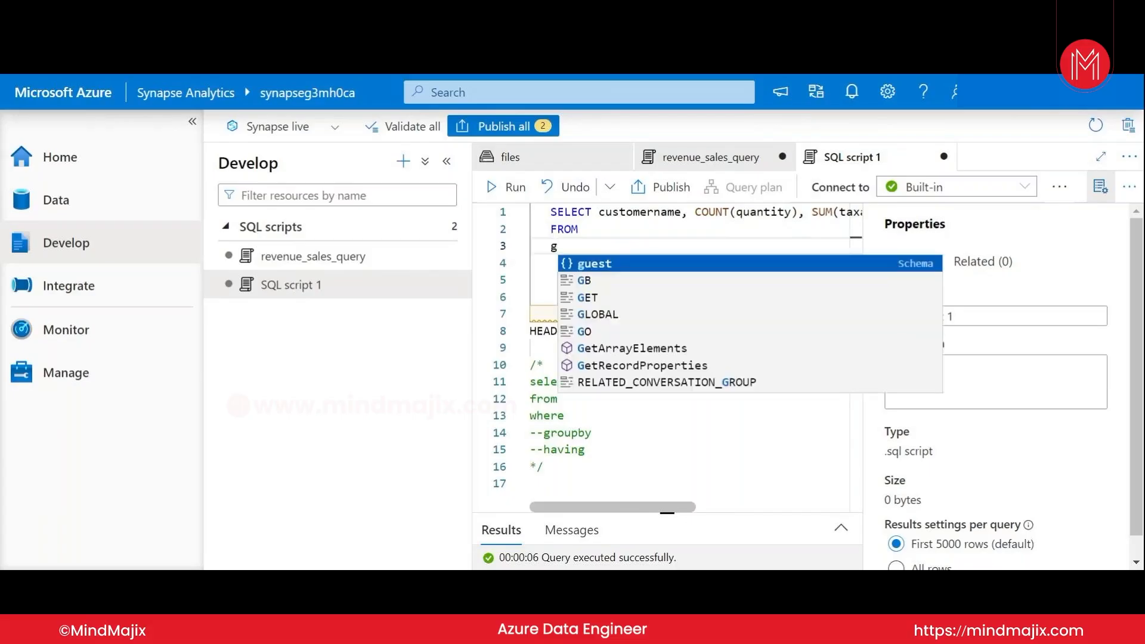
key("BackSpace")
key("BackSpace")
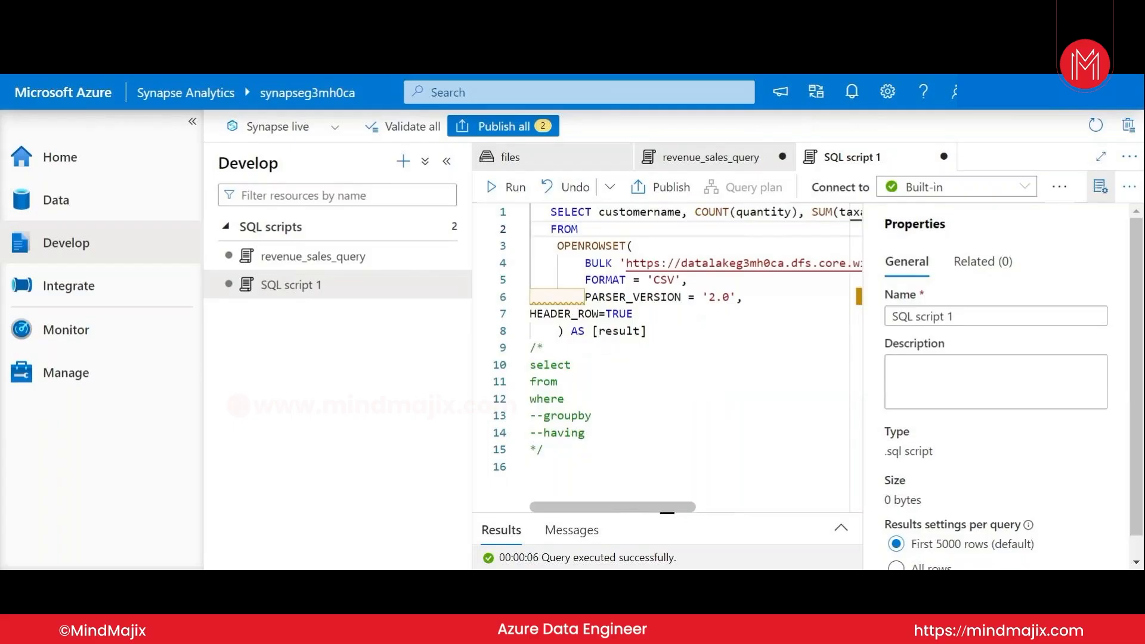
Step: Add a GROUP BY customername clause on a new line below AS [result] in SQL script 1
left_click(647, 331)
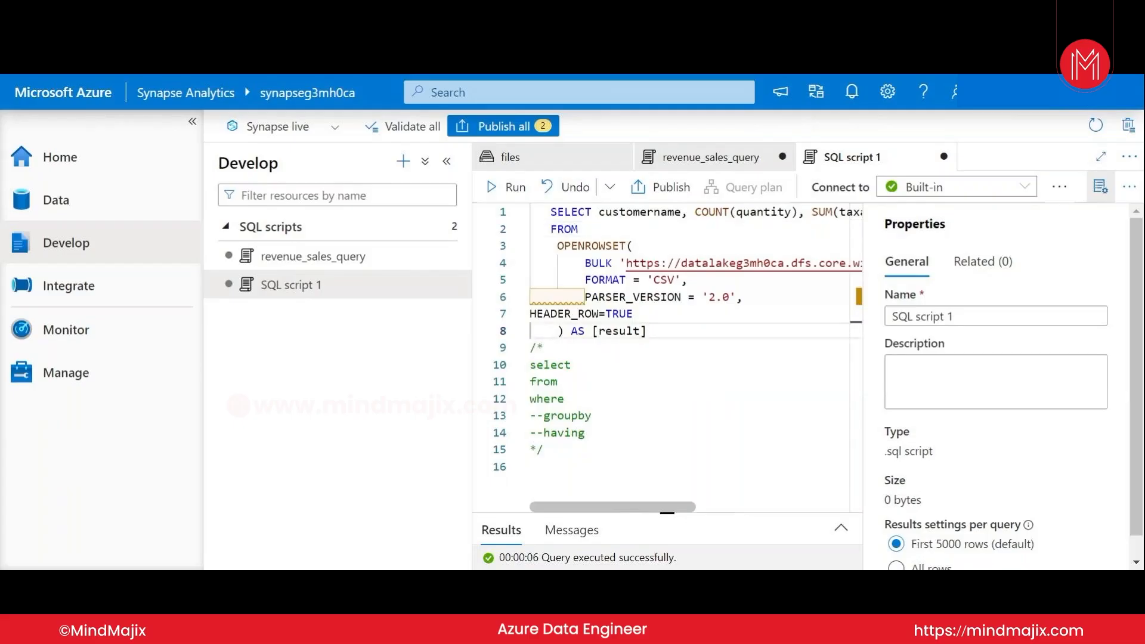
key("Return")
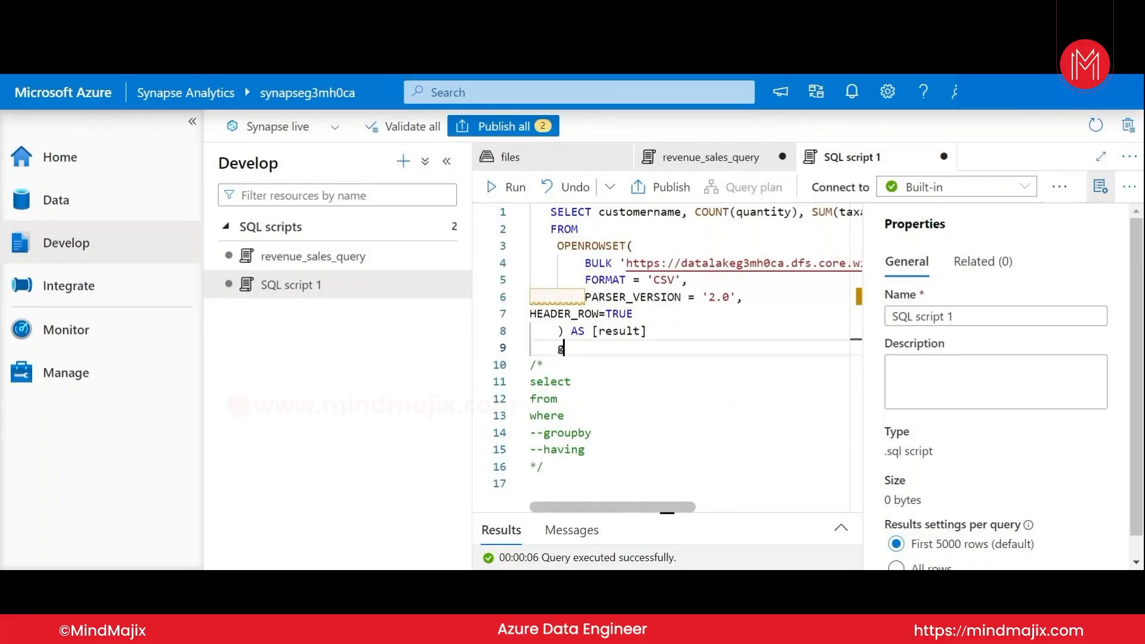
type("gro")
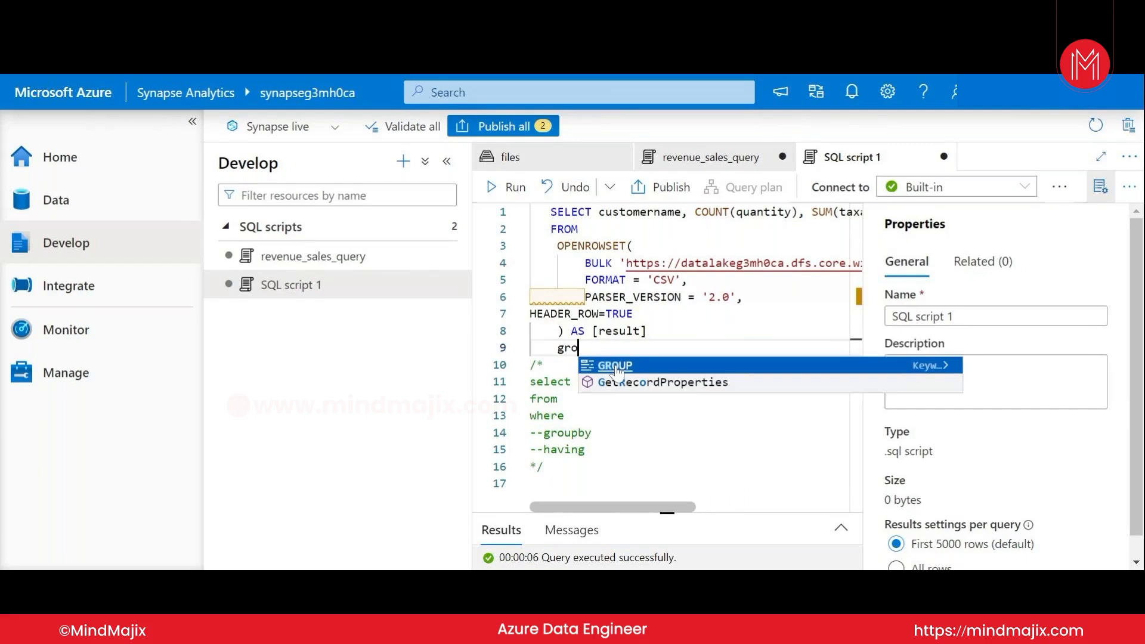
left_click(617, 371)
type("by")
key("BackSpace")
key("BackSpace")
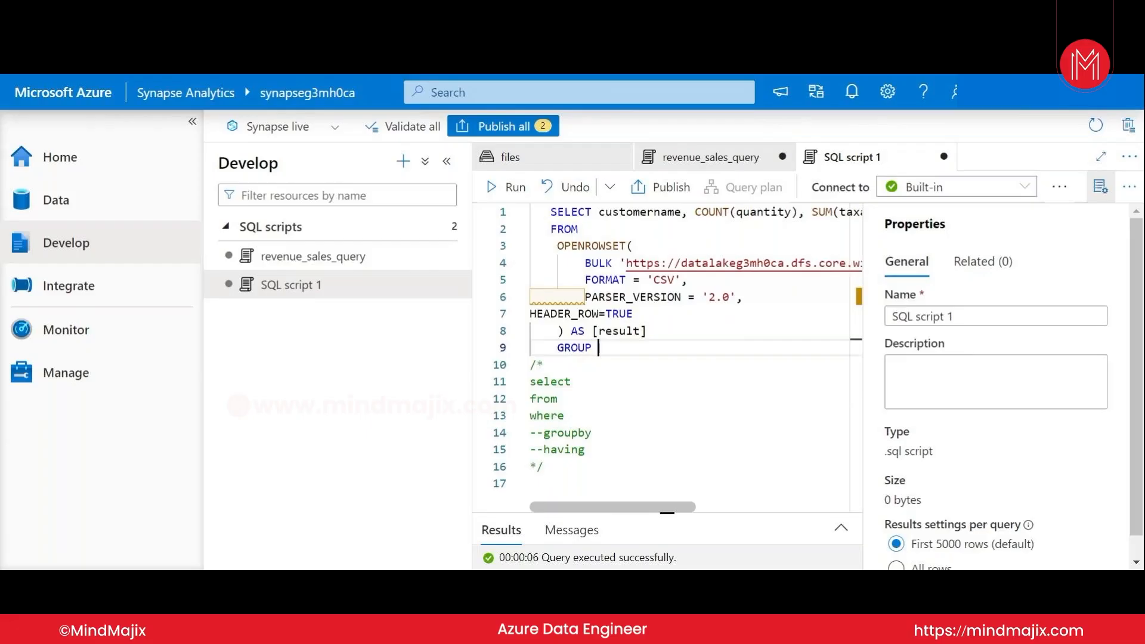
type("by")
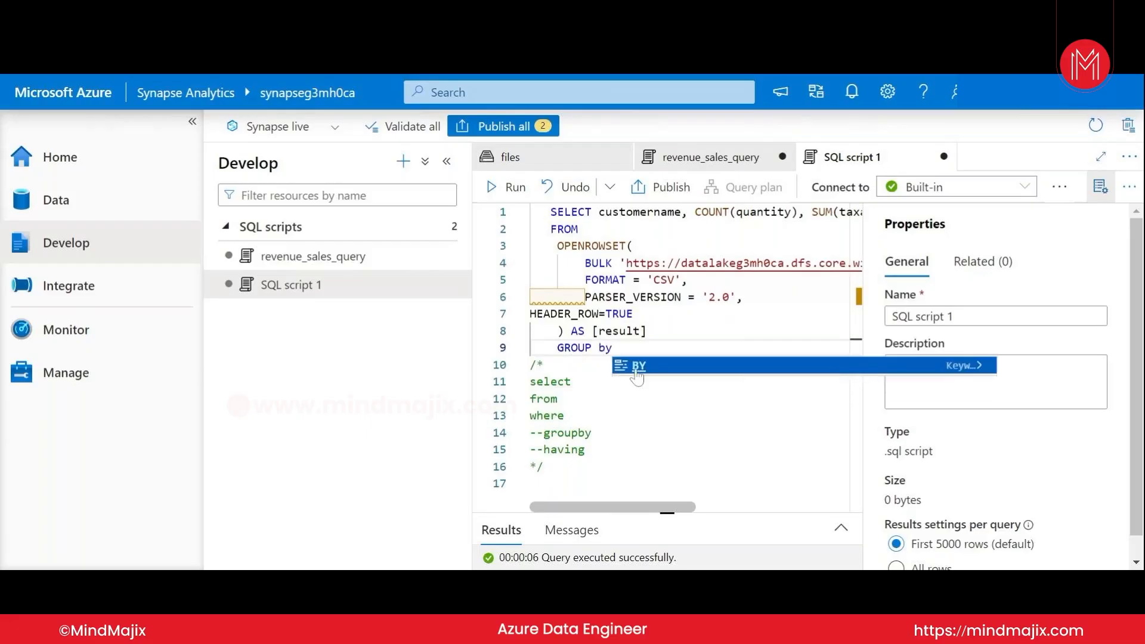
left_click(636, 366)
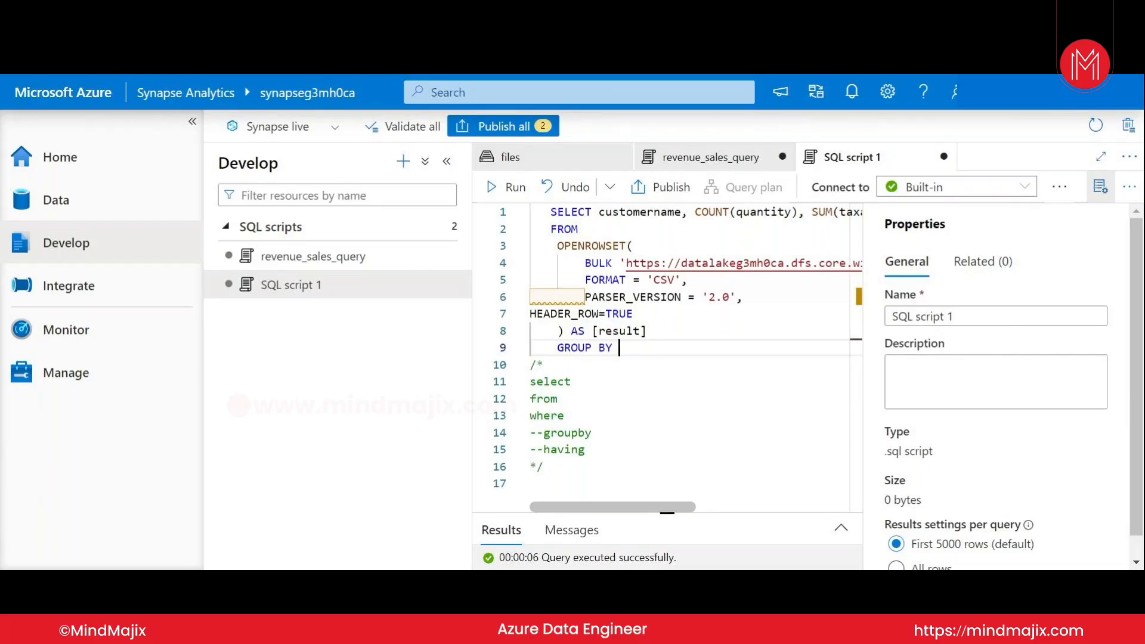
type("cust")
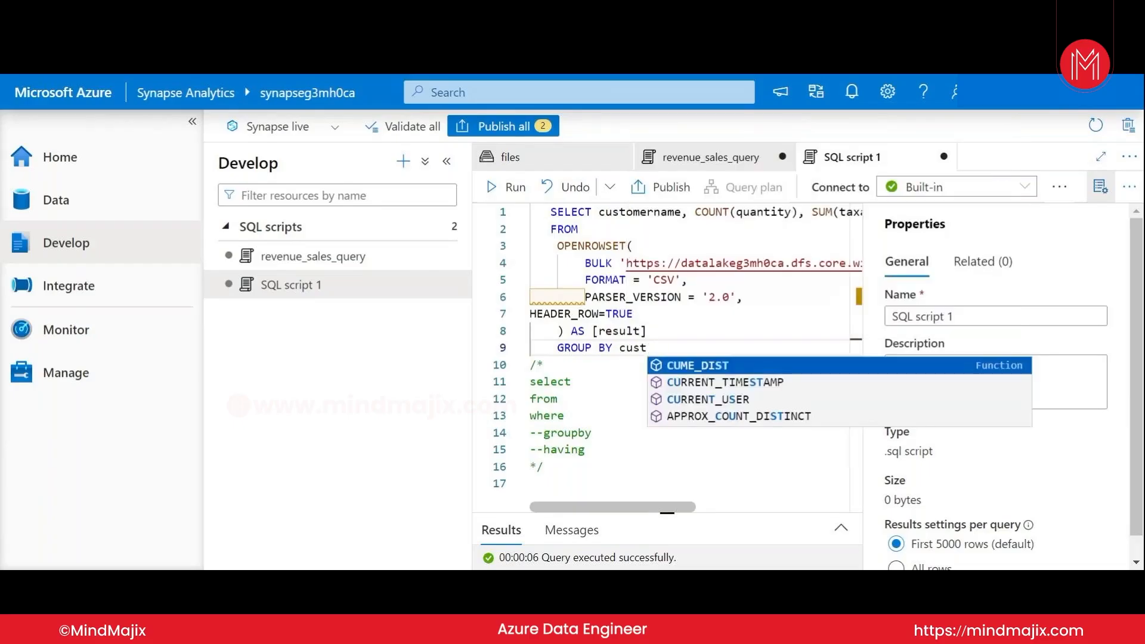
type("omername")
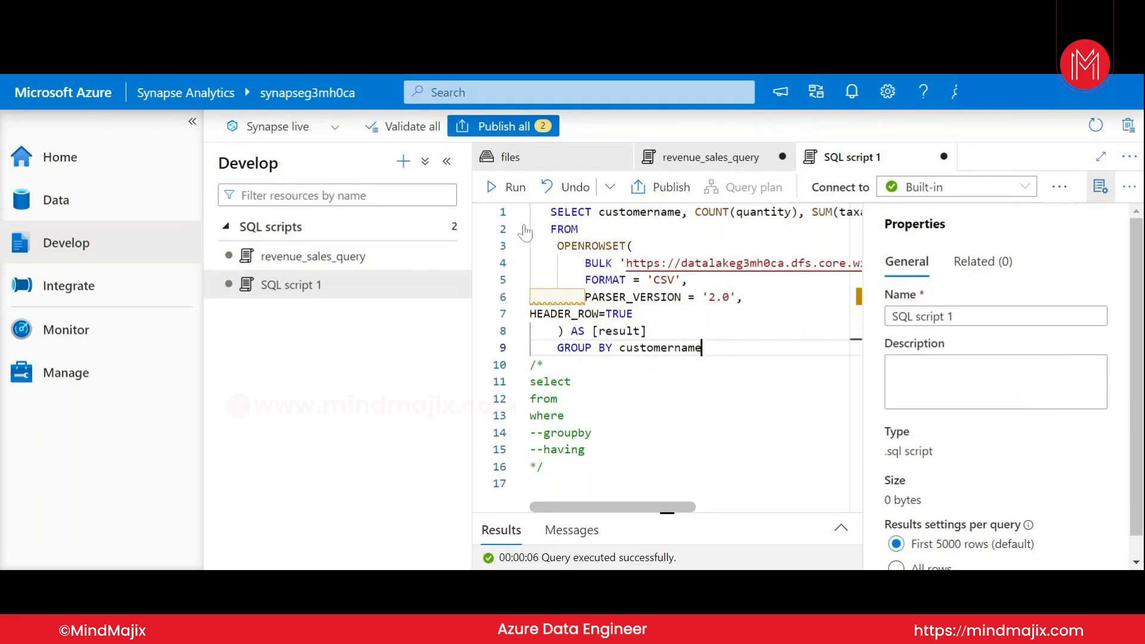
Step: Run the aggregate query, expand its results and look through the rows per customer
left_click(511, 191)
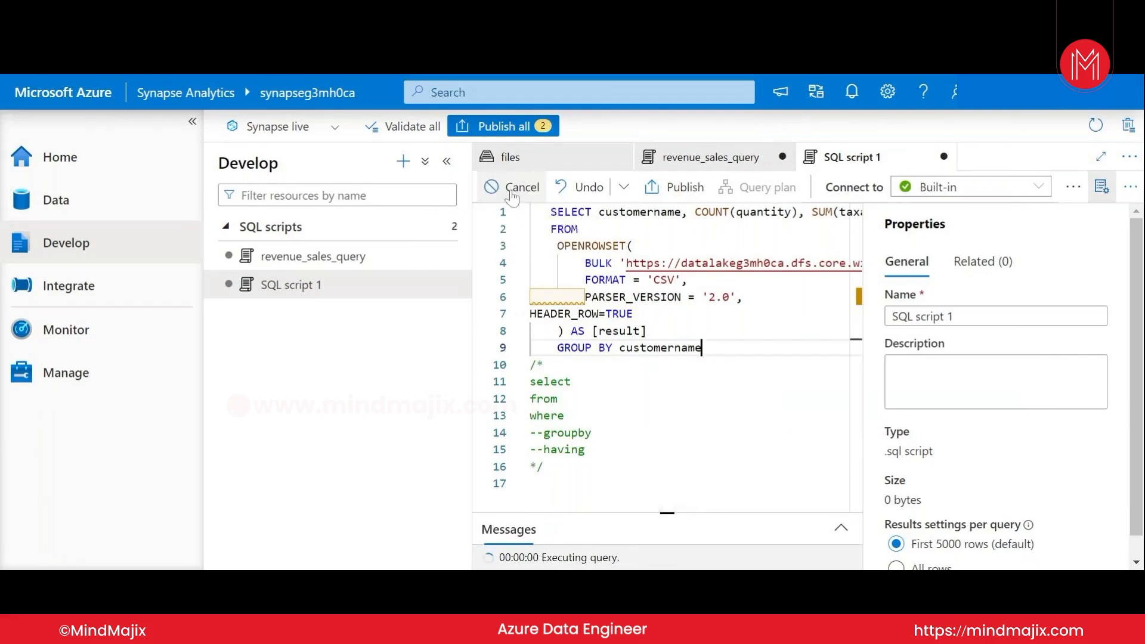
left_click(834, 531)
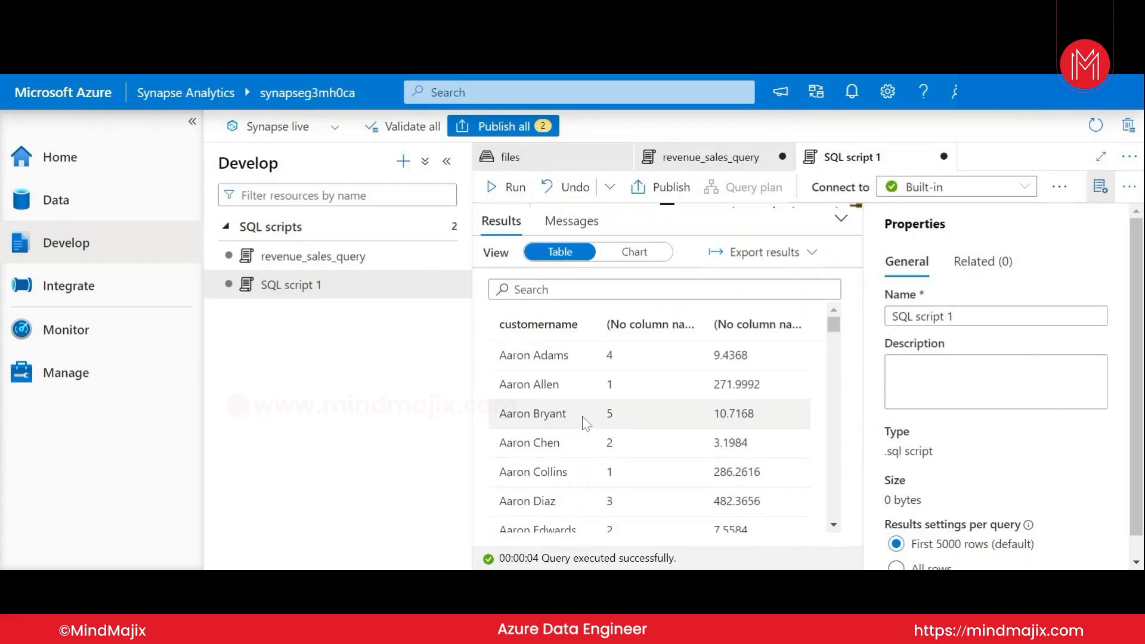
scroll(656, 413, "down", 5)
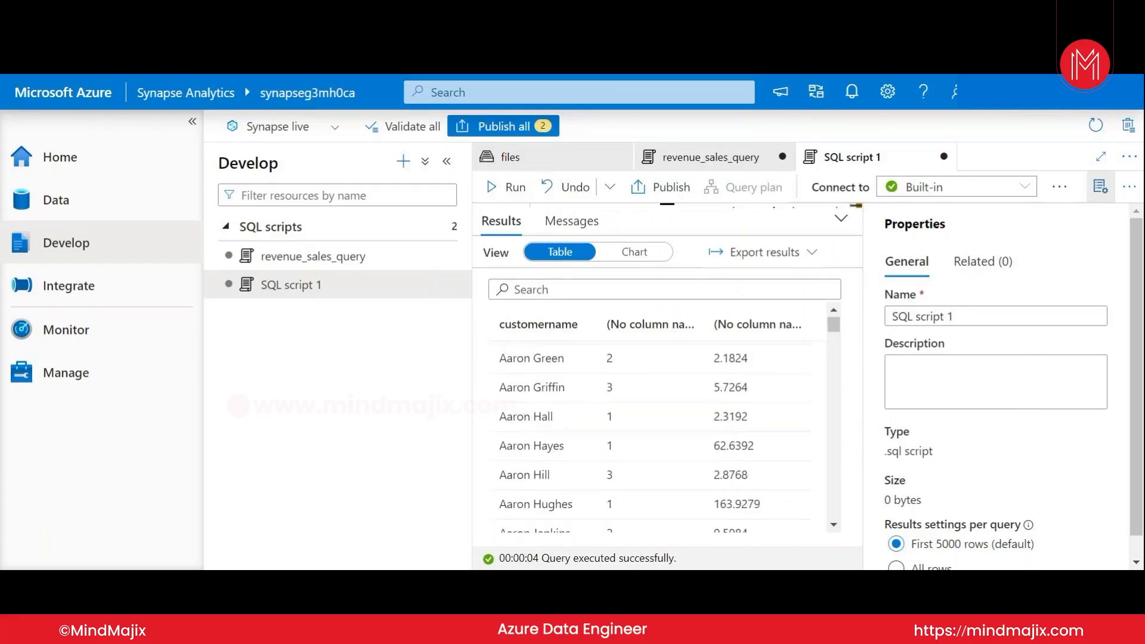
scroll(656, 413, "up", 5)
scroll(656, 413, "up", 2)
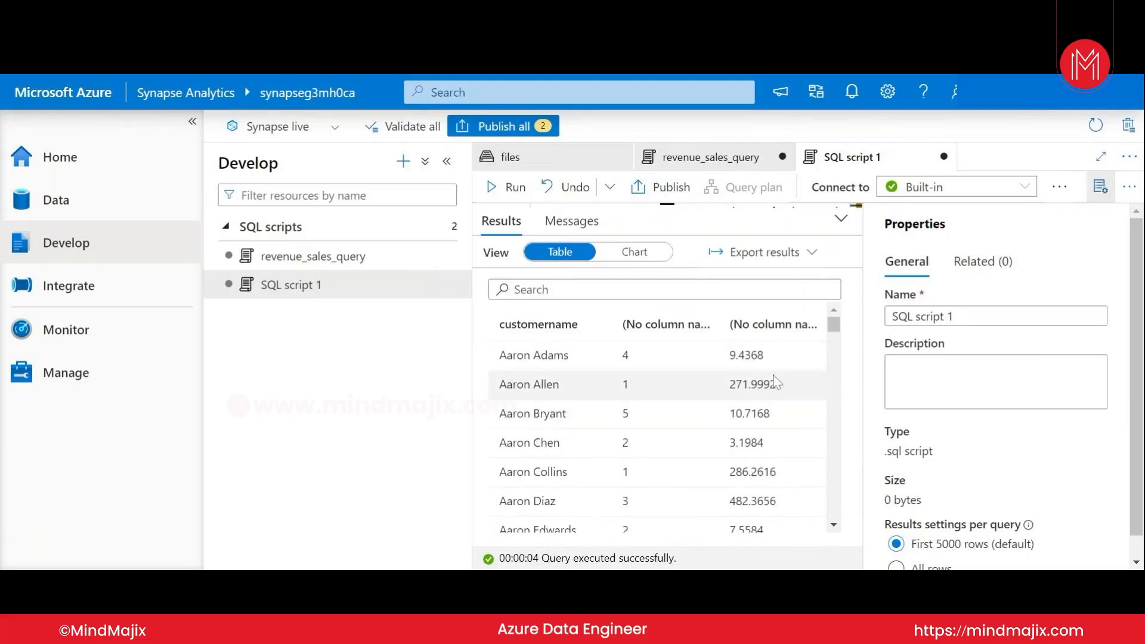
Step: Check which export formats the results offer and compare the query text with the returned rows
left_click(815, 255)
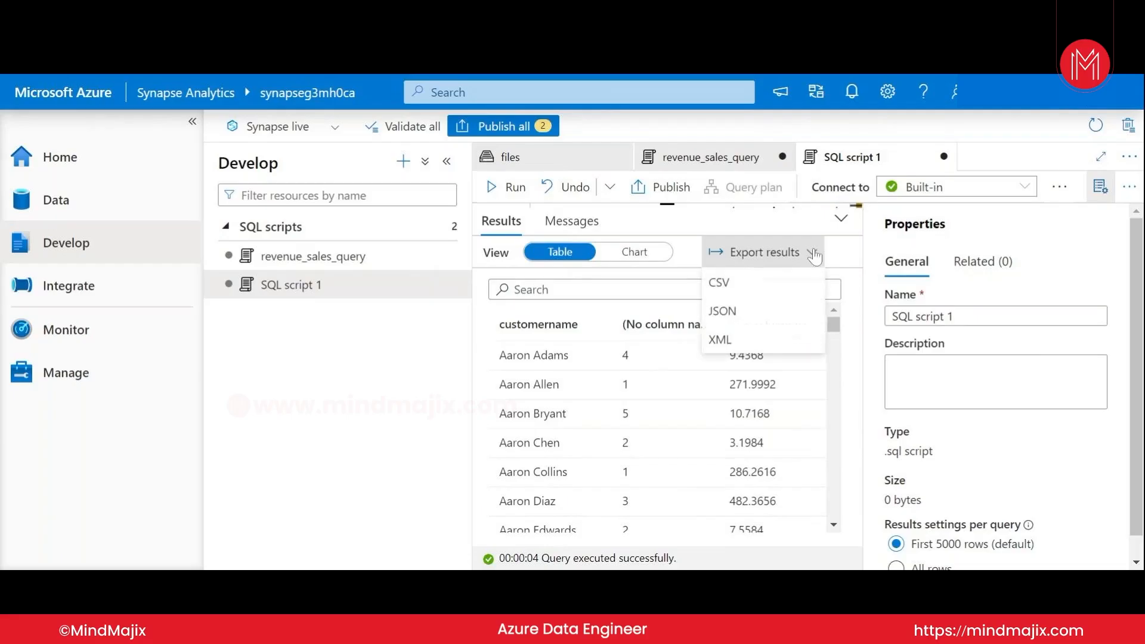
left_click(455, 345)
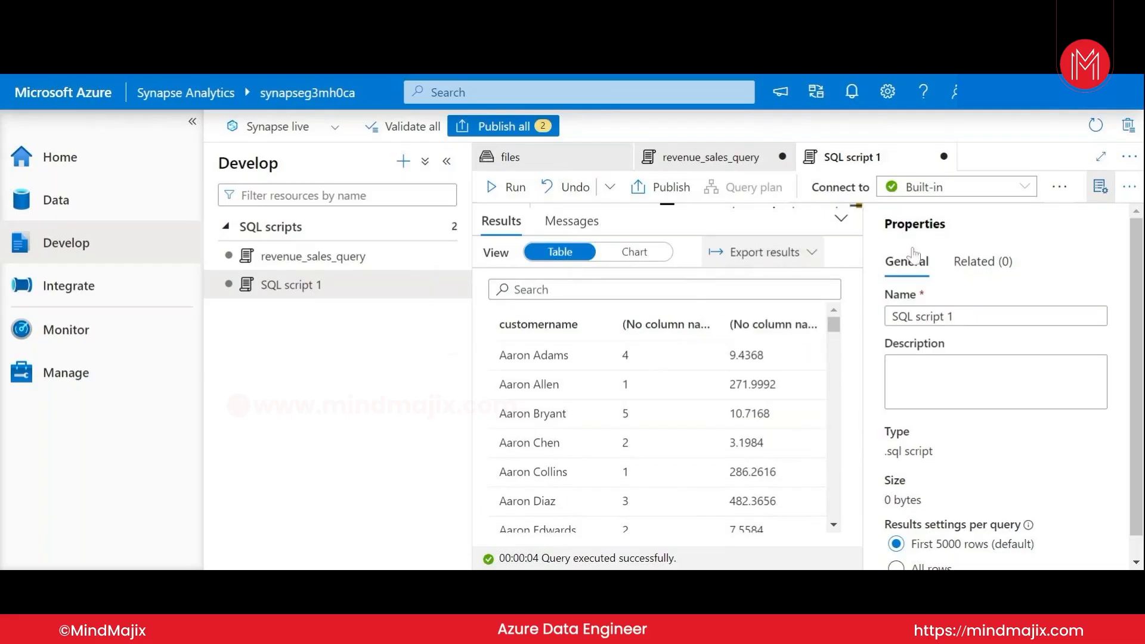
left_click(840, 218)
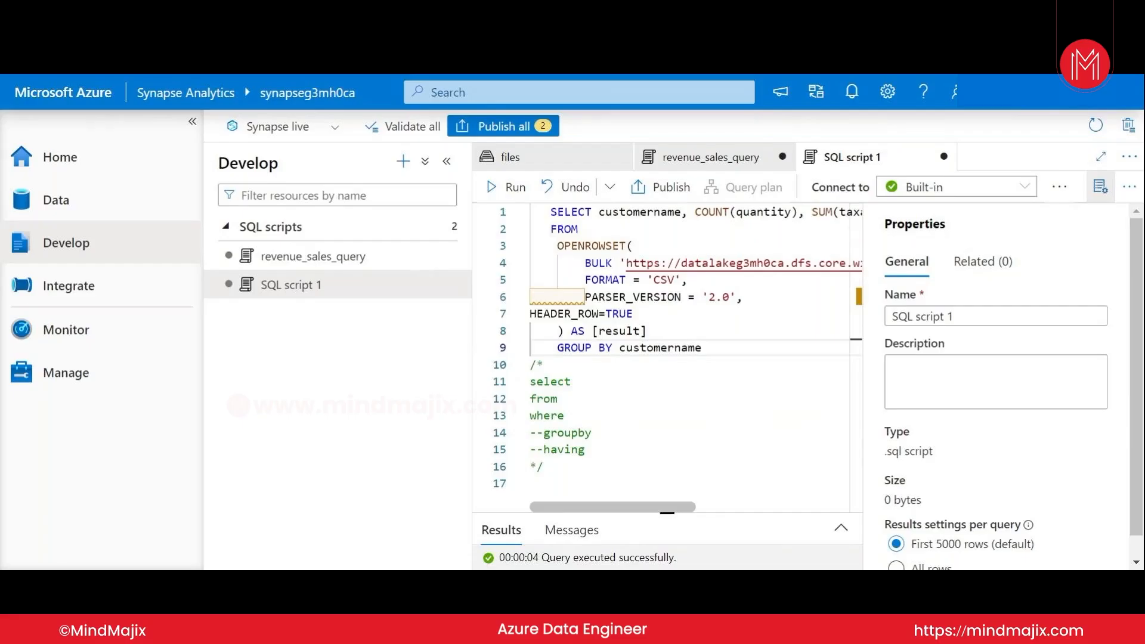
left_click_drag(791, 213, 798, 212)
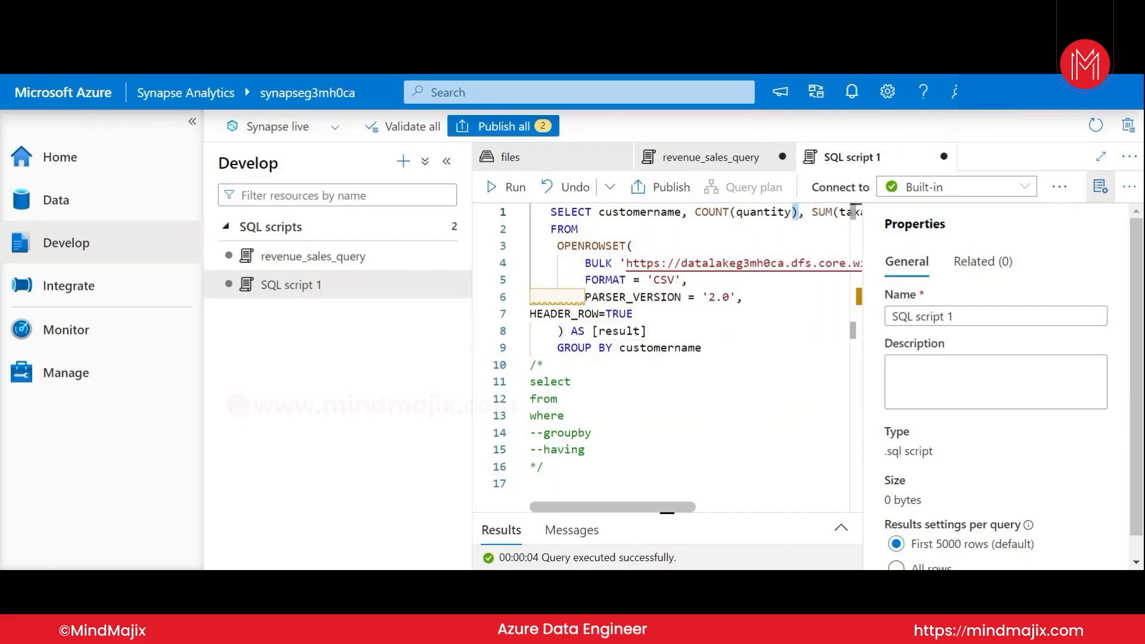
left_click(564, 415)
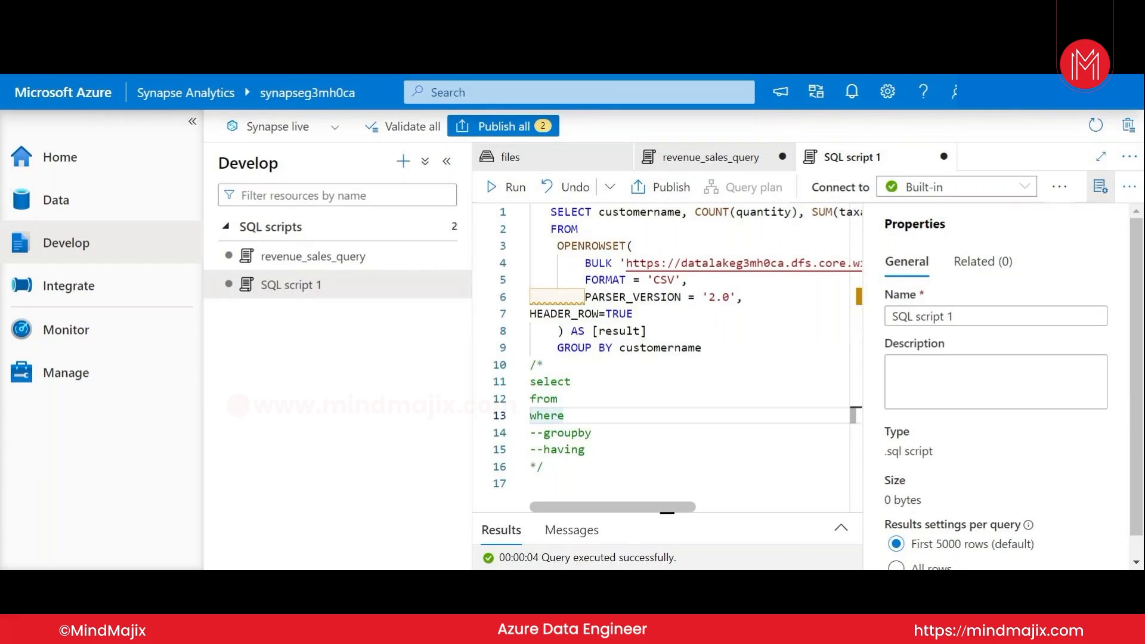
left_click(840, 528)
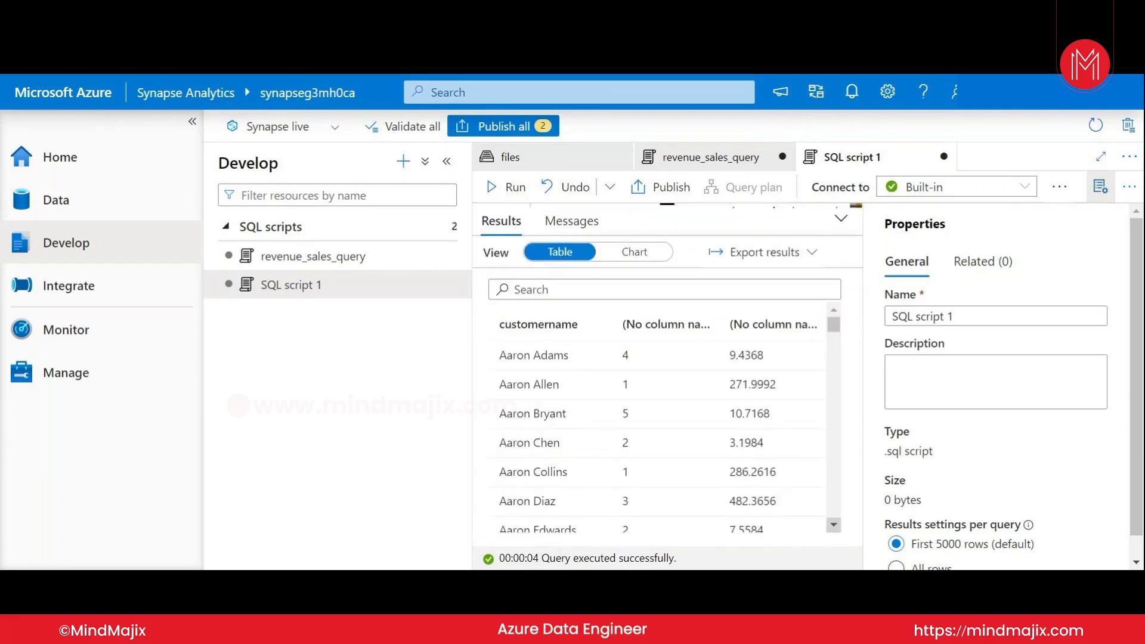
scroll(645, 489, "down", 2)
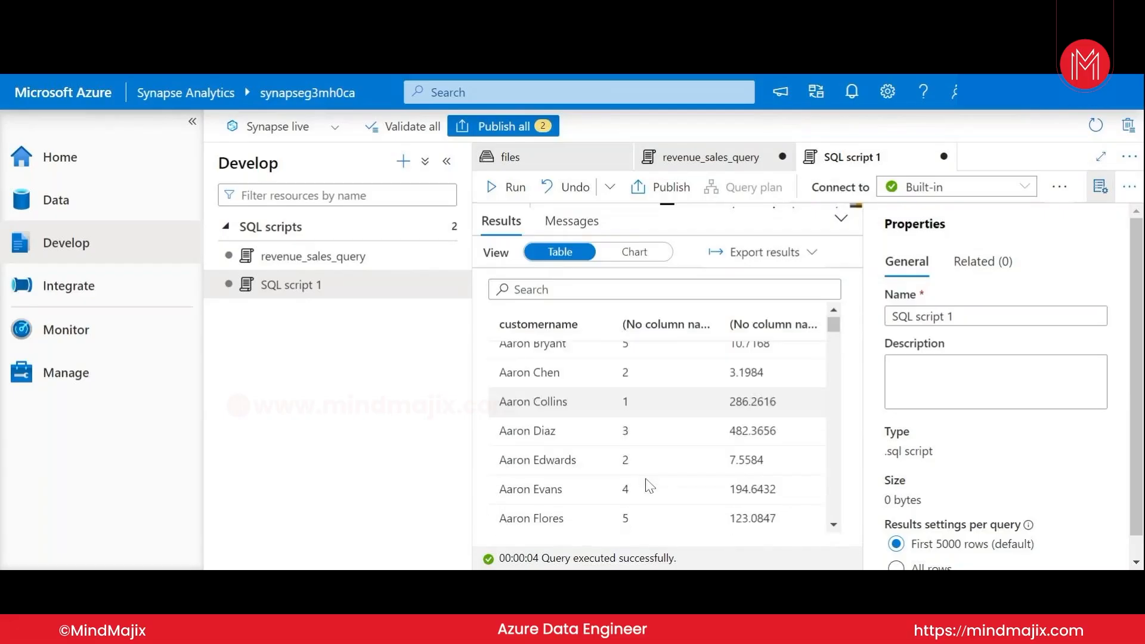
scroll(648, 484, "up", 2)
Step: Open the revenue_sales_query script and show its expanded results as a chart
left_click(298, 260)
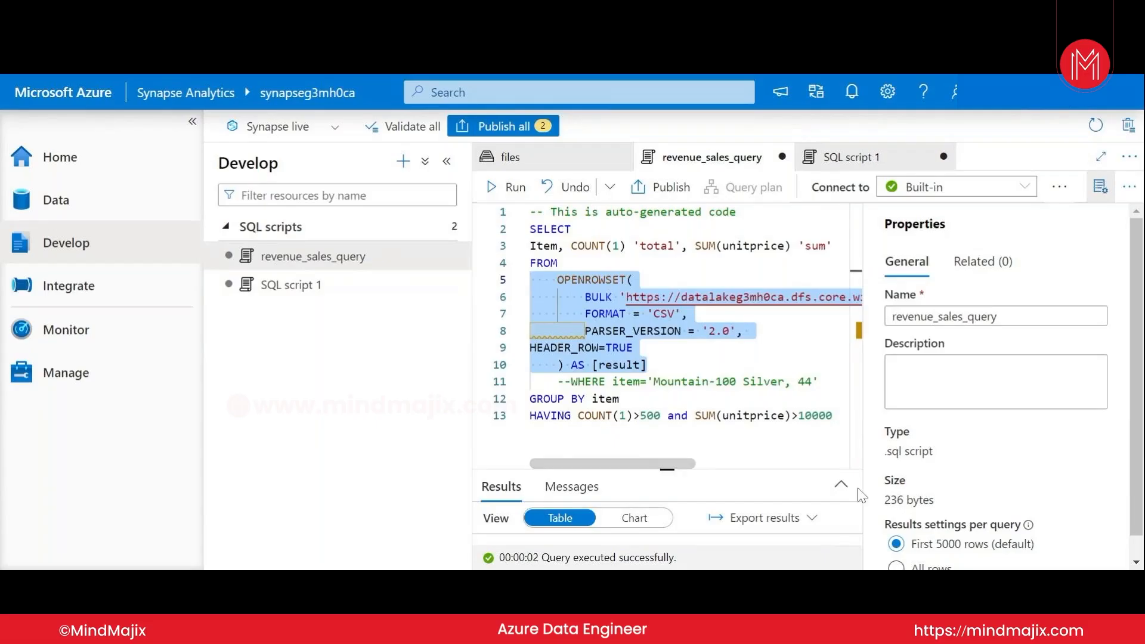
left_click(841, 484)
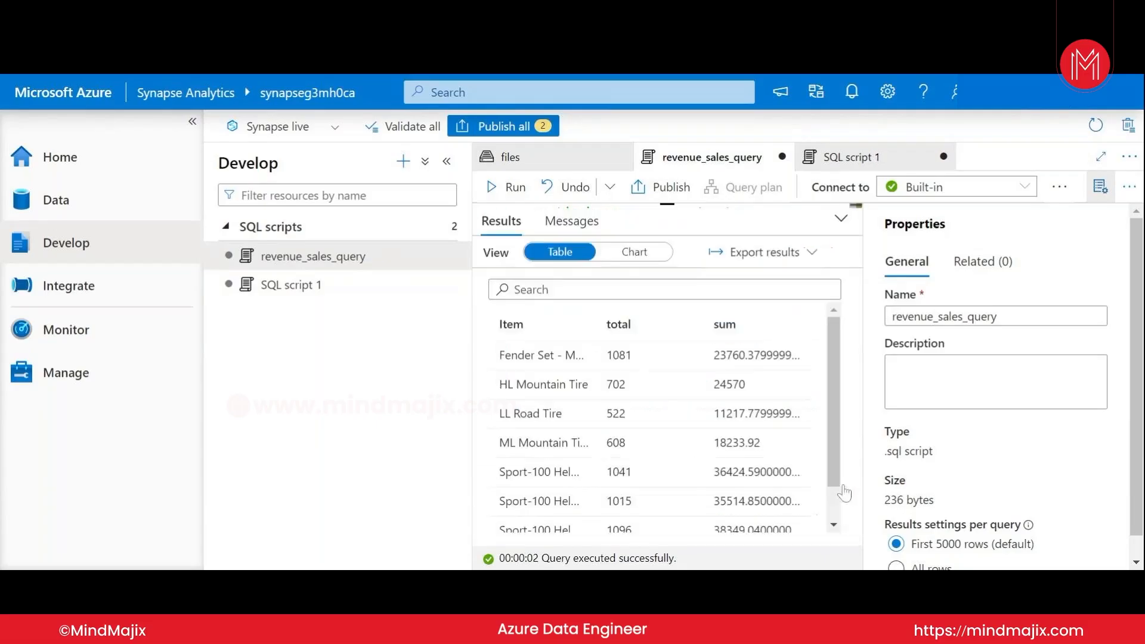
left_click(634, 252)
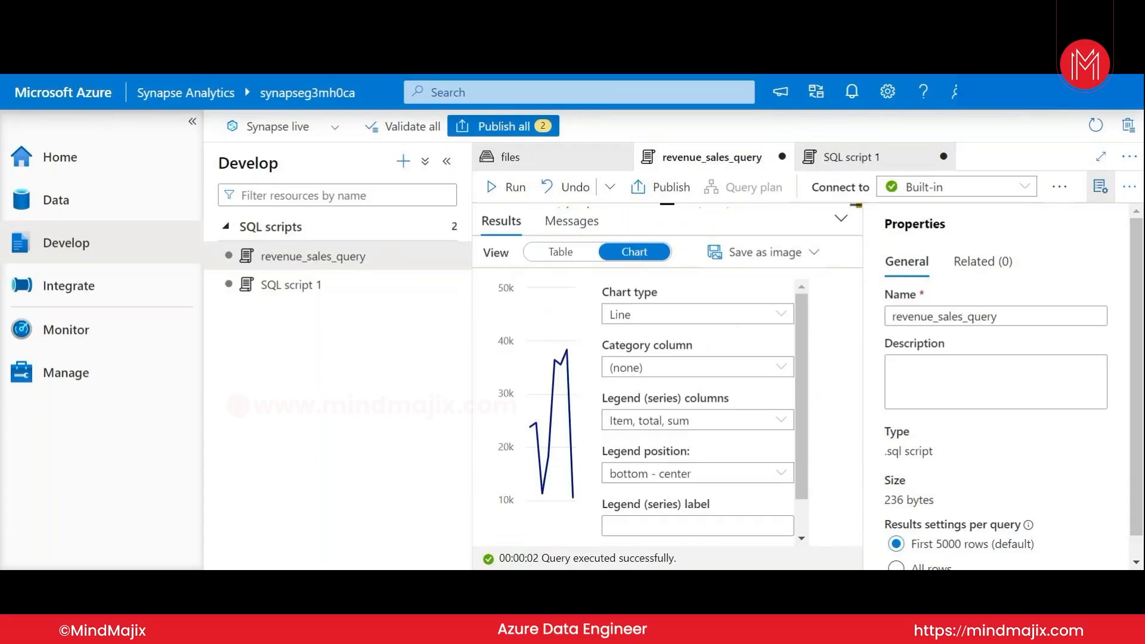
mouse_move(574, 437)
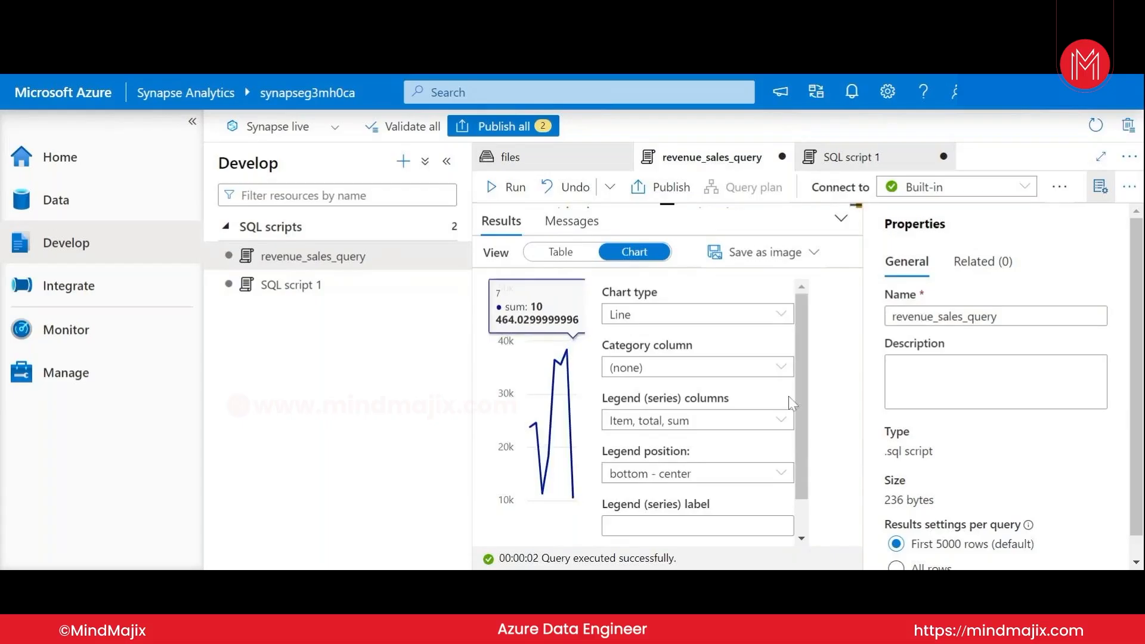
left_click(841, 218)
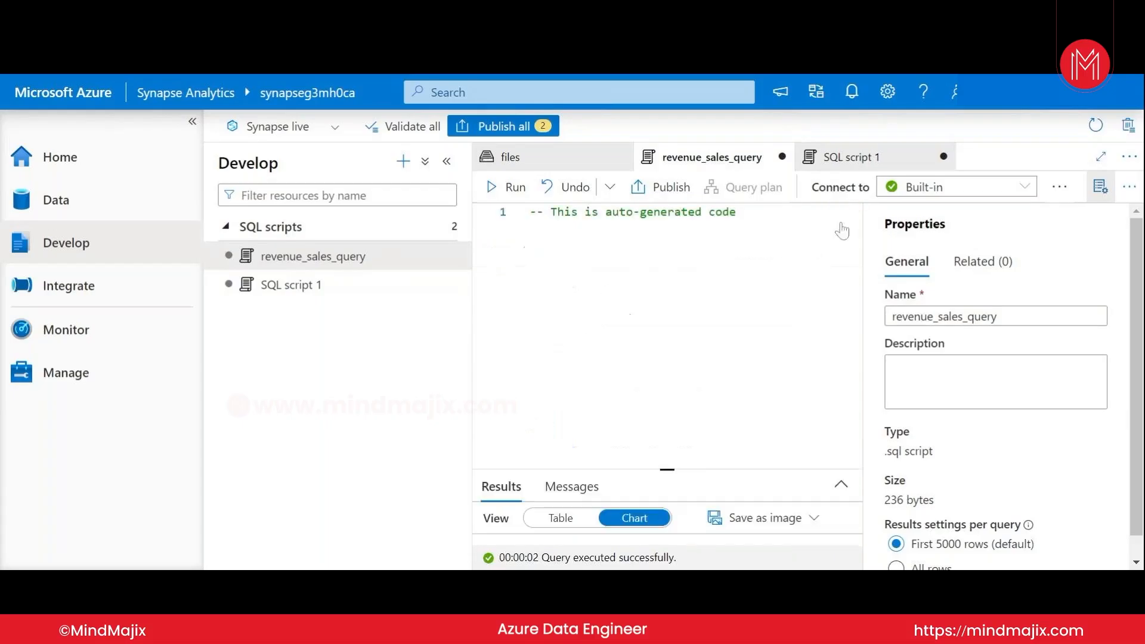
left_click(836, 485)
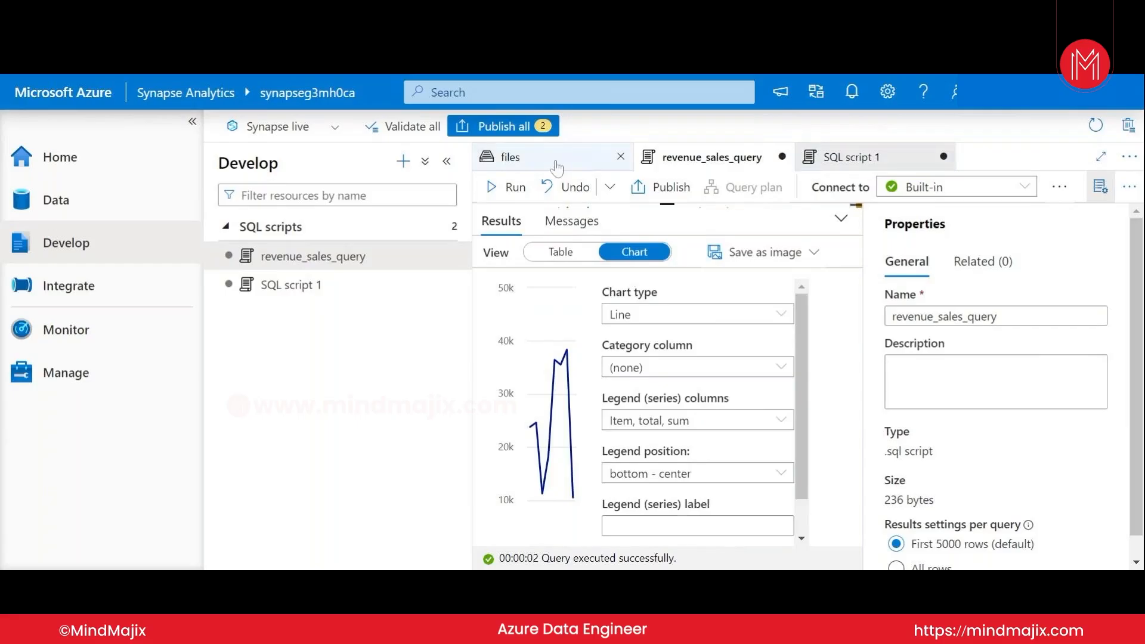
Step: Collapse the resources pane and the navigation sidebar, and set the chart type to Pie
left_click(445, 161)
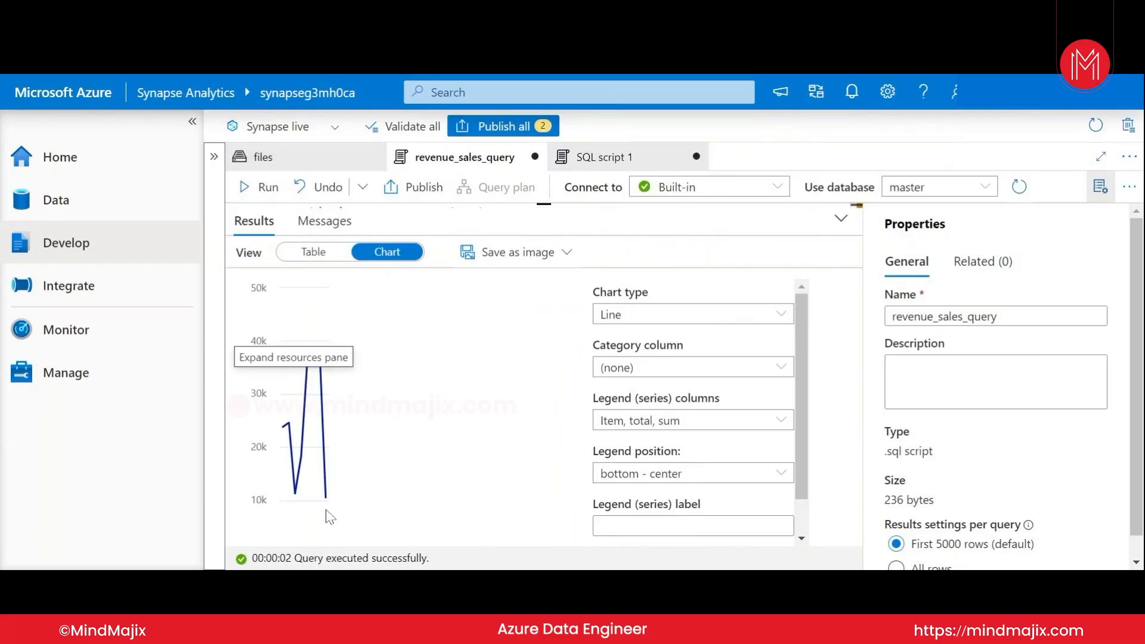
left_click(192, 121)
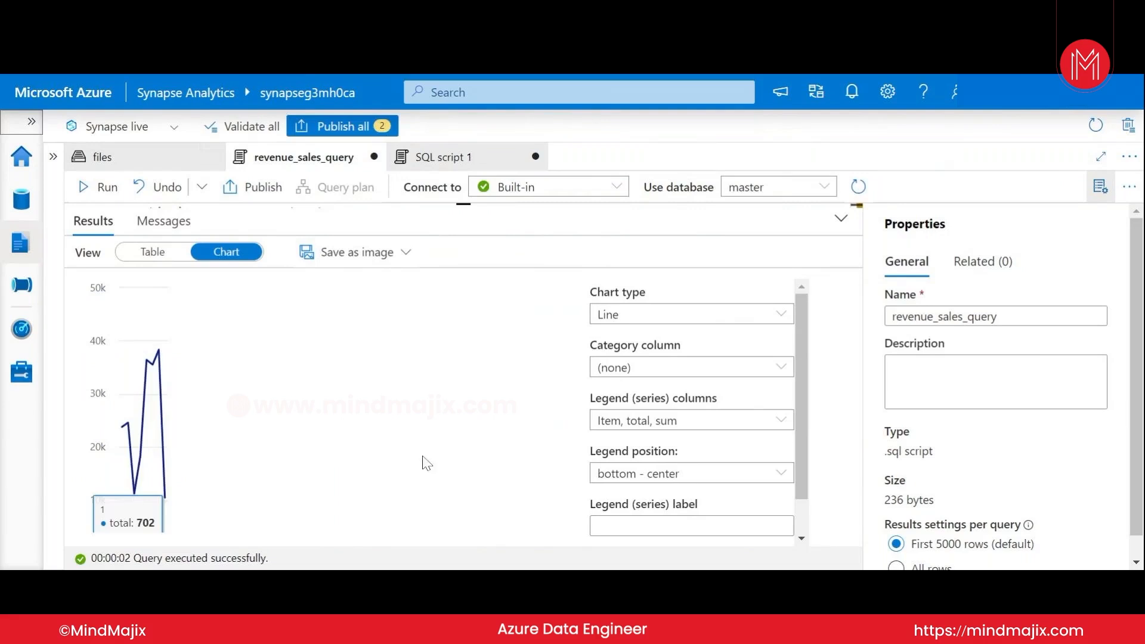
left_click(653, 314)
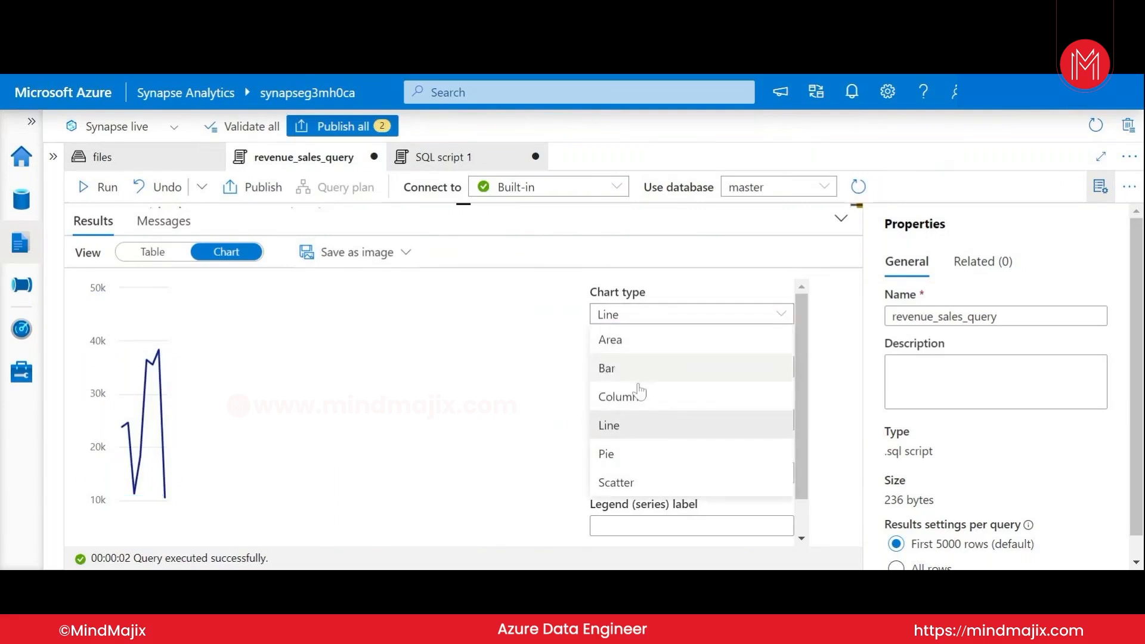
left_click(630, 456)
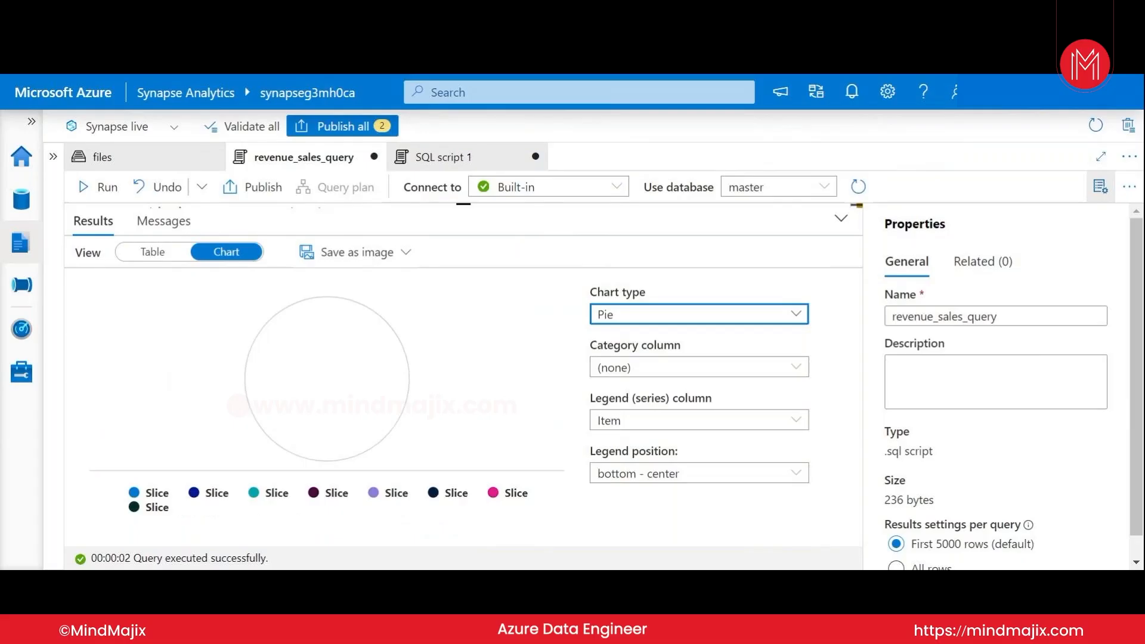
Step: Set the pie chart's legend column to total, try total as the category column, and check the values of several slices
left_click(630, 424)
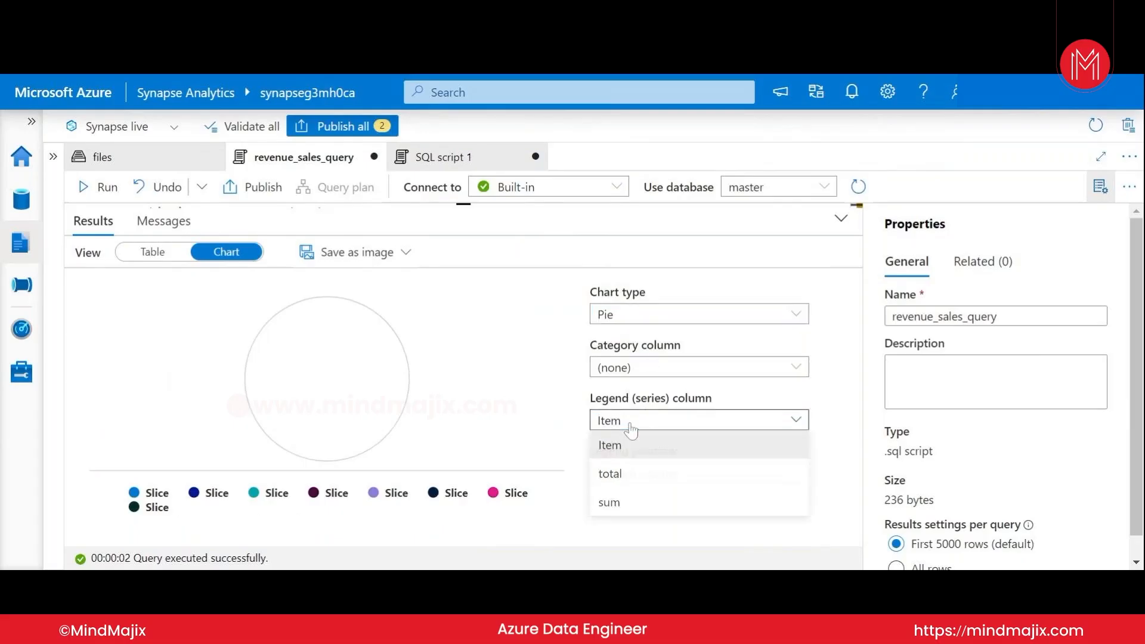
left_click(620, 475)
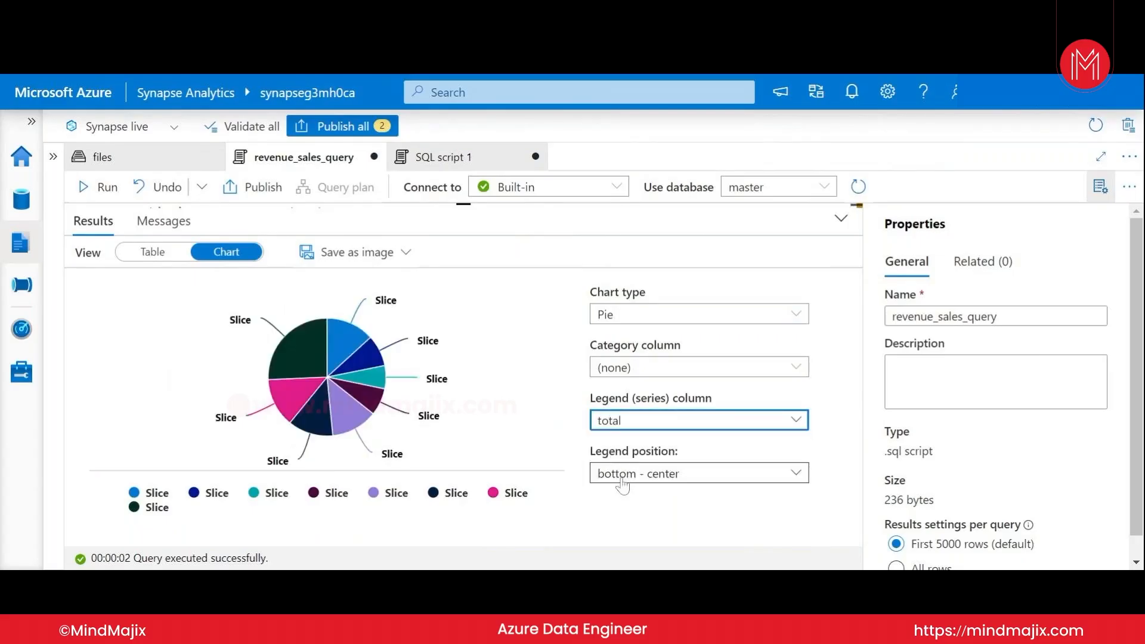
left_click(633, 367)
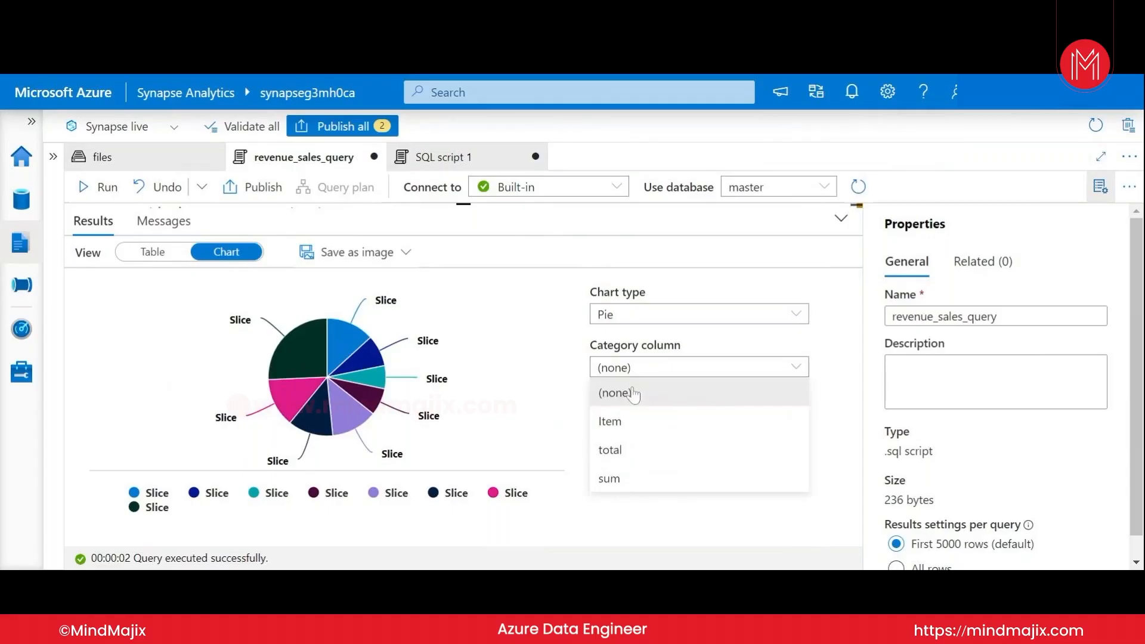
left_click(633, 449)
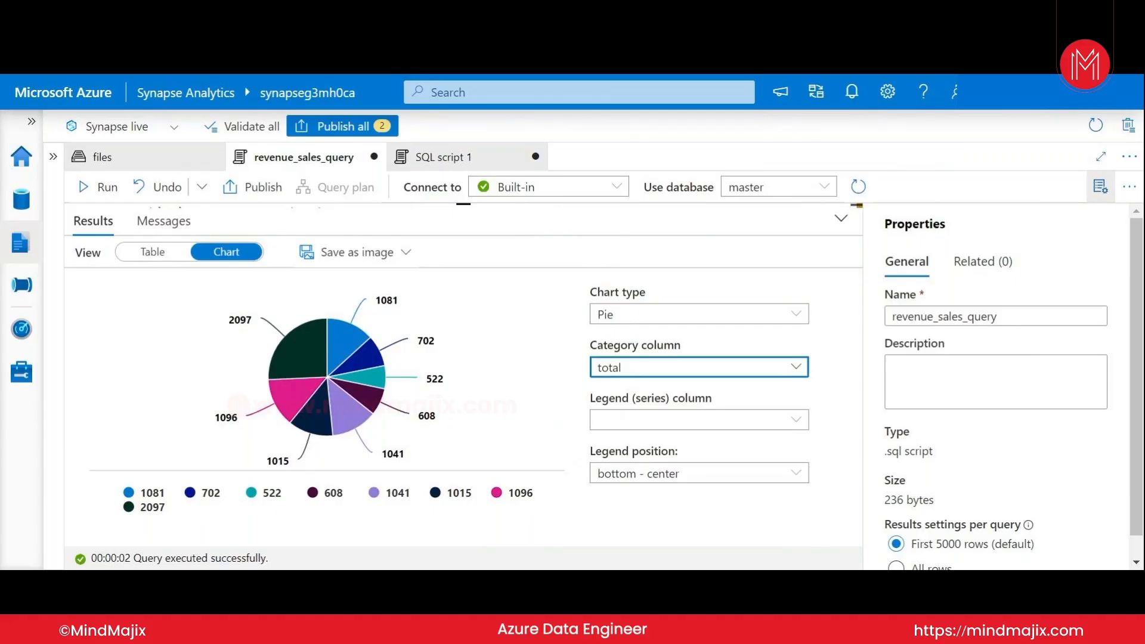
mouse_move(263, 368)
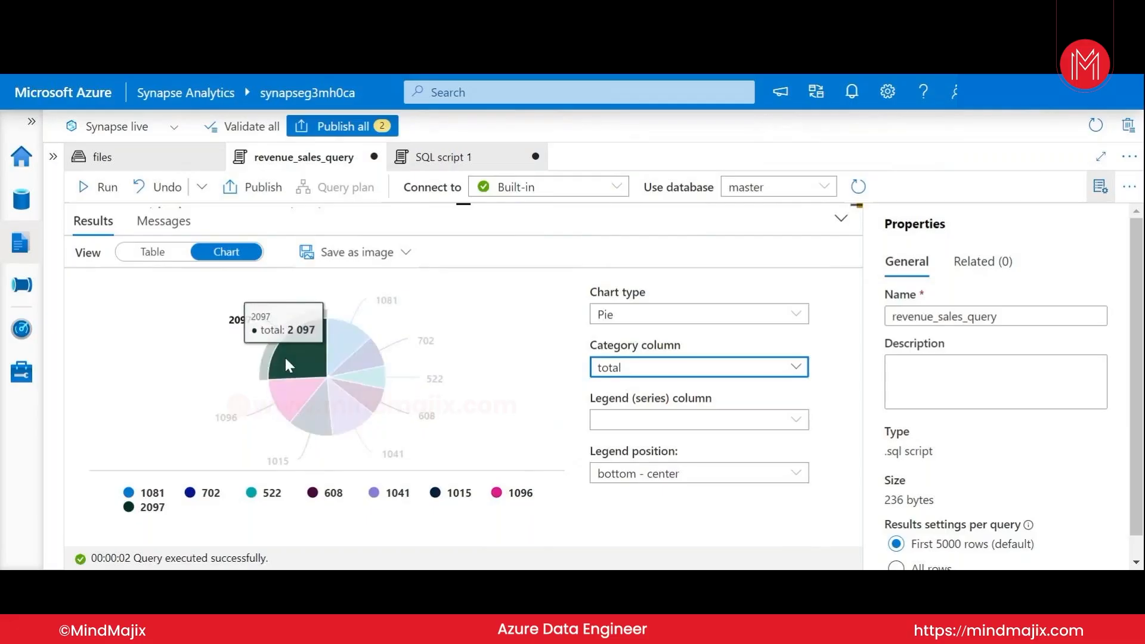
mouse_move(285, 413)
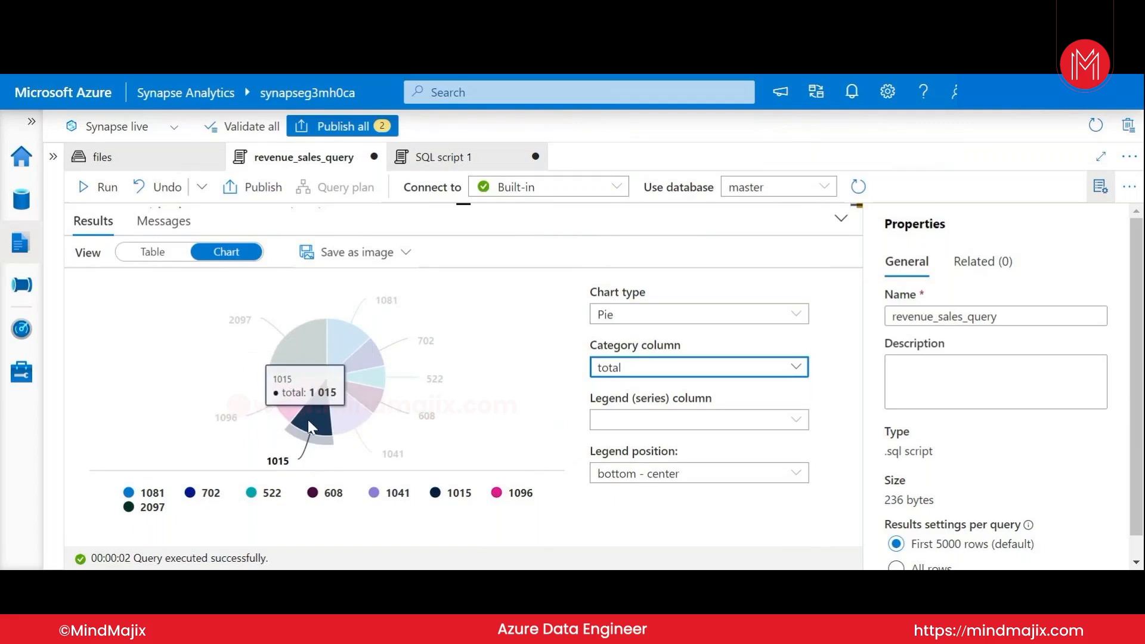
mouse_move(356, 434)
Step: Set the pie chart's category column to Item and check the slice for an individual product
left_click(605, 371)
left_click(616, 420)
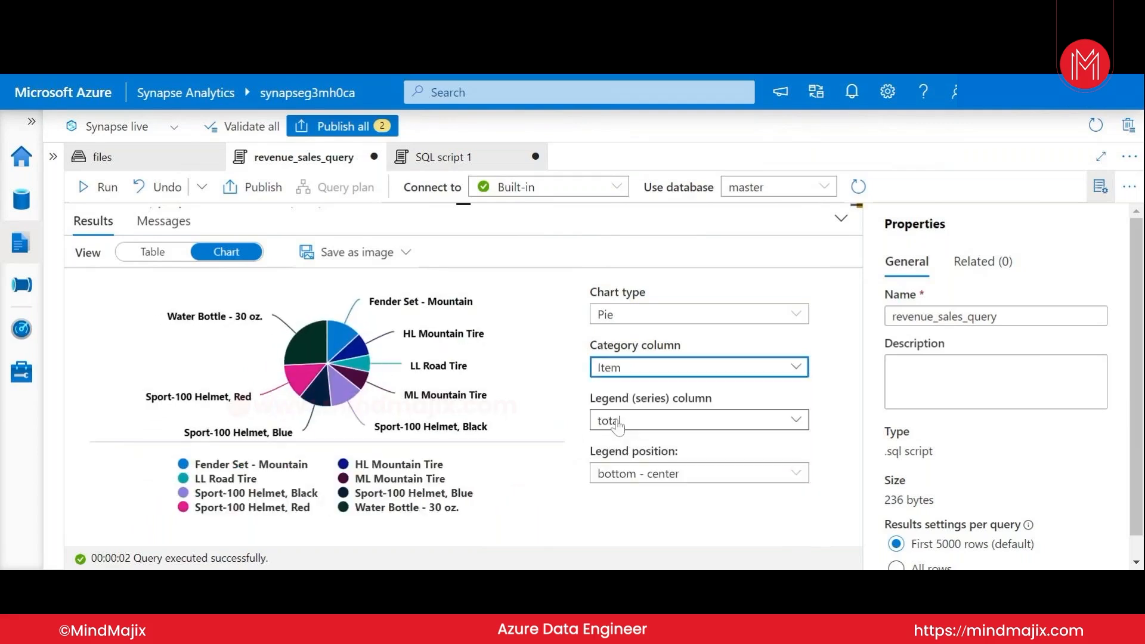
mouse_move(313, 365)
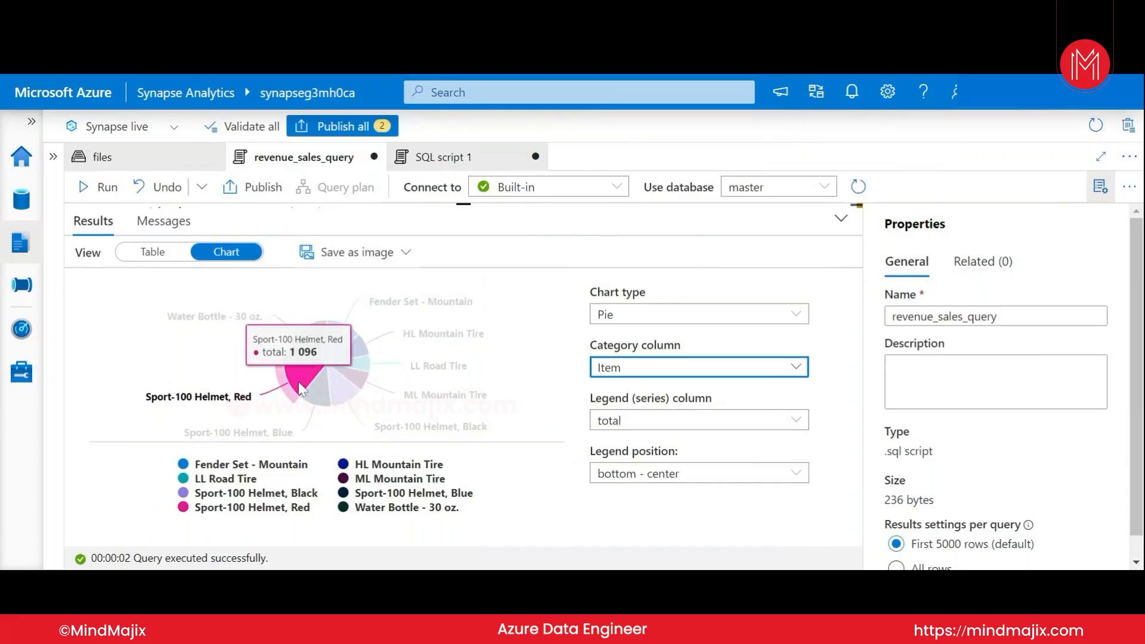
mouse_move(468, 367)
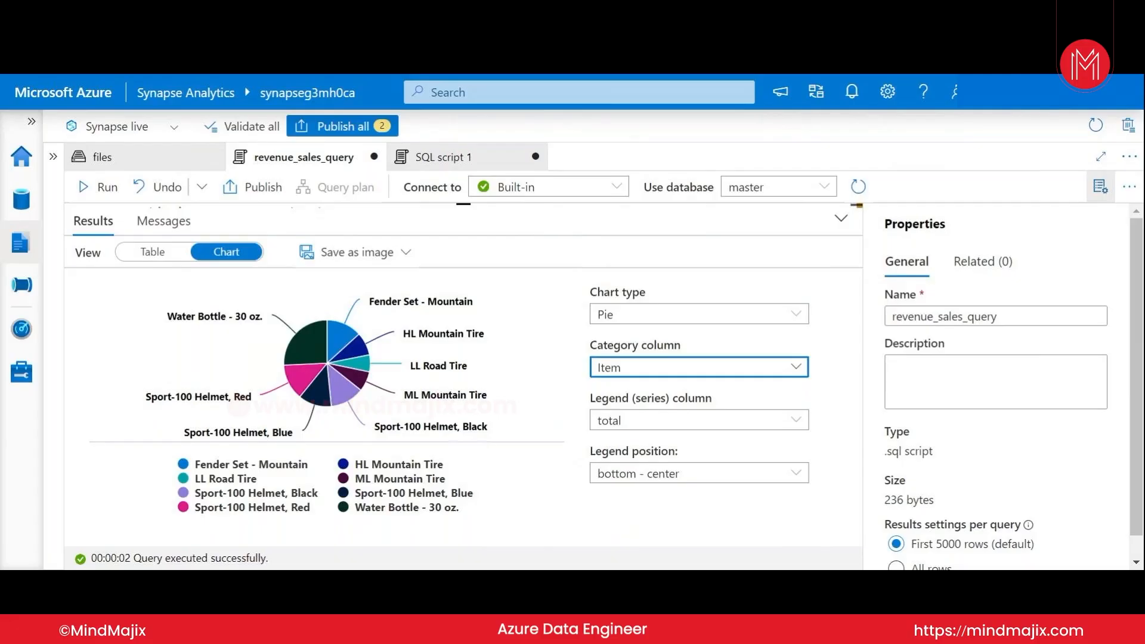
Step: Open SQL script 1 and look through the per-customer rows in its results table
left_click(437, 162)
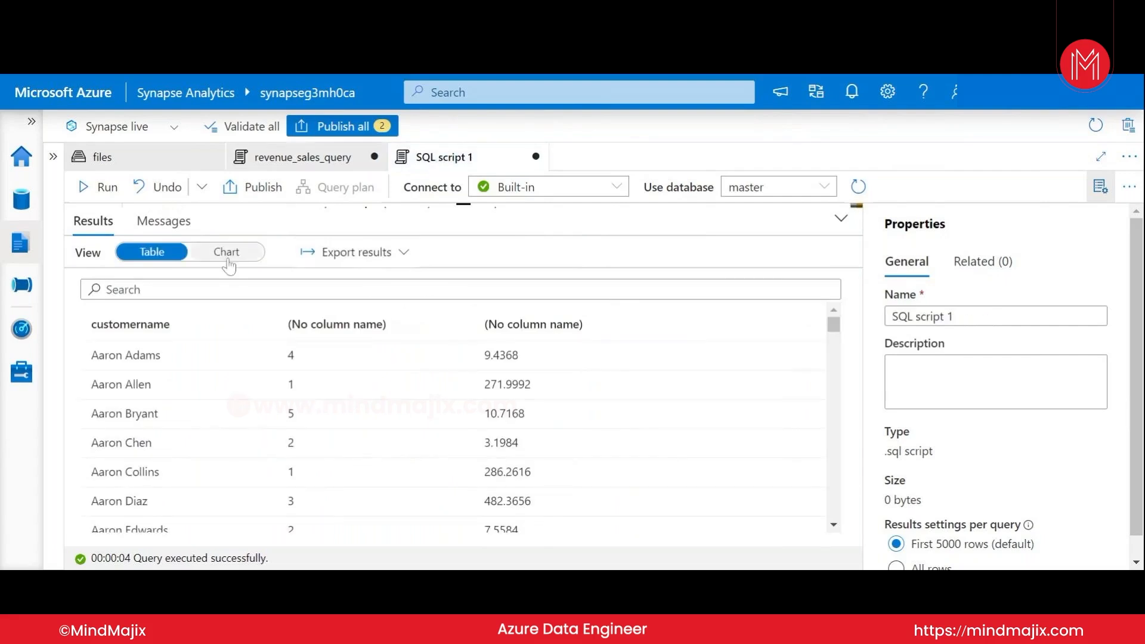
scroll(284, 404, "down", 3)
scroll(284, 403, "down", 3)
scroll(282, 400, "up", 1)
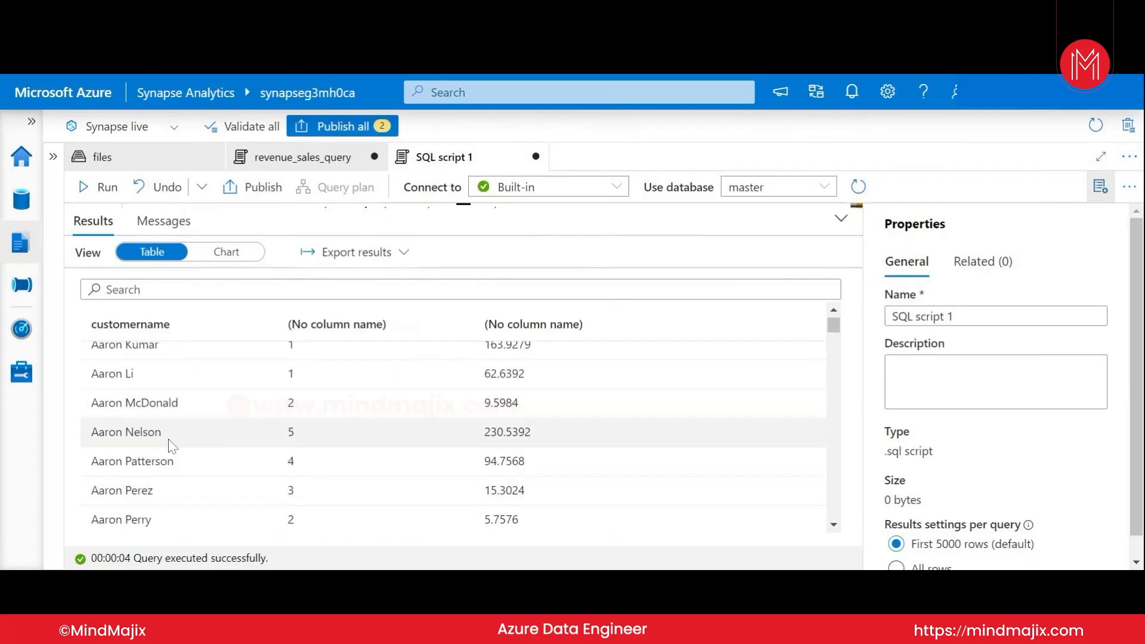
Step: Try to chart SQL script 1's results as a pie, with customername and Column 1 in turn as the category column
left_click(215, 261)
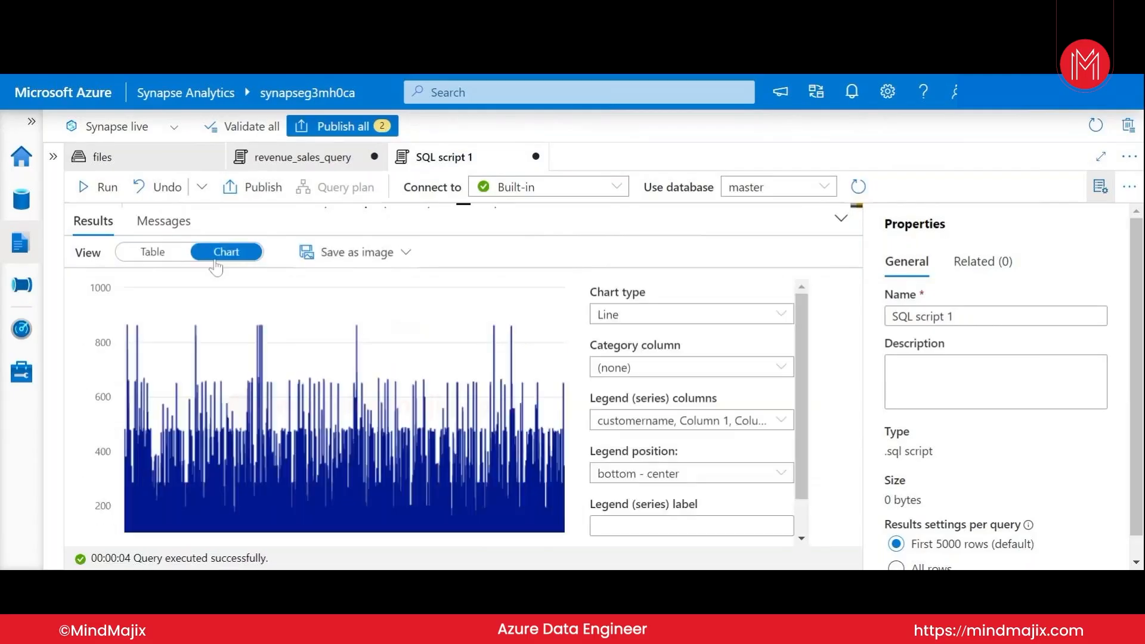
left_click(609, 314)
left_click(623, 451)
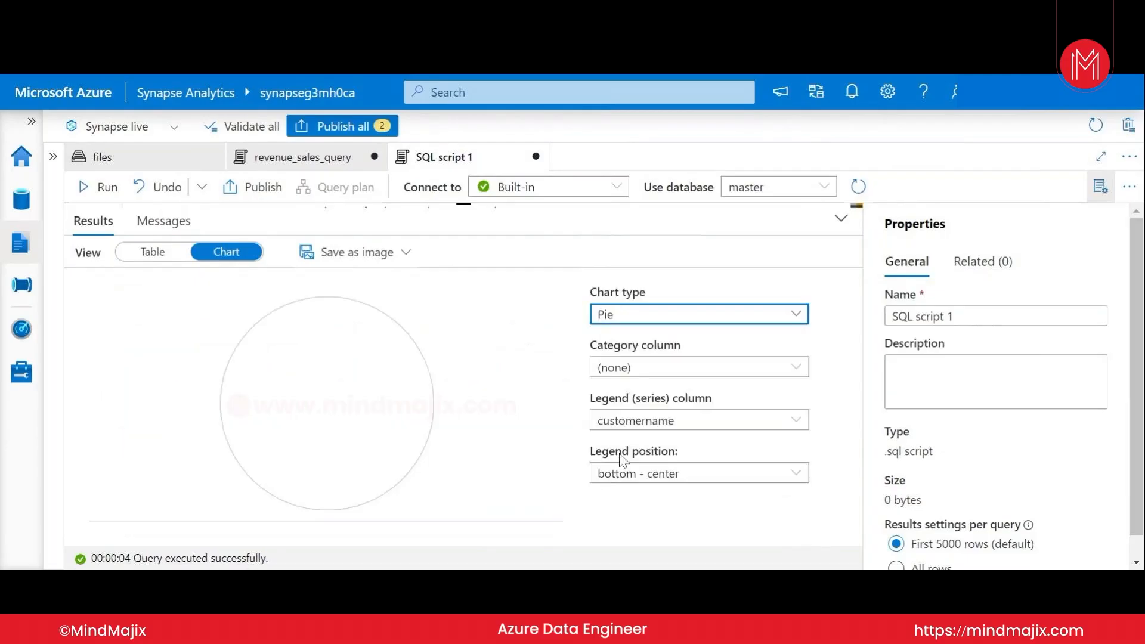
left_click(623, 367)
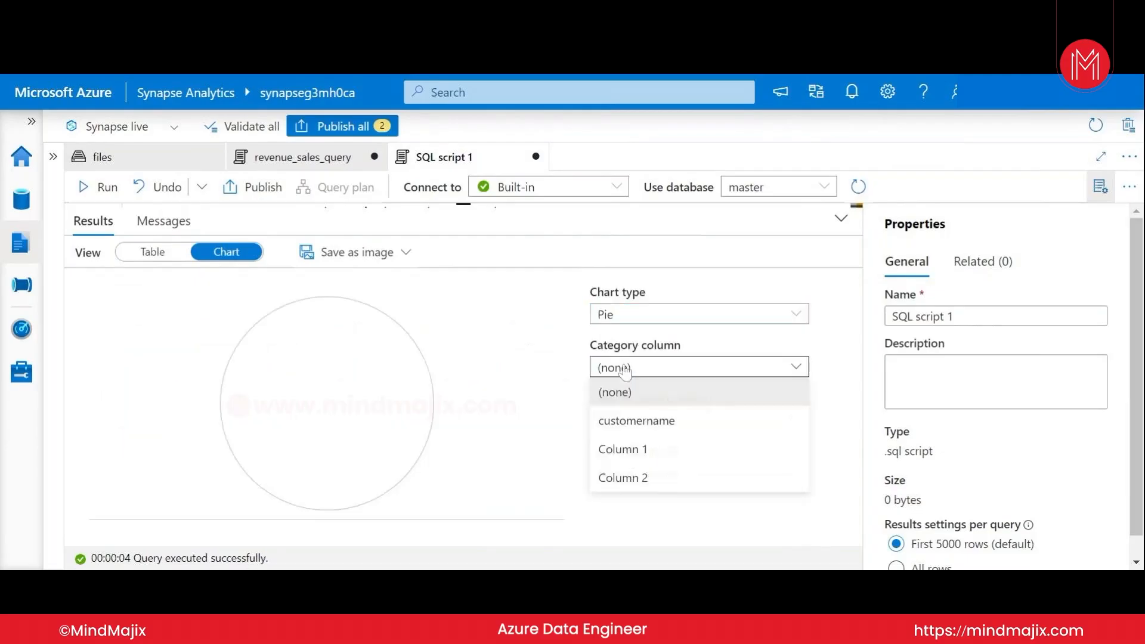
left_click(626, 428)
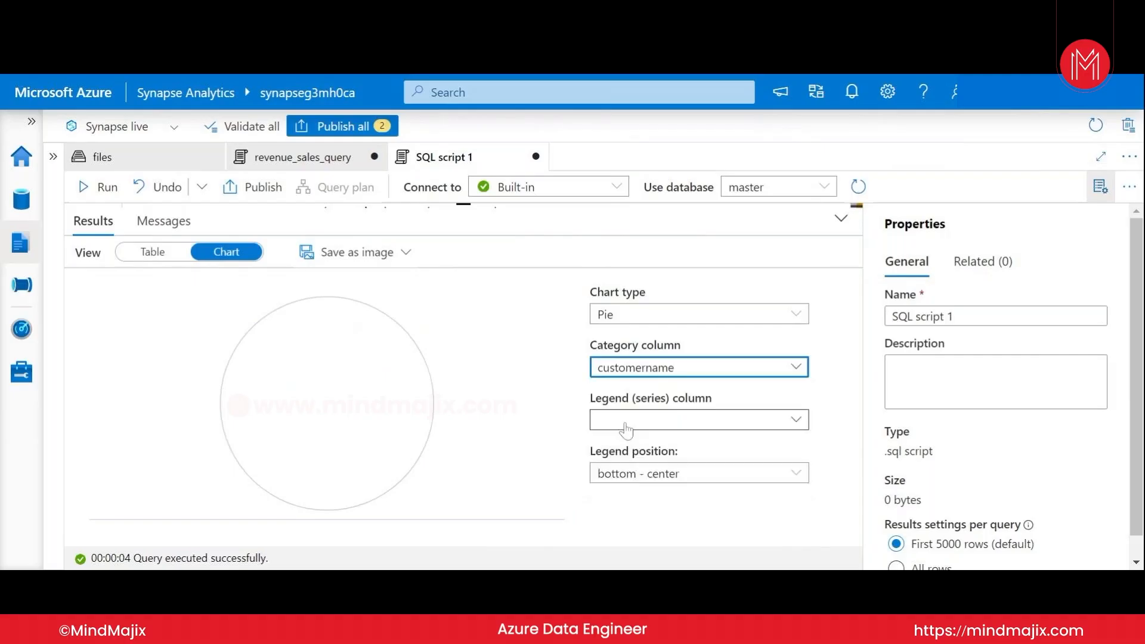
left_click(626, 428)
left_click(623, 376)
left_click(623, 378)
left_click(627, 449)
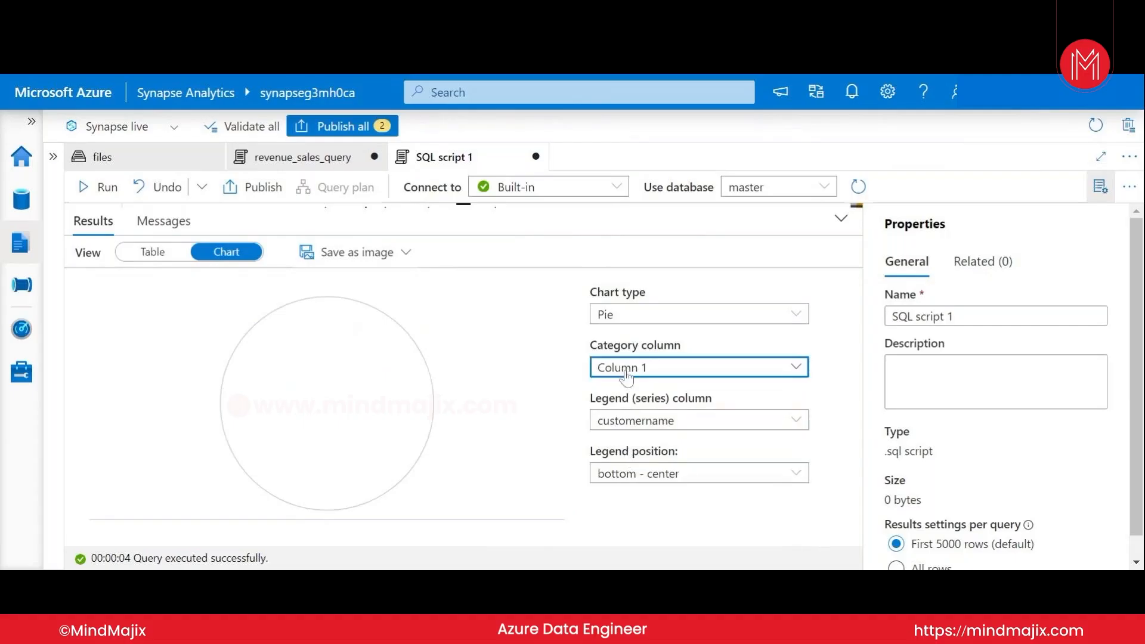
Step: Reset the chart view and plot a line chart with customername as category and only Column 2 as the legend series
left_click(140, 253)
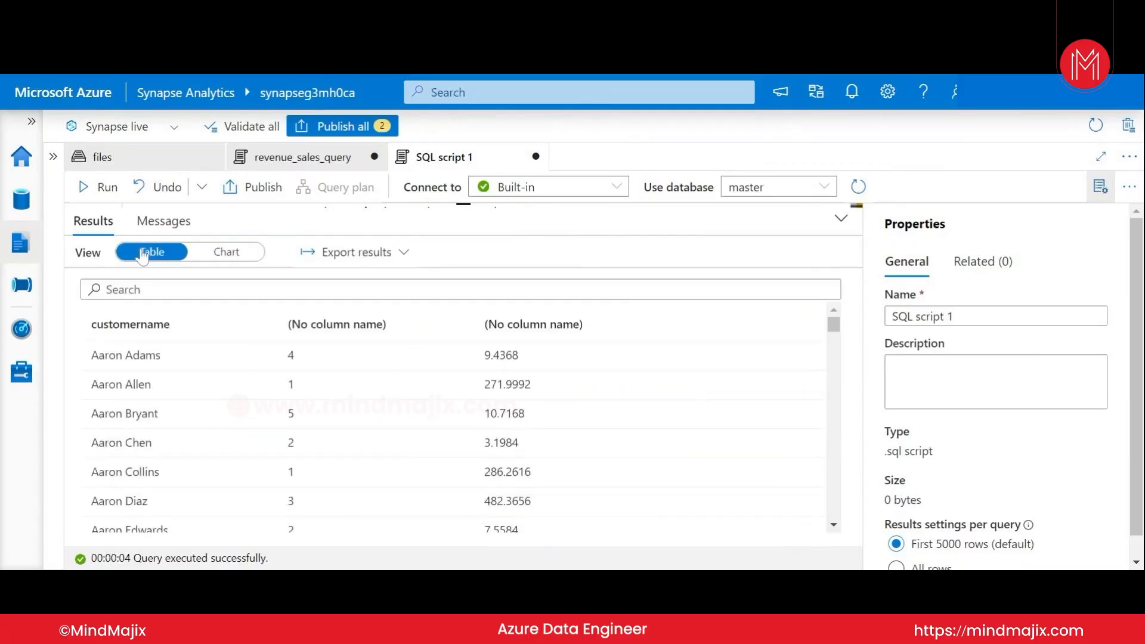
left_click(222, 254)
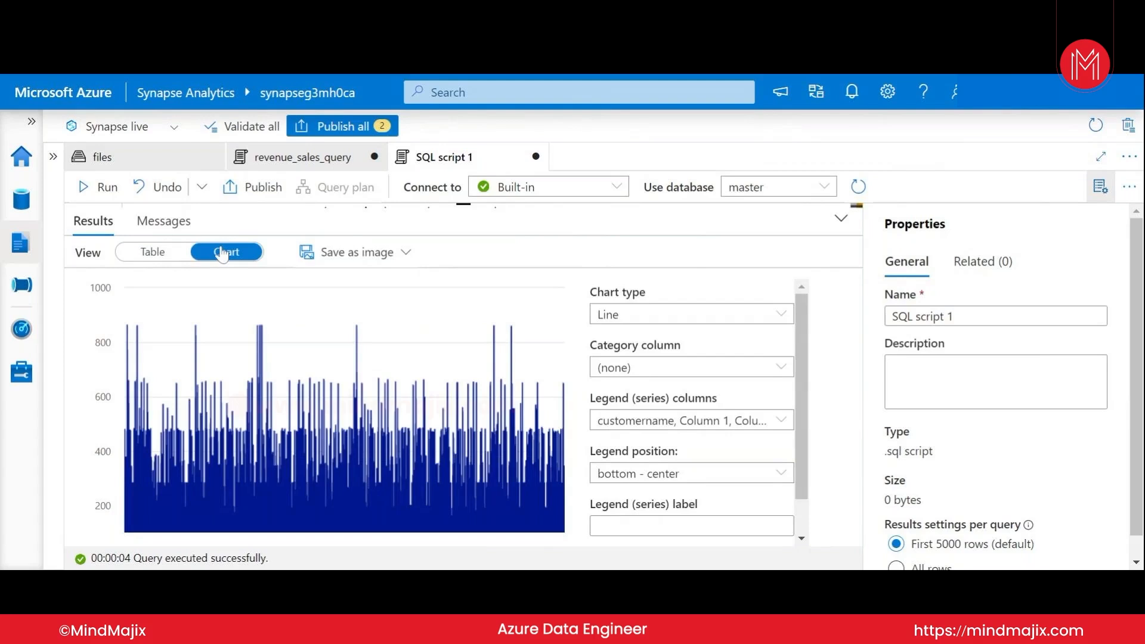
left_click(609, 372)
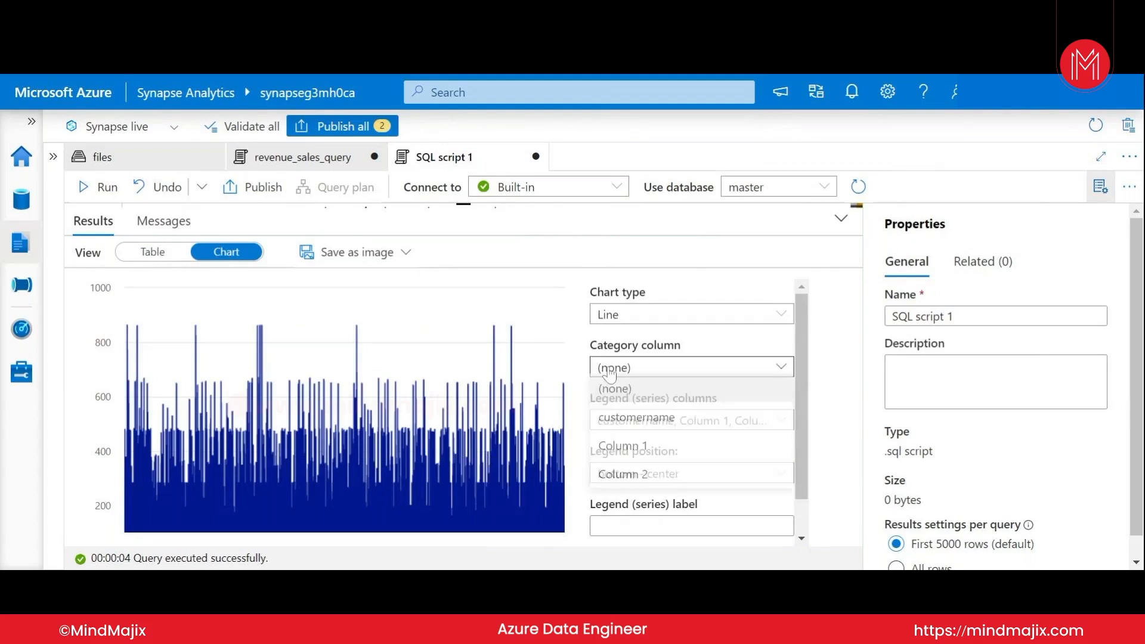
left_click(617, 422)
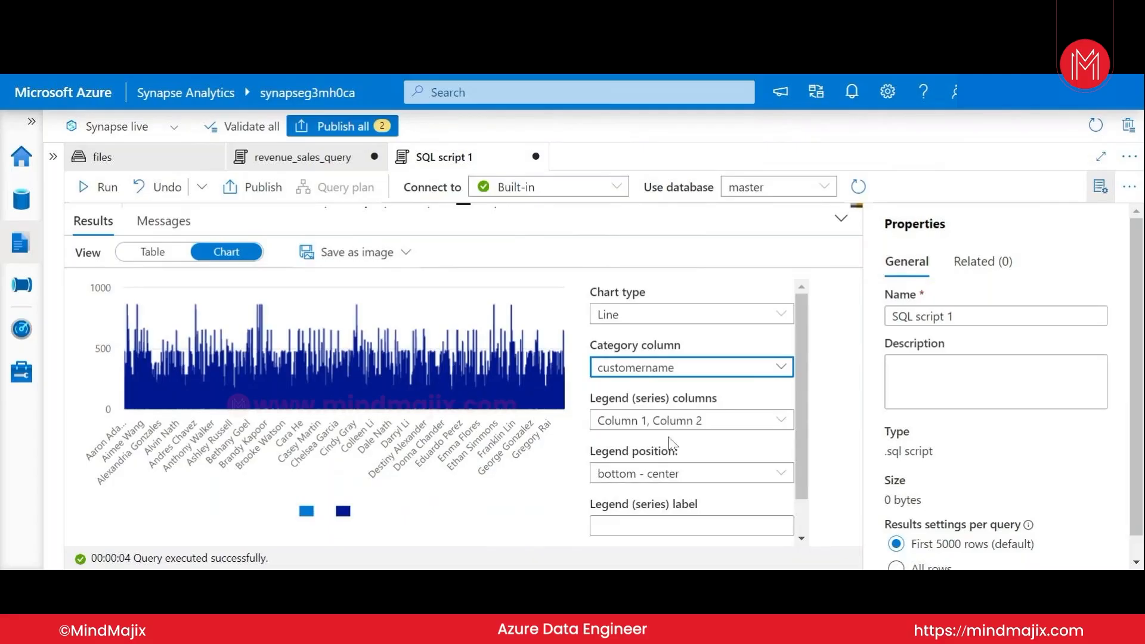
left_click(692, 423)
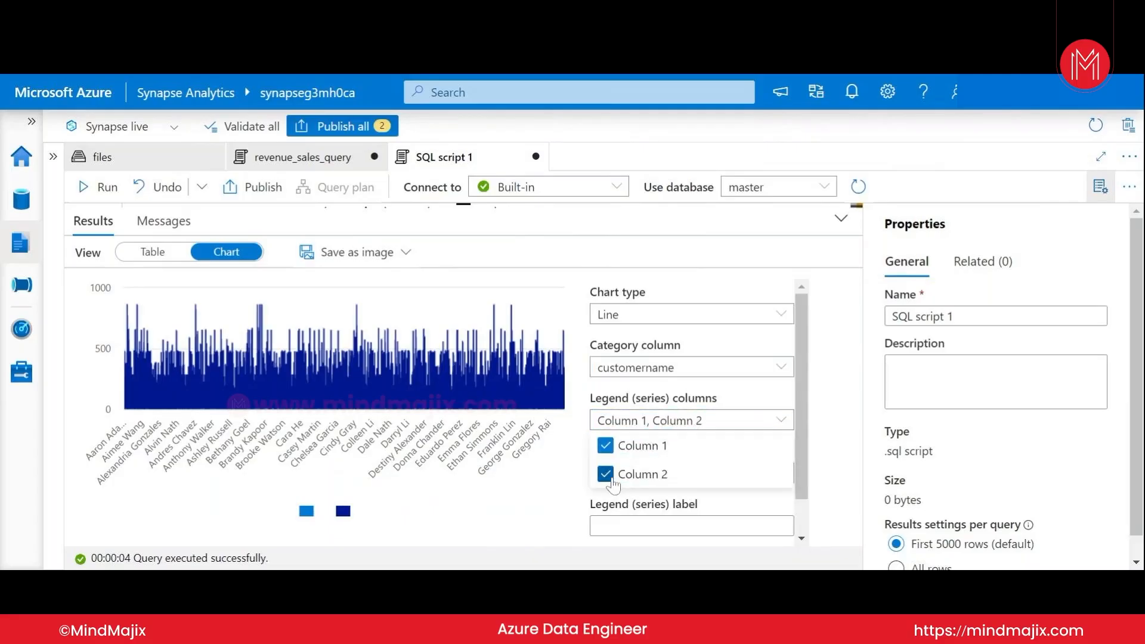
left_click(607, 449)
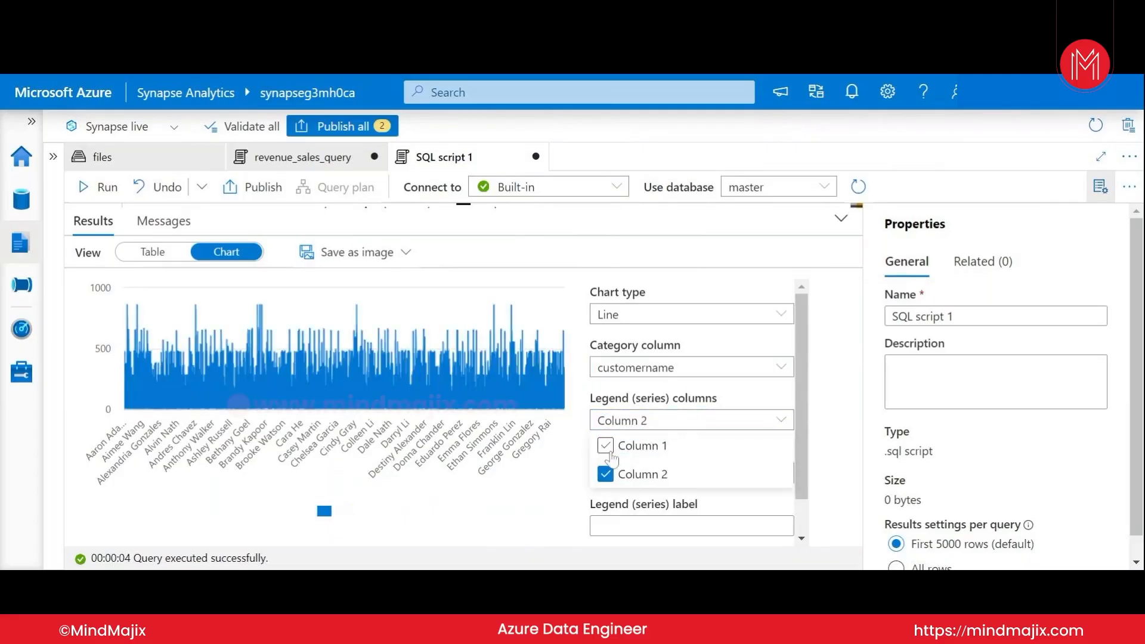
left_click(605, 447)
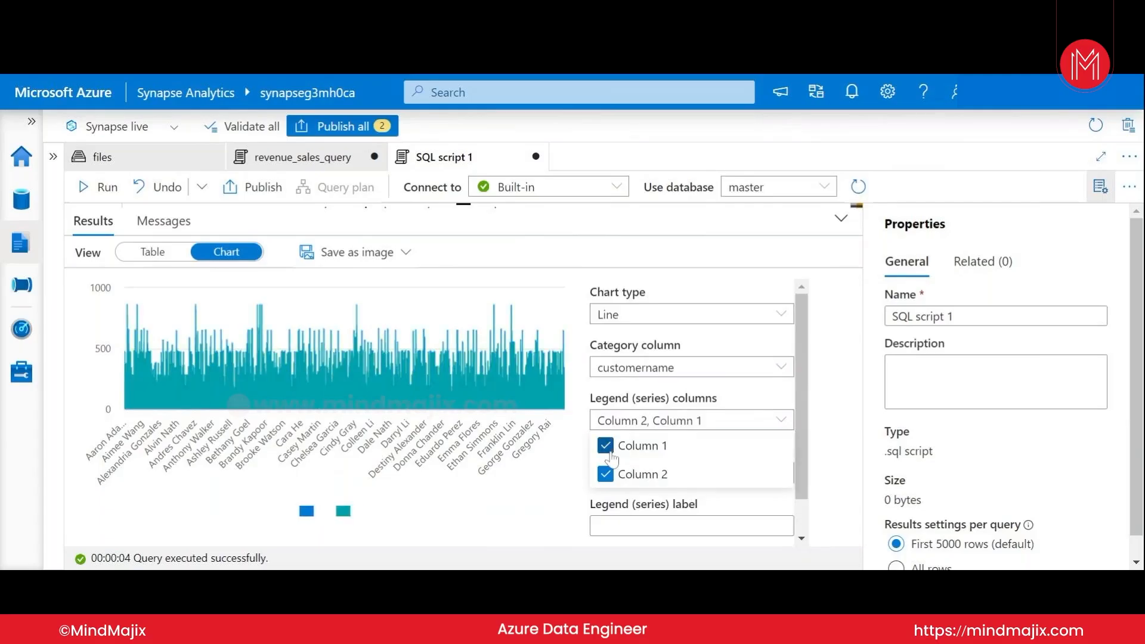
left_click(606, 447)
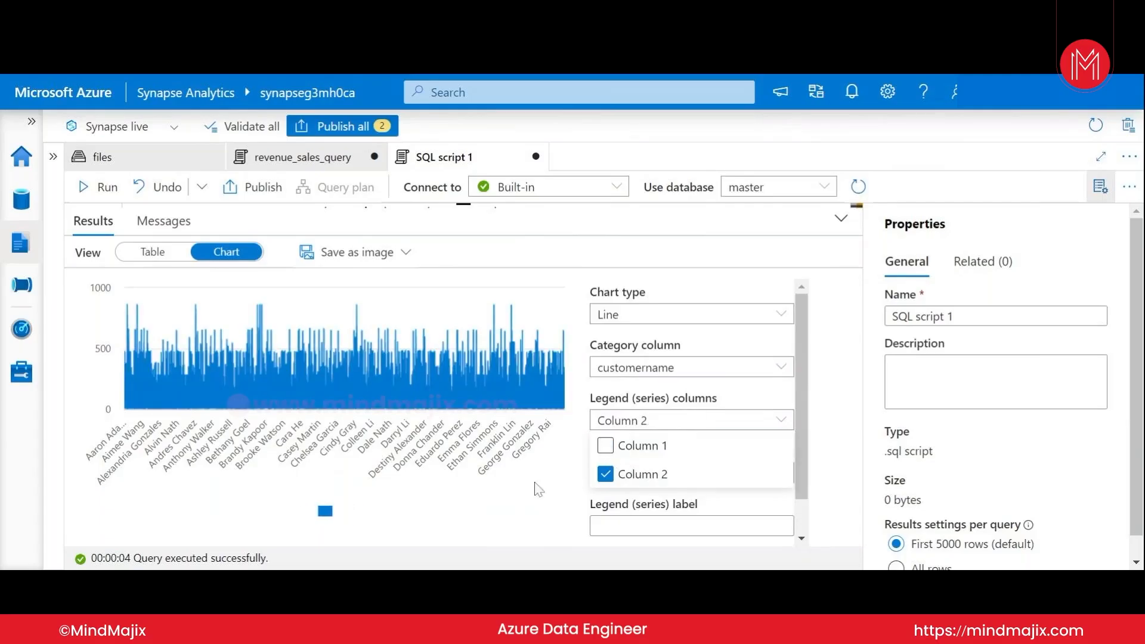
left_click(541, 493)
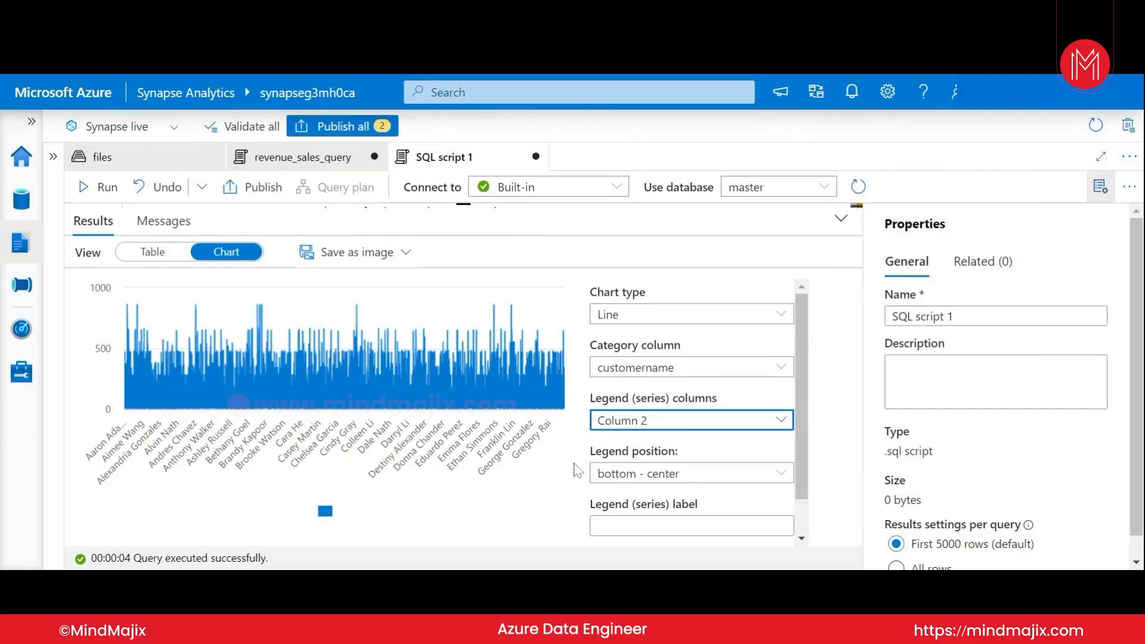
Step: Try a pie chart with customername as category, using Column 2 and Column 1 in turn as the legend column
left_click(667, 315)
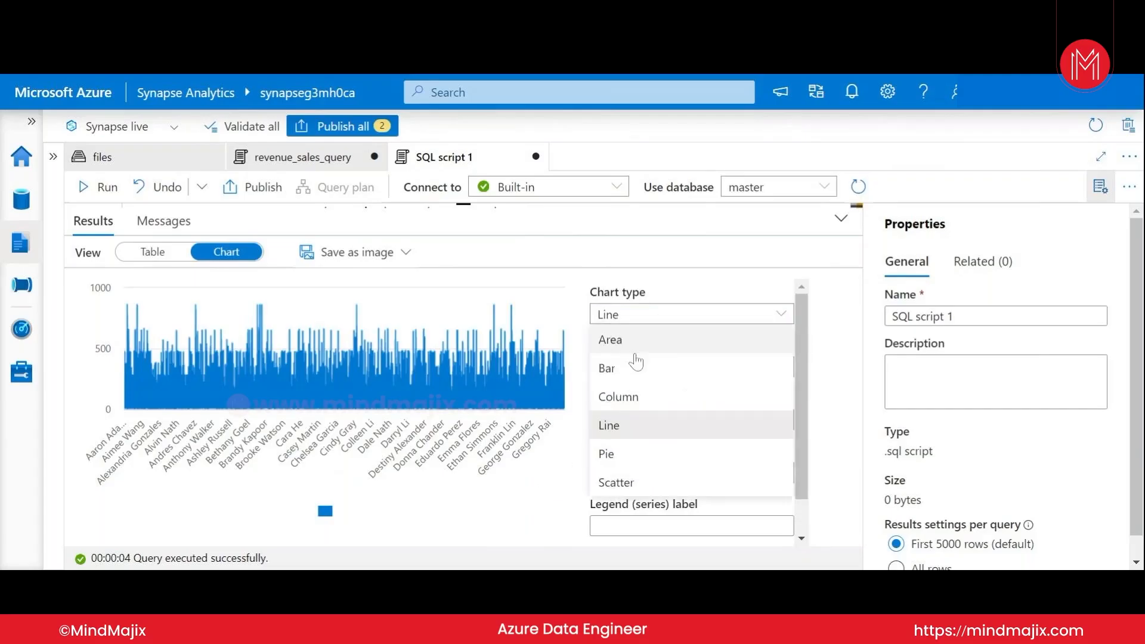
left_click(623, 452)
left_click(651, 373)
left_click(651, 373)
left_click(622, 418)
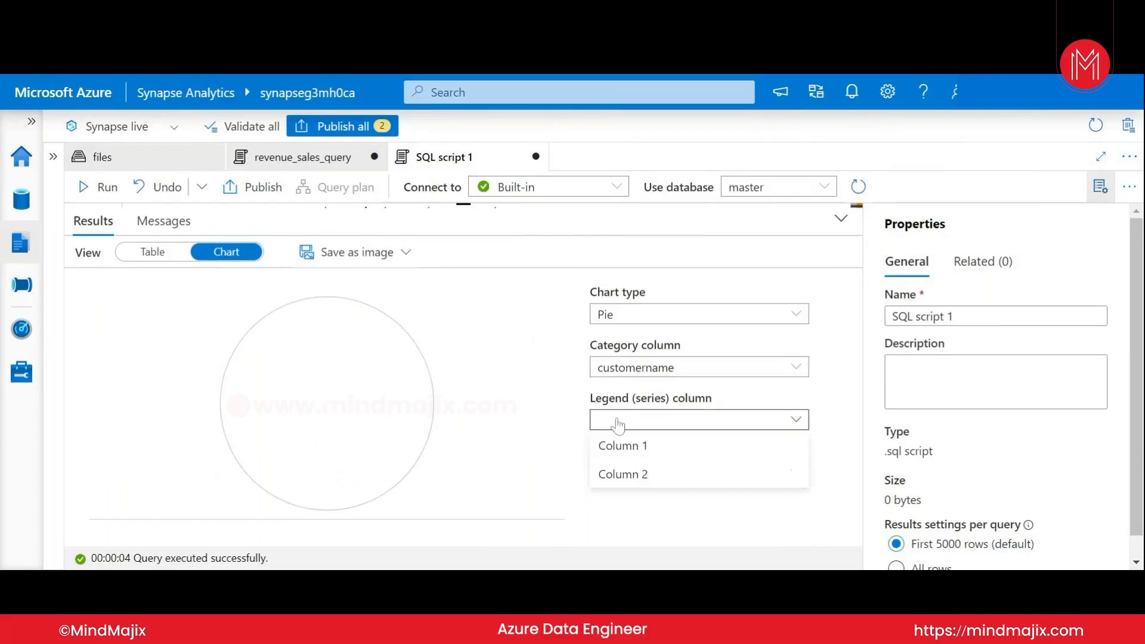
left_click(617, 473)
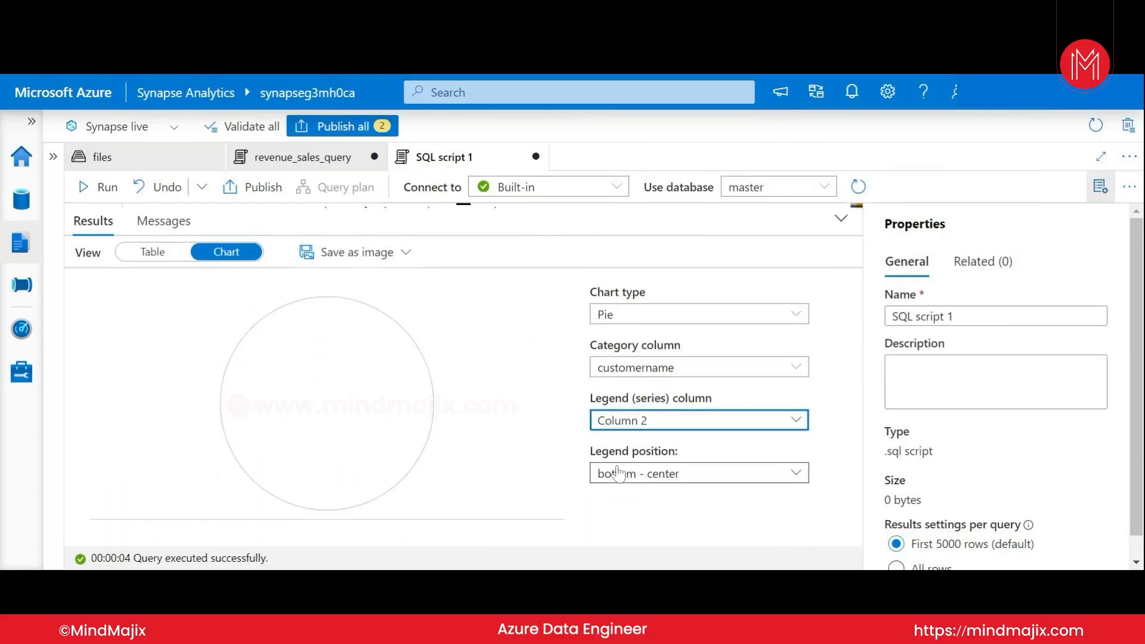
left_click(621, 422)
left_click(624, 446)
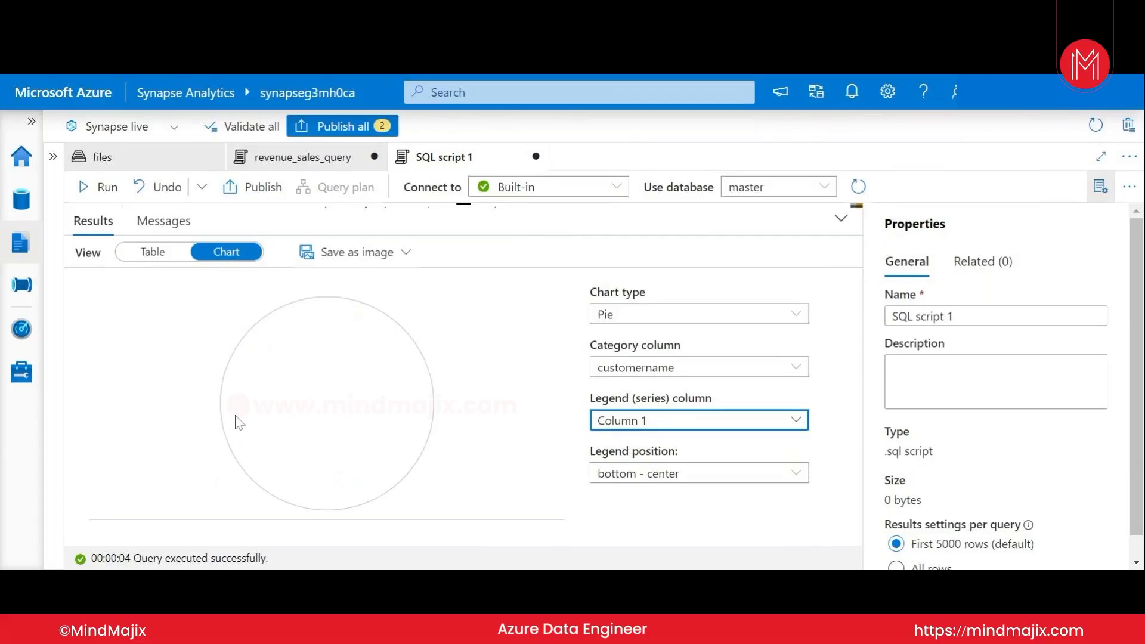
Step: Try Column 1 as the pie's category, then restore customername and set the legend column to Column 2
left_click(653, 367)
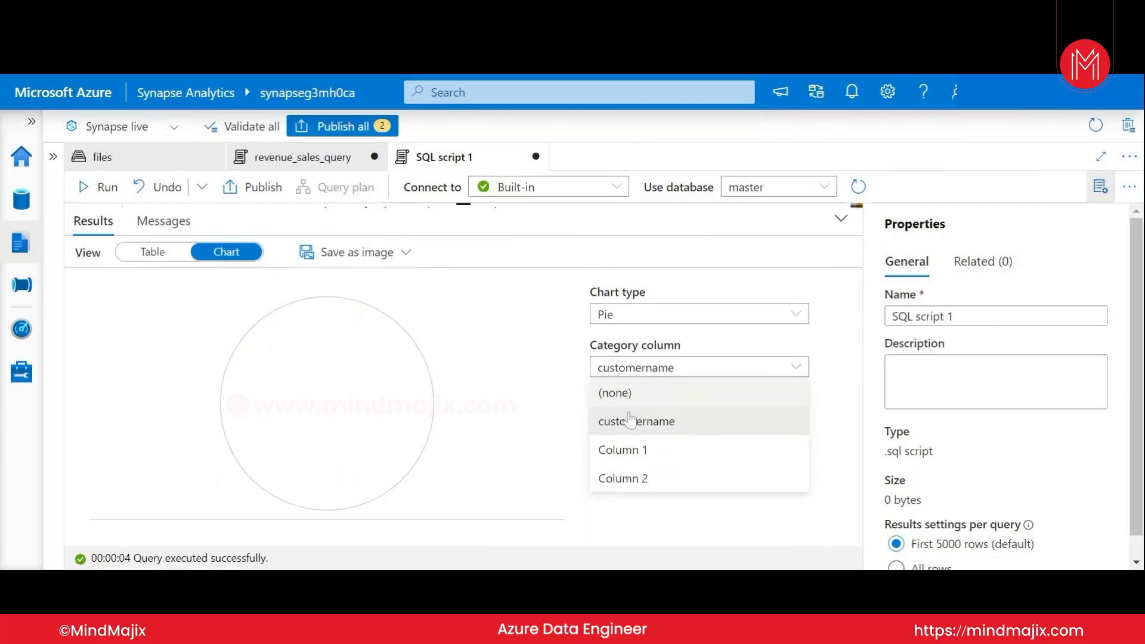
left_click(621, 450)
left_click(619, 370)
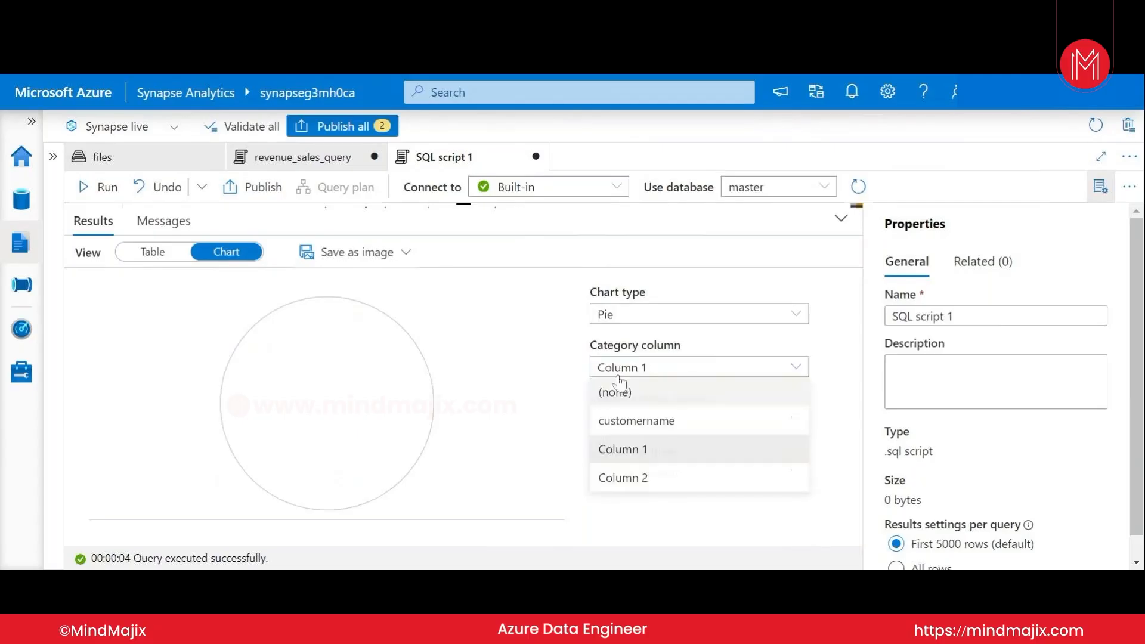
left_click(628, 421)
left_click(626, 420)
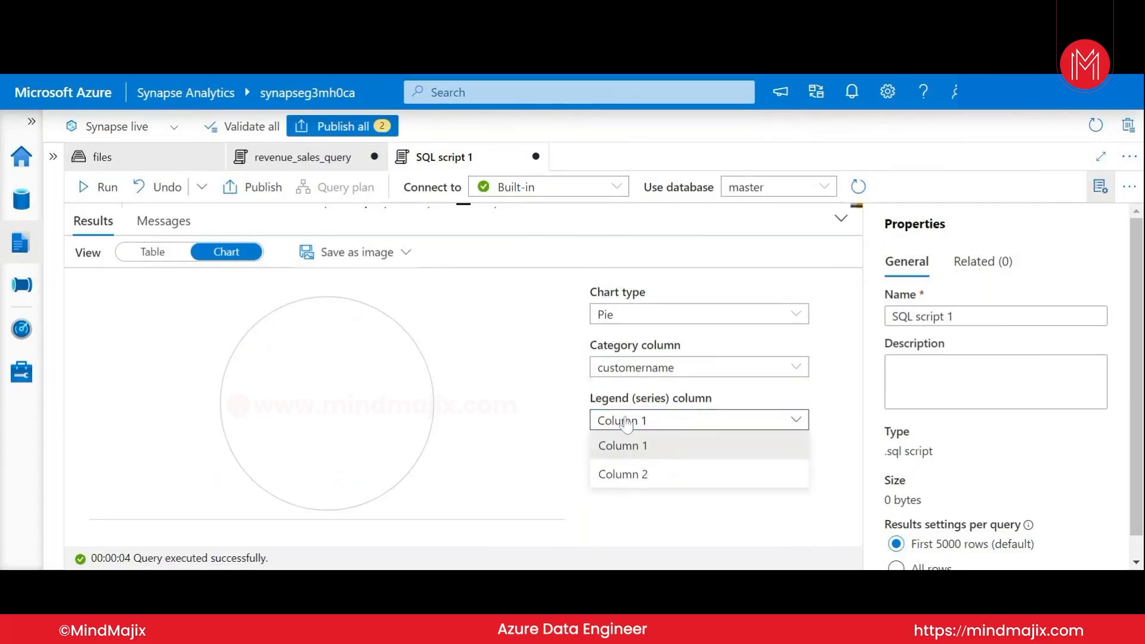
left_click(615, 474)
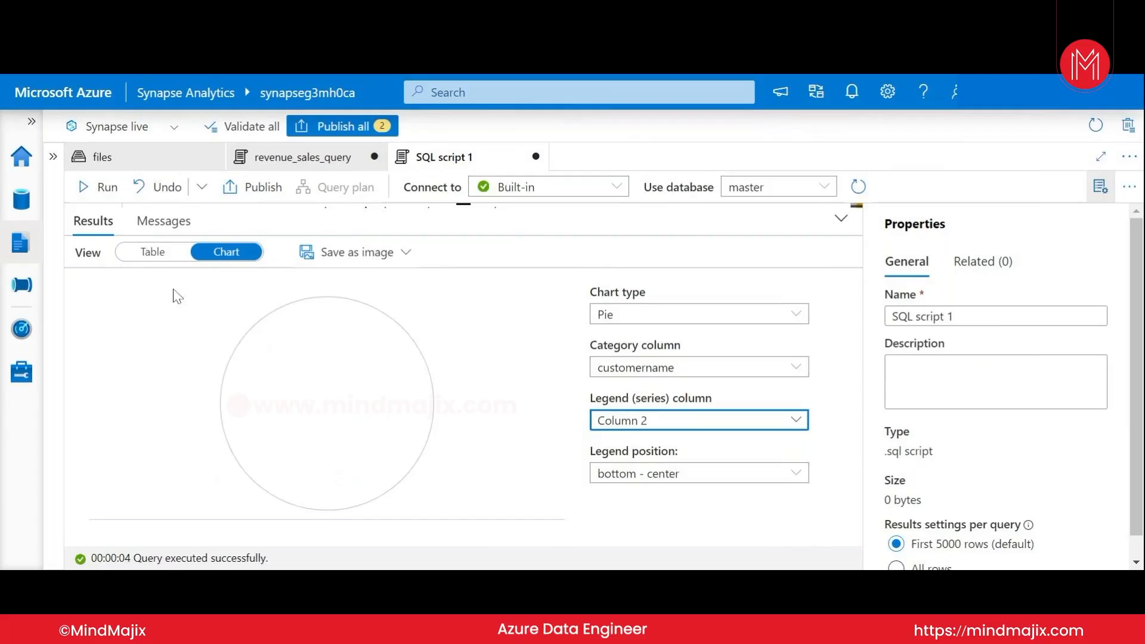
Step: Switch the results back to the table view and show them as a chart again to reset the chart settings
left_click(153, 263)
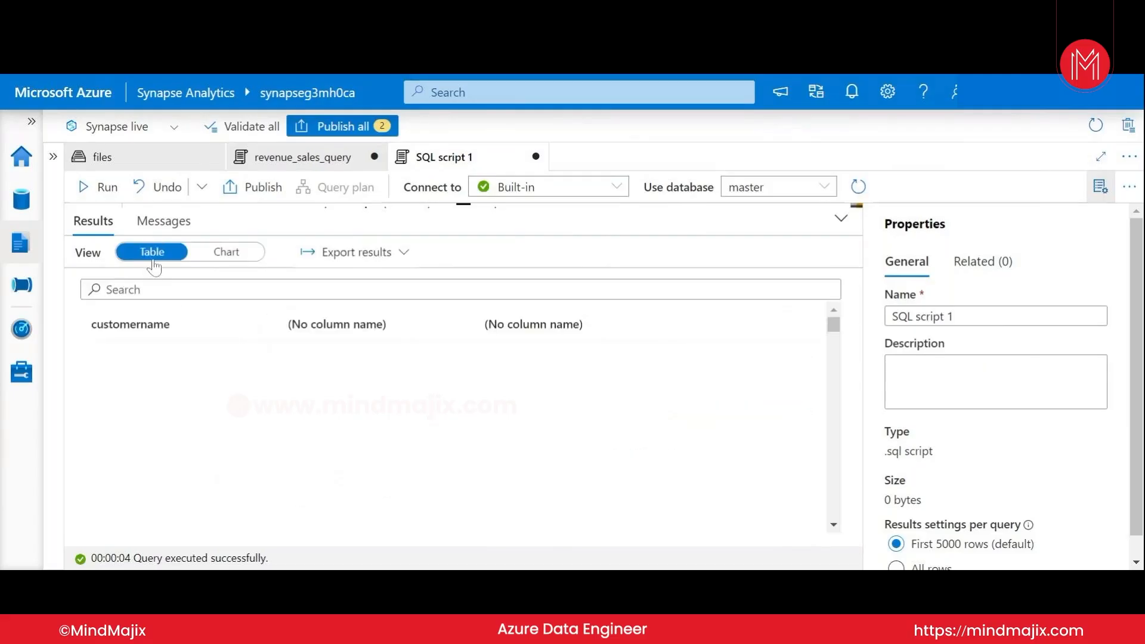
left_click(224, 253)
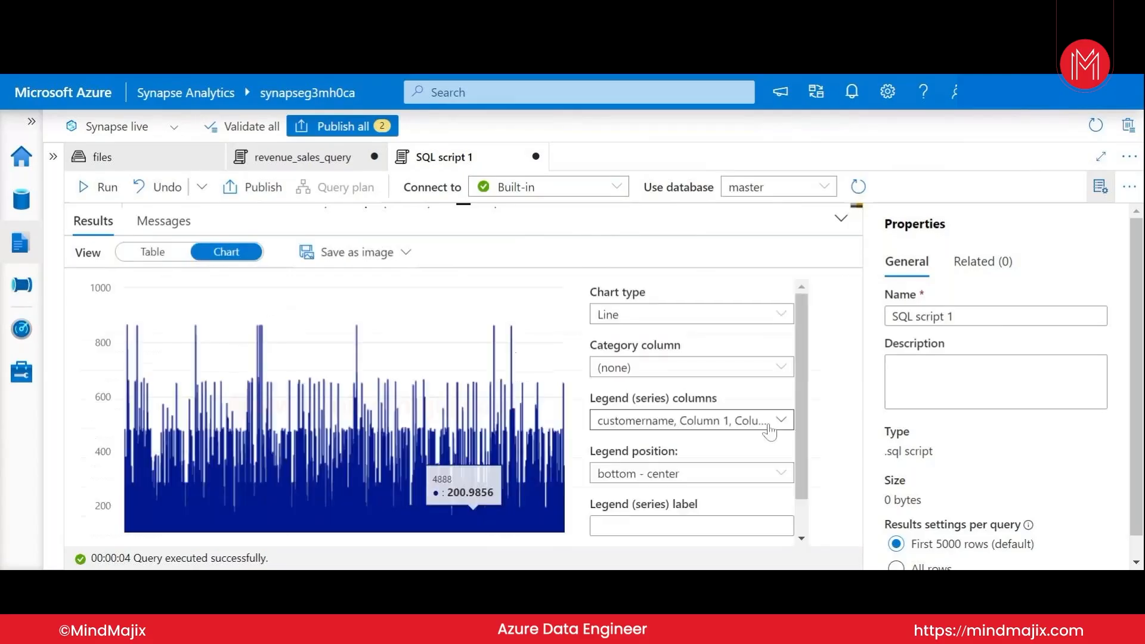
Step: Try the bar and line chart types for the query results, ending with a scatter chart
left_click(670, 315)
left_click(642, 376)
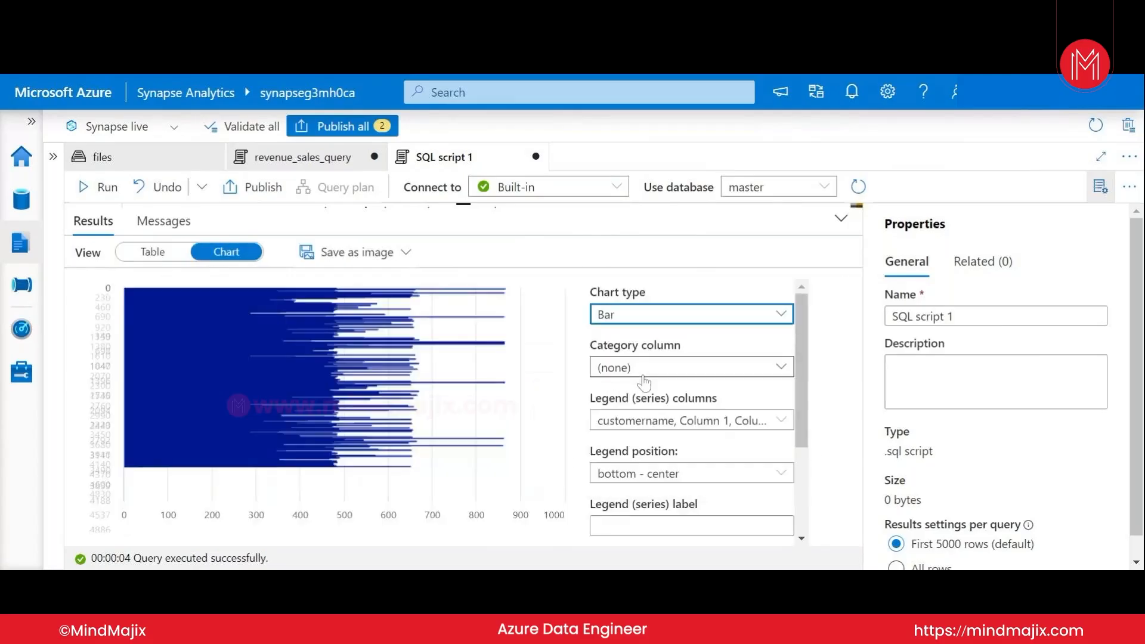
left_click(662, 315)
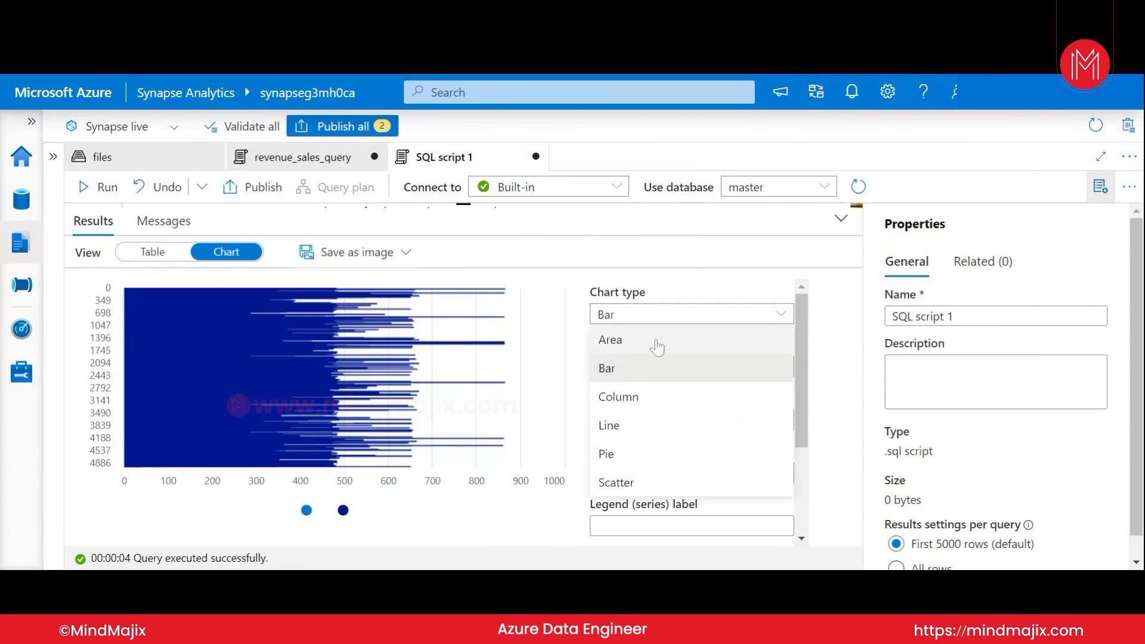
left_click(643, 430)
left_click(646, 314)
left_click(643, 483)
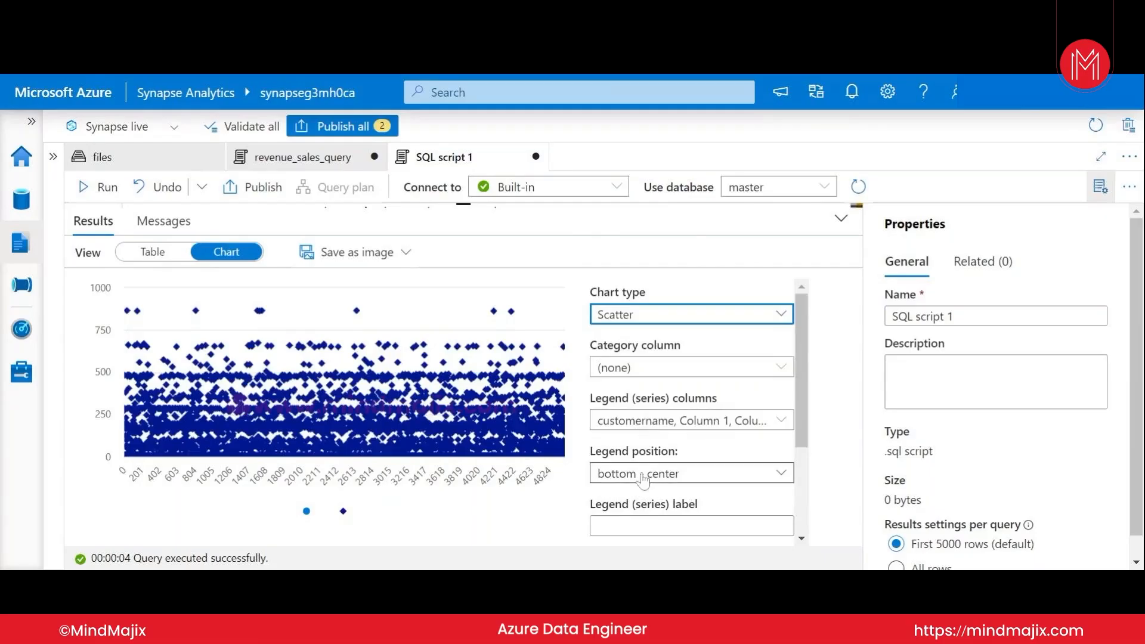
left_click(644, 525)
scroll(647, 516, "down", 3)
scroll(646, 516, "up", 2)
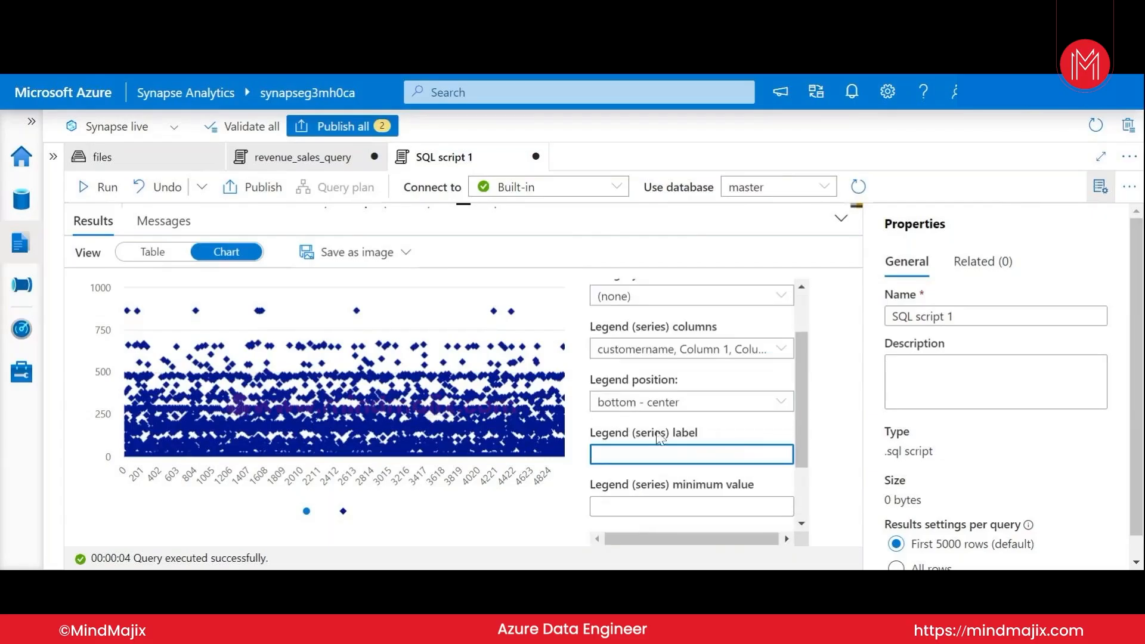
left_click(666, 408)
left_click(666, 408)
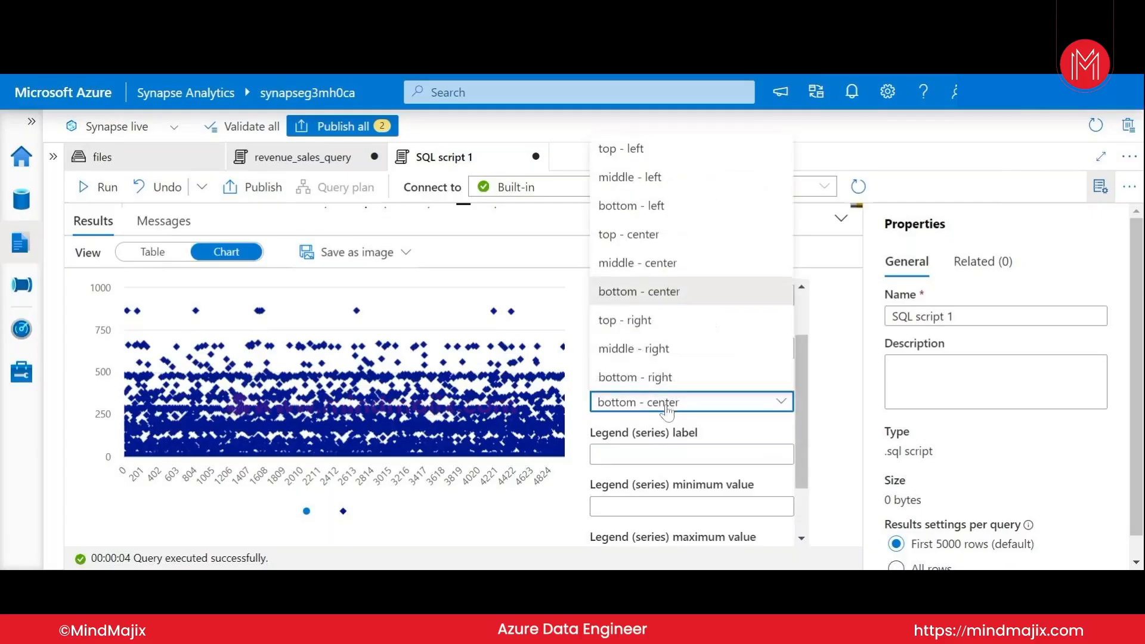
Step: Try the scatter chart with only customername as the legend series, excluding Column 1 and Column 2
scroll(644, 412, "up", 2)
left_click(646, 421)
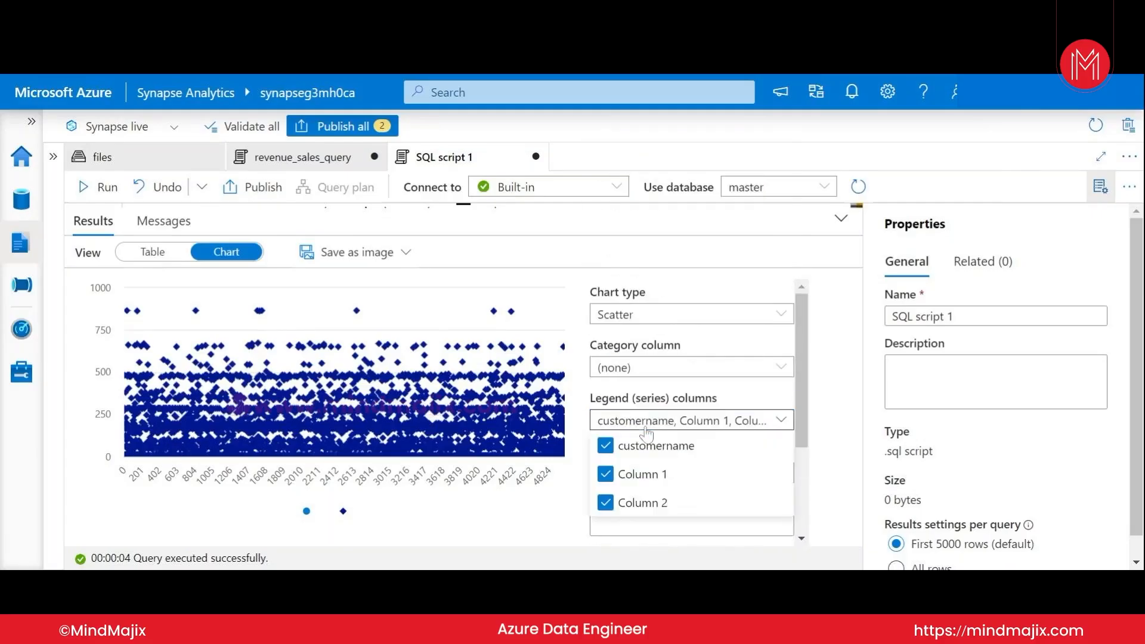
left_click(605, 447)
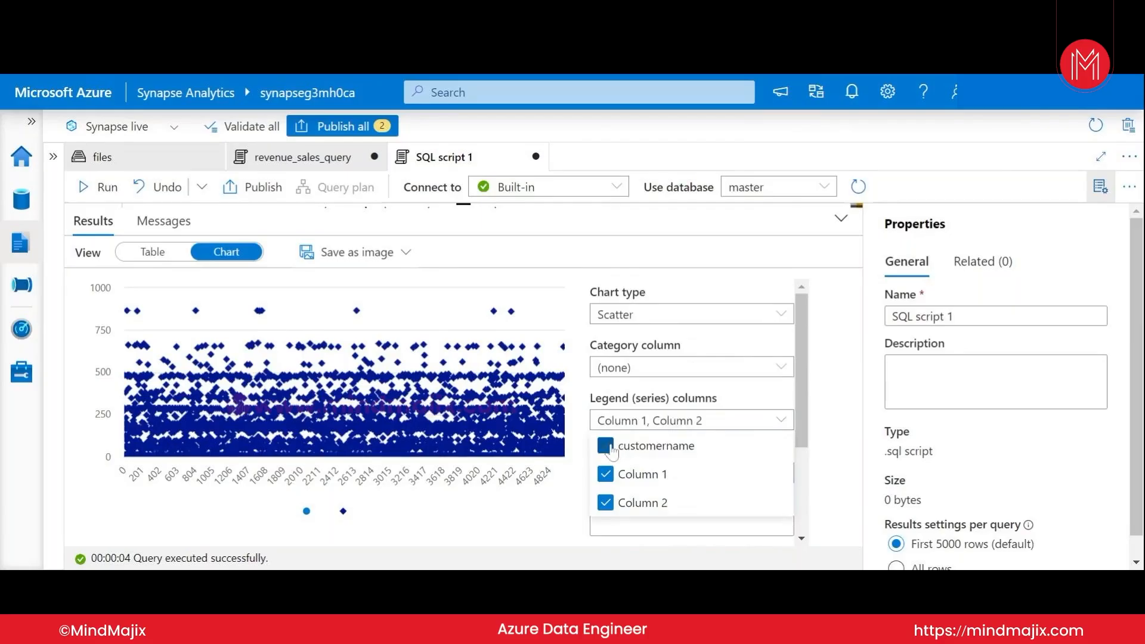
left_click(607, 476)
left_click(605, 445)
left_click(608, 505)
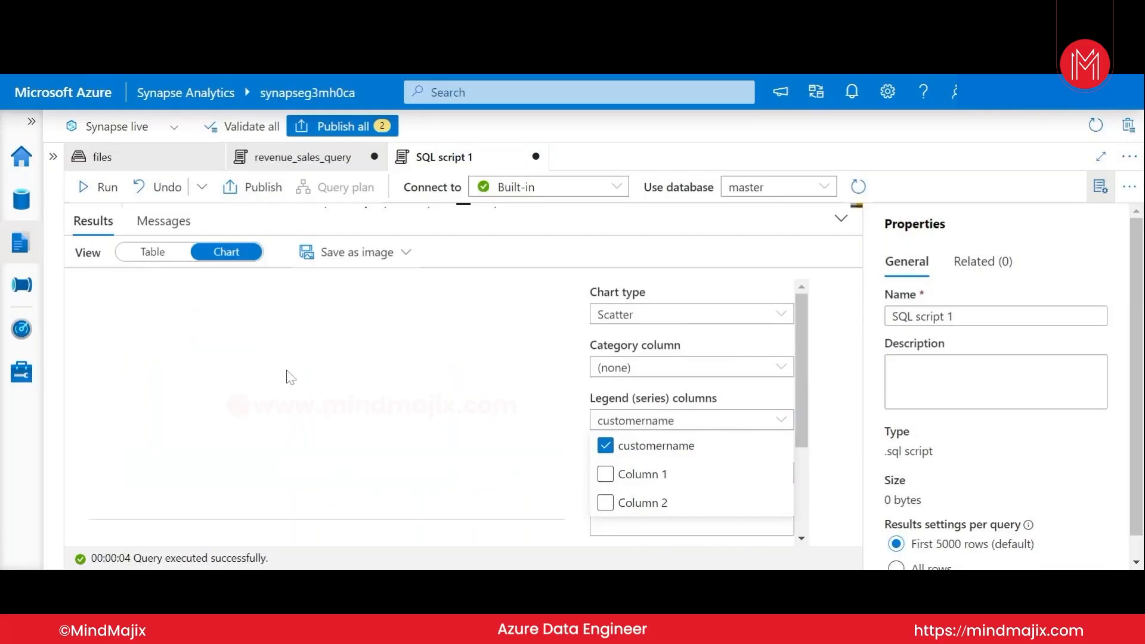
Step: Try customername as the scatter chart's category, plotting Column 2 and Column 1 in turn as the legend series
left_click(622, 367)
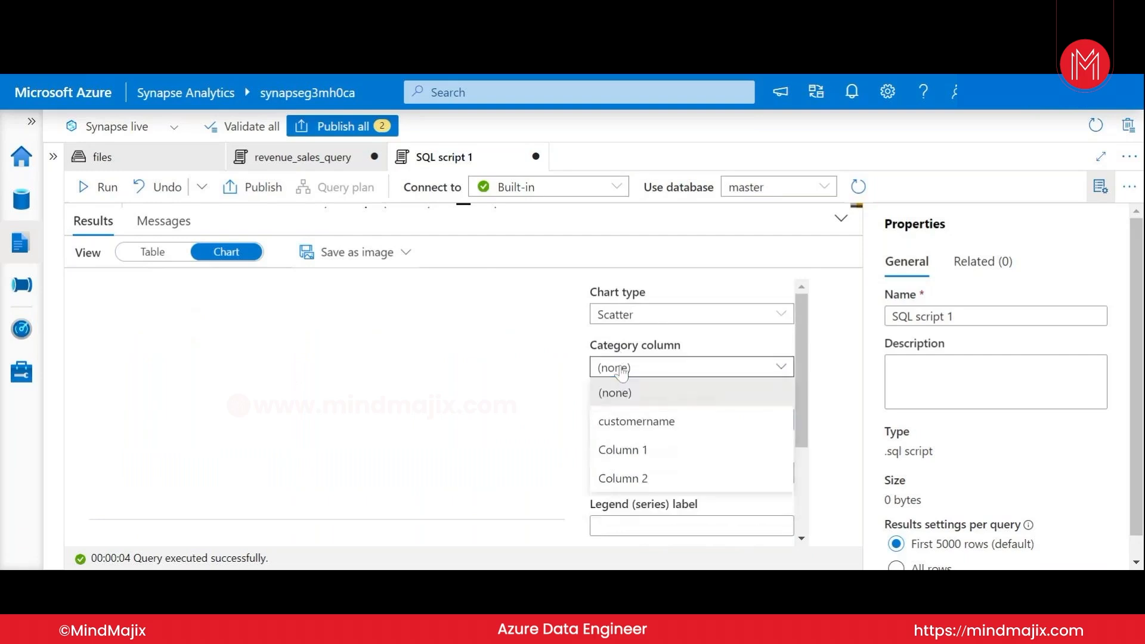
left_click(614, 425)
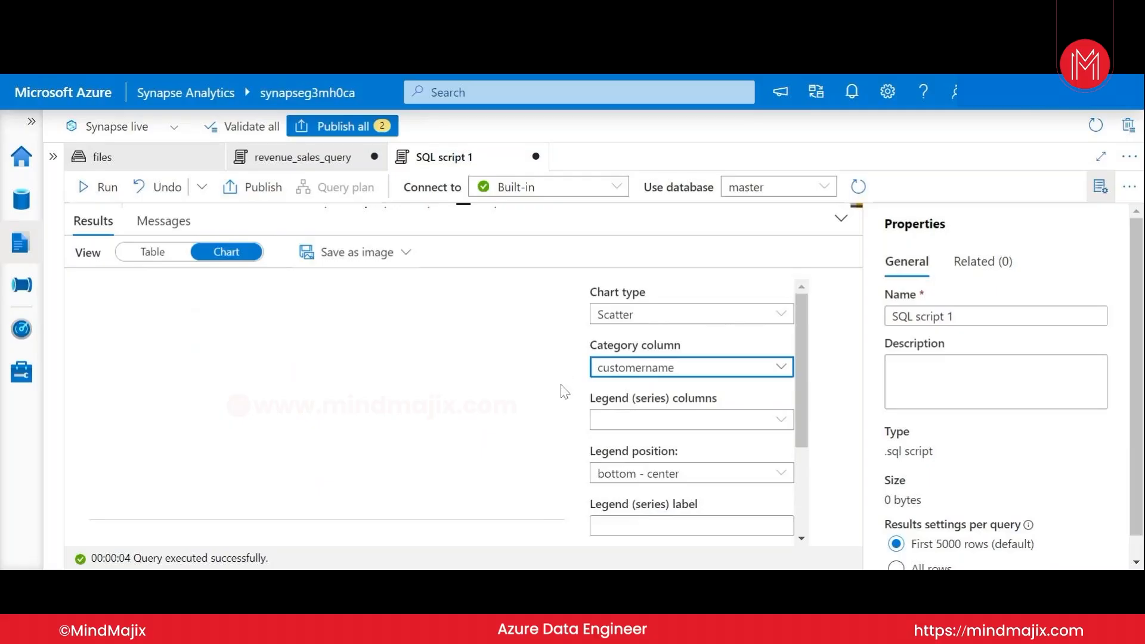
left_click(641, 419)
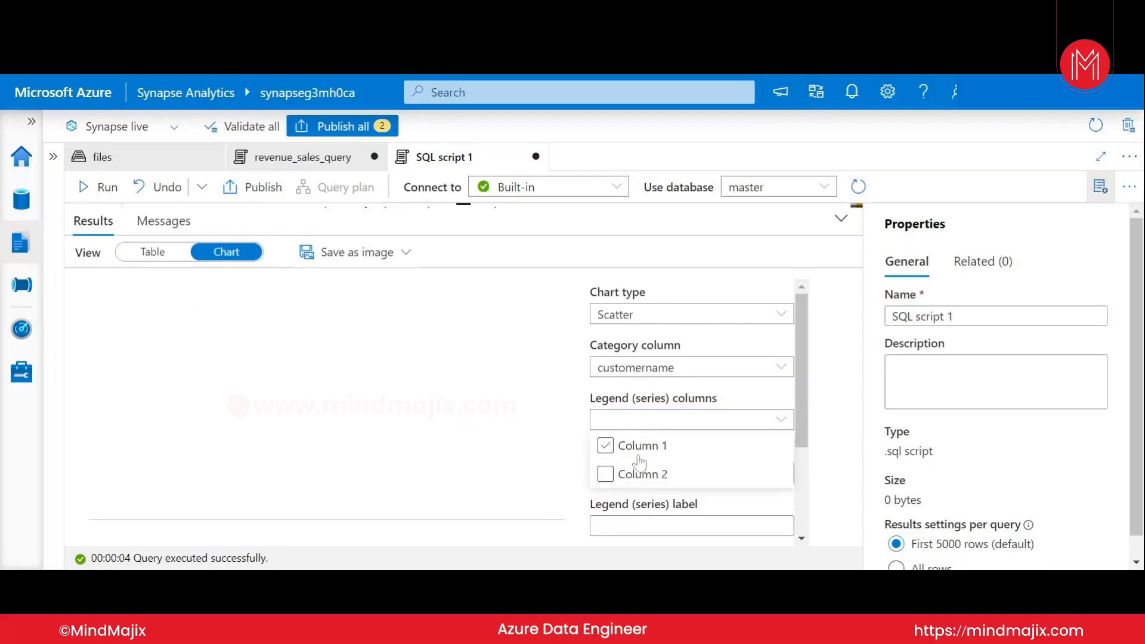
left_click(605, 475)
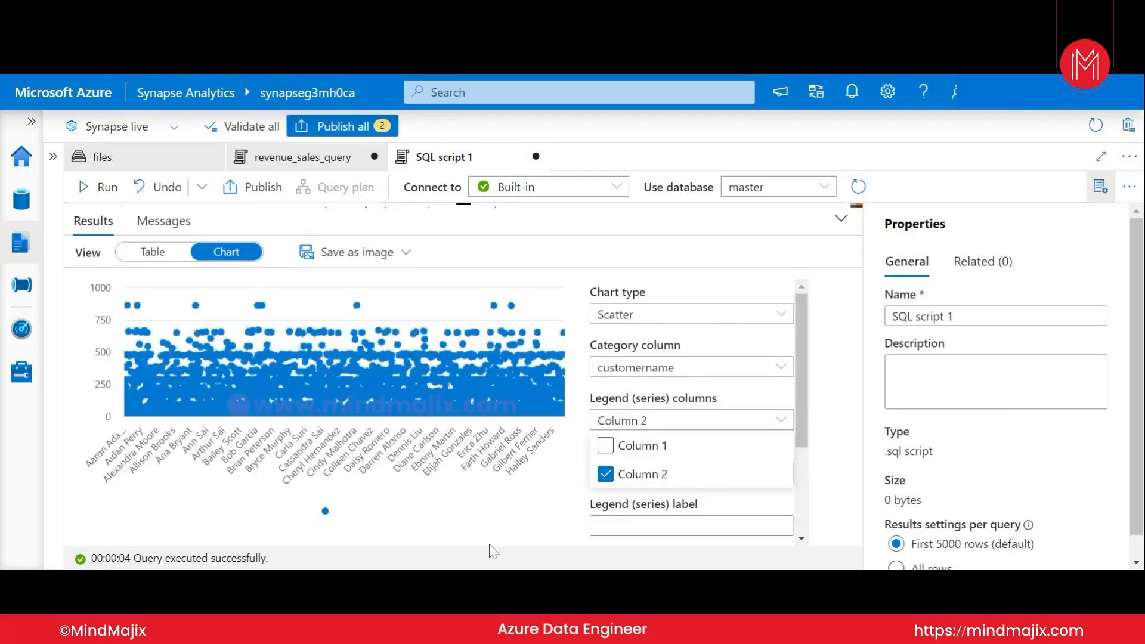
left_click(605, 448)
left_click(605, 474)
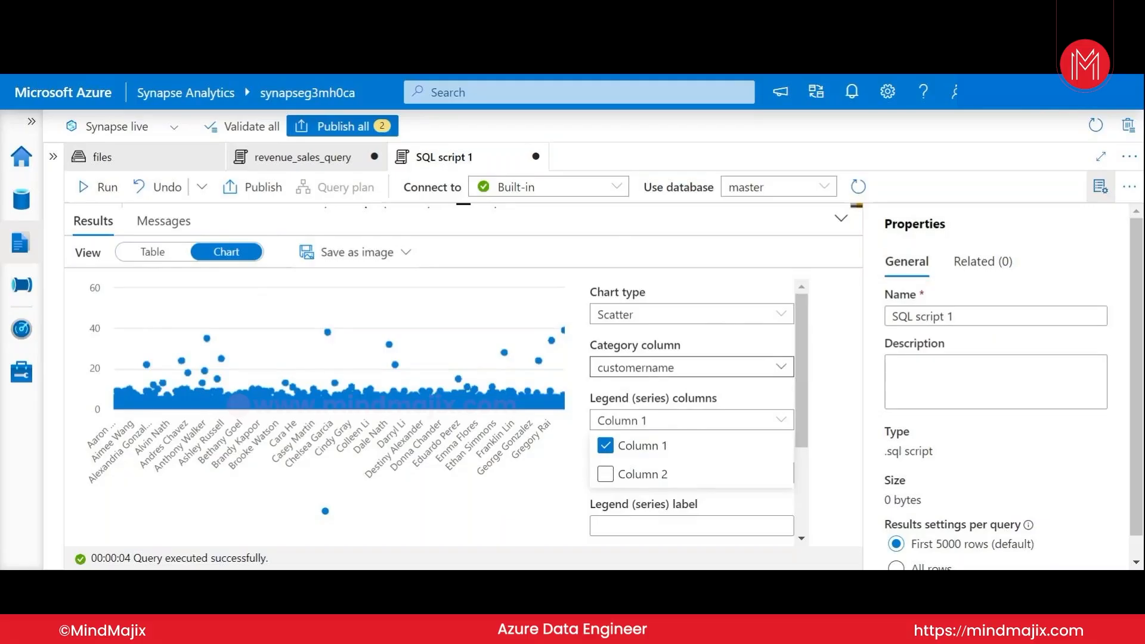
Step: Set the scatter chart's category to Column 1, check the legend series options, and return the results to the table view
left_click(648, 375)
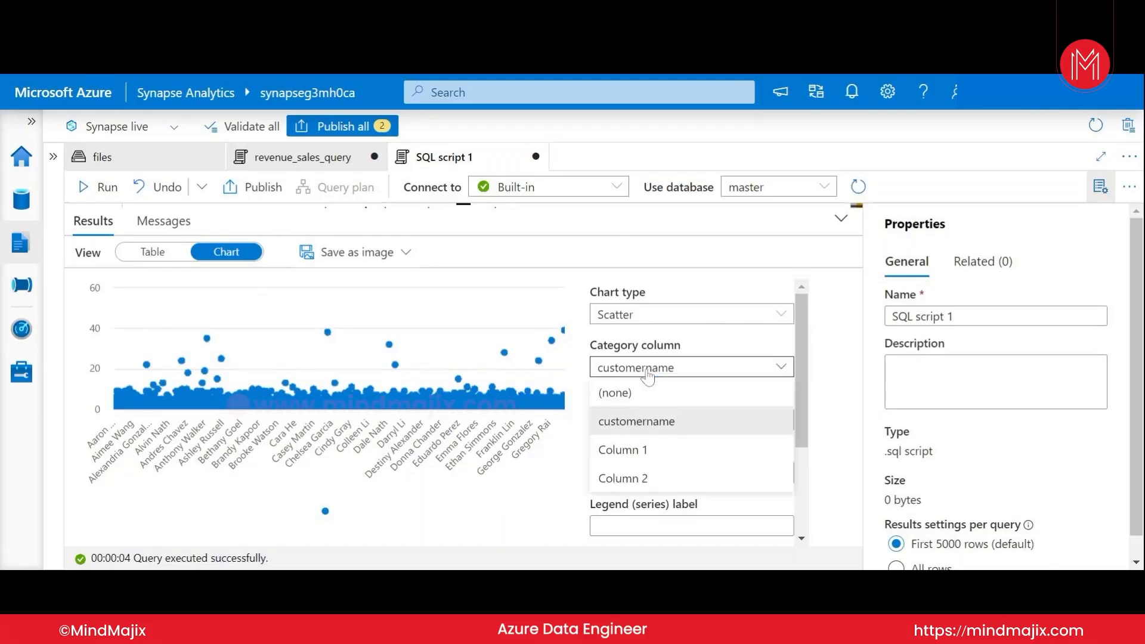
left_click(634, 450)
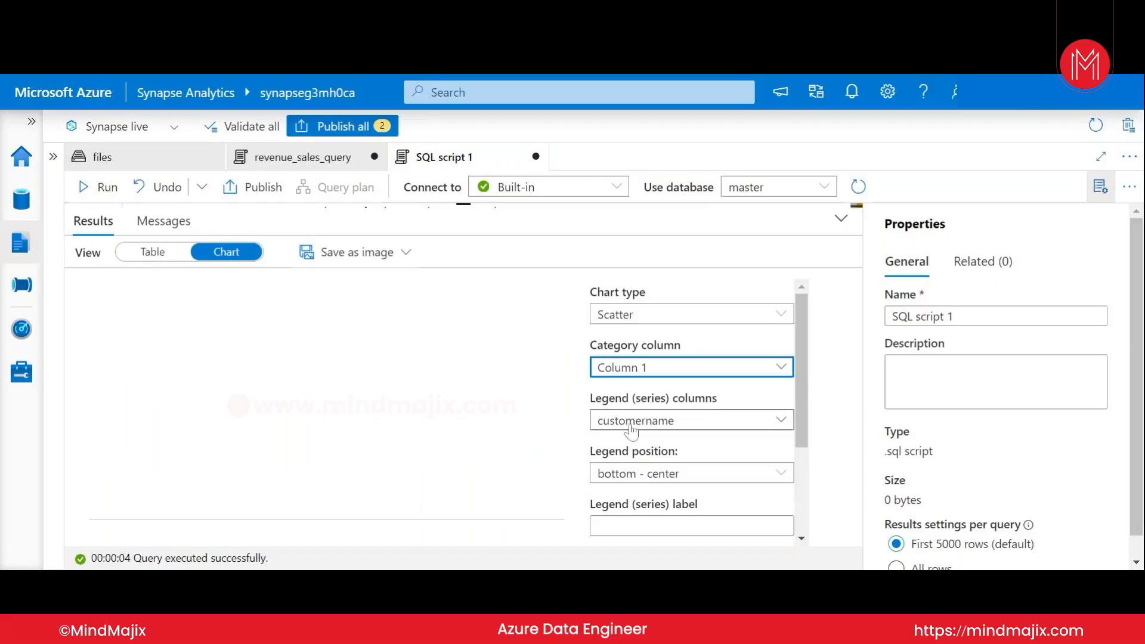
left_click(632, 428)
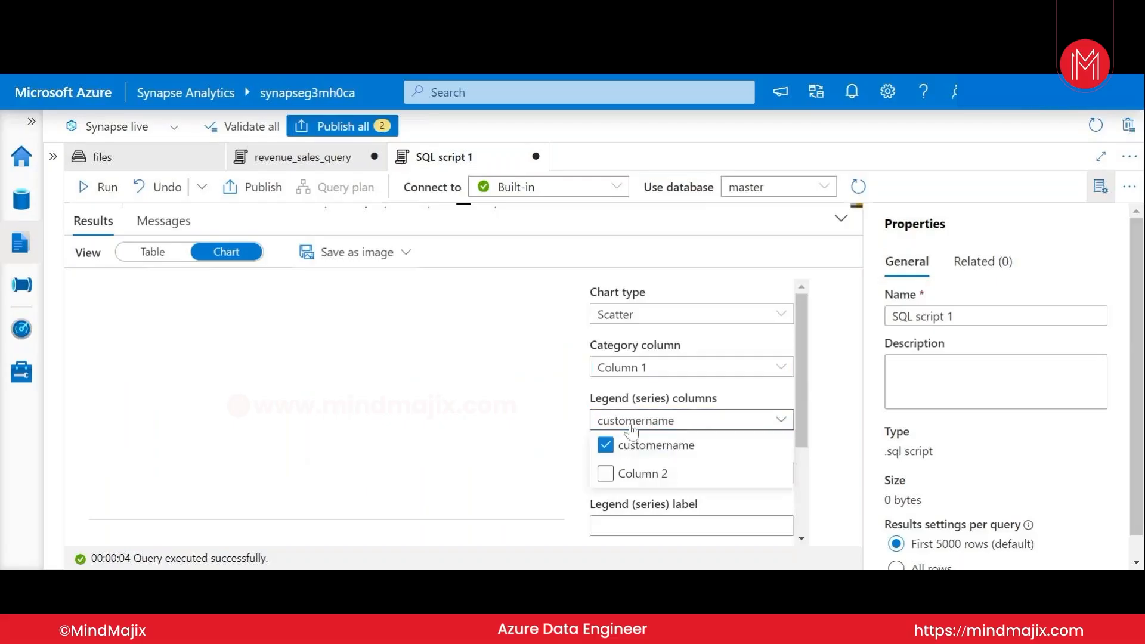
left_click(514, 483)
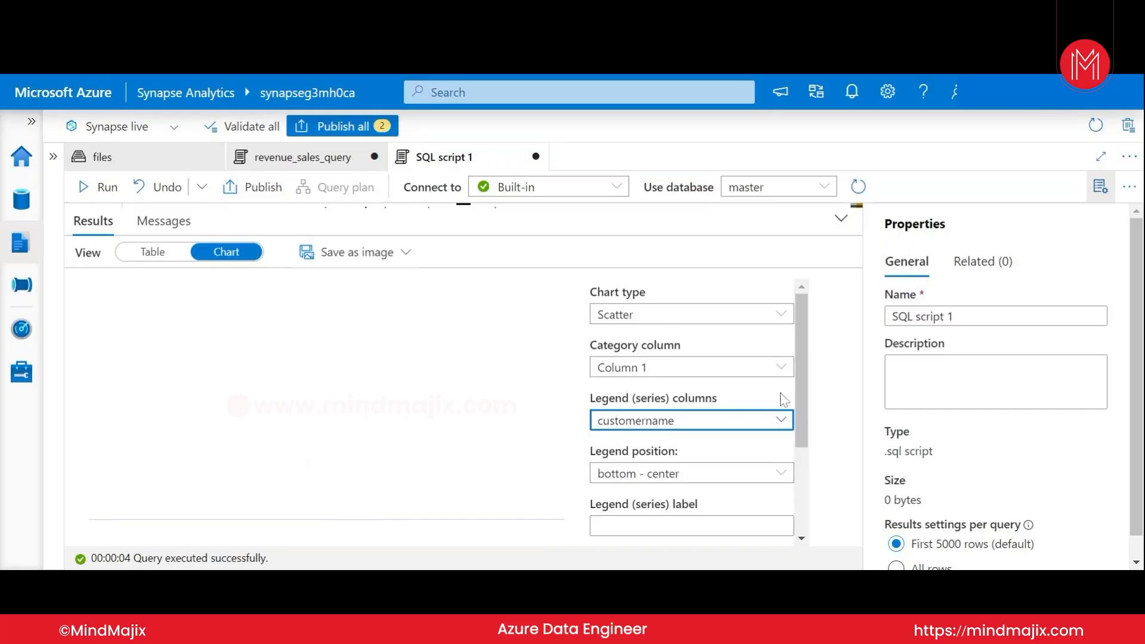
left_click_drag(805, 418, 818, 519)
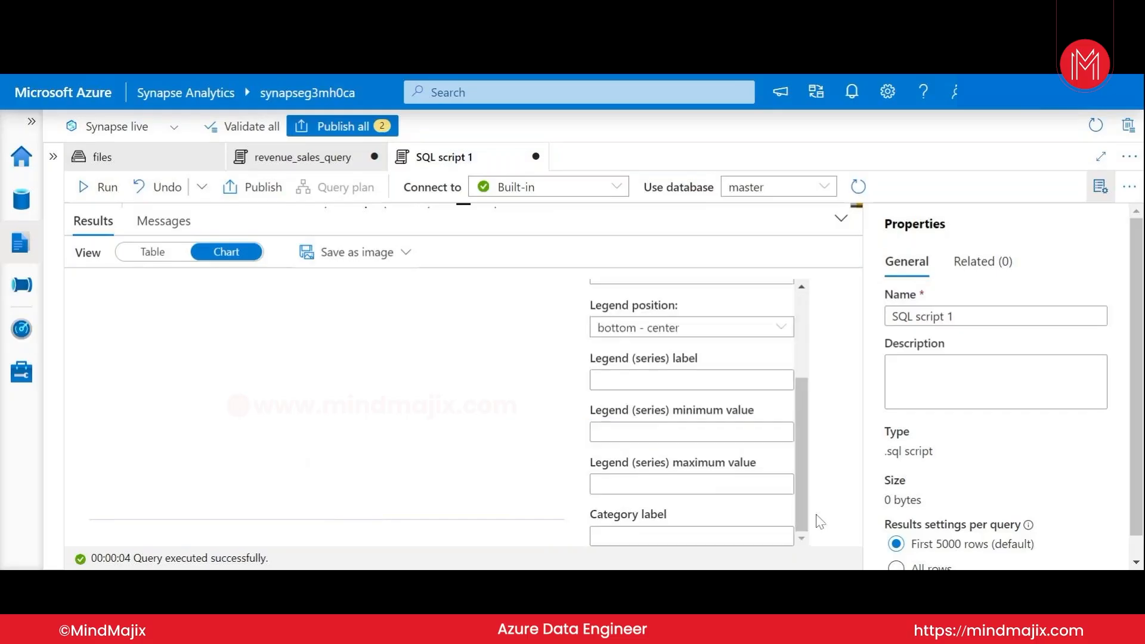
left_click(151, 252)
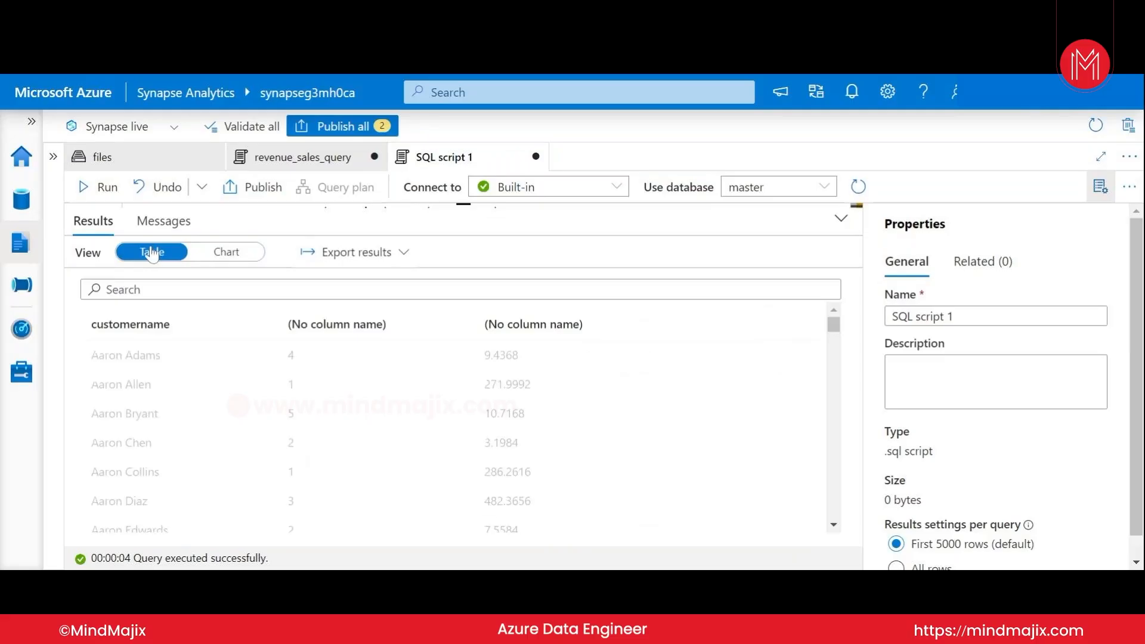